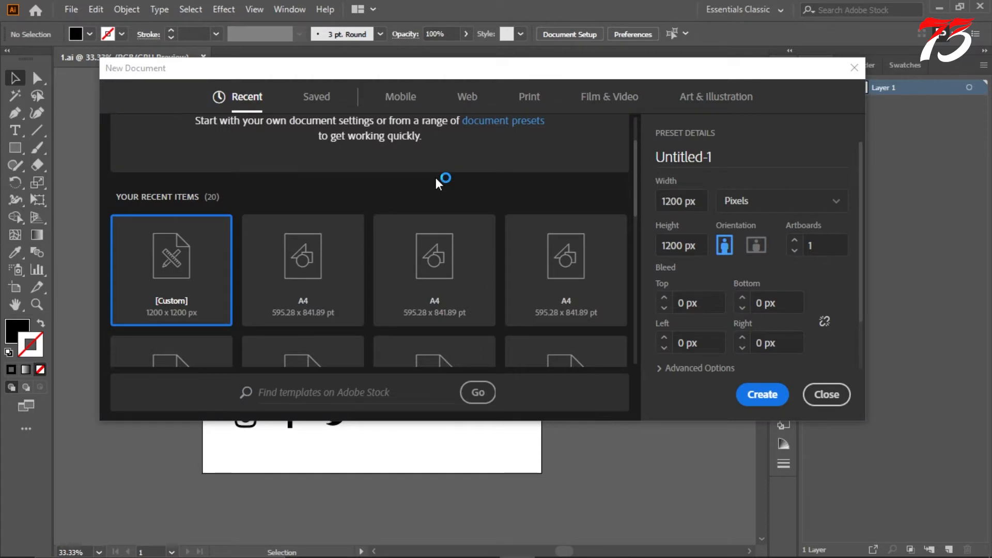
Step: Create a new A4 document of 595.28 x 841.89 pt from the recent presets
click(373, 248)
click(763, 394)
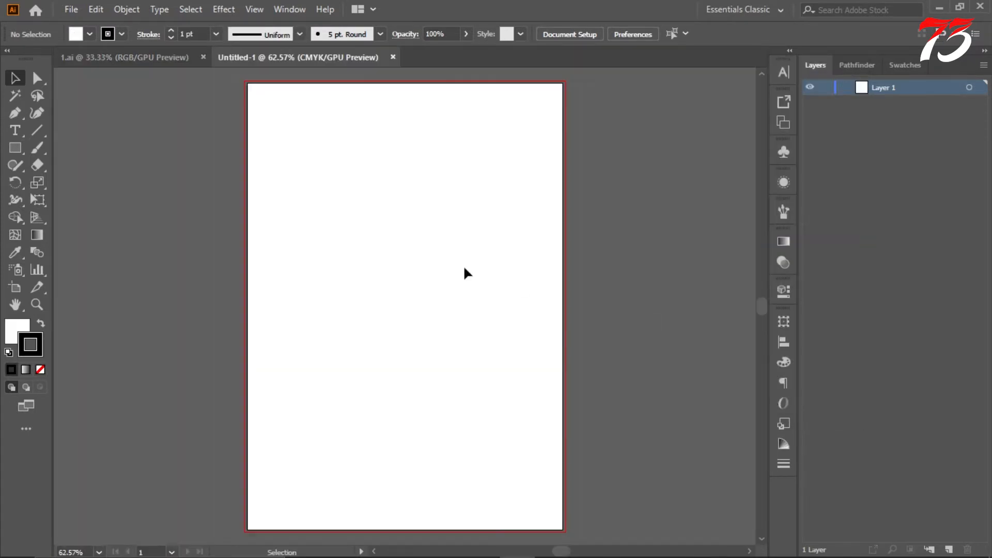
key(ctrl+1)
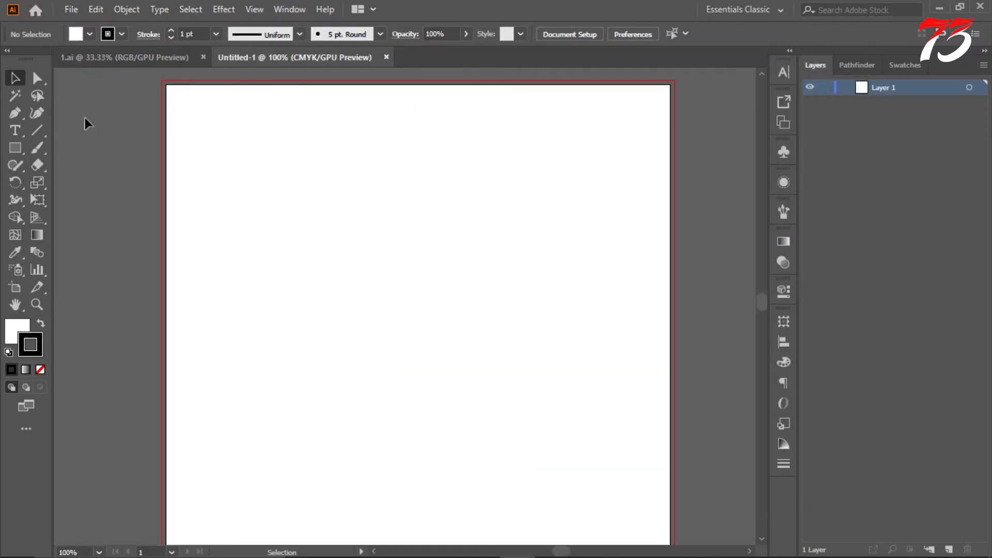
key(ctrl+0)
Step: Draw a white 605.276 x 851.89 pt rectangle covering the artboard out to the bleed, and remove its stroke
mouse_move(161, 82)
mouse_down()
mouse_move(424, 449)
mouse_move(418, 442)
mouse_up()
scroll(420, 433, up, 11)
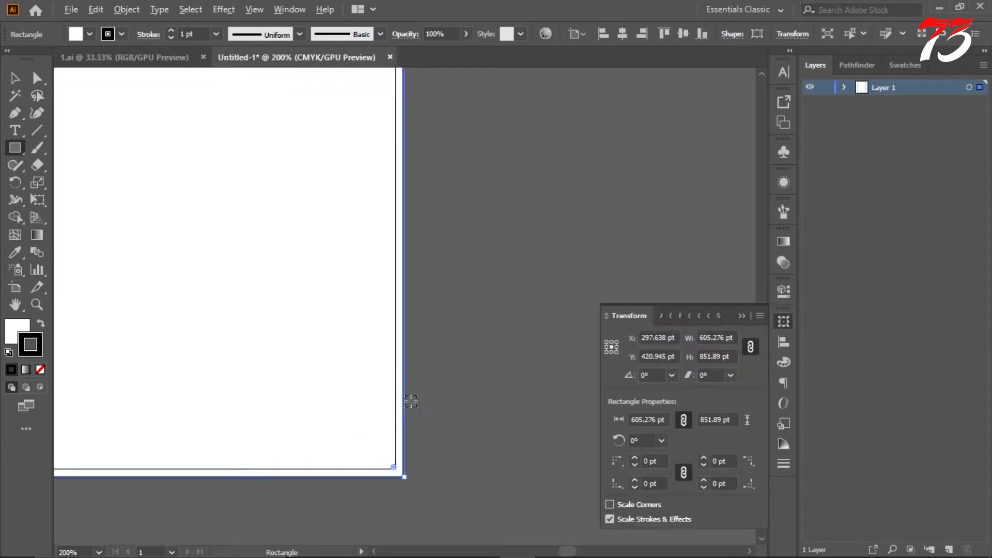
scroll(407, 398, down, 2)
click(40, 371)
scroll(444, 327, down, 10)
scroll(442, 289, up, 3)
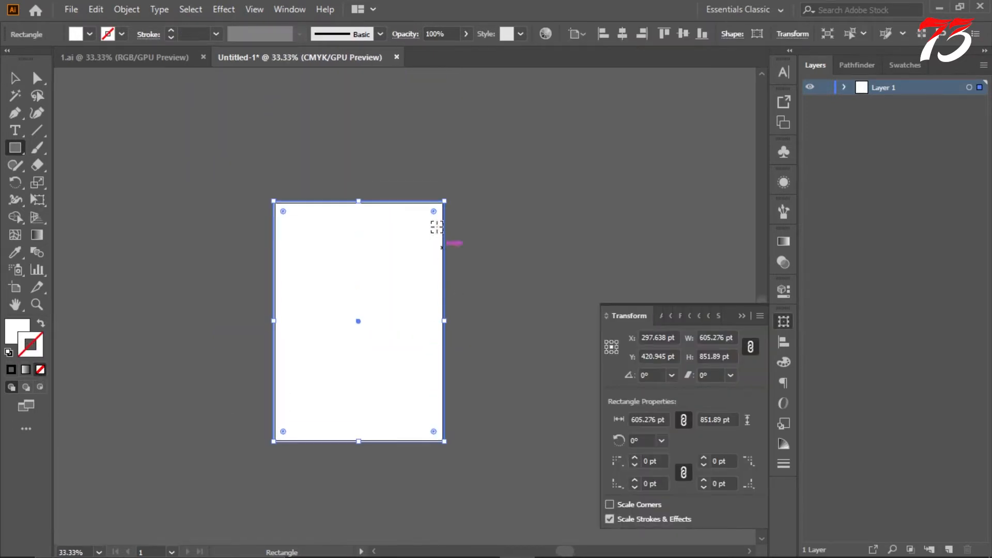
scroll(440, 251, up, 1)
click(744, 317)
click(15, 78)
click(269, 111)
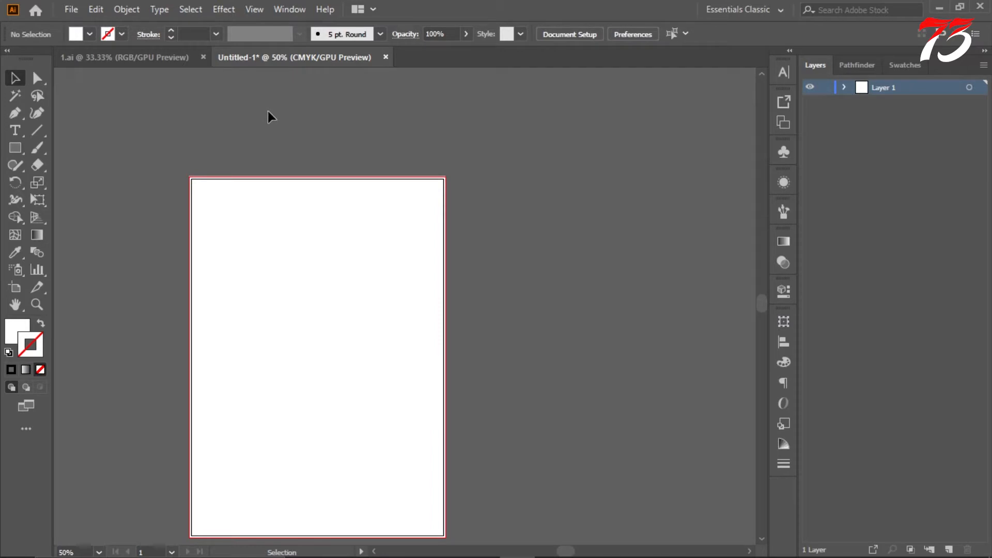
Step: Change the document color mode to RGB Color
scroll(320, 127, up, 2)
scroll(413, 155, left, 5)
scroll(423, 159, down, 1)
scroll(427, 155, up, 1)
scroll(428, 150, down, 5)
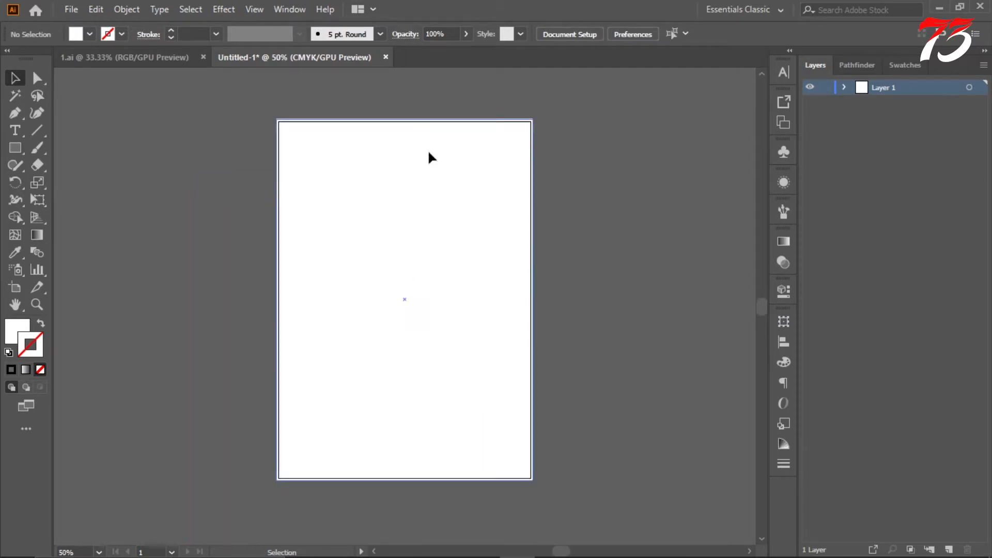
scroll(428, 150, up, 1)
click(72, 10)
mouse_move(168, 356)
click(316, 371)
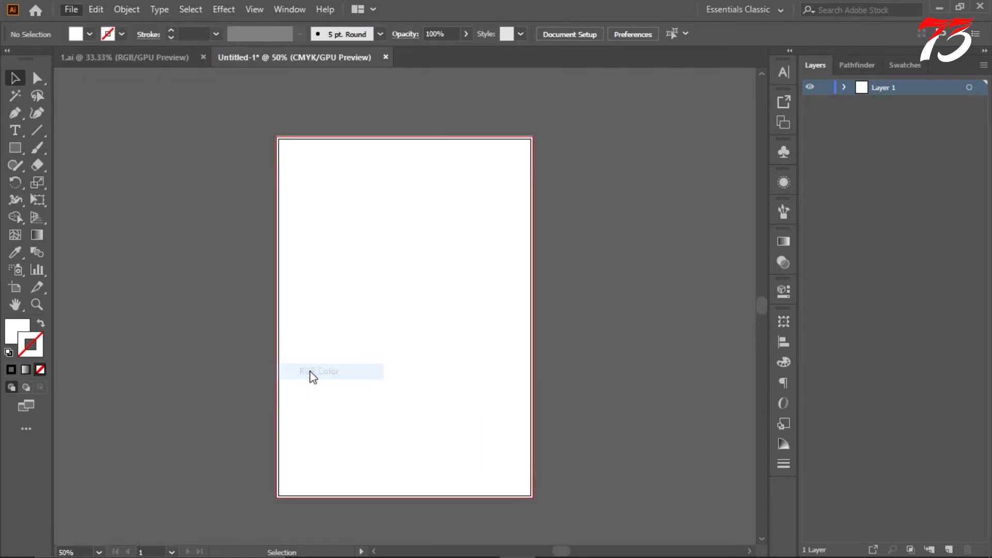
Step: Switch to the 1.ai document and move its white background rectangle away from the text and icons
scroll(603, 204, up, 5)
scroll(297, 114, down, 2)
scroll(303, 122, up, 2)
scroll(300, 119, down, 4)
click(144, 57)
scroll(299, 126, up, 2)
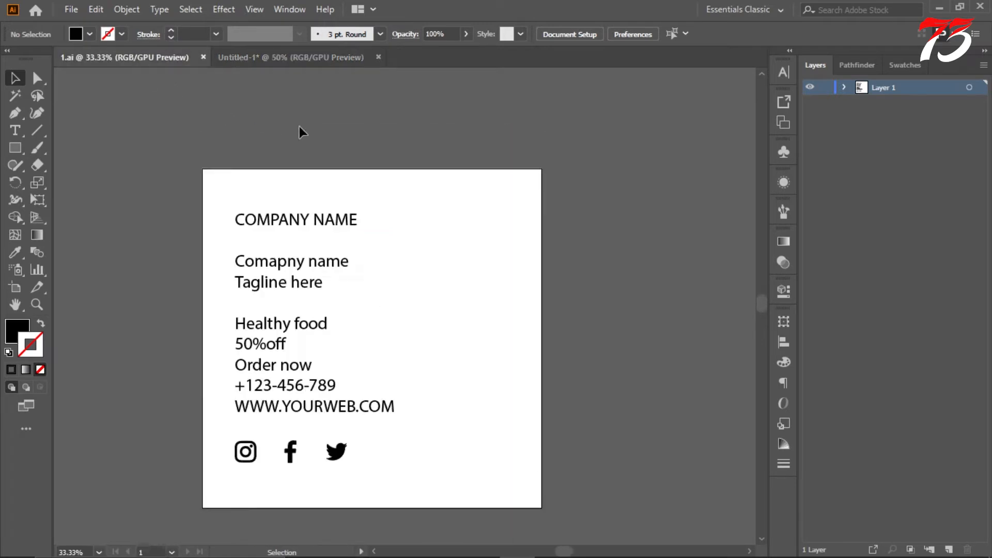
scroll(297, 129, down, 2)
click(212, 163)
scroll(380, 204, down, 1)
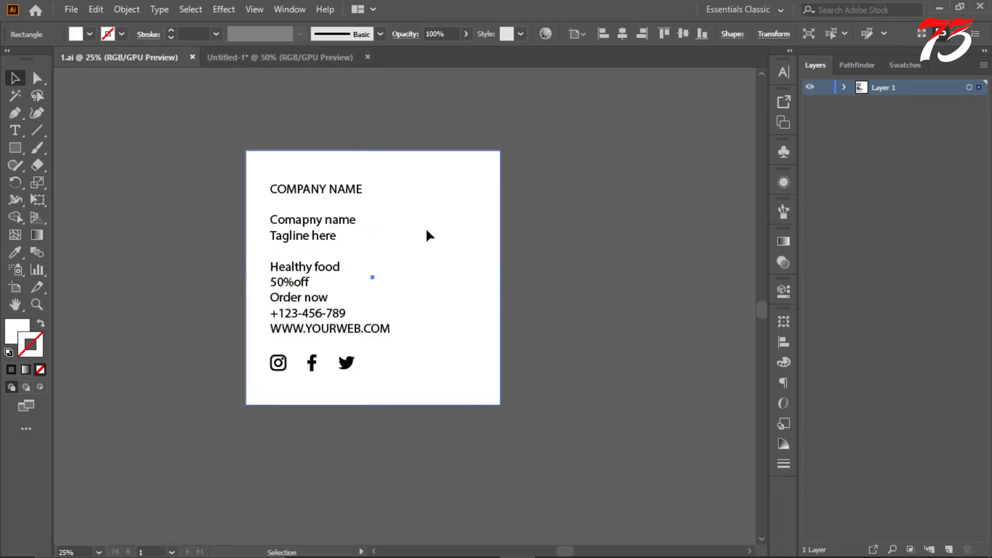
drag(427, 232, 660, 317)
Step: Bring the text block and social icons from 1.ai into the new document and scale them down beside the artboard
drag(255, 174, 394, 398)
drag(279, 282, 142, 169)
scroll(194, 195, up, 2)
scroll(202, 191, left, 1)
scroll(255, 166, down, 3)
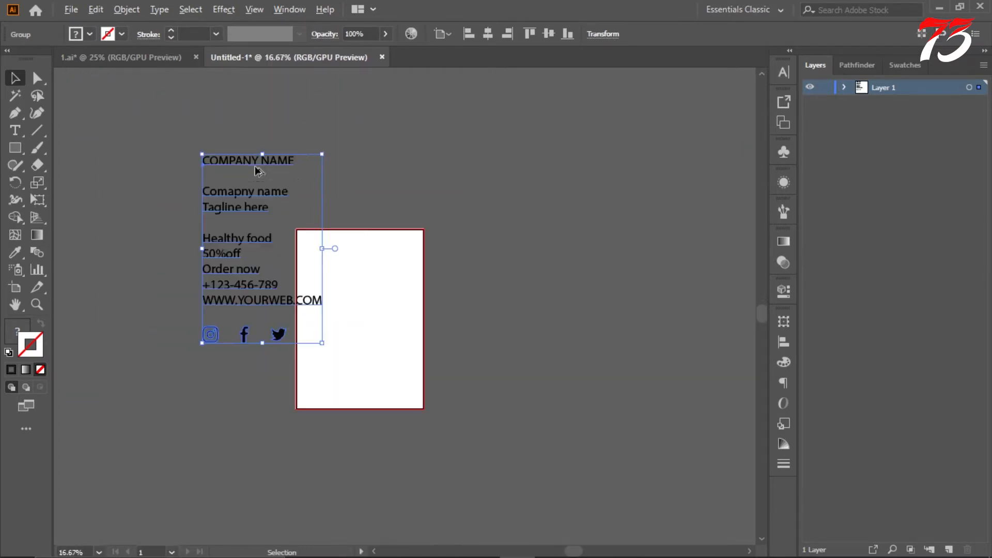
drag(322, 153, 236, 249)
click(409, 169)
scroll(316, 229, up, 3)
scroll(365, 161, down, 1)
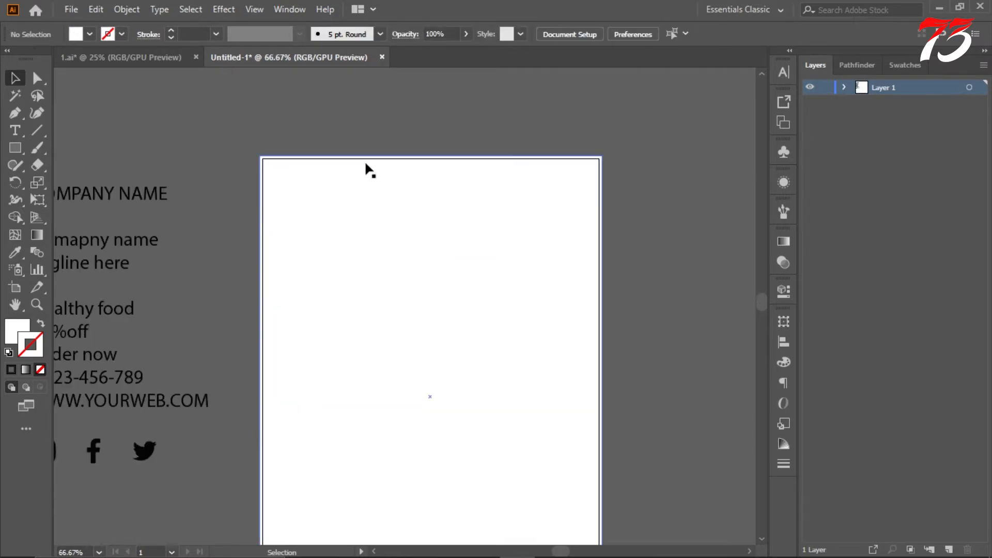
Step: Draw a small square above the artboard and fill it with red from the color spectrum
scroll(364, 160, down, 2)
scroll(465, 165, up, 1)
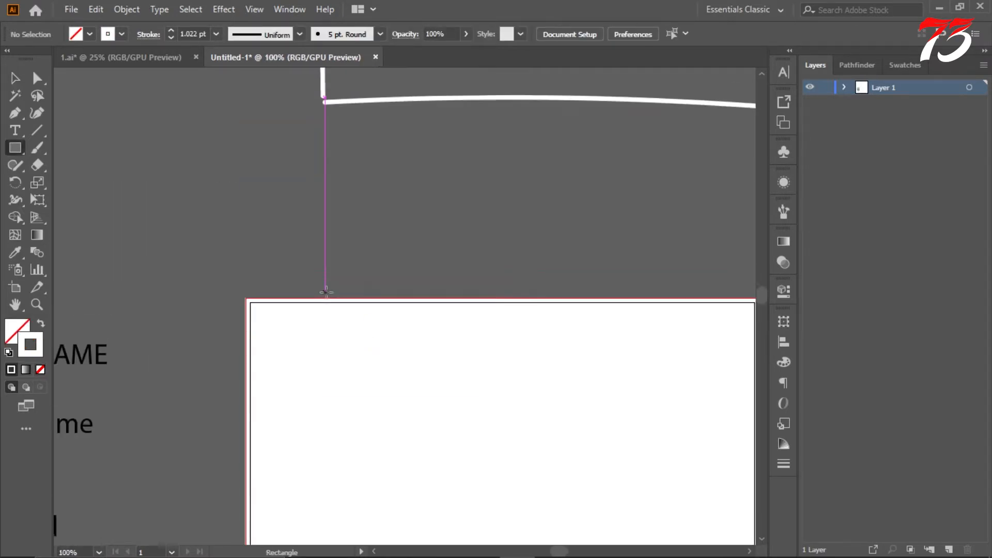
scroll(326, 292, up, 1)
drag(245, 186, 340, 281)
click(41, 324)
click(17, 333)
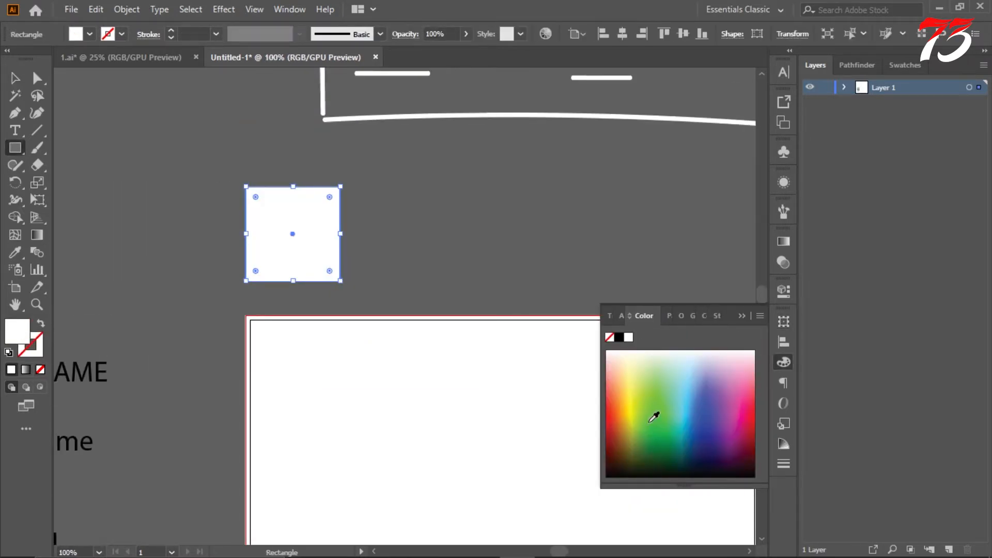
click(654, 413)
click(610, 425)
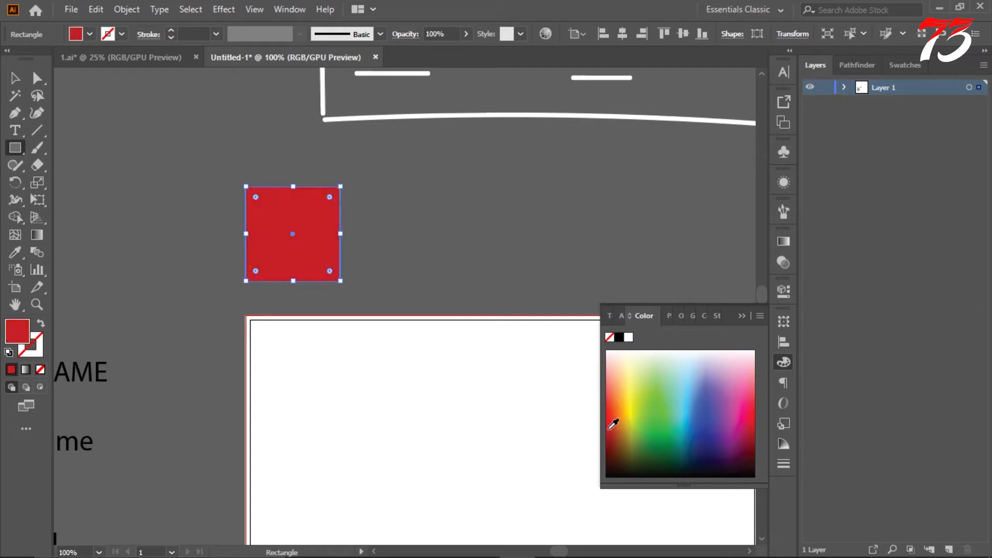
click(742, 316)
key(v)
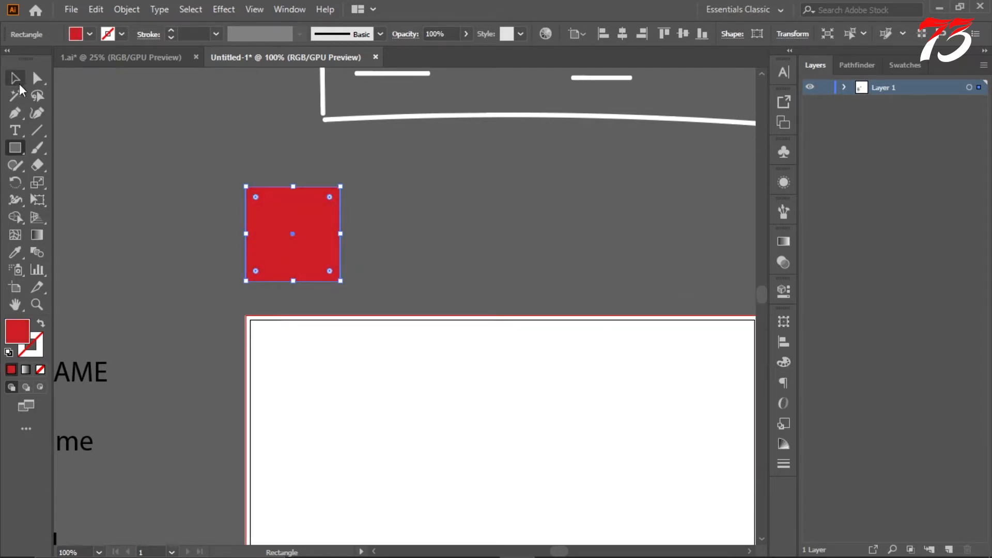
Step: Shrink the red square and reposition it above the artboard's upper-left corner
scroll(256, 207, down, 4)
scroll(256, 207, up, 5)
drag(282, 198, 245, 236)
click(273, 243)
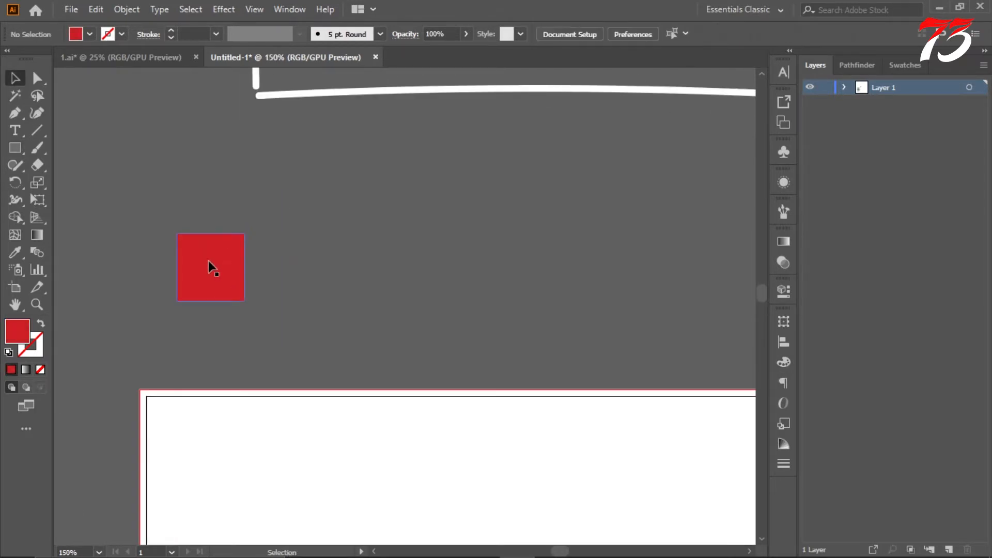
drag(211, 267, 192, 284)
scroll(226, 258, down, 3)
click(228, 255)
Step: Duplicate the red square beside itself and fill the copy with a bright golden yellow
drag(191, 235, 290, 235)
double_click(21, 336)
drag(811, 350, 824, 356)
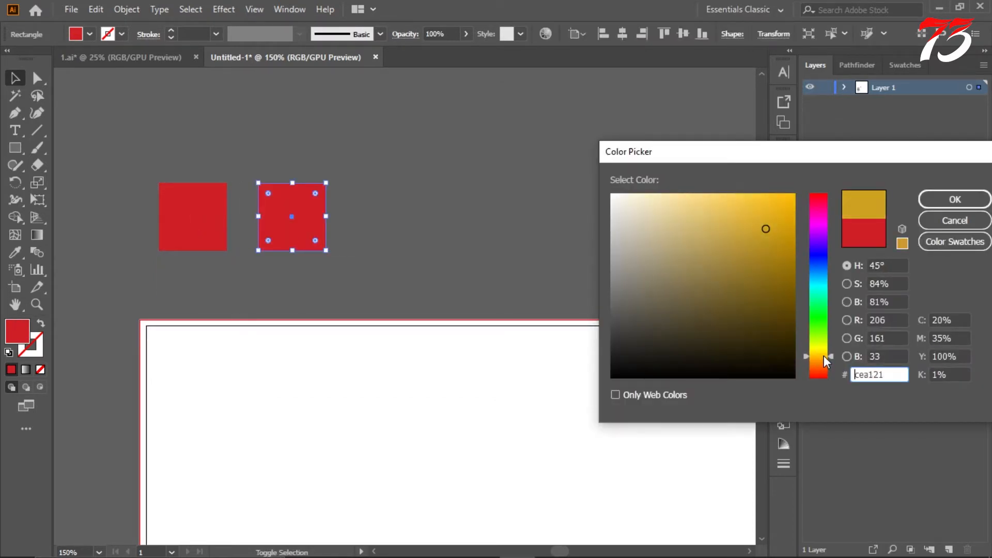
drag(783, 212, 800, 195)
click(941, 199)
click(355, 127)
scroll(355, 128, down, 5)
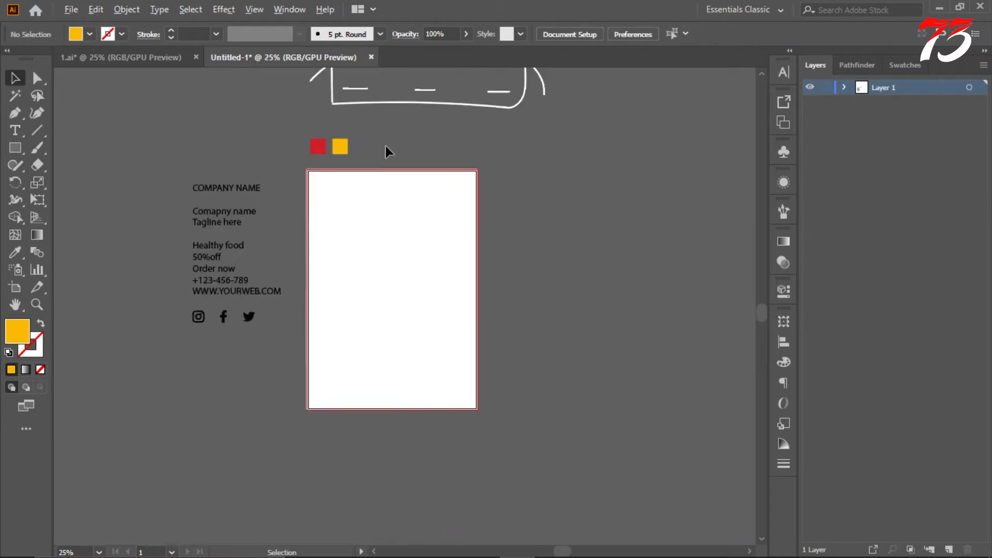
scroll(386, 147, up, 9)
scroll(380, 201, down, 3)
scroll(379, 199, up, 2)
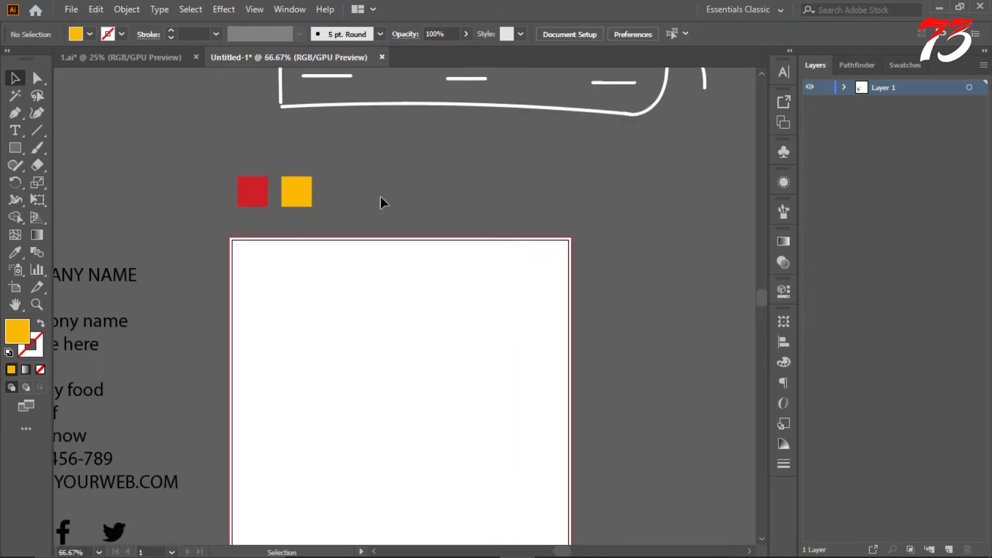
scroll(380, 195, down, 3)
scroll(378, 188, up, 1)
scroll(313, 202, down, 3)
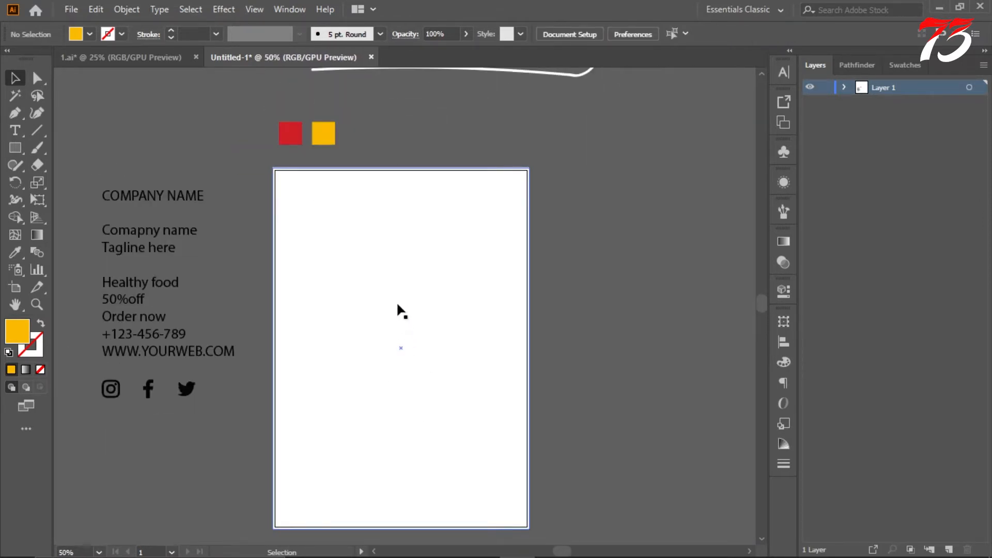
scroll(591, 87, up, 1)
scroll(599, 183, down, 1)
scroll(340, 161, up, 2)
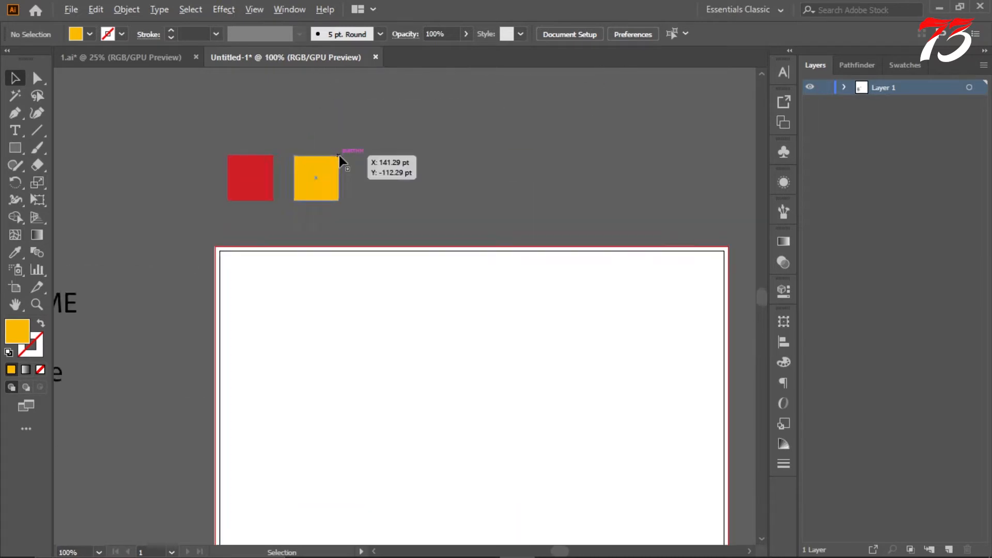
Step: Switch to File Explorer and place the grunge texture and the four food images from New folder (12) into the Illustrator document
scroll(340, 161, down, 1)
drag(316, 147, 381, 146)
key(ctrl+z)
click(386, 155)
scroll(383, 154, down, 4)
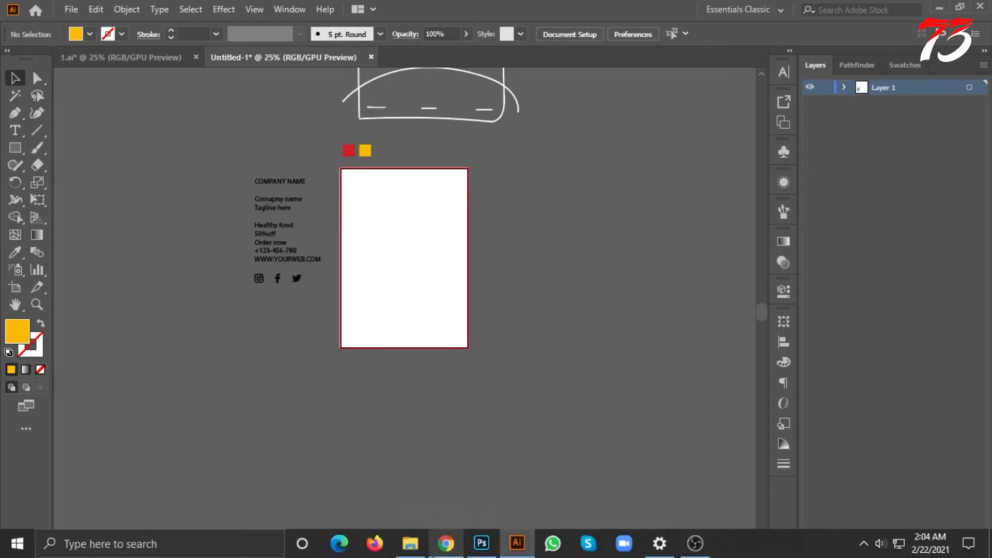
click(439, 550)
click(412, 546)
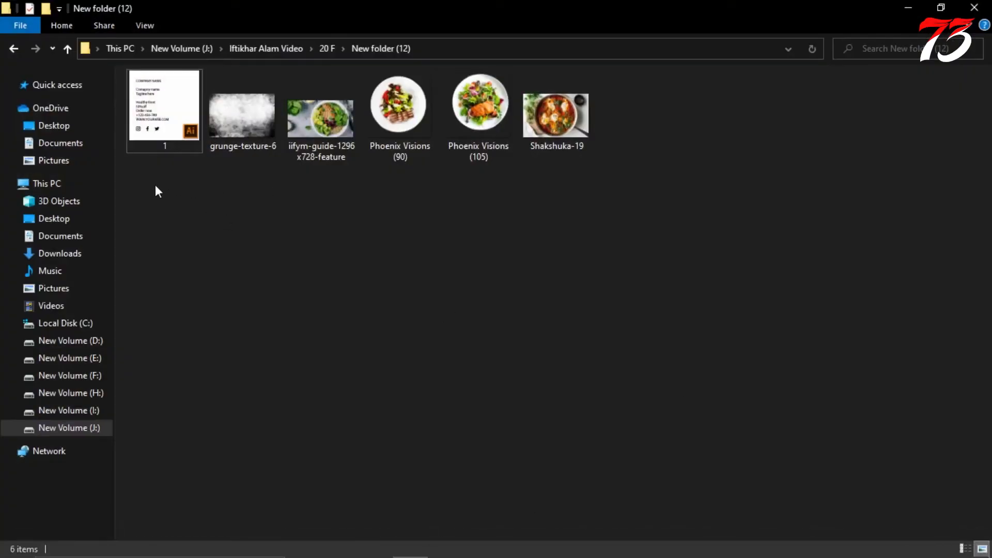
drag(205, 186, 729, 94)
drag(555, 115, 563, 213)
scroll(563, 221, up, 6)
scroll(528, 221, down, 2)
Step: Move the placed images together away from the artboard, above the text block, and scale them down
drag(605, 278, 237, 131)
scroll(259, 155, up, 2)
scroll(243, 169, up, 2)
drag(303, 144, 248, 181)
right_click(209, 191)
click(248, 260)
click(317, 184)
scroll(428, 249, down, 3)
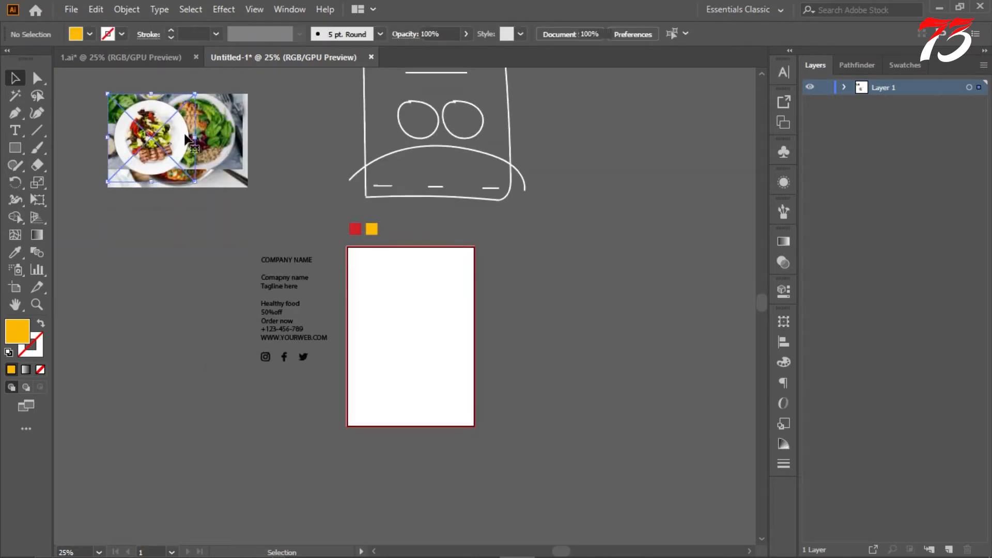
Step: Spread the stacked images apart and move the salmon salad plate to the right of the artboard
drag(186, 139, 165, 239)
drag(191, 145, 90, 197)
drag(202, 155, 306, 296)
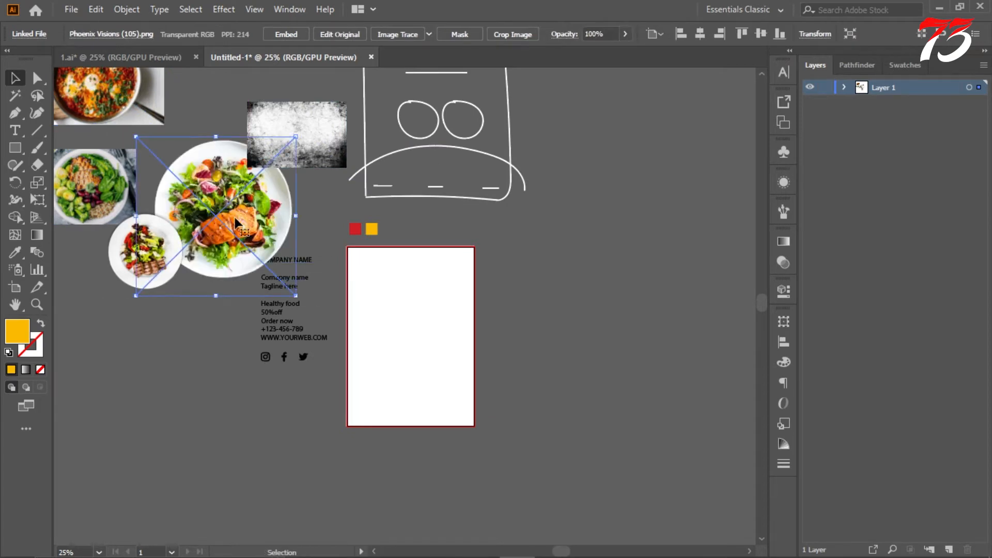
drag(214, 200, 404, 326)
key(ctrl+z)
drag(258, 175, 620, 261)
scroll(434, 336, up, 3)
click(703, 31)
scroll(521, 229, down, 3)
scroll(589, 259, up, 2)
scroll(590, 248, down, 3)
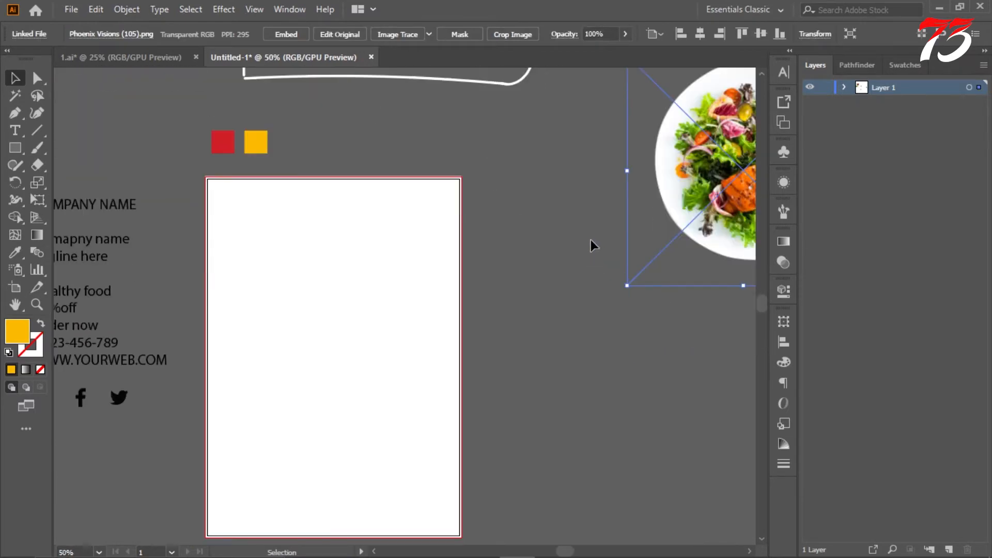
scroll(553, 237, down, 3)
scroll(554, 239, up, 1)
click(505, 274)
Step: Rotate the grunge texture image 90° and enlarge it, centered on the artboard, to cover the whole page
click(299, 133)
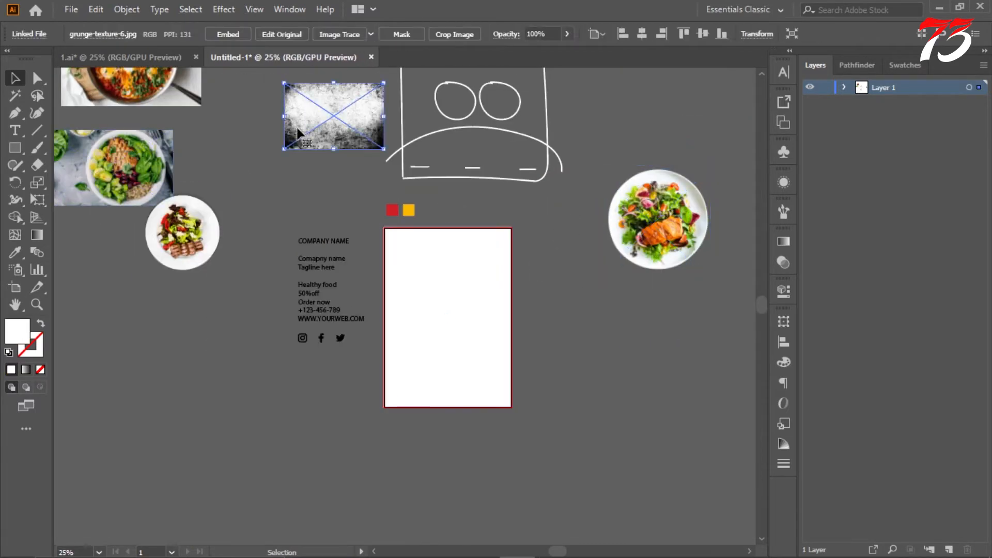
drag(386, 155, 295, 168)
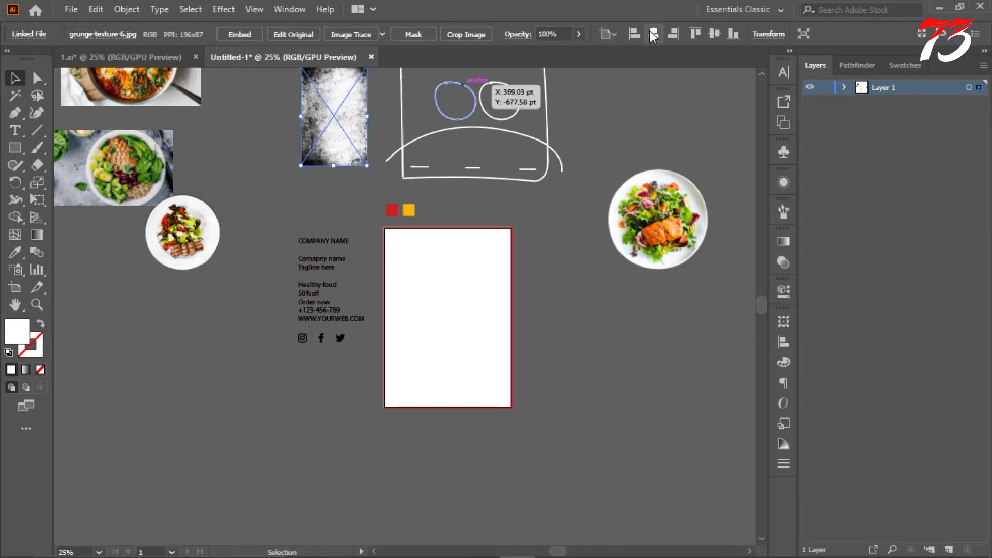
click(653, 33)
click(714, 33)
scroll(556, 248, up, 1)
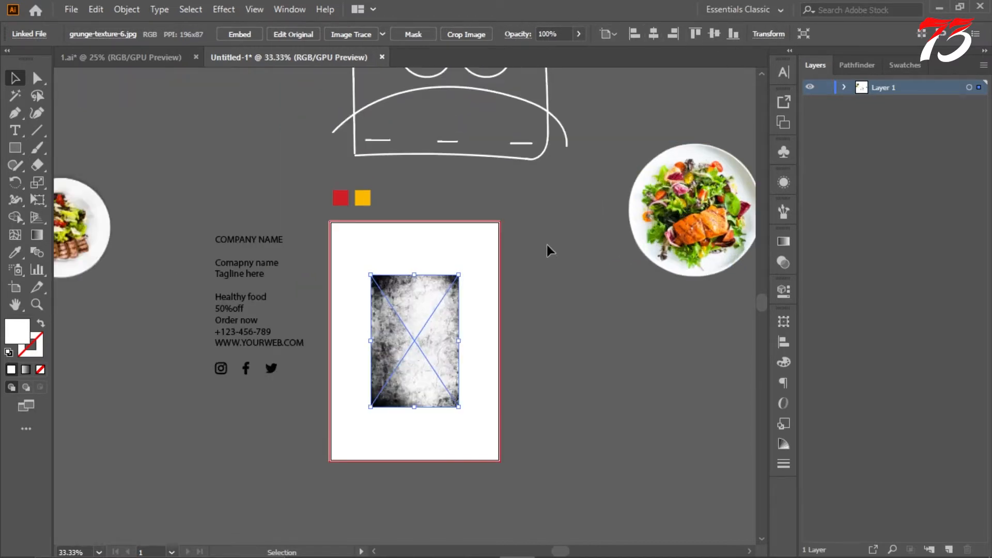
drag(458, 274, 535, 212)
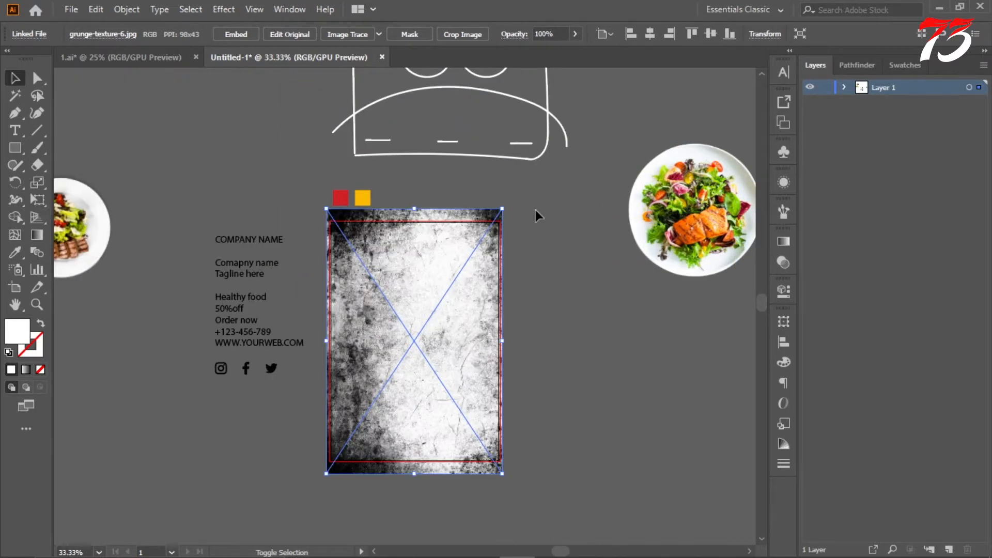
Step: Try other blending modes on the grunge texture image, including Color Dodge and Soft Light
click(845, 87)
click(783, 262)
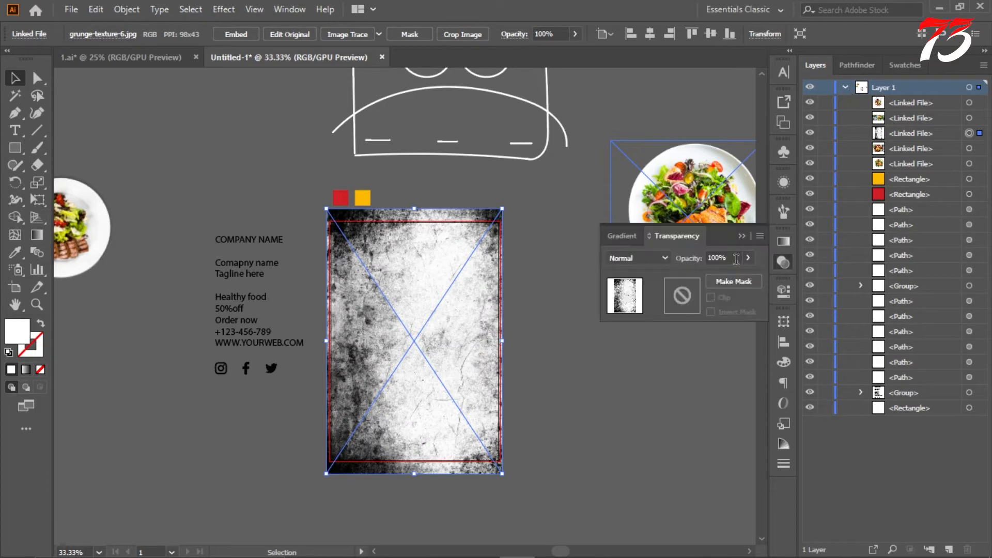
click(637, 258)
click(637, 359)
scroll(642, 259, down, 1)
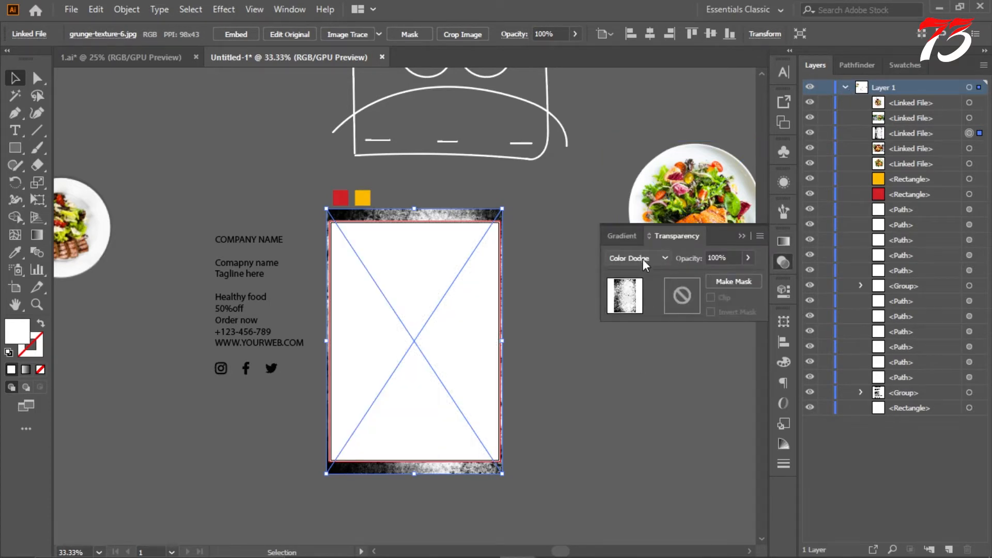
scroll(642, 259, down, 1)
scroll(464, 274, up, 2)
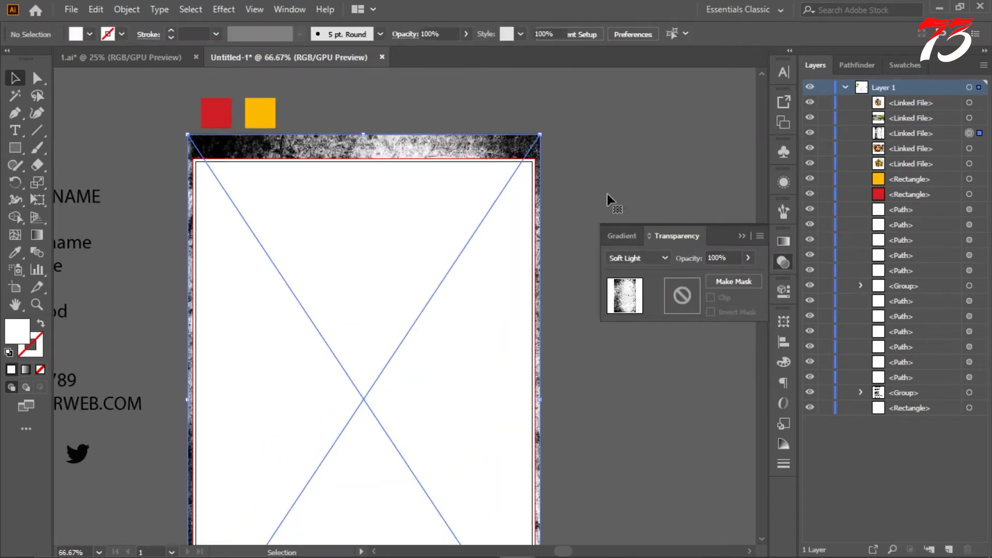
Step: Embed the grunge texture image and set it to Normal blending with 15% opacity
click(222, 35)
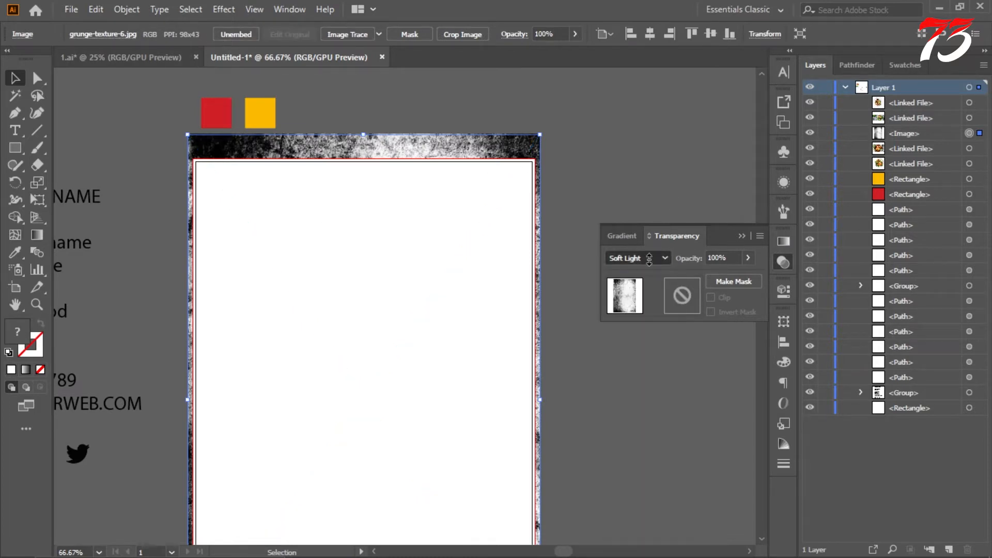
click(748, 257)
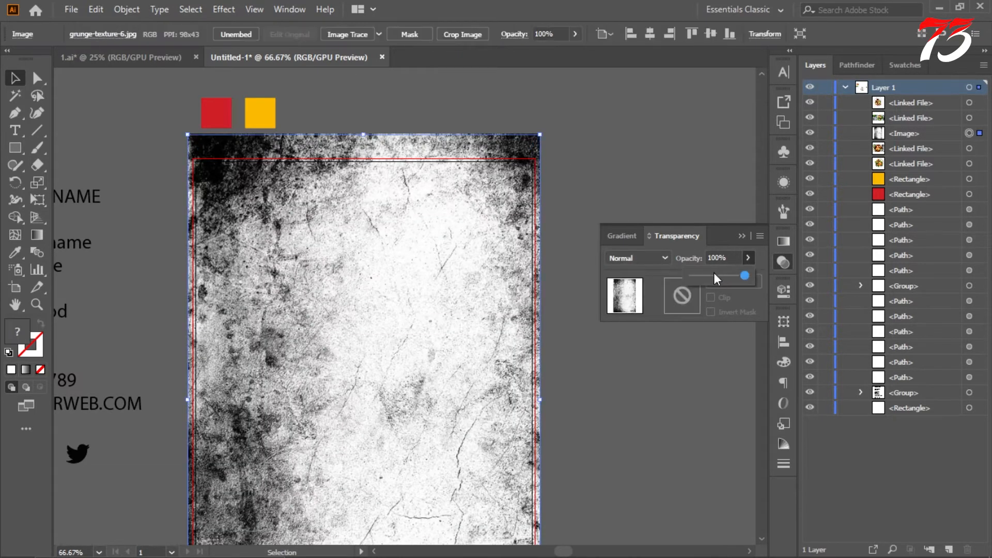
drag(714, 272, 700, 274)
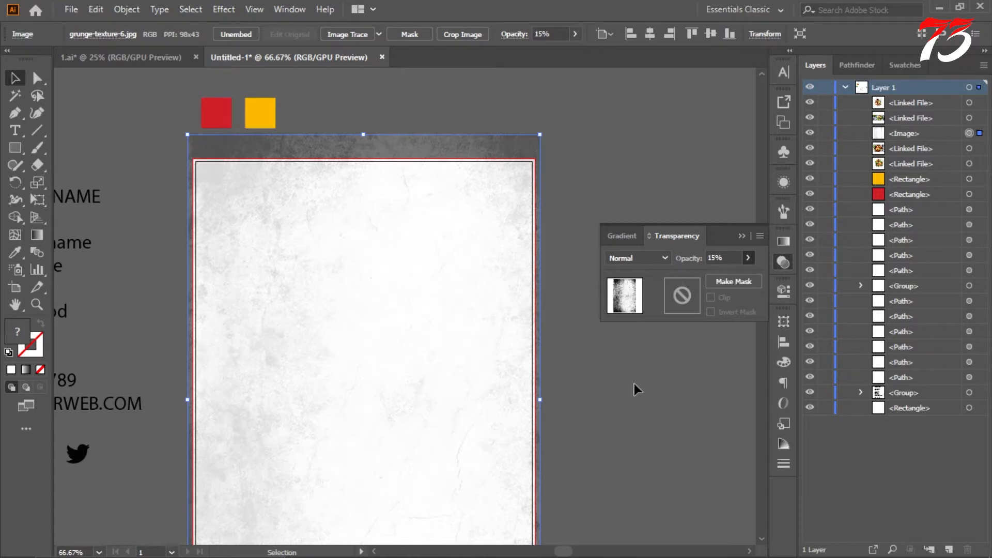
Step: Duplicate the white page rectangle in place and bring the copy to the front
scroll(545, 156, down, 3)
scroll(517, 155, up, 2)
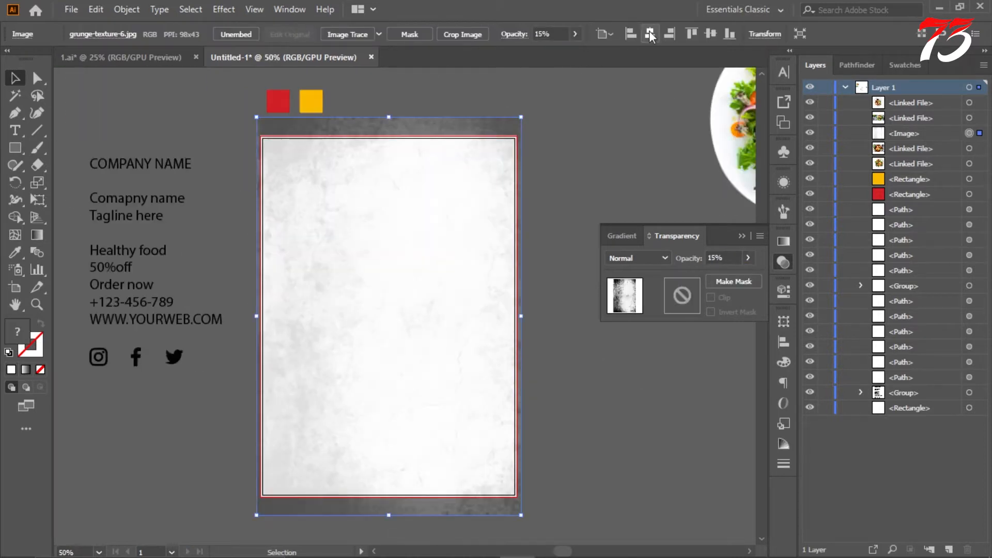
click(740, 237)
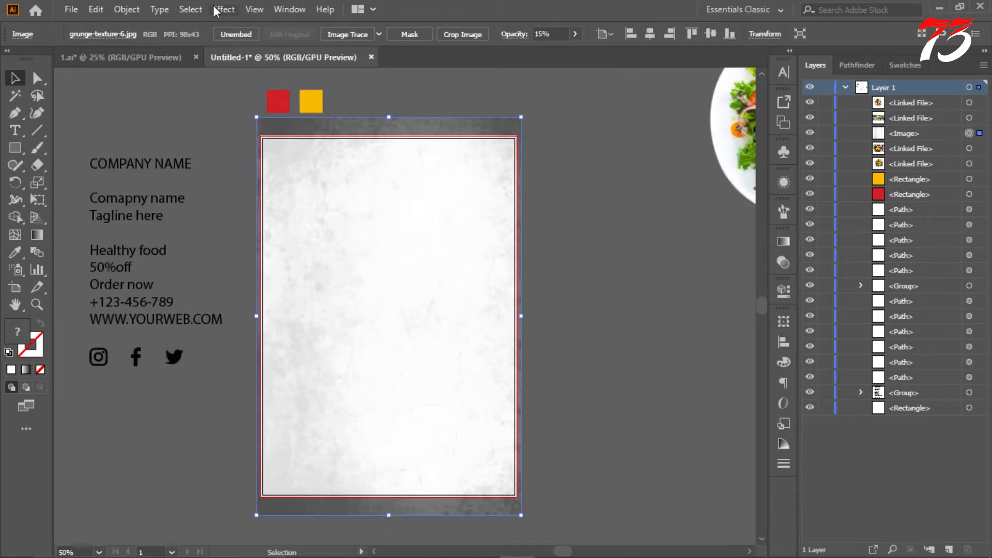
click(498, 104)
scroll(531, 195, up, 1)
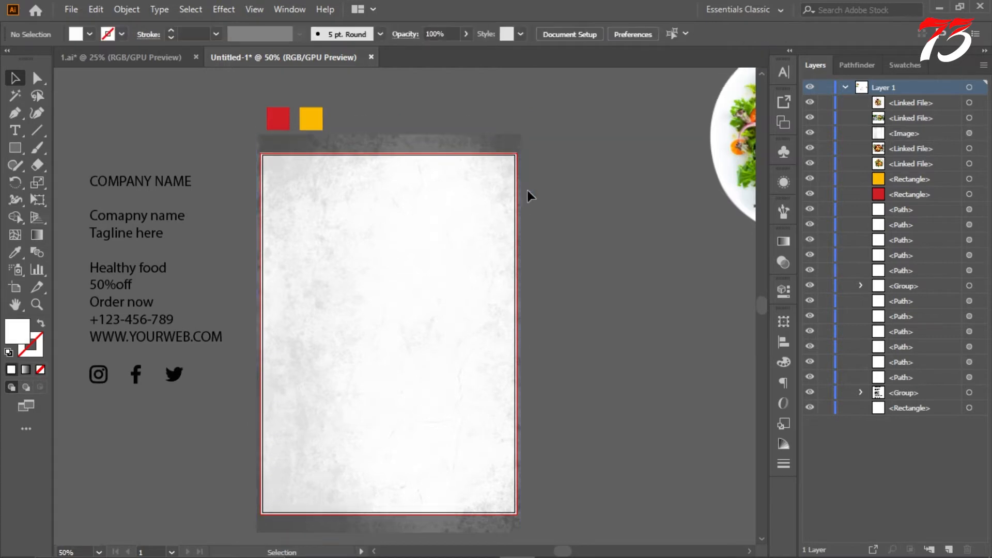
click(969, 408)
right_click(480, 285)
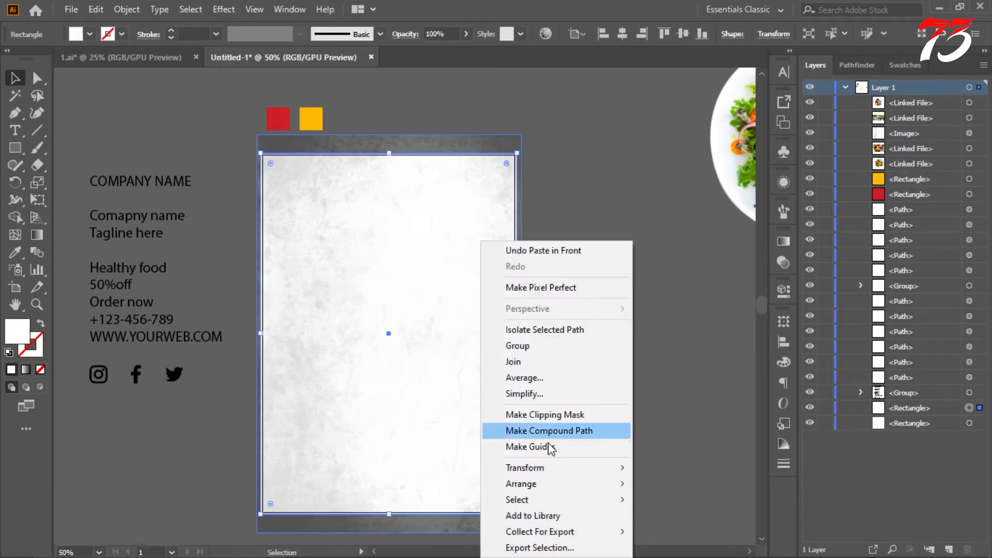
mouse_move(512, 480)
click(672, 413)
Step: Clip the grunge texture image to the page-sized rectangle with a clipping mask
shift+click(483, 140)
right_click(483, 140)
click(568, 262)
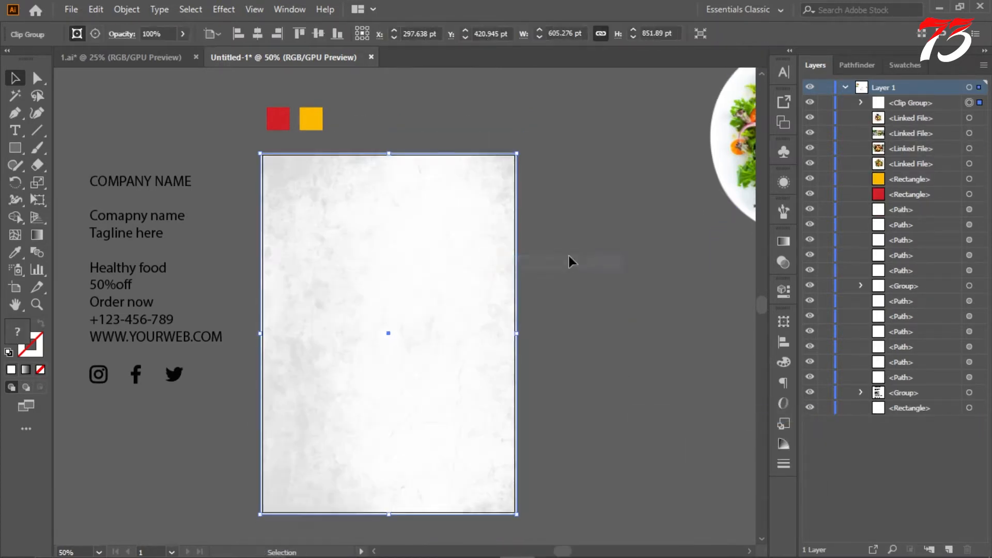
click(579, 228)
Step: Copy "COMPANY NAME" and "Tagline here" from the prepared text and paste them as separate text objects above the artboard
scroll(580, 227, up, 2)
scroll(579, 228, right, 3)
scroll(568, 220, left, 4)
scroll(431, 154, down, 2)
scroll(448, 216, up, 2)
scroll(449, 216, right, 1)
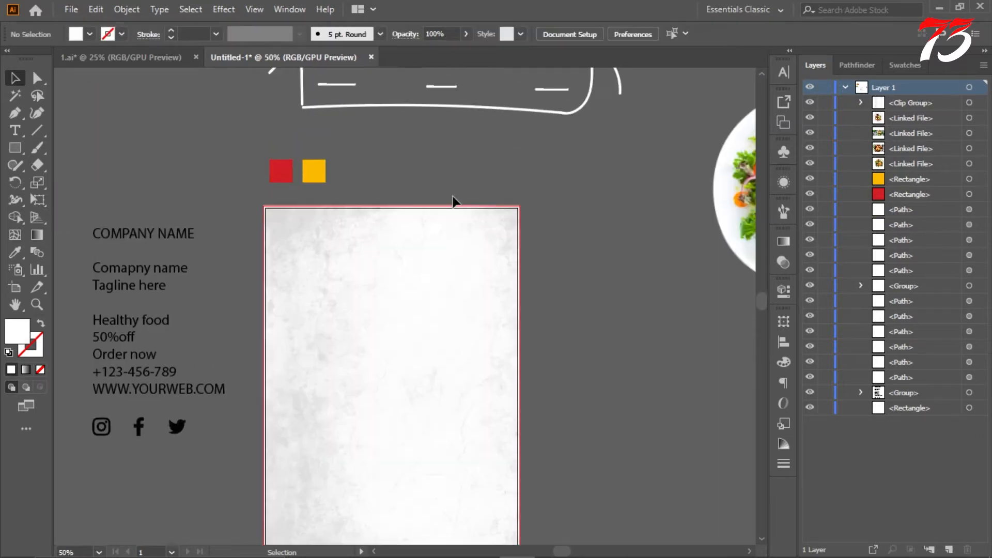
key(t)
click(394, 170)
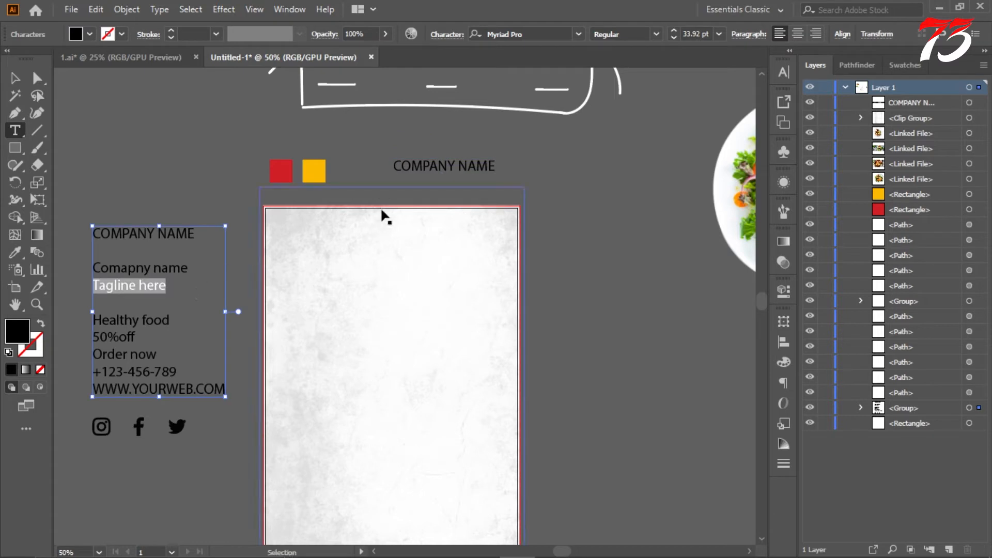
click(403, 176)
text(Tagline here)
scroll(431, 181, up, 1)
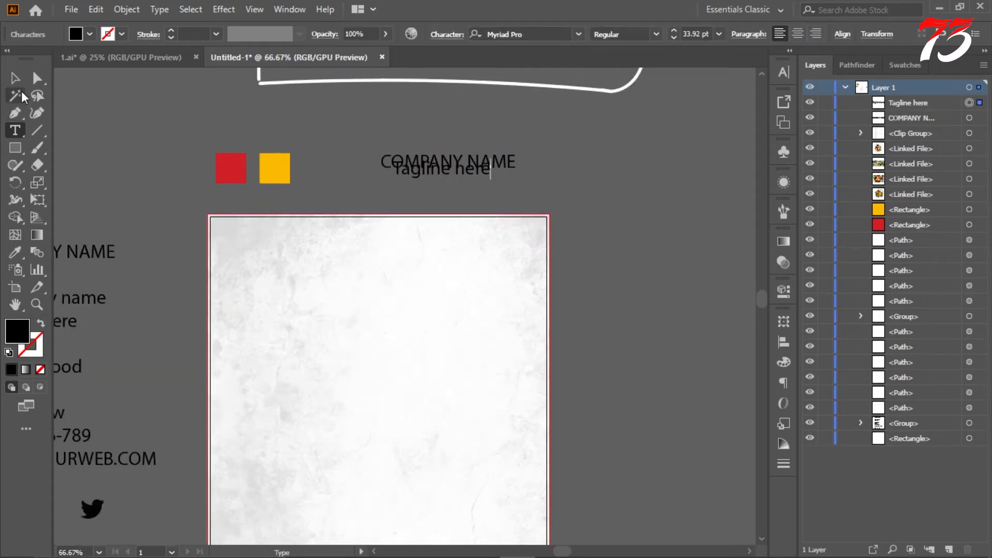
Step: Move the COMPANY NAME text onto the upper part of the page and center it horizontally on the artboard
click(15, 79)
drag(387, 168, 333, 253)
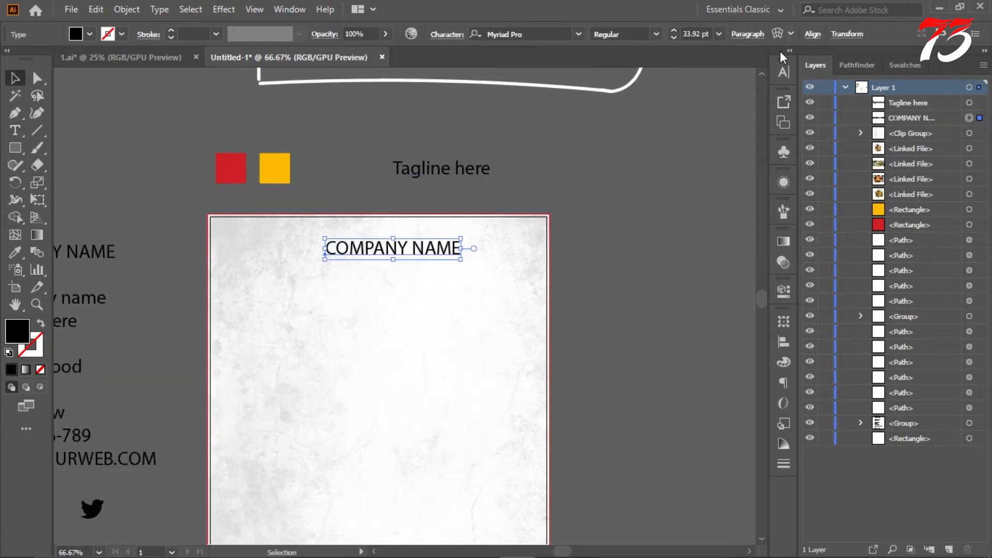
click(812, 34)
click(692, 76)
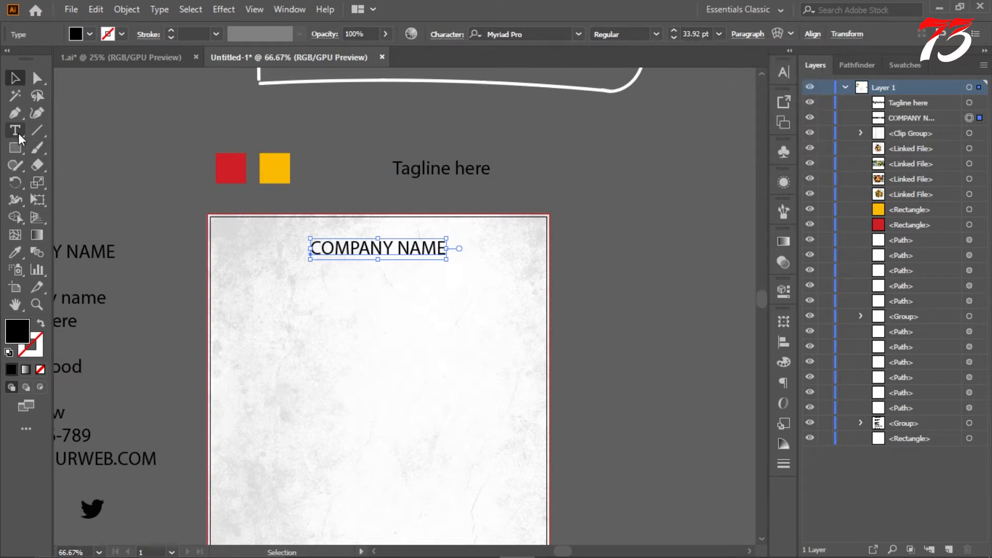
Step: Set the COMPANY NAME text to Montserrat Bold
drag(310, 248, 465, 259)
key(ctrl+t)
click(756, 88)
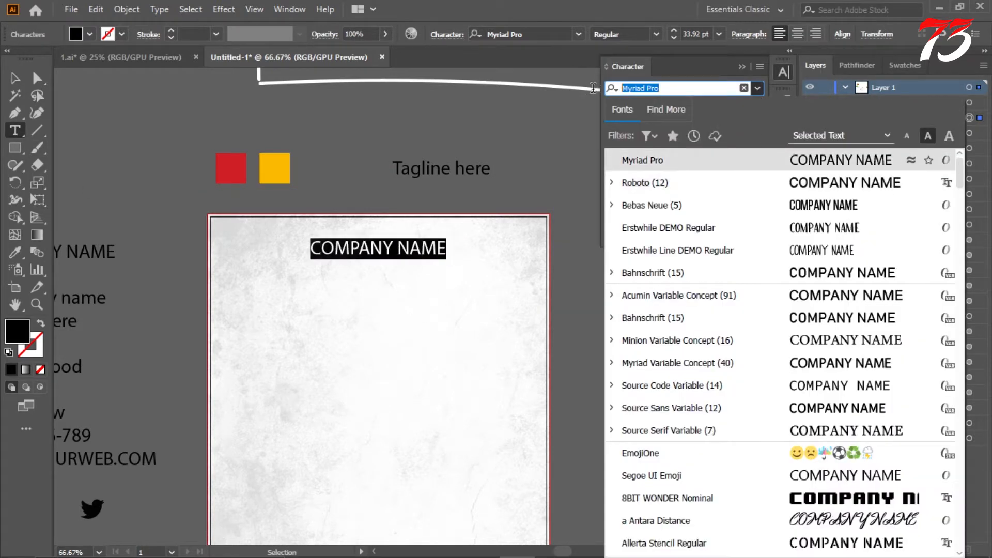
text(mon)
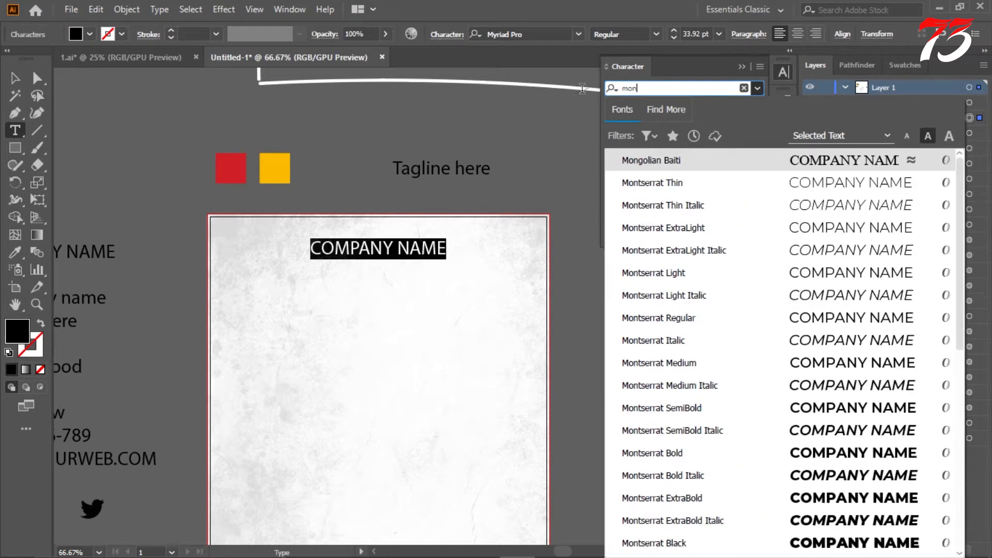
click(823, 456)
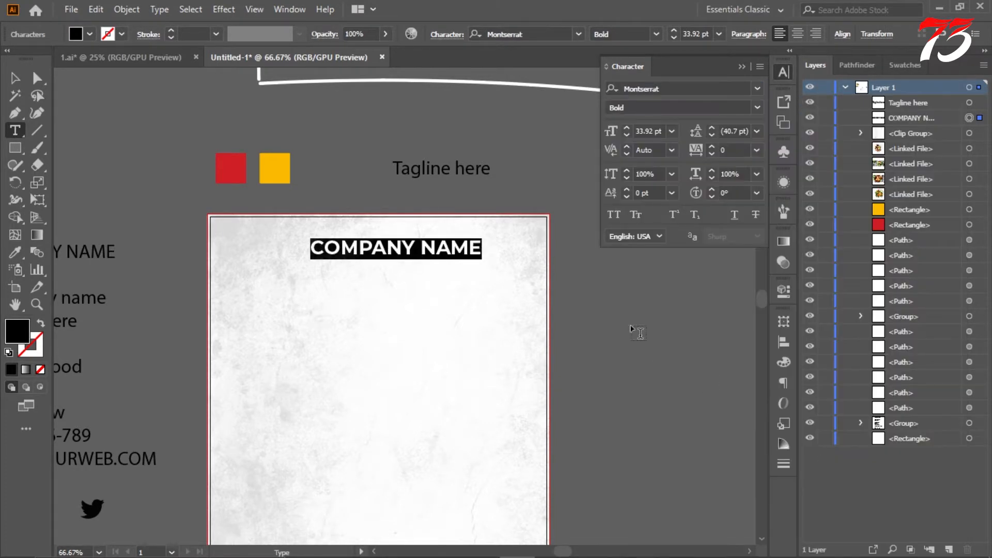
click(742, 67)
key(Escape)
Step: Center the COMPANY NAME text horizontally on the artboard again and scale it down about its center
click(813, 34)
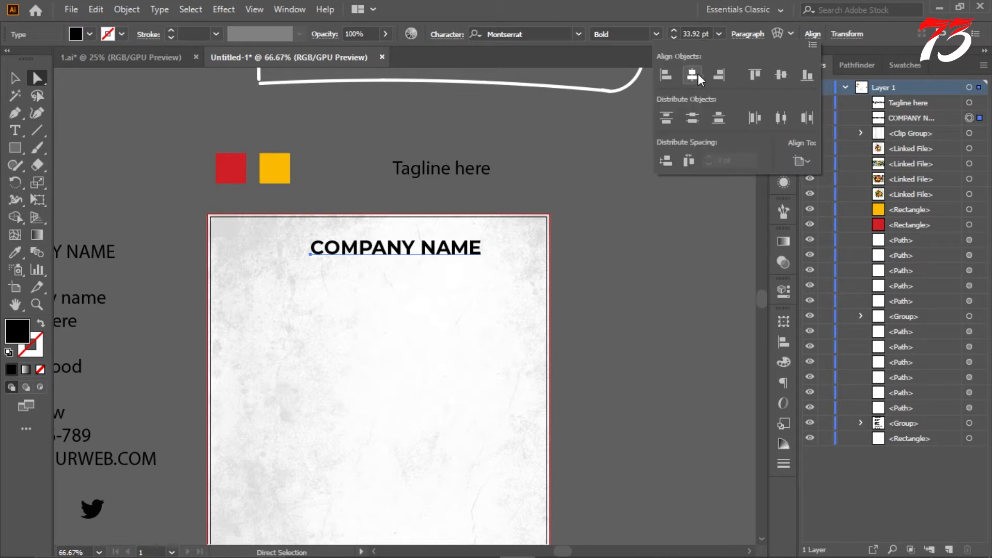
click(693, 75)
scroll(412, 251, up, 1)
click(16, 78)
scroll(462, 242, up, 3)
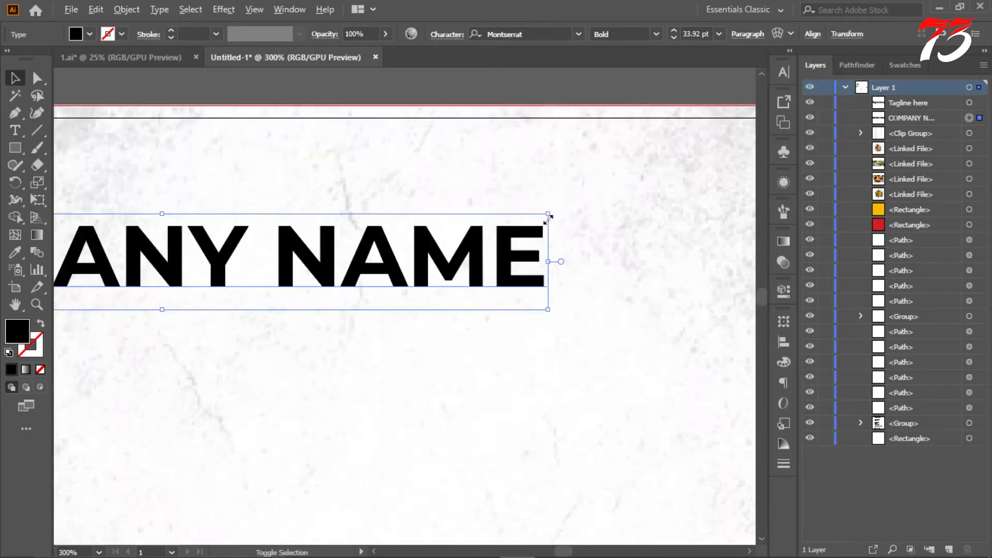
drag(548, 215, 503, 244)
scroll(503, 244, down, 4)
scroll(476, 161, up, 2)
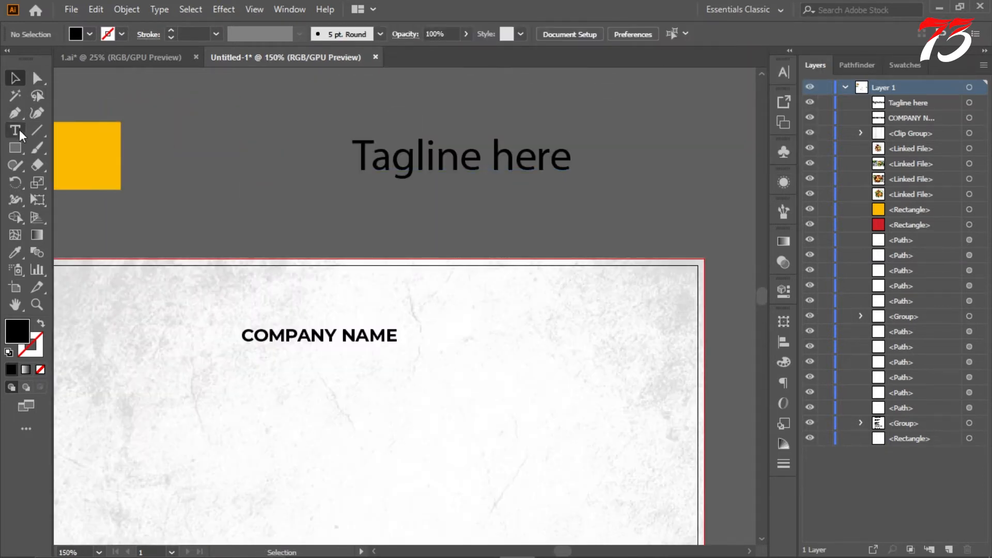
Step: Paste a second copy of the "Tagline here" text and move it below COMPANY NAME on the page
click(16, 132)
click(417, 175)
key(ctrl+a)
key(ctrl+c)
click(445, 198)
key(ctrl+v)
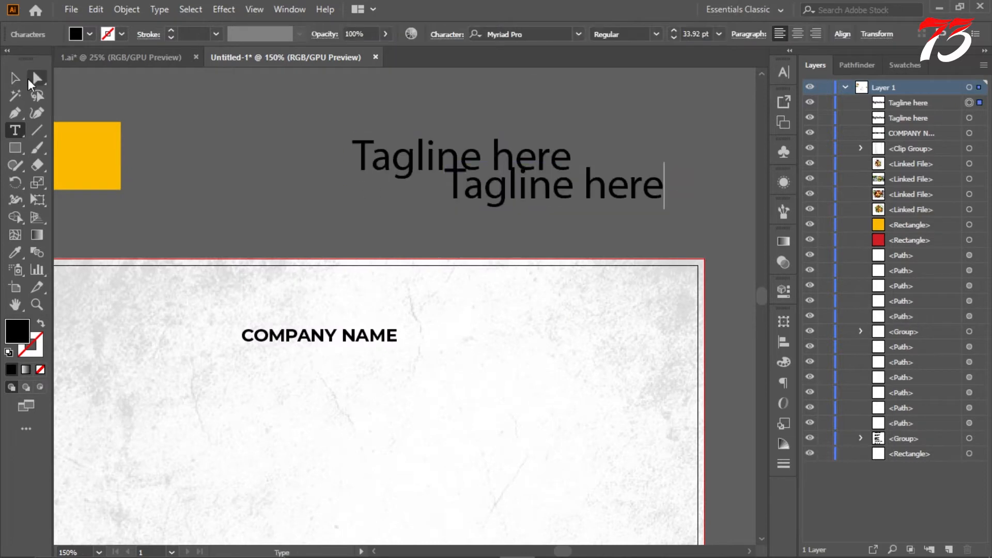
key(Escape)
scroll(383, 215, up, 1)
drag(633, 155, 323, 390)
Step: Set the tagline on the page to Montserrat Regular at 17 pt
key(ctrl+t)
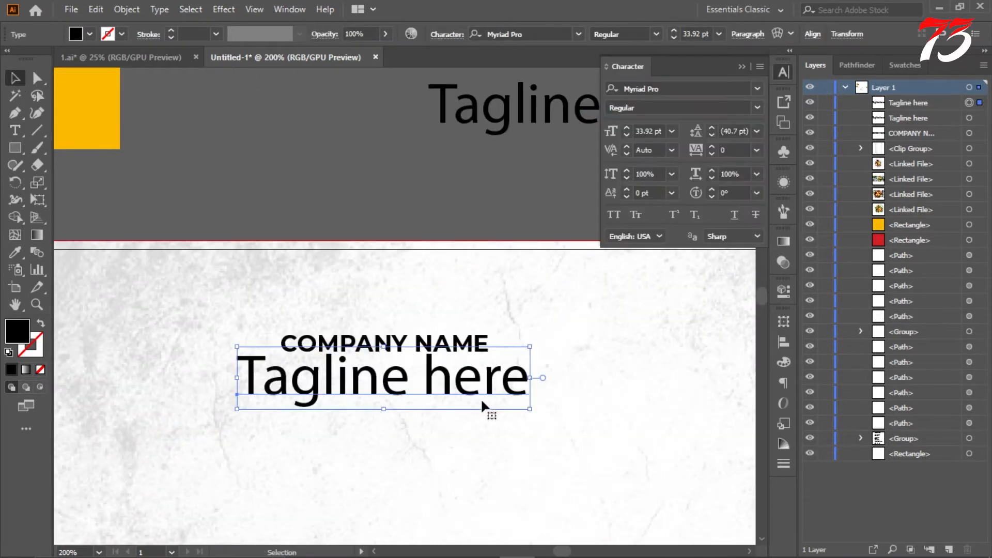
scroll(487, 409, up, 1)
click(756, 88)
click(701, 160)
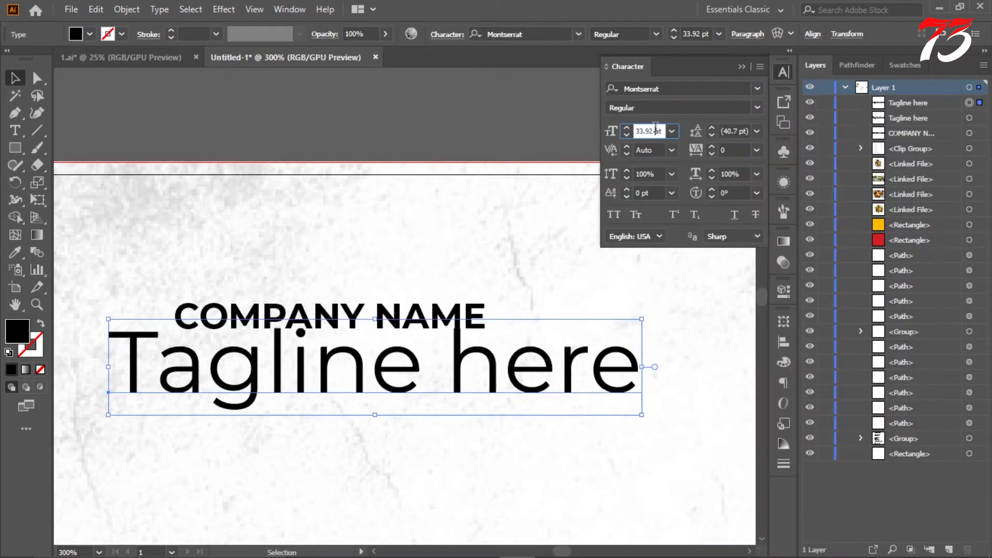
scroll(649, 131, down, 17)
click(757, 107)
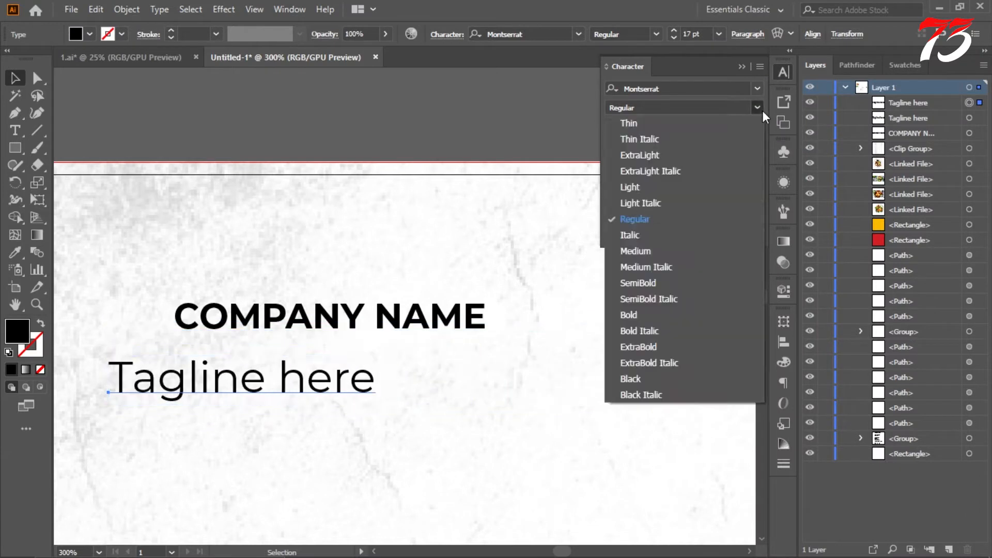
click(667, 223)
Step: Change the tagline to "Tagline Here" and center it directly below COMPANY NAME
click(15, 130)
drag(304, 374, 373, 354)
key(BackSpace)
click(15, 79)
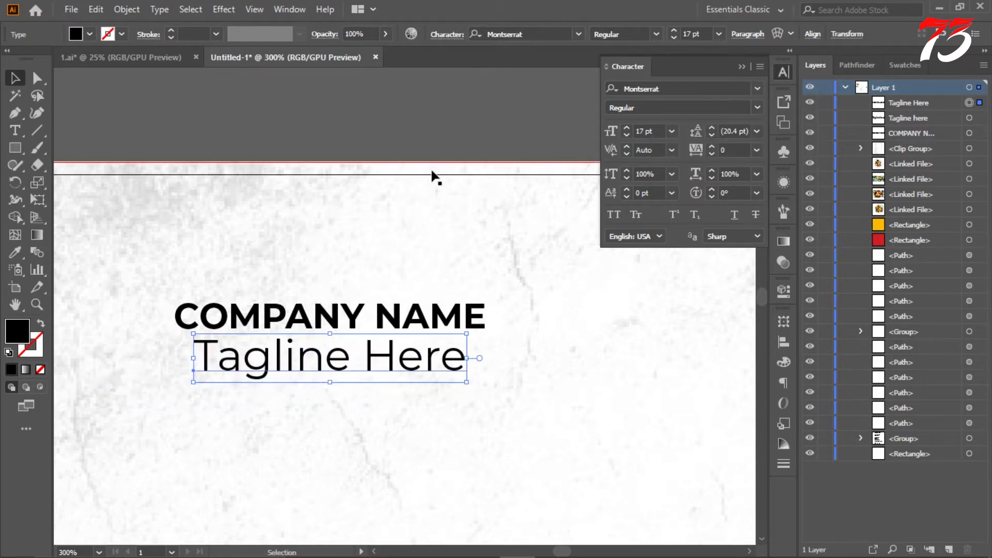
click(434, 175)
scroll(431, 175, down, 4)
scroll(434, 144, up, 1)
click(743, 67)
scroll(434, 184, up, 1)
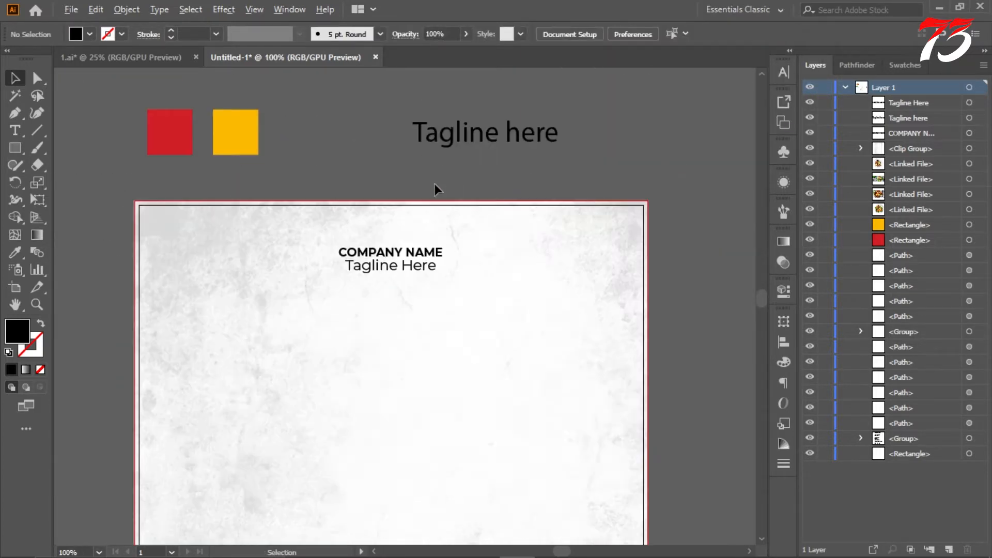
Step: Check the company name and tagline header on the page against the prepared company text
scroll(461, 173, down, 3)
scroll(463, 174, up, 2)
scroll(464, 173, down, 3)
scroll(464, 178, up, 2)
key(t)
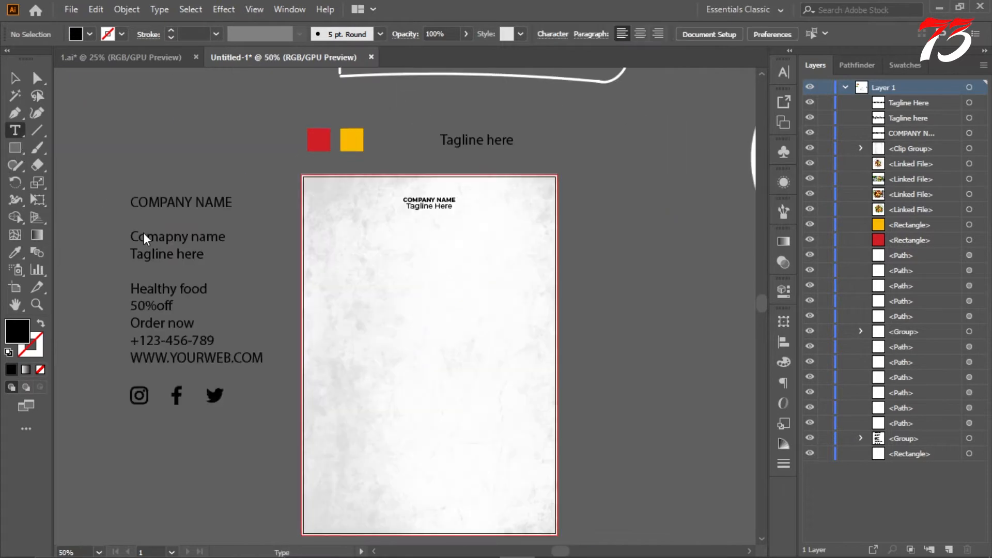
scroll(160, 272, up, 1)
scroll(174, 292, up, 1)
scroll(175, 268, down, 2)
scroll(176, 240, up, 2)
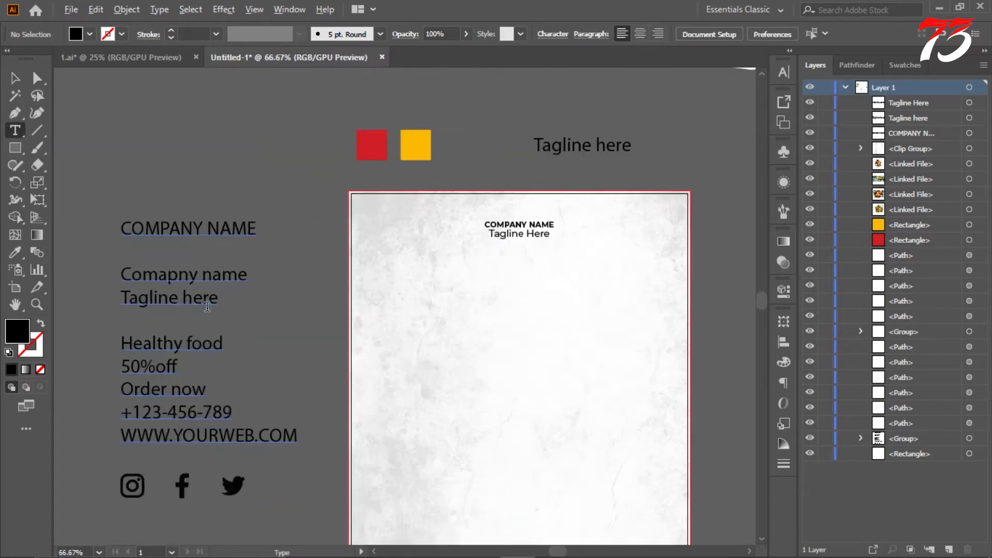
scroll(171, 296, down, 2)
scroll(185, 244, down, 3)
scroll(224, 193, up, 2)
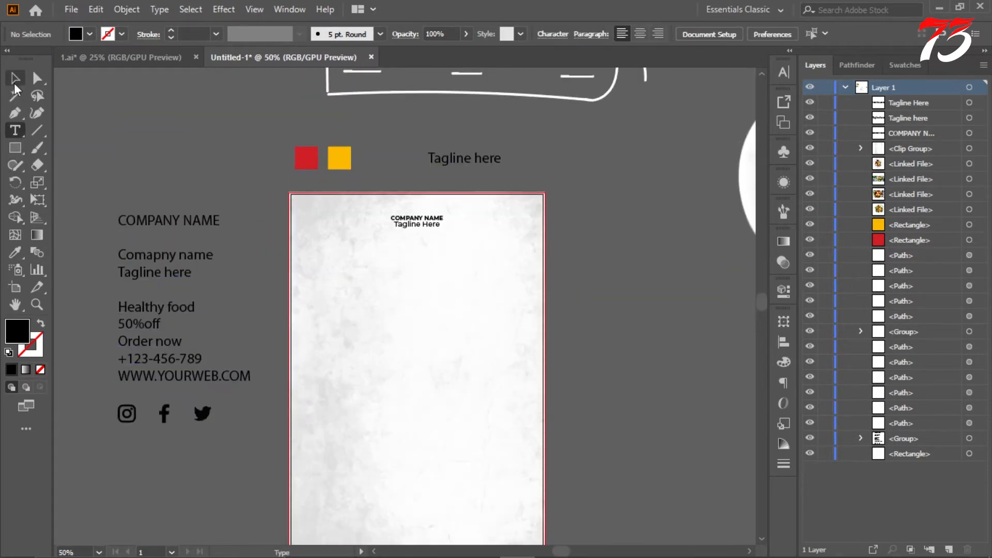
click(14, 79)
Step: Draw a black circle about 831 pt in diameter over the lower part of the page and center it horizontally on the artboard
scroll(311, 182, down, 1)
click(15, 148)
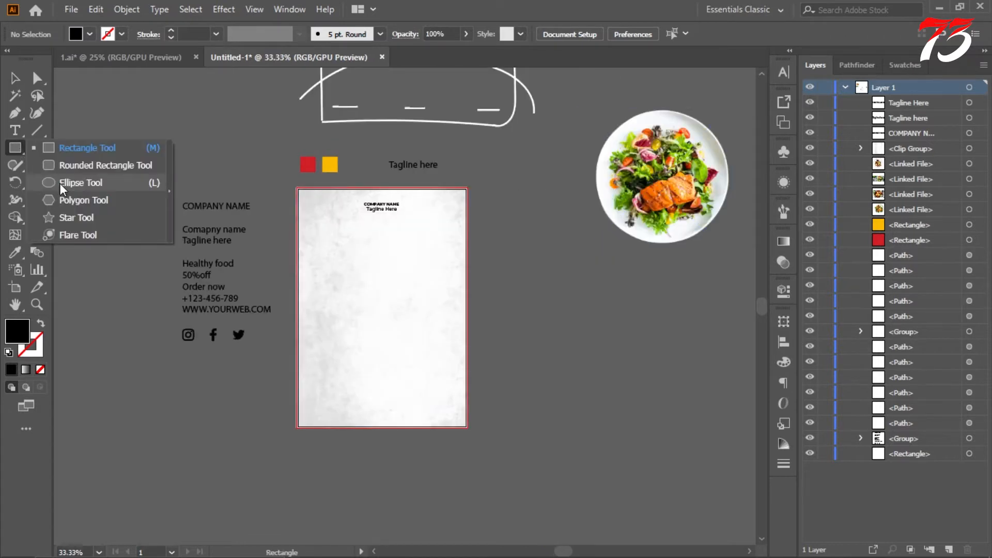
click(60, 184)
scroll(303, 310, down, 3)
drag(280, 231, 516, 411)
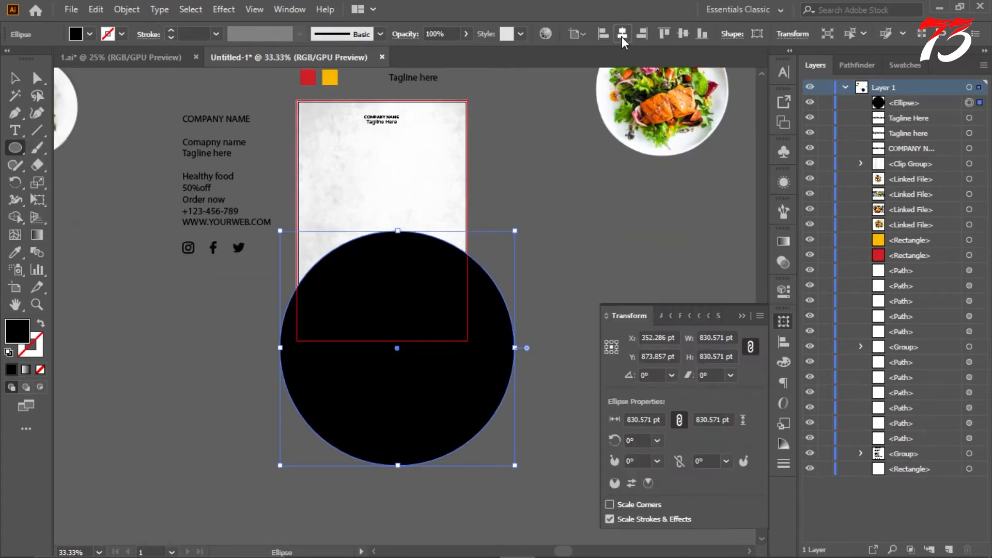
click(622, 34)
key(v)
Step: Use the Shape Builder with the circle and page rectangle to remove the part of the circle outside the page
scroll(480, 310, up, 4)
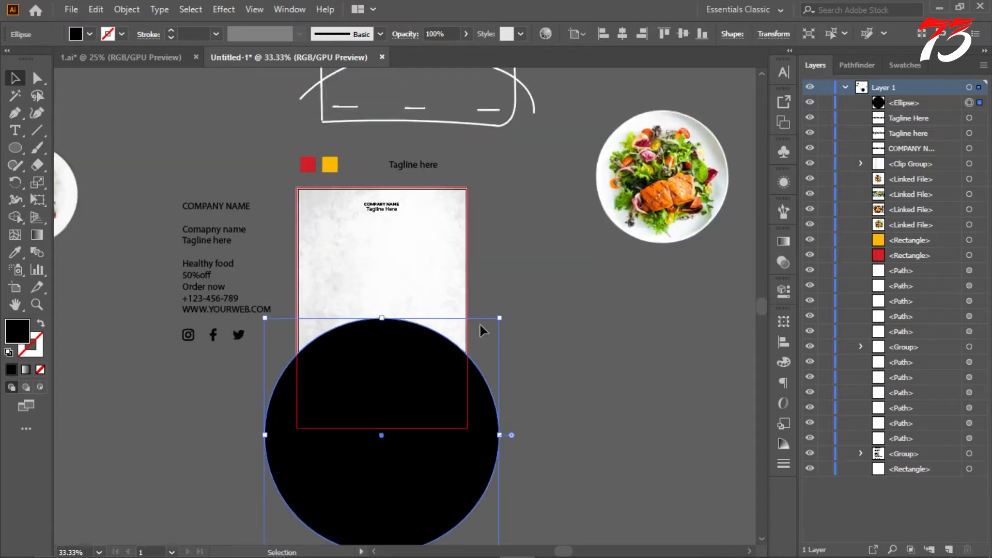
scroll(482, 341, down, 4)
scroll(482, 360, up, 3)
scroll(467, 355, up, 1)
scroll(467, 354, down, 1)
scroll(467, 354, up, 1)
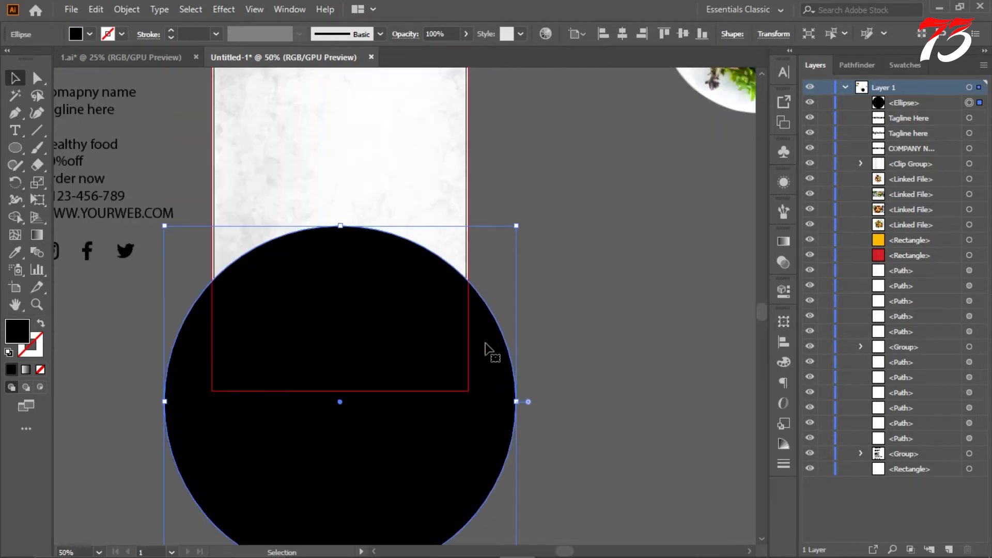
shift+click(467, 226)
key(shift+m)
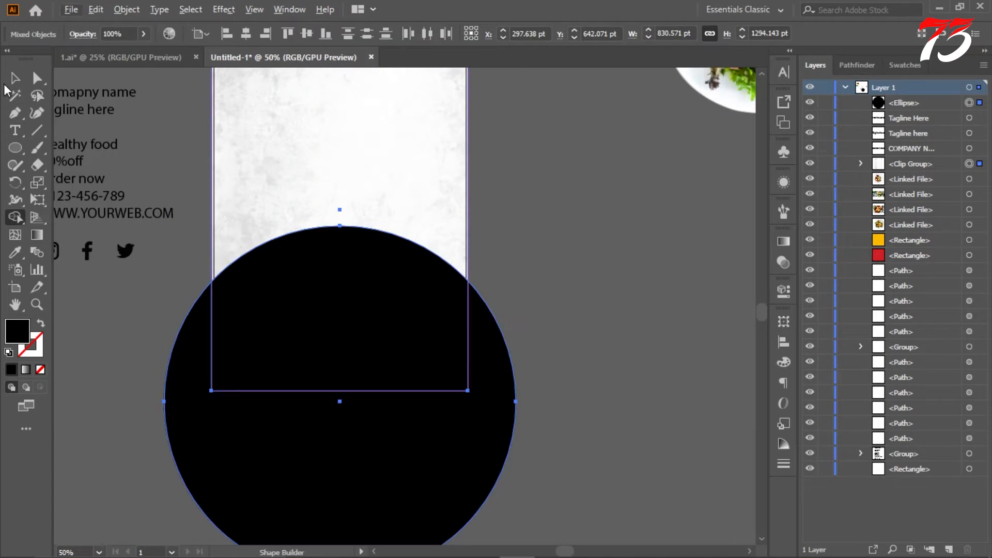
key(v)
click(588, 287)
drag(588, 287, 418, 432)
click(16, 218)
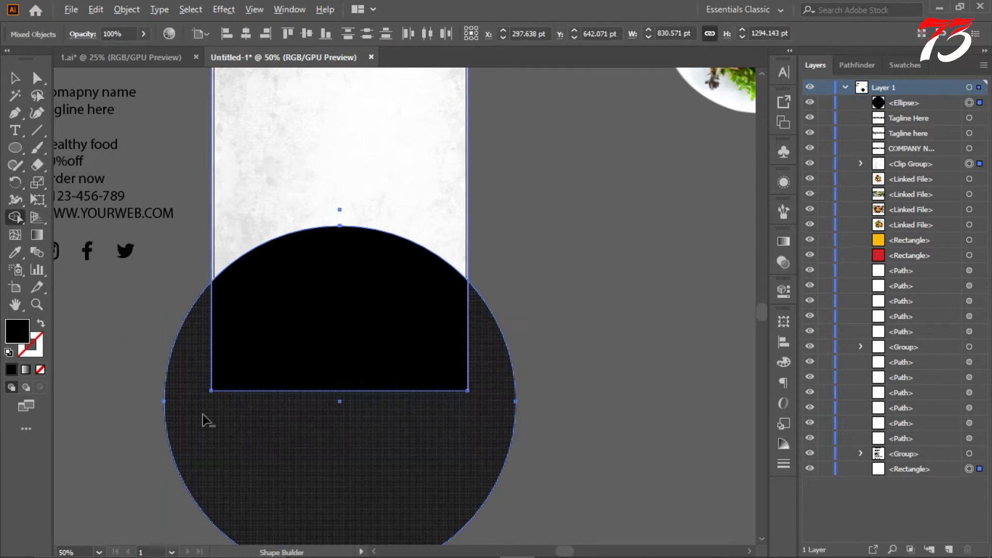
alt+click(203, 416)
scroll(552, 254, up, 2)
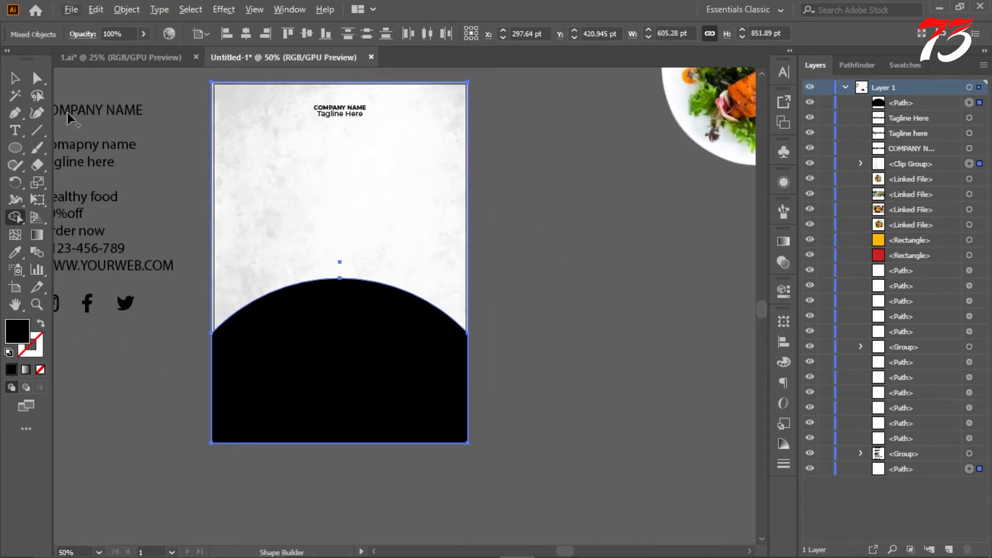
click(565, 192)
Step: Fill the black curved shape at the page bottom with the red of the sample color square
scroll(553, 233, down, 4)
scroll(550, 233, up, 5)
scroll(553, 230, down, 2)
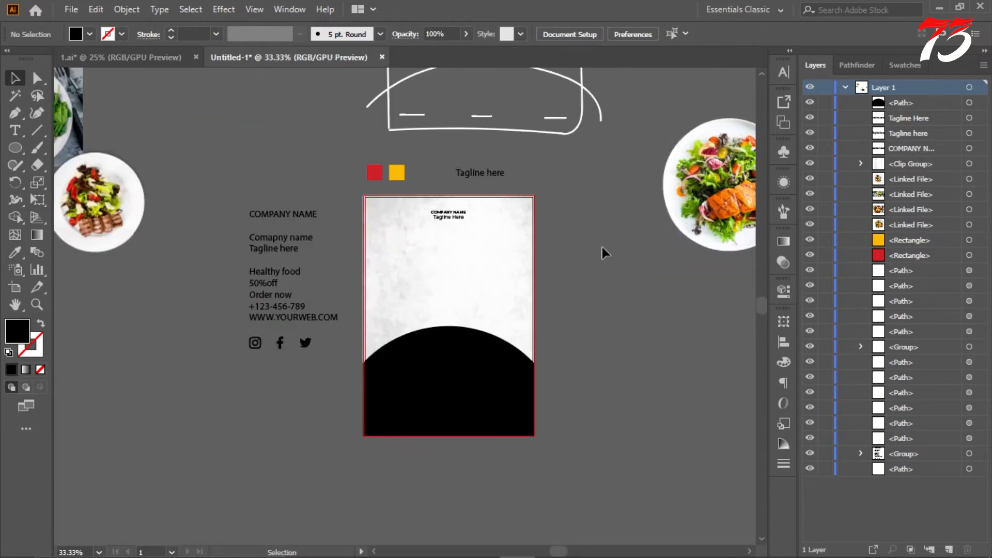
scroll(535, 331, up, 1)
click(476, 385)
scroll(476, 349, down, 3)
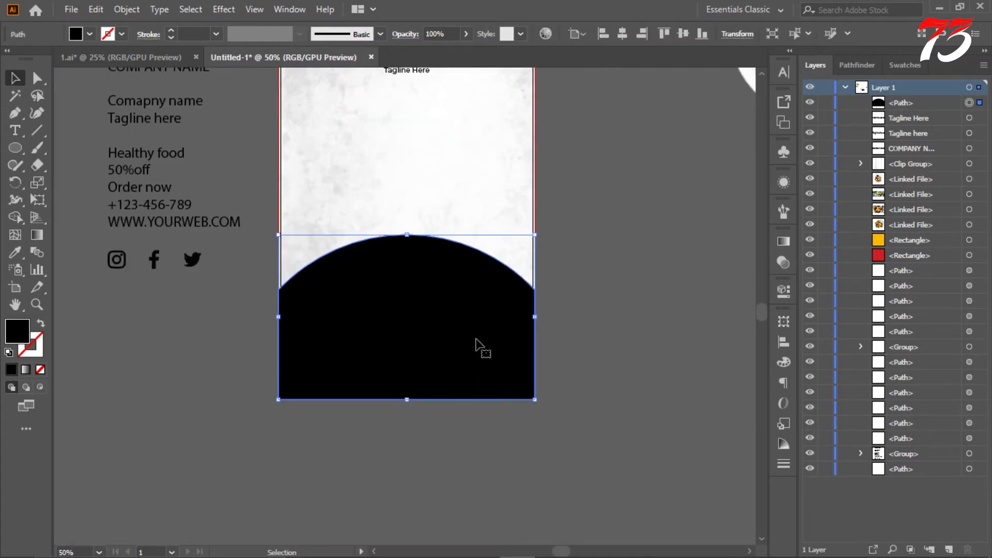
scroll(477, 338, up, 1)
scroll(453, 325, up, 2)
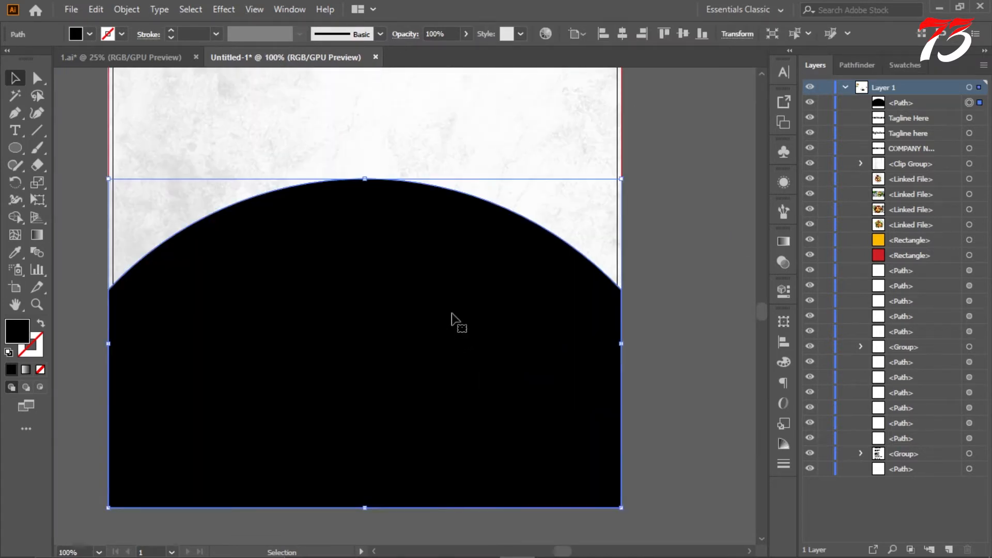
scroll(457, 313, down, 1)
scroll(461, 301, down, 4)
click(380, 197)
scroll(479, 311, up, 1)
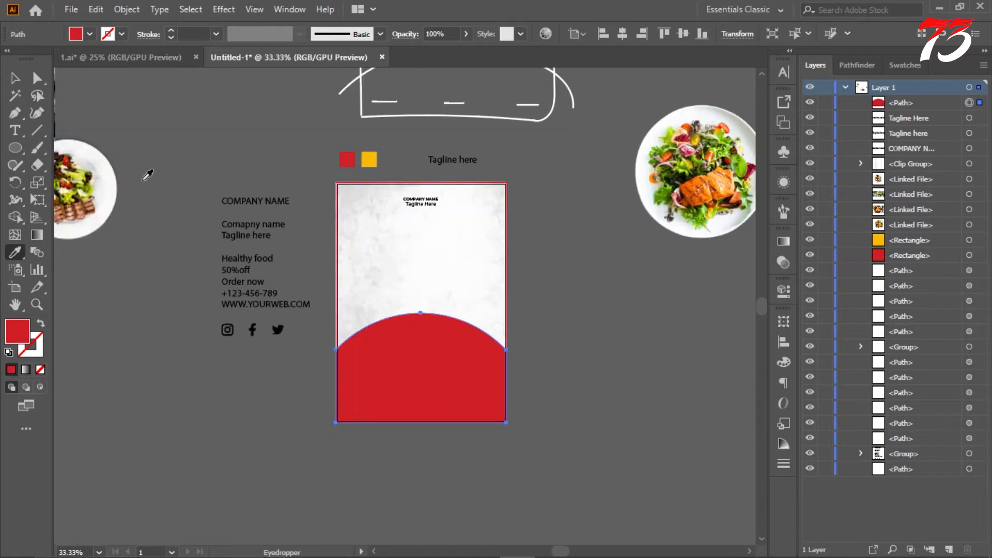
click(15, 78)
click(248, 121)
Step: Duplicate the red curved shape slightly lower, enlarge the copy past the page edges and center it horizontally on the artboard
scroll(436, 348, up, 2)
scroll(441, 347, down, 2)
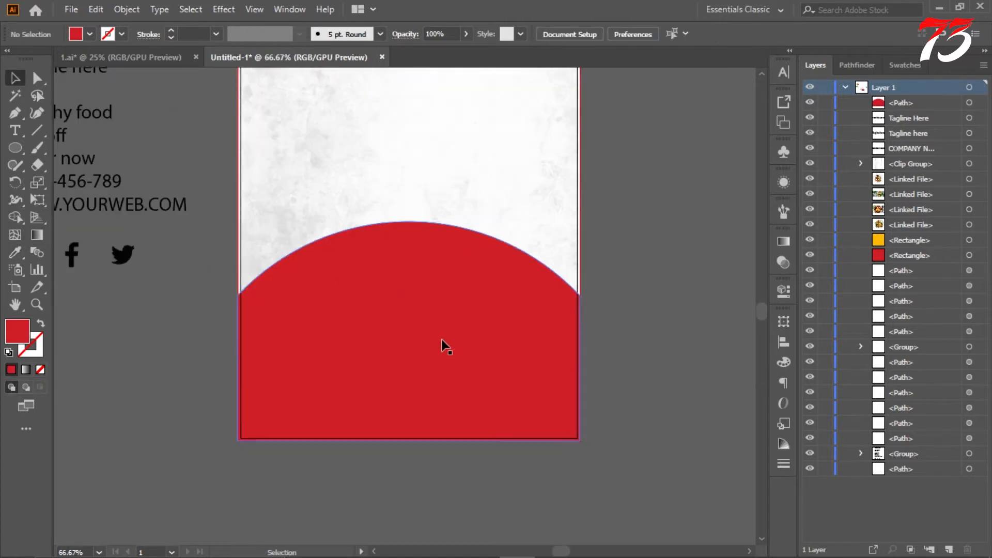
drag(450, 333, 450, 355)
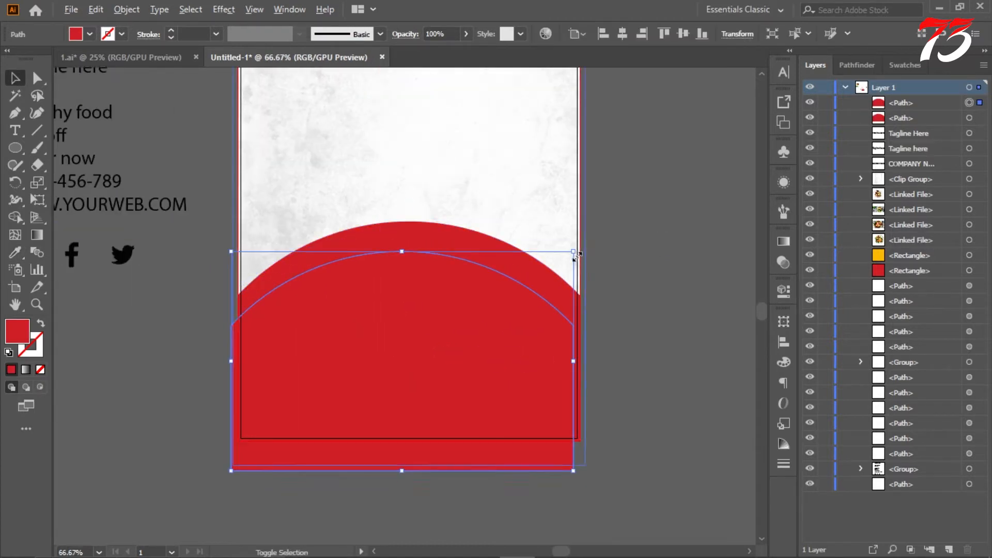
drag(571, 250, 620, 243)
click(622, 34)
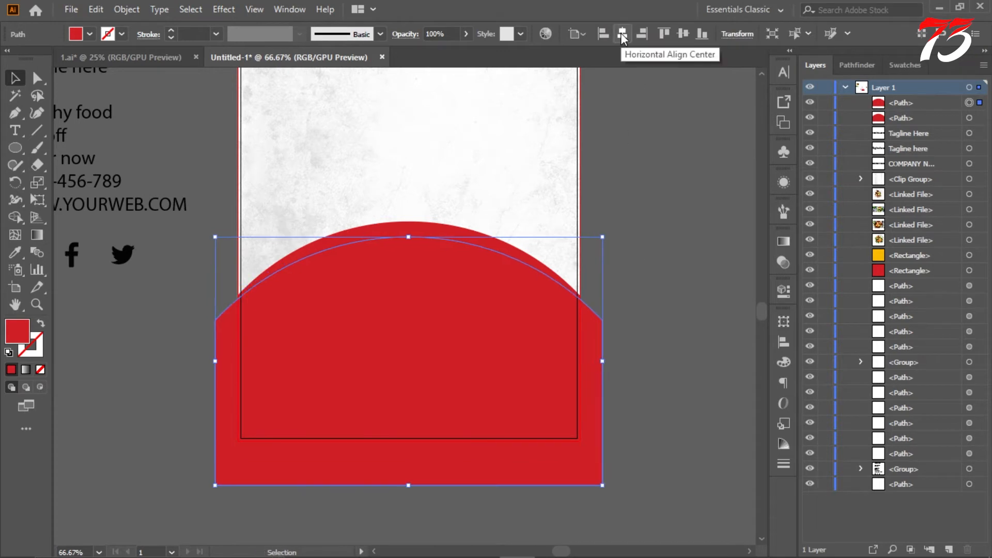
Step: Use the Shape Builder on both red curved shapes to remove the part of the copy outside the page
shift+click(462, 236)
click(17, 218)
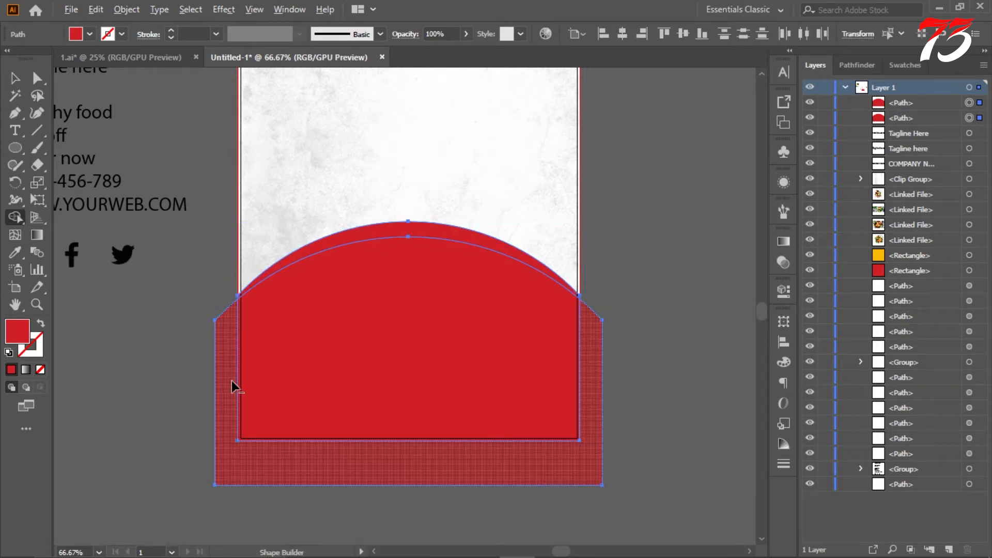
alt+click(228, 385)
click(15, 79)
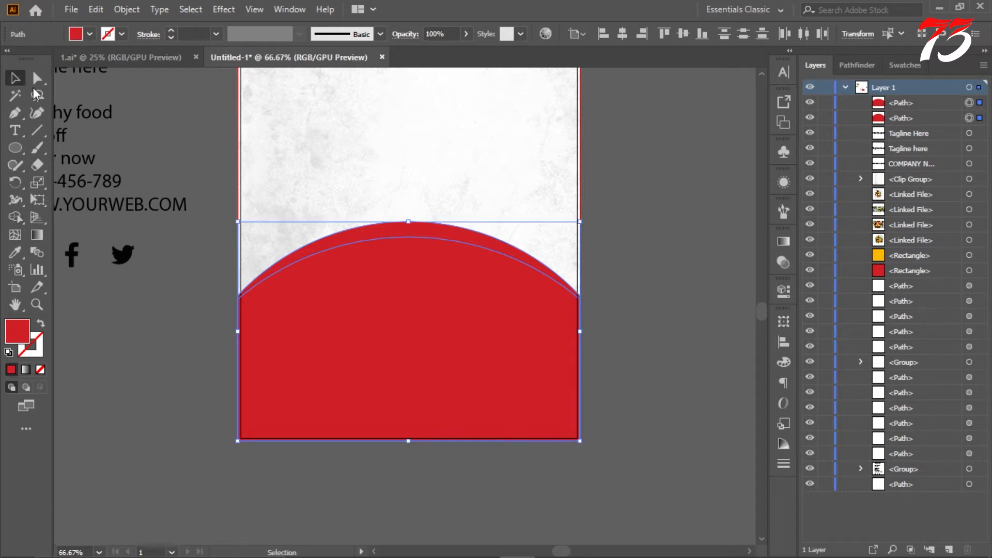
click(211, 156)
Step: Fill the front curved shape with the yellow of the sample color square
click(442, 340)
click(17, 254)
scroll(333, 311, down, 2)
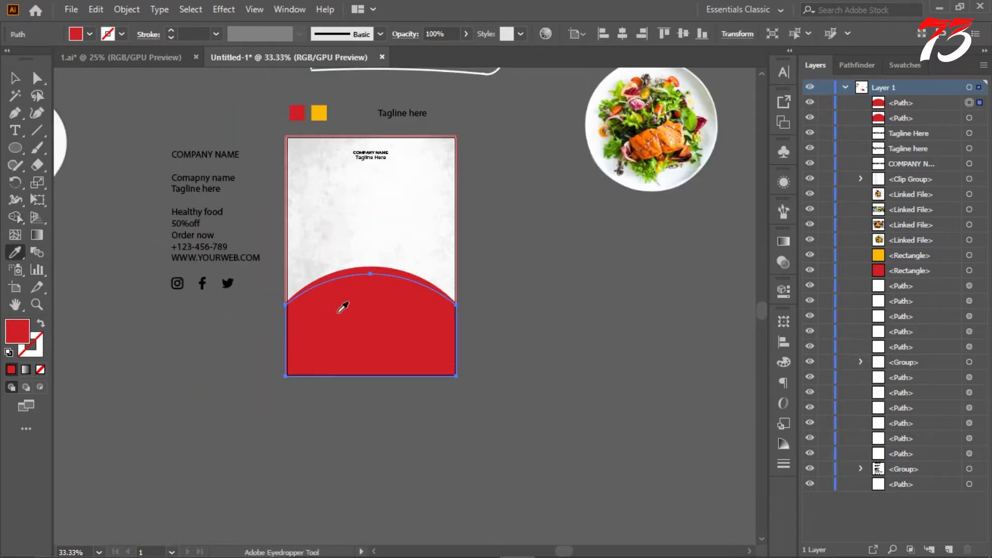
scroll(338, 309, up, 1)
click(319, 148)
scroll(360, 293, up, 1)
click(15, 79)
click(187, 95)
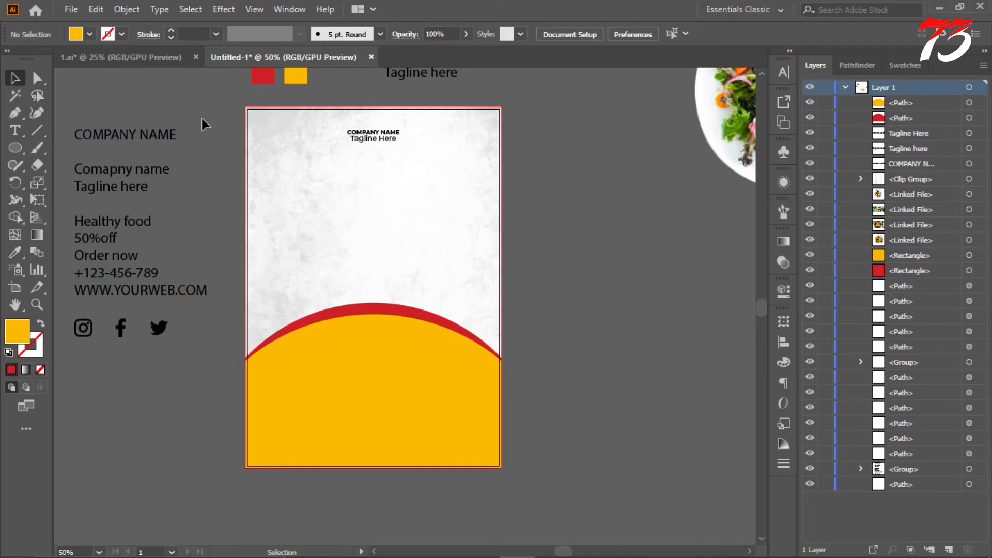
scroll(500, 254, up, 2)
scroll(469, 219, down, 2)
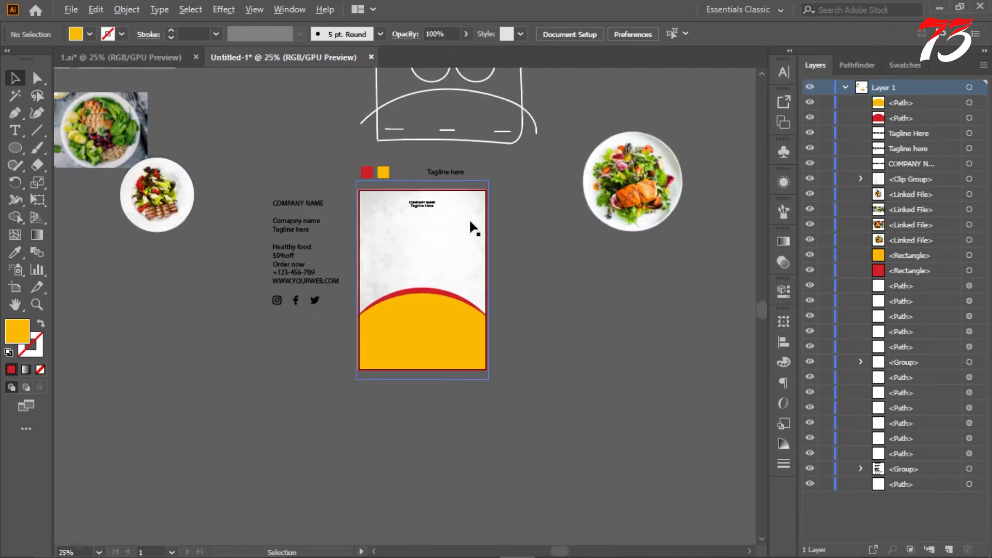
scroll(469, 219, up, 1)
scroll(440, 221, up, 2)
scroll(442, 218, down, 3)
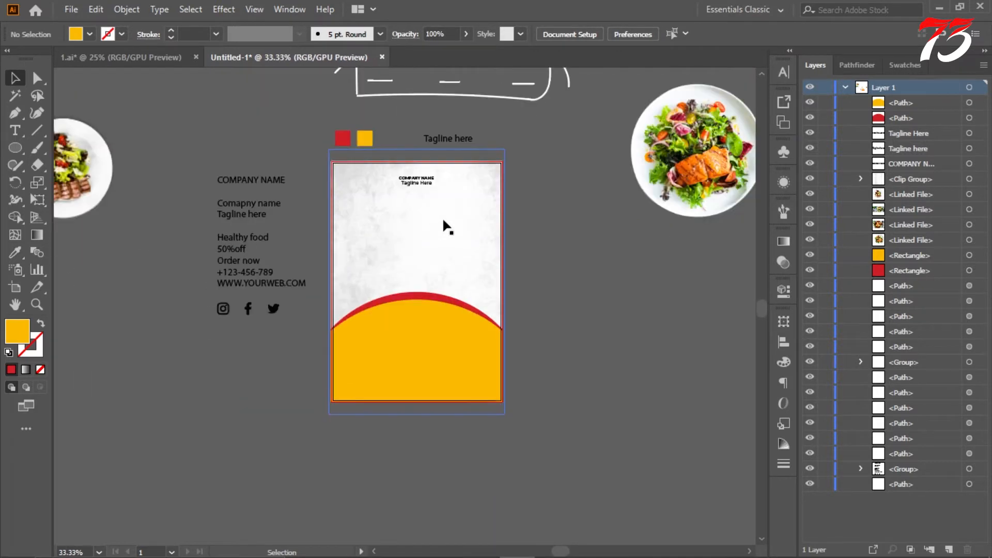
Step: Sample the back curve's red for the front curved shape and darken its fill to #bc0d1b
click(432, 337)
scroll(432, 336, up, 2)
key(i)
click(392, 253)
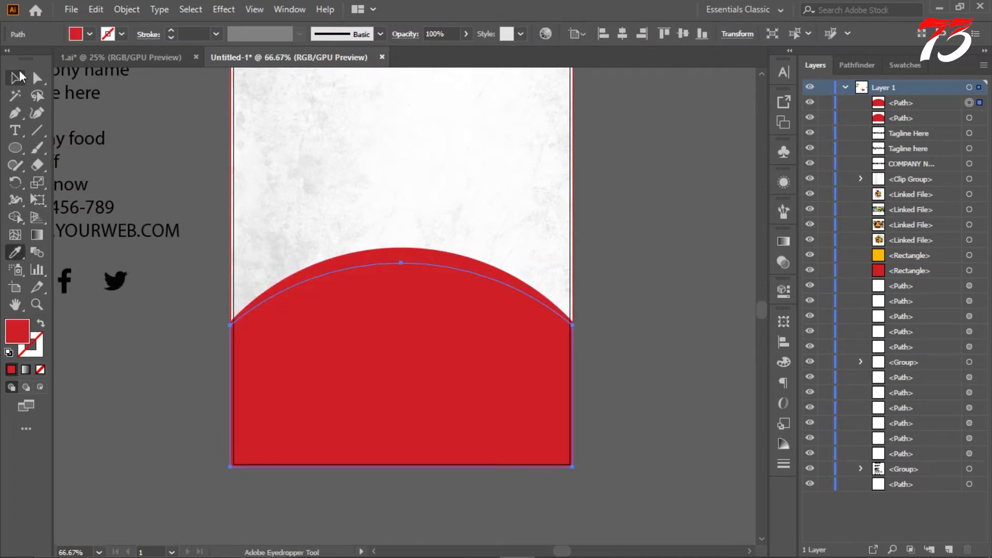
drag(768, 231, 783, 241)
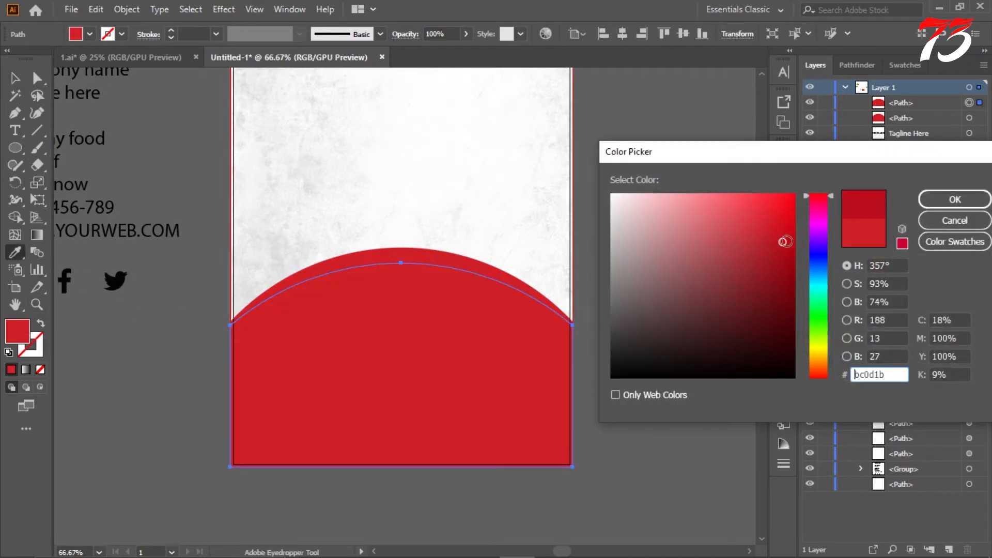
click(954, 200)
click(15, 78)
click(178, 155)
scroll(467, 207, down, 3)
scroll(469, 187, up, 6)
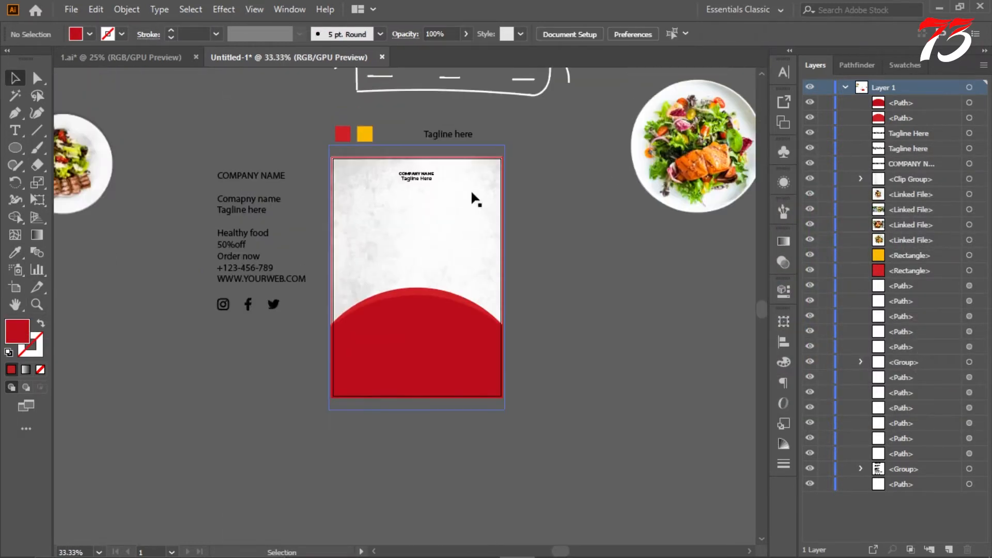
Step: Copy "Healthy food" from the prepared text as a headline below the tagline, enlarge it to 74.66 pt and center it horizontally
scroll(431, 190, down, 1)
scroll(450, 194, up, 3)
key(t)
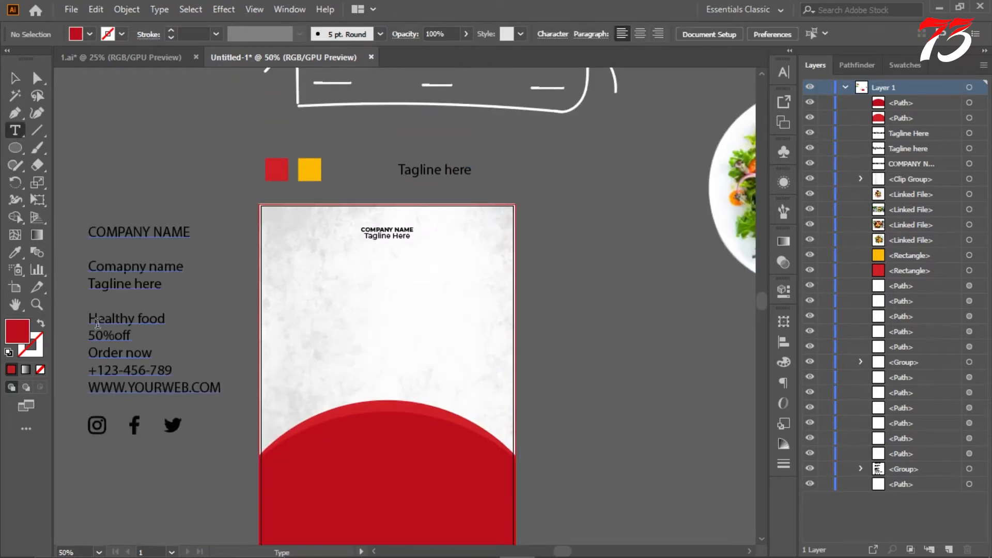
drag(91, 317, 188, 323)
click(564, 251)
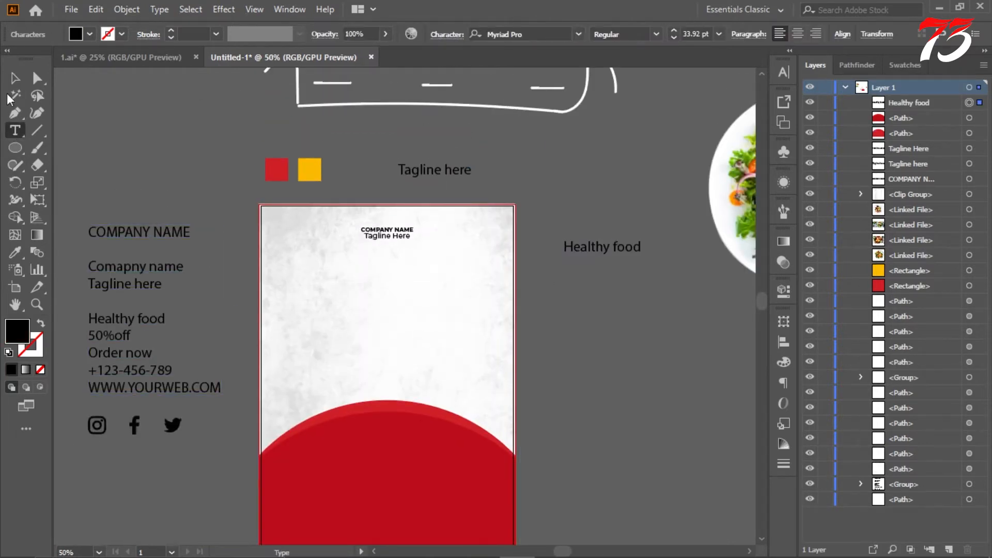
mouse_move(622, 251)
mouse_down()
mouse_move(403, 273)
mouse_move(470, 294)
mouse_up()
scroll(435, 276, up, 1)
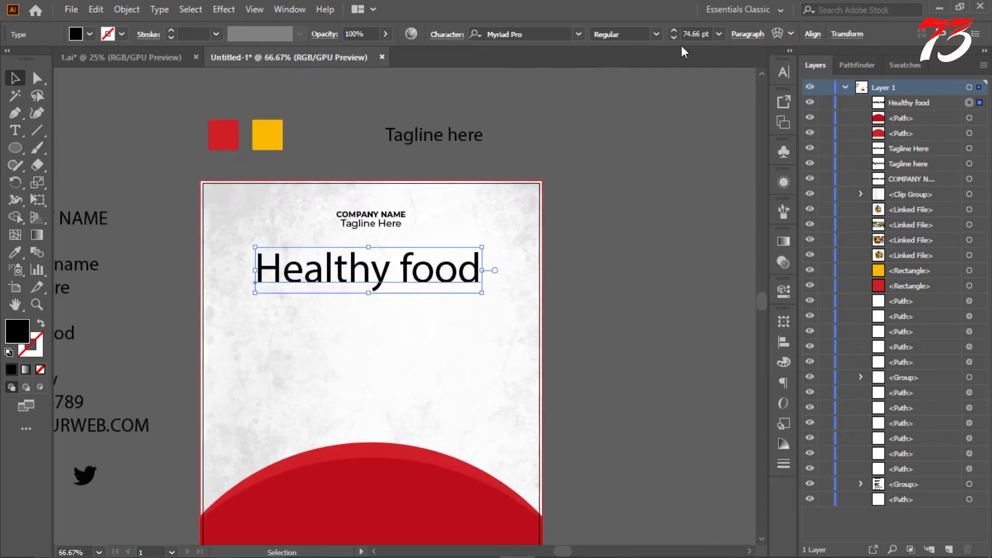
click(813, 35)
click(698, 76)
Step: Set the "Healthy food" headline in the Bungalow font and center it horizontally on the artboard
click(20, 134)
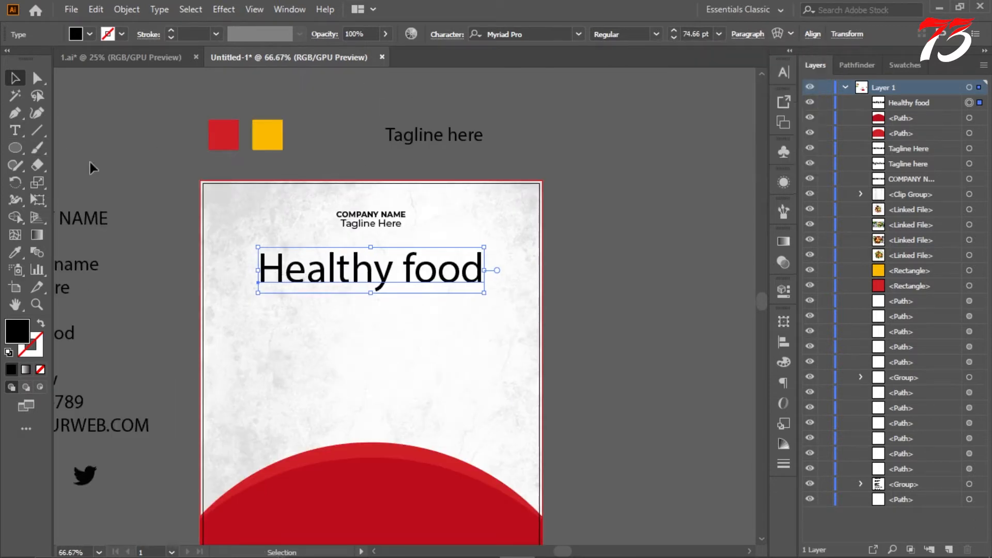
click(16, 134)
drag(260, 271, 547, 286)
key(ctrl+t)
click(756, 92)
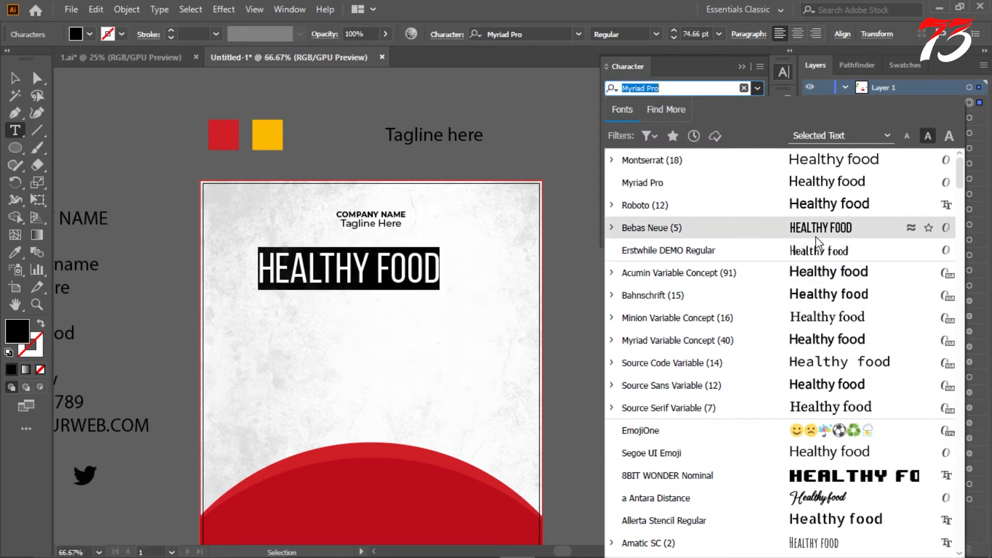
scroll(820, 343, down, 12)
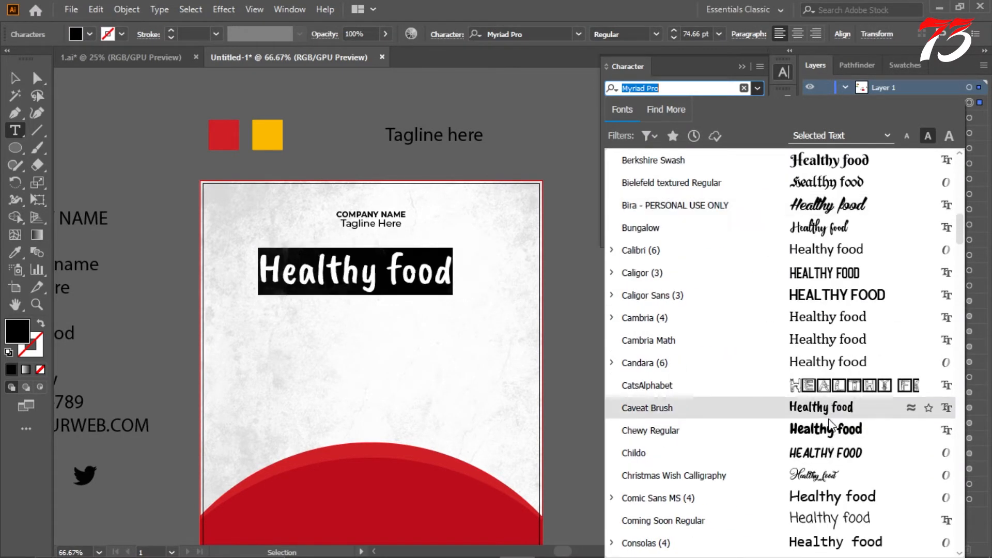
click(822, 227)
key(Escape)
click(813, 34)
click(693, 76)
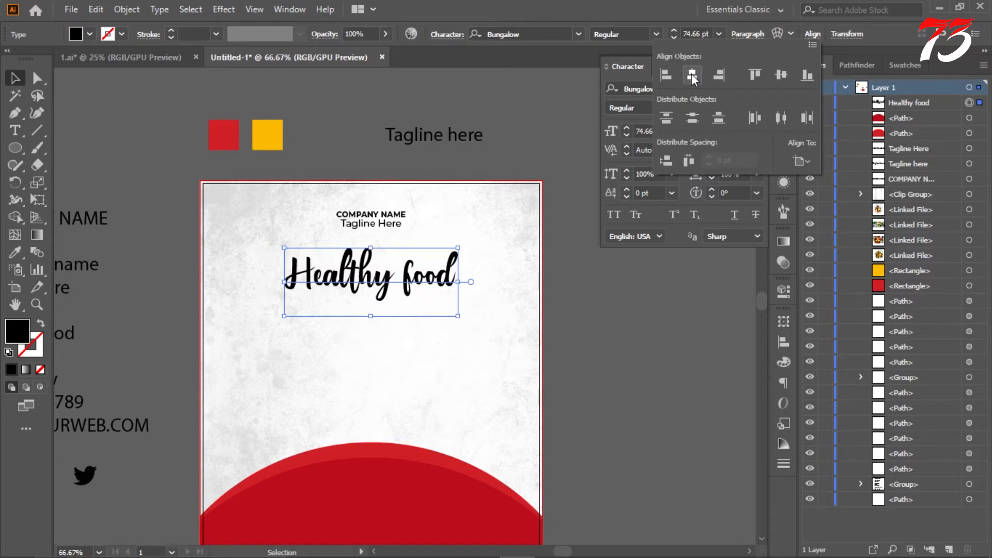
click(607, 298)
scroll(452, 223, down, 3)
scroll(443, 243, up, 3)
scroll(482, 222, down, 1)
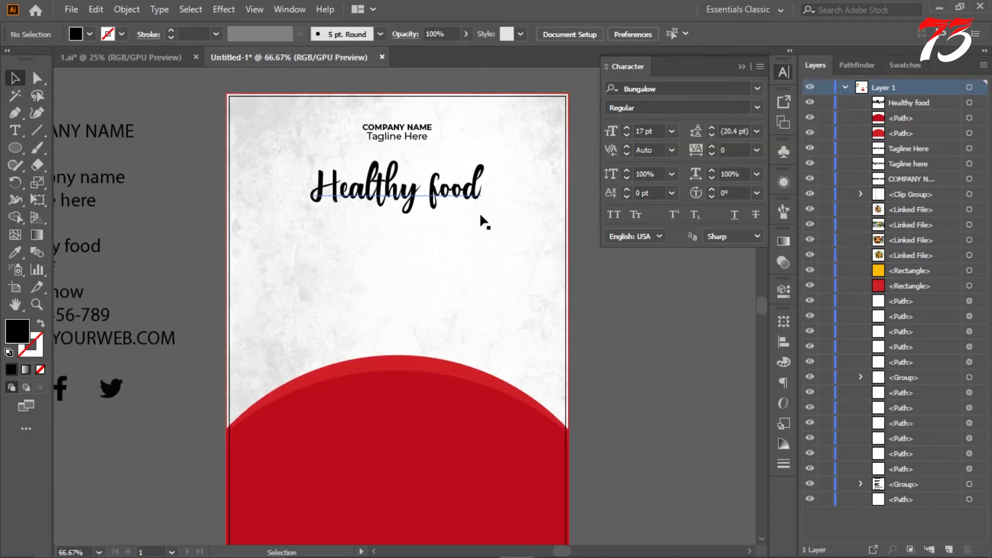
scroll(484, 221, up, 1)
Step: Change the font of the "Healthy food" headline to Halaney Demo Regular
click(15, 131)
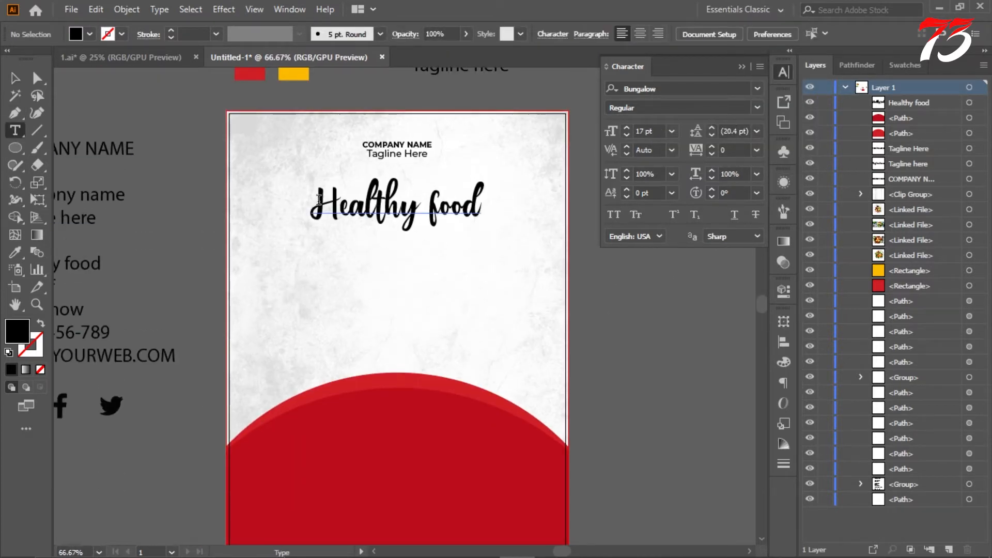
drag(319, 199, 495, 215)
click(757, 89)
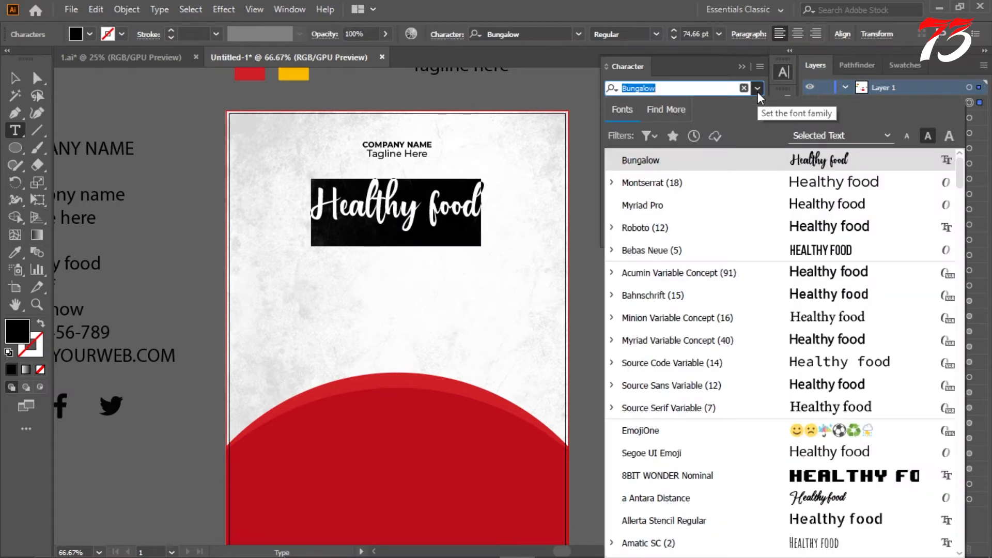
click(757, 89)
click(757, 88)
scroll(837, 388, down, 5)
scroll(859, 393, down, 7)
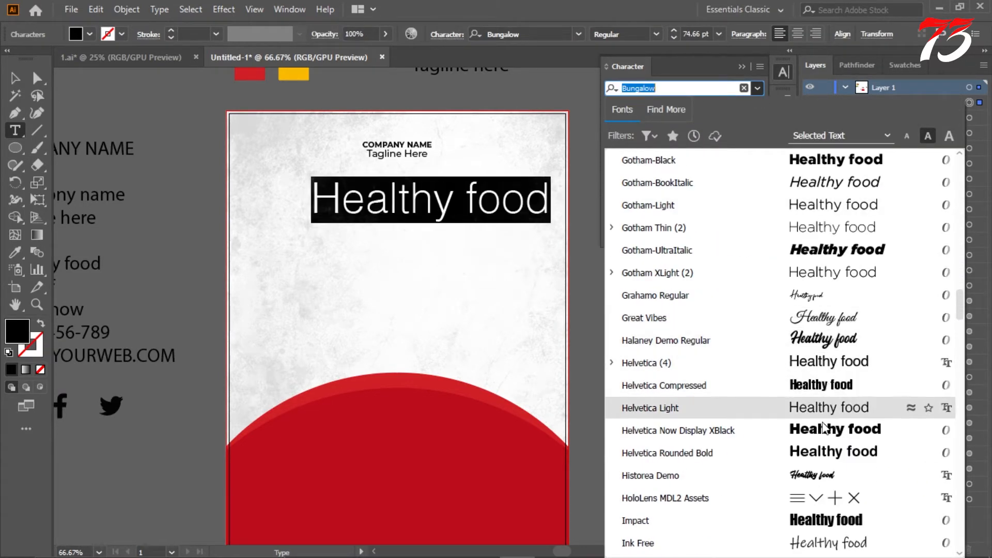
click(832, 452)
click(757, 89)
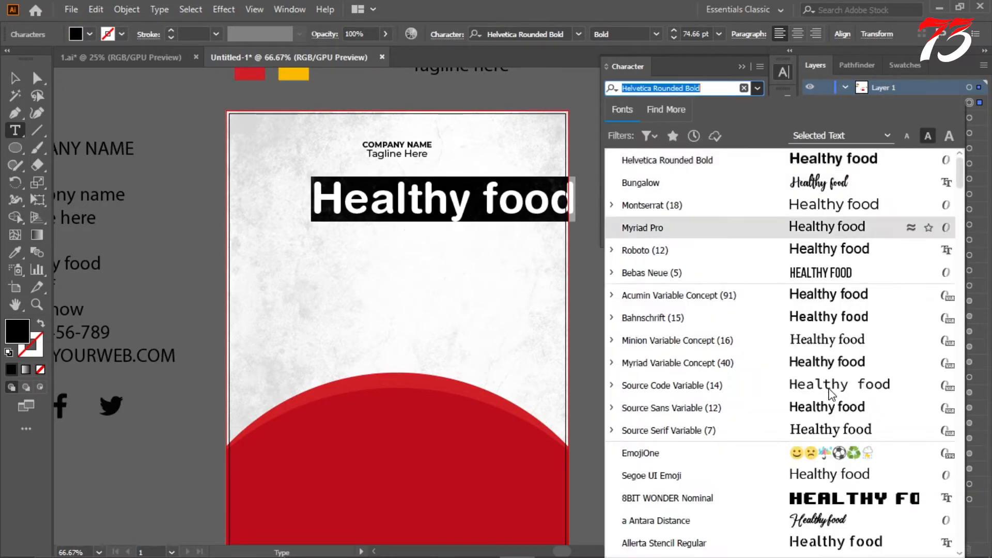
scroll(816, 390, down, 15)
scroll(817, 390, down, 10)
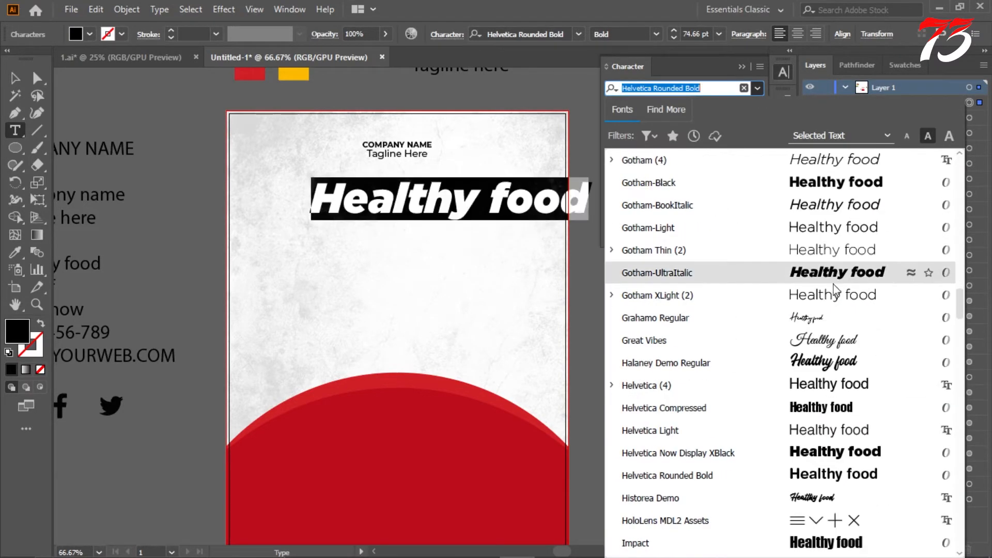
scroll(829, 233, up, 3)
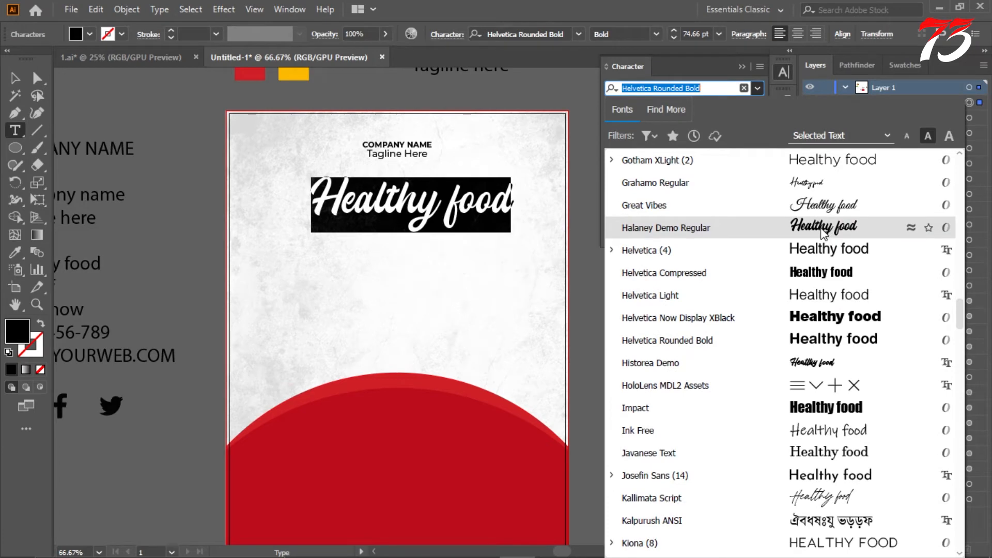
click(823, 233)
Step: Center the restyled "Healthy food" headline horizontally on the artboard
click(13, 80)
click(808, 35)
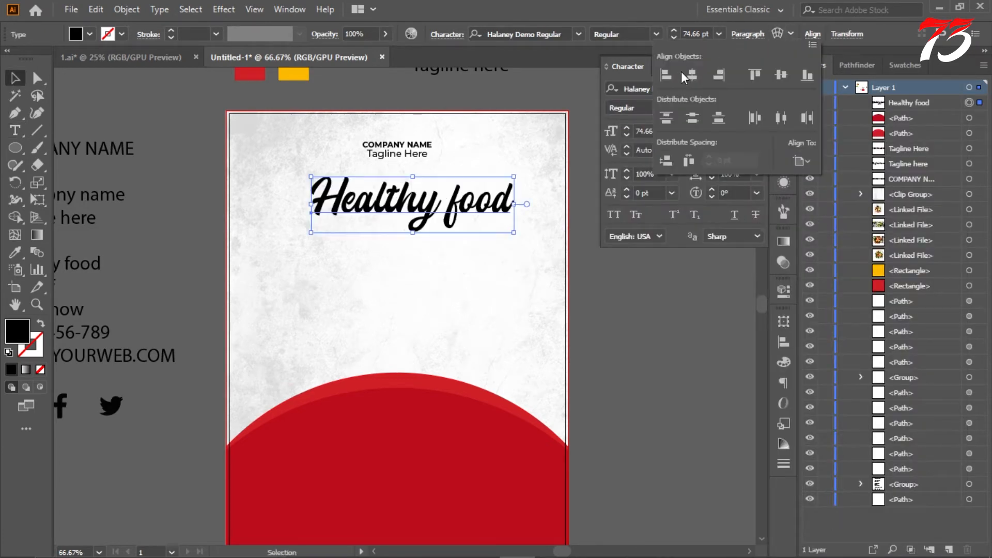
click(688, 75)
click(636, 288)
scroll(553, 272, down, 3)
scroll(527, 253, up, 3)
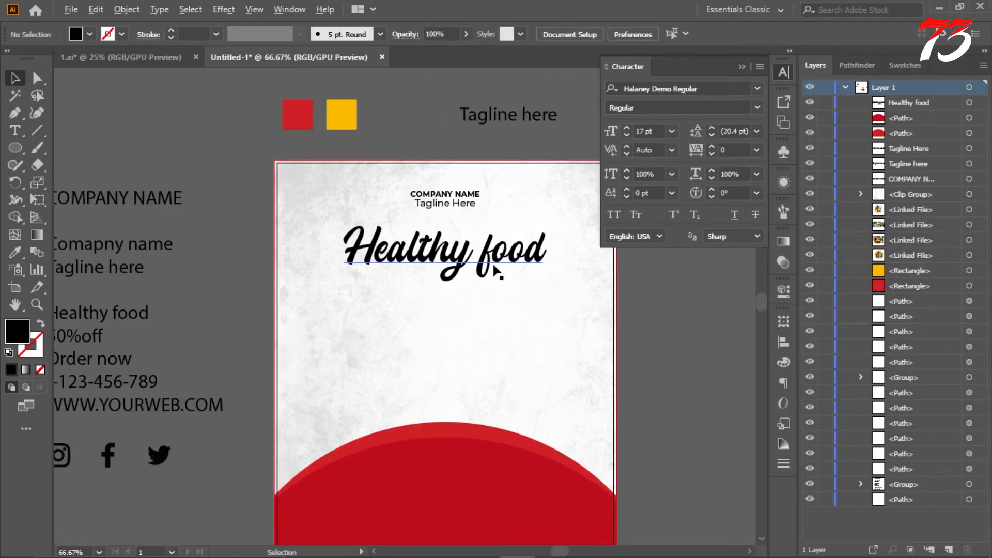
Step: Place the salmon salad plate photo, scaled down, in front of the red curved shapes and centered below the headline
scroll(543, 239, down, 4)
drag(598, 244, 469, 321)
scroll(470, 318, up, 2)
right_click(468, 316)
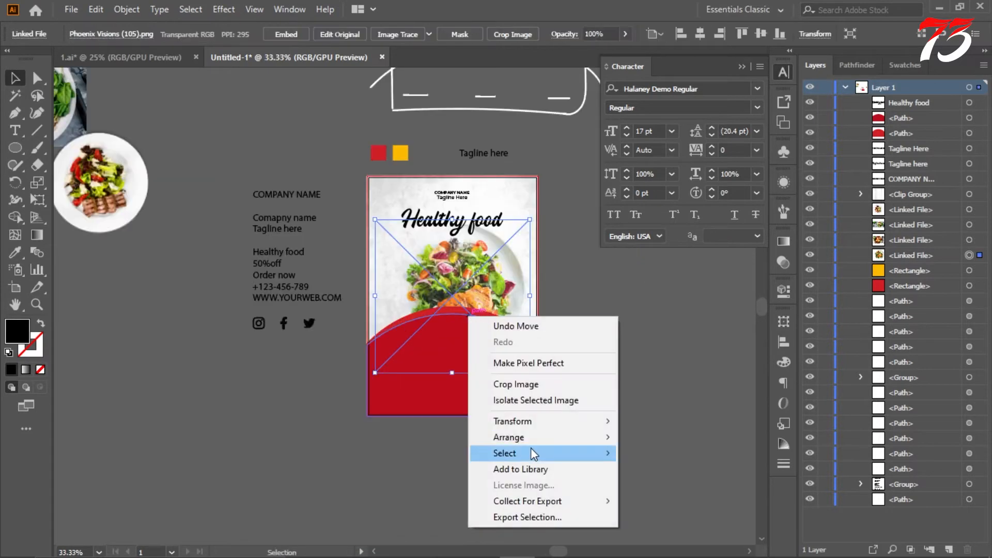
click(631, 435)
scroll(473, 322, up, 1)
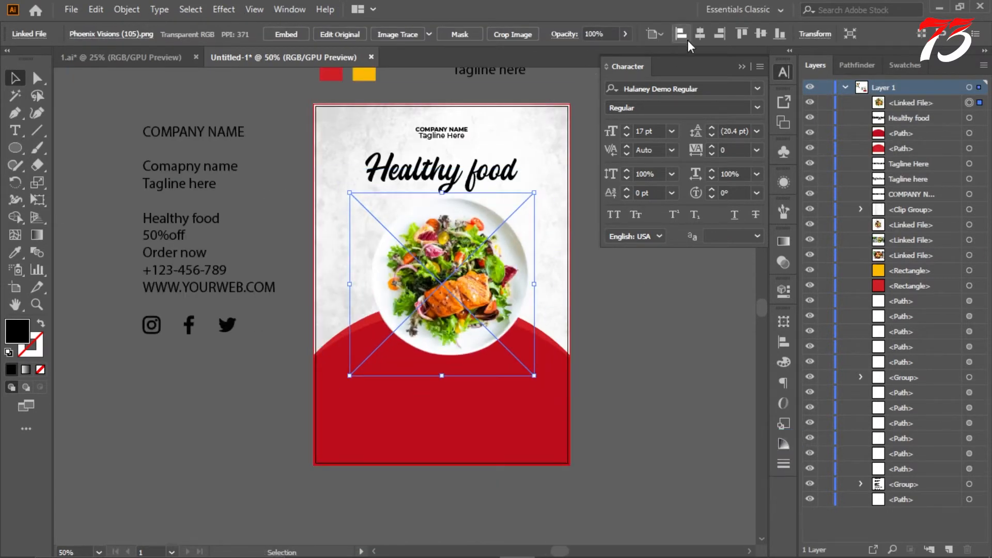
scroll(433, 258, up, 2)
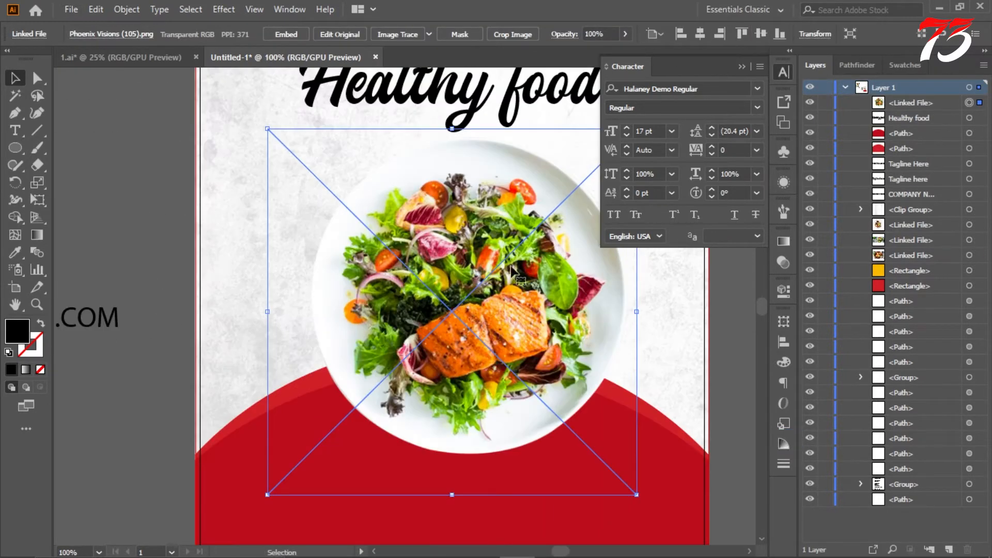
Step: Scale the salmon salad plate photo down further and position it lower over the top of the red curved shapes
scroll(463, 273, down, 3)
drag(522, 226, 510, 238)
scroll(501, 268, up, 2)
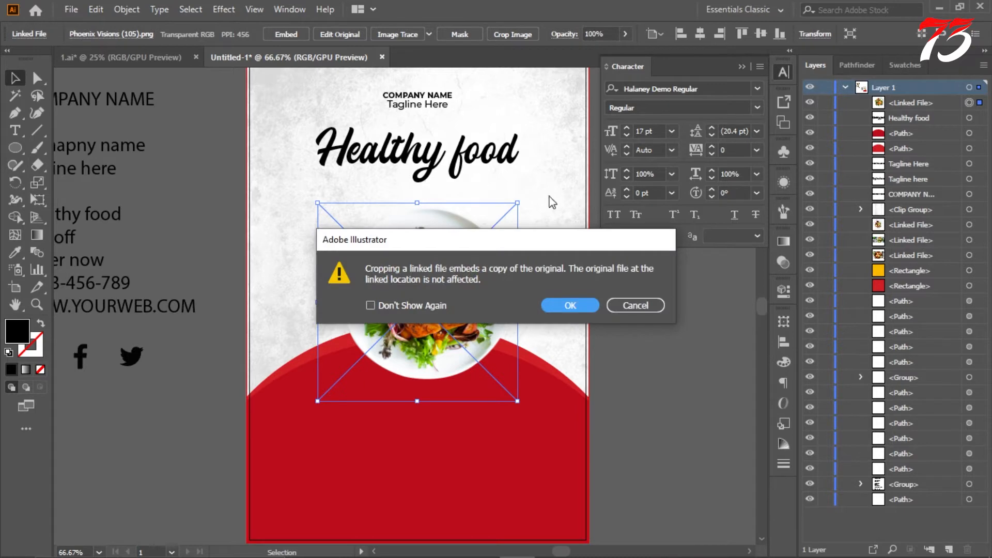
Step: Crop the salad photo closely around the plate to about 322 × 322 pt and center it horizontally on the artboard
click(570, 310)
scroll(472, 292, up, 2)
scroll(526, 276, down, 2)
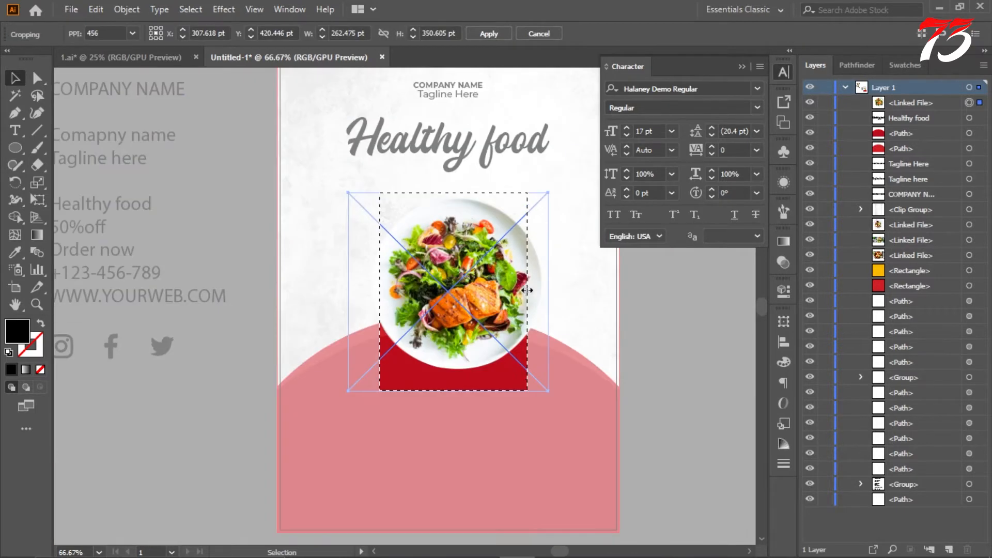
drag(527, 291, 546, 290)
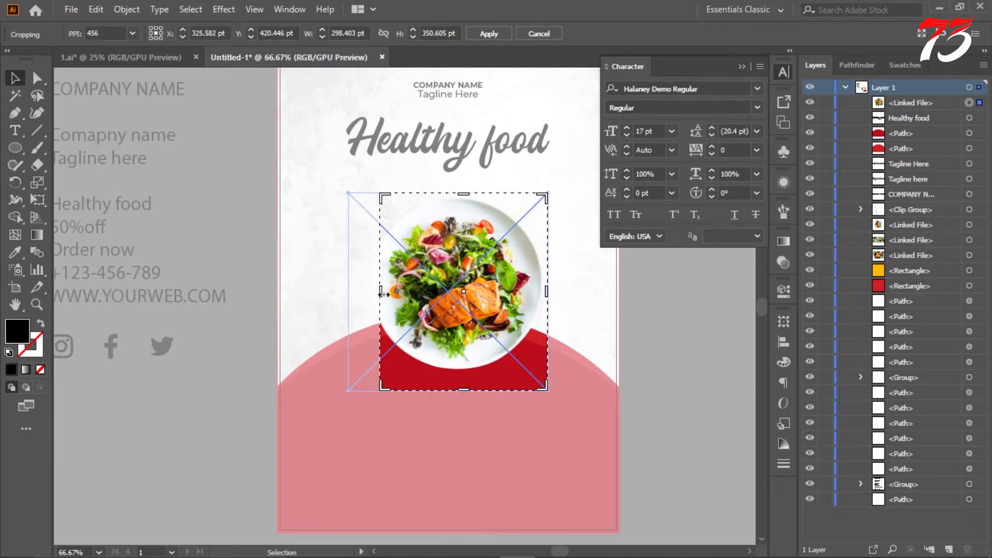
drag(382, 294, 372, 295)
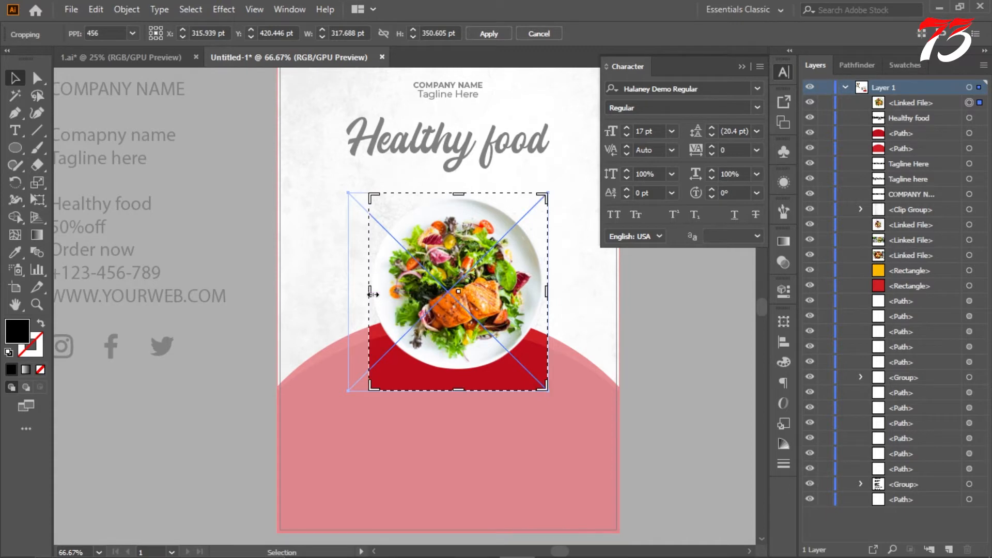
scroll(545, 301, up, 2)
drag(152, 282, 147, 283)
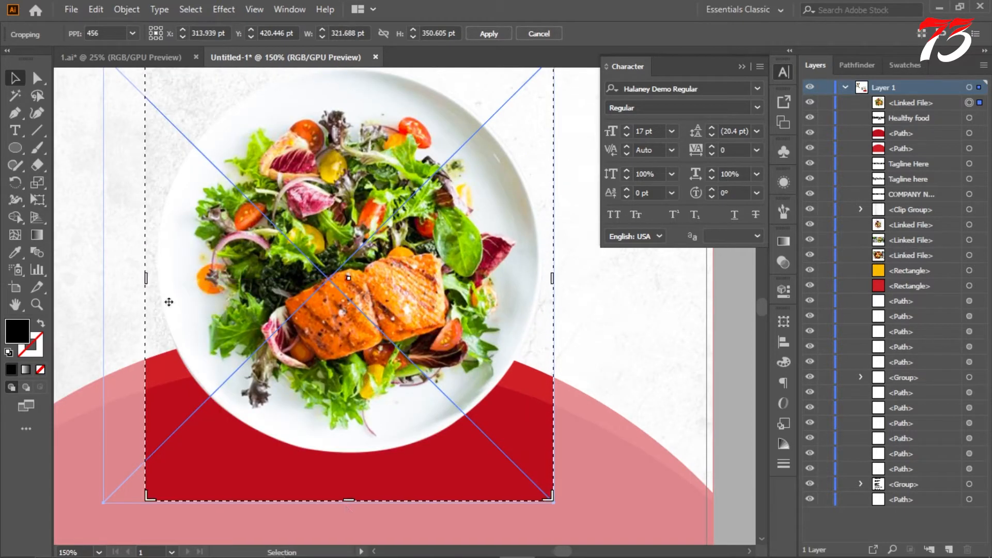
drag(351, 501, 354, 464)
scroll(378, 427, down, 2)
scroll(376, 316, up, 2)
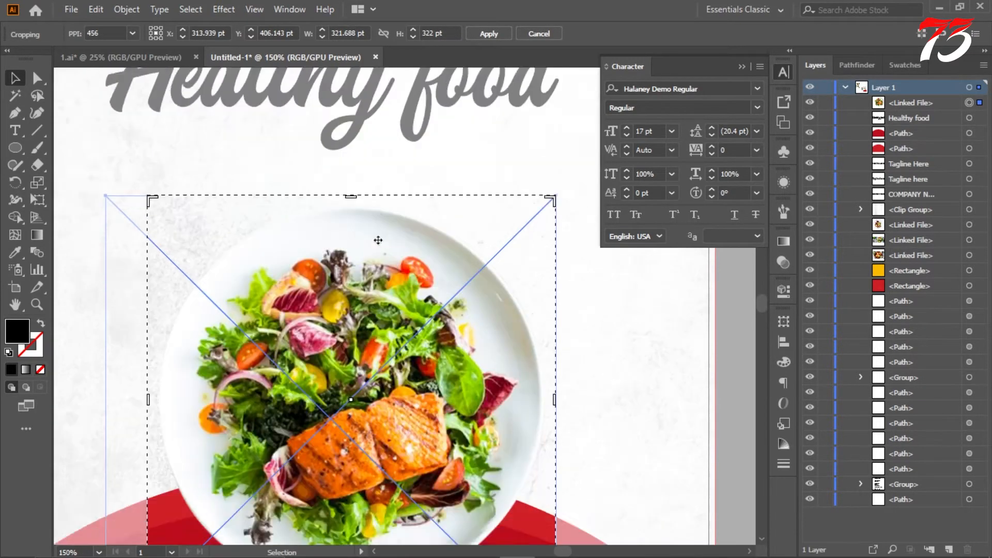
scroll(400, 159, down, 2)
click(493, 33)
click(597, 308)
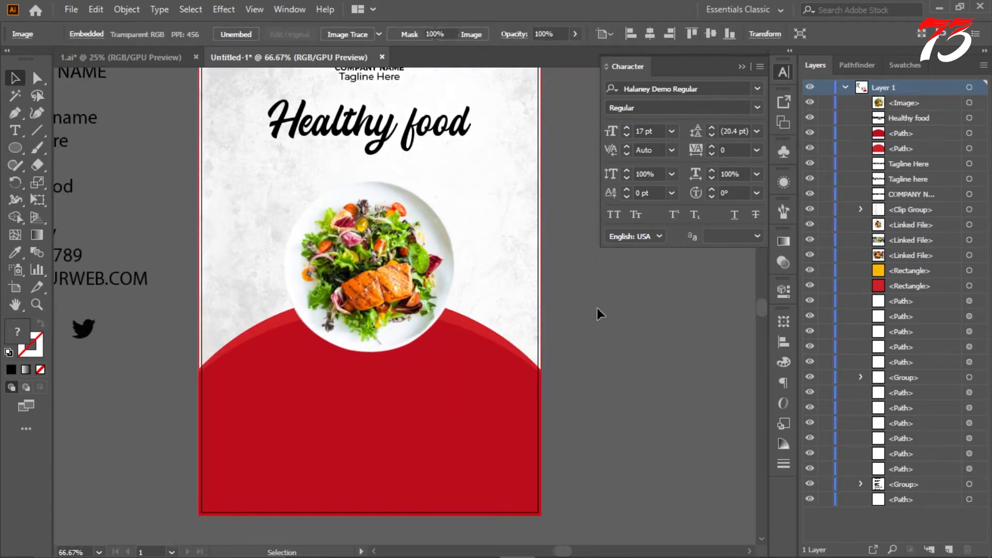
Step: Draw a rectangle about 291 × 440 pt beside the artboard, filled with the lighter curved shape's red
click(471, 341)
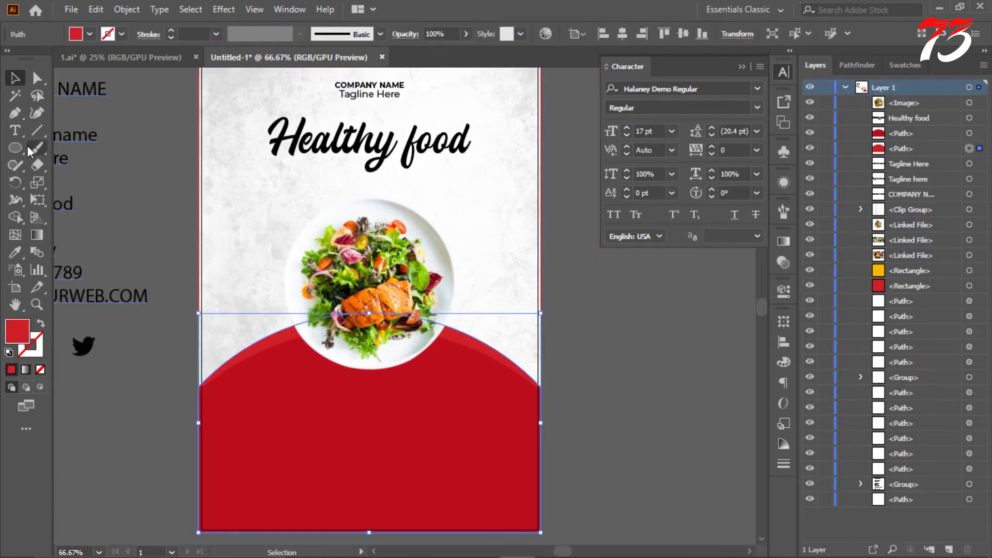
click(15, 149)
click(80, 183)
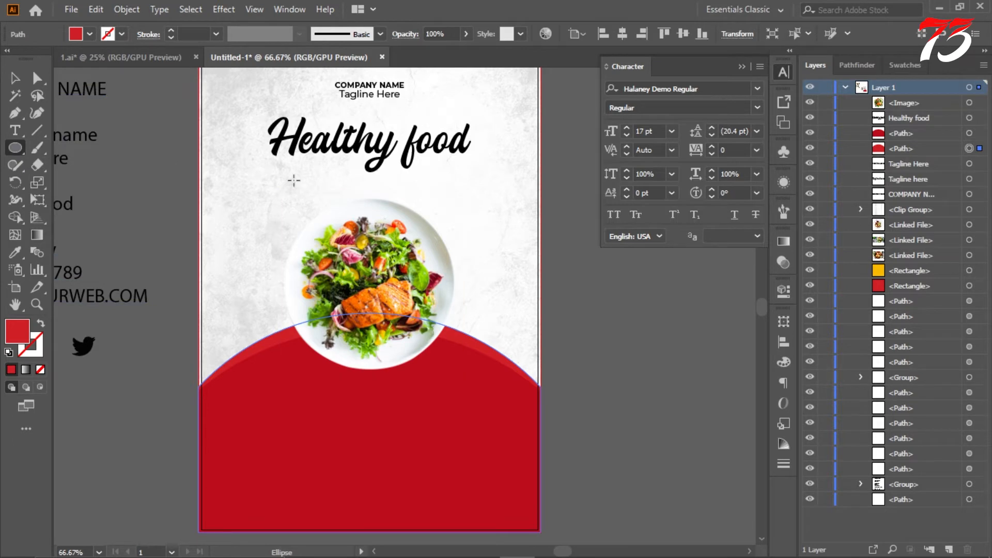
click(15, 148)
click(88, 148)
scroll(110, 165, down, 2)
drag(386, 154, 469, 277)
scroll(469, 160, up, 1)
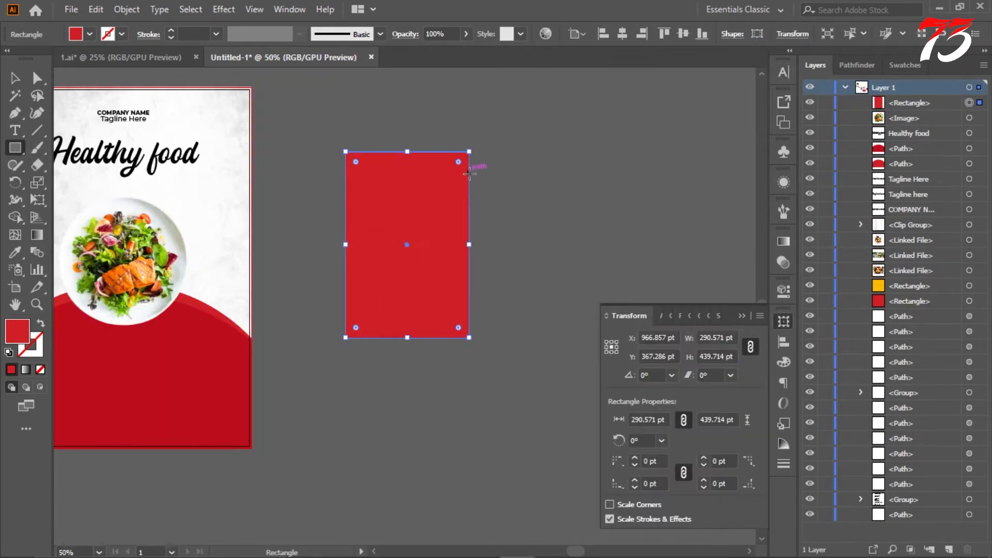
Step: Round the rectangle's two upper corners fully, to about 145 pt, to form an arch
scroll(469, 174, up, 3)
key(a)
drag(285, 166, 440, 375)
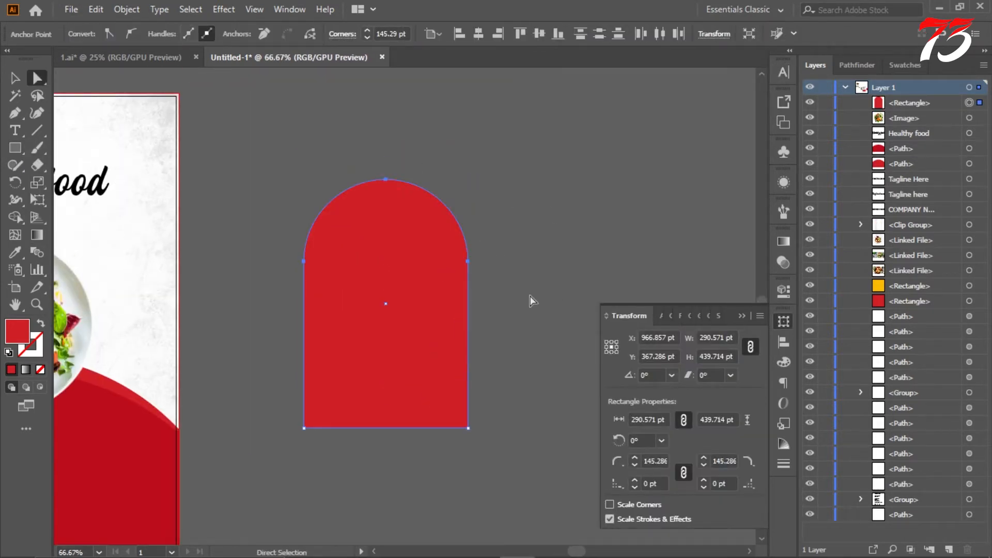
click(536, 267)
Step: Center the red arch horizontally on the artboard, shift it down around the plate and stack it behind the salad photo
scroll(535, 267, down, 2)
click(477, 268)
click(622, 34)
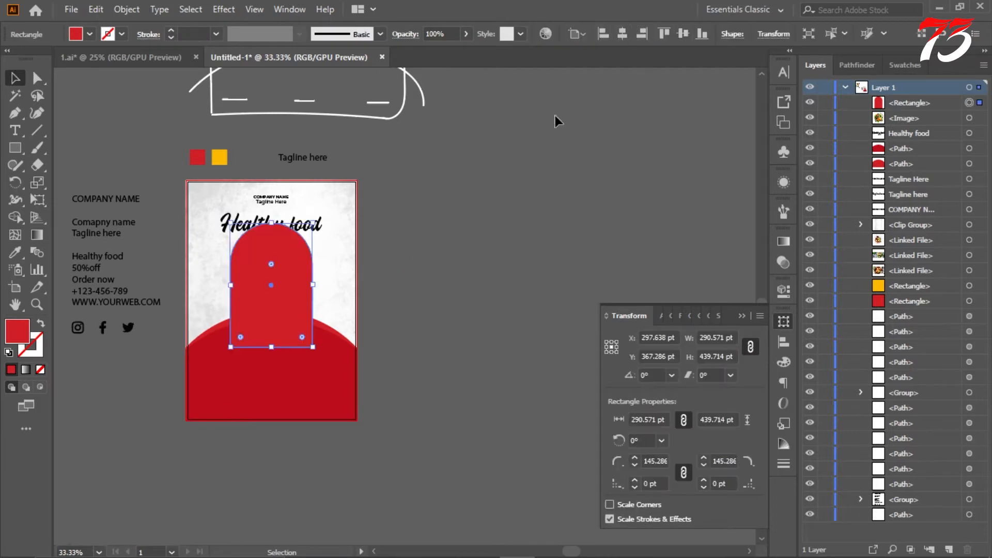
scroll(267, 266, up, 2)
scroll(308, 224, down, 2)
drag(307, 197, 306, 235)
drag(913, 105, 905, 128)
Step: Stack the arch behind both red curved shapes at the flyer's base
click(576, 201)
scroll(571, 199, down, 3)
scroll(571, 200, up, 1)
scroll(441, 189, up, 1)
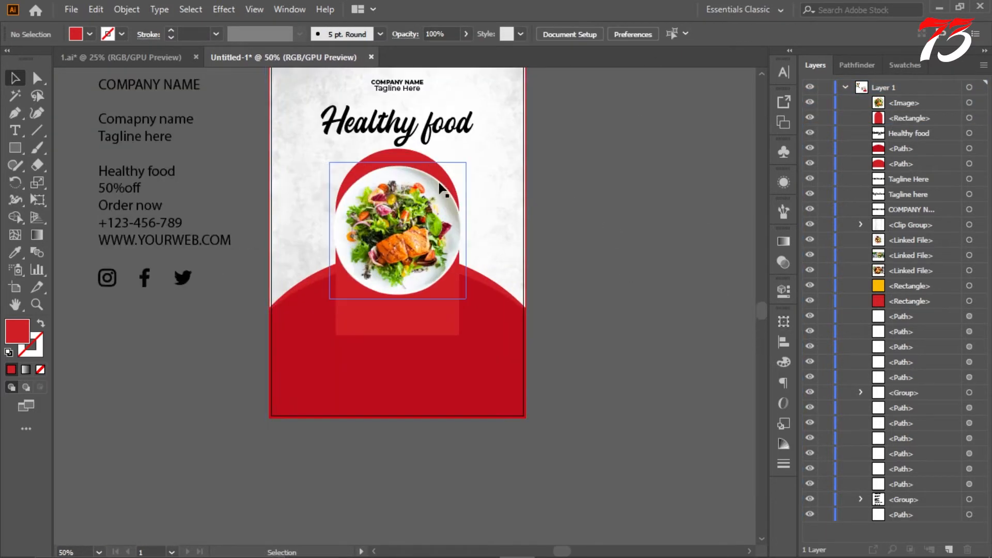
click(456, 318)
drag(912, 119, 907, 168)
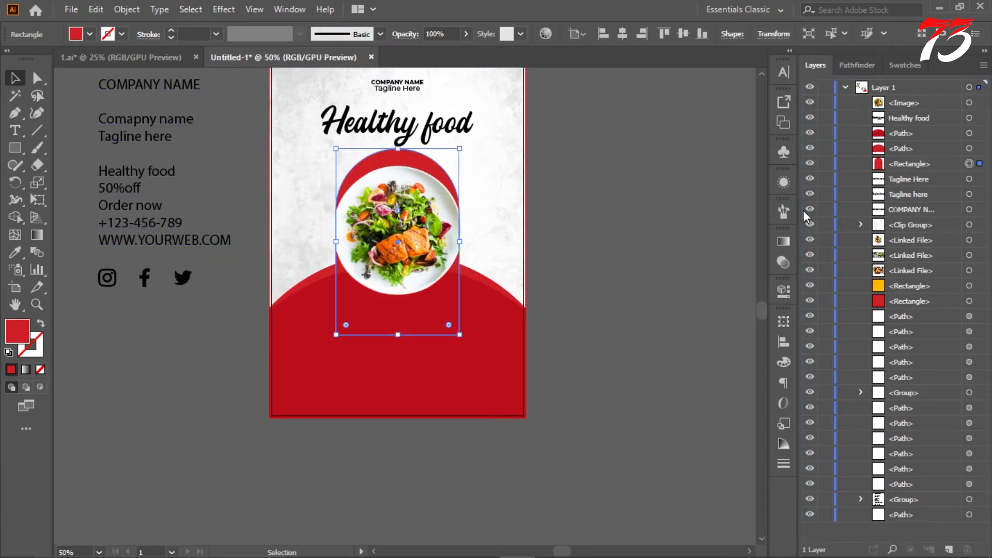
Step: Recolor the arch with the yellow sampled from the color square above the artboard
click(15, 252)
scroll(72, 246, up, 3)
click(320, 126)
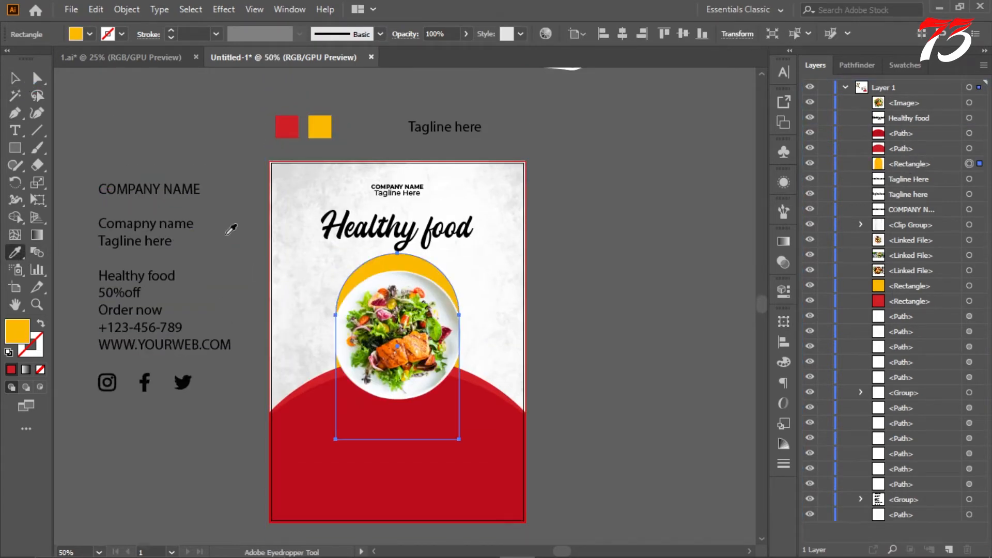
click(15, 78)
click(229, 108)
Step: Move the "Healthy food" headline up slightly, closer to the tagline
scroll(434, 169, down, 2)
scroll(436, 169, up, 1)
drag(414, 182, 414, 173)
click(589, 154)
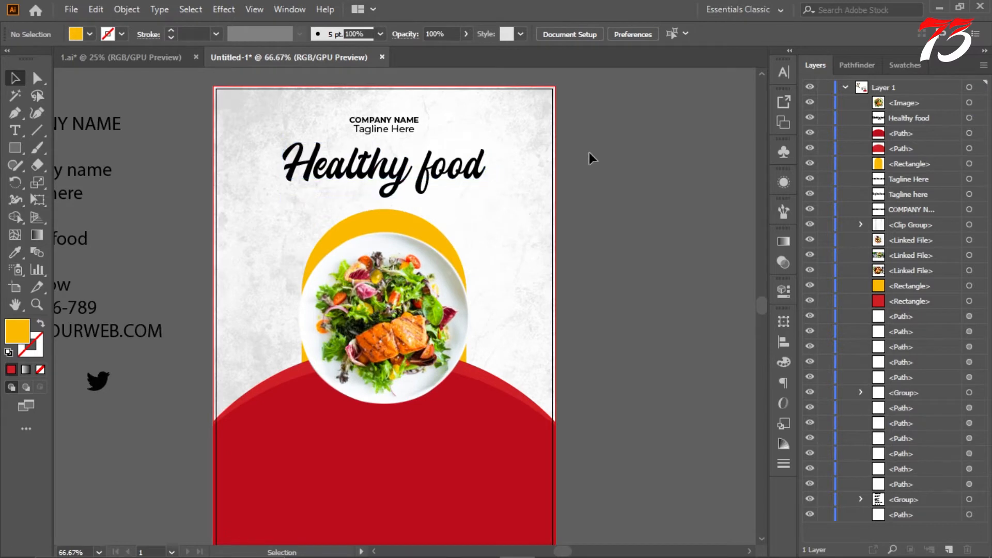
scroll(602, 212, down, 3)
scroll(602, 213, up, 3)
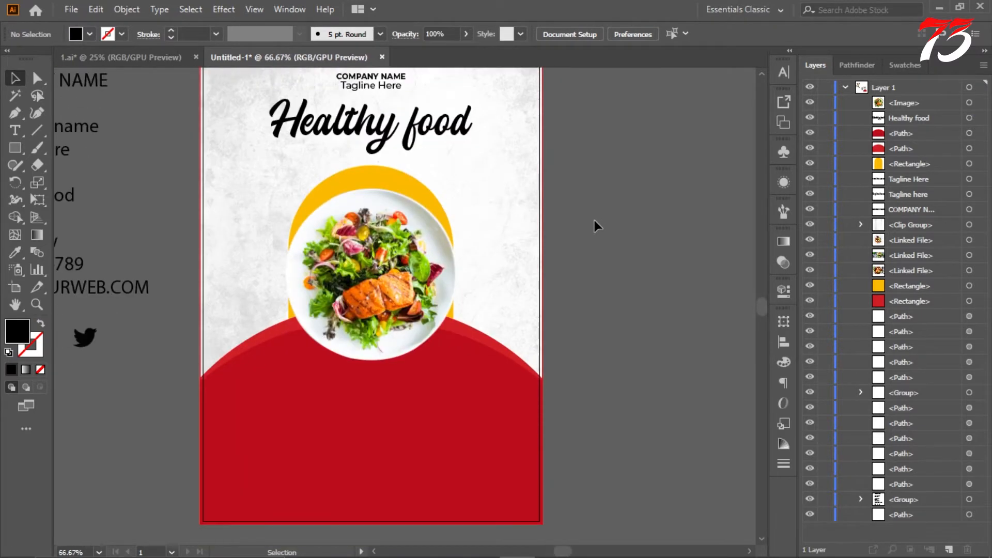
Step: Try moving the darker red curved shape lower on the flyer, and undo the move
scroll(594, 220, down, 1)
drag(474, 330, 463, 435)
scroll(533, 335, down, 3)
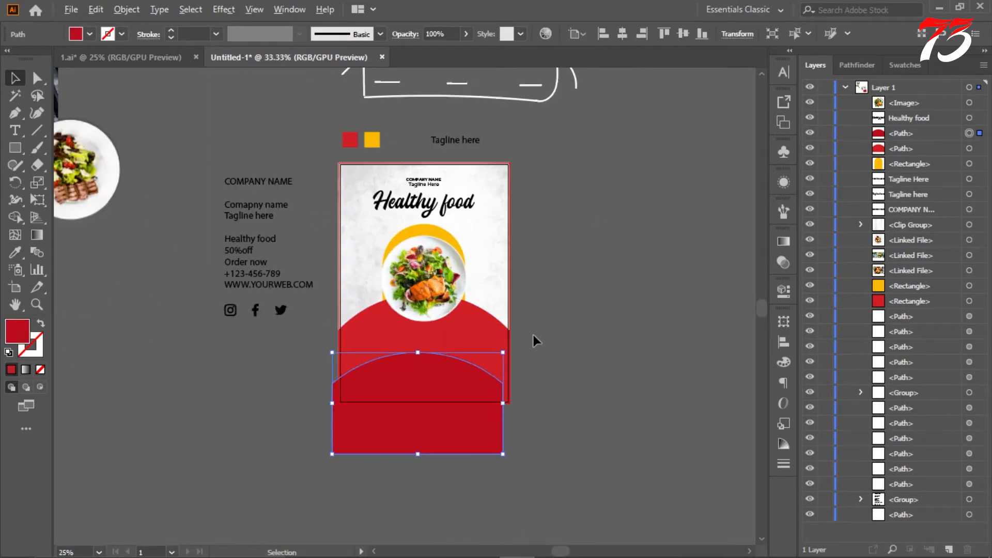
key(ctrl+z)
Step: Try taking the lighter red curved shape off the flyer, and restore it to its original place
drag(490, 315, 299, 358)
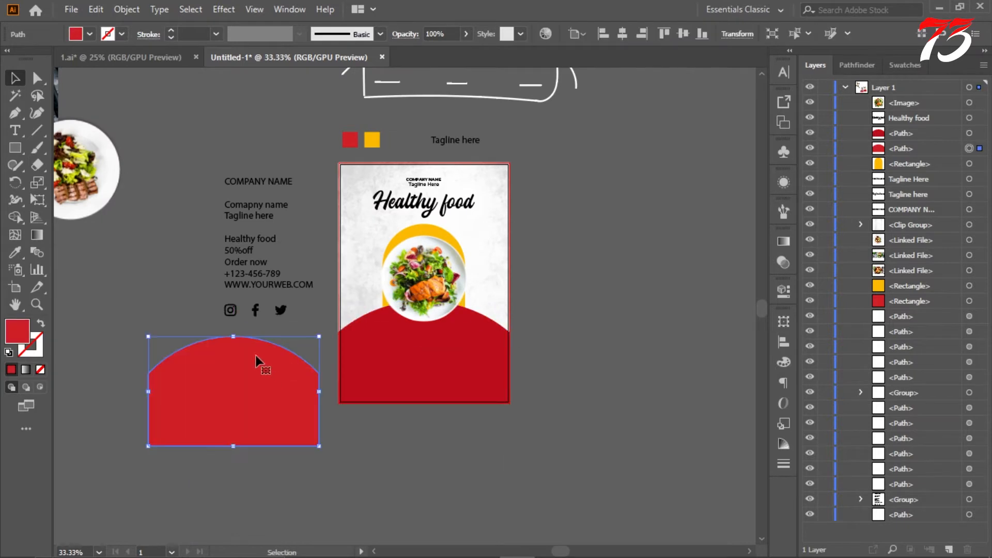
key(ctrl+x)
key(ctrl+z)
key(ctrl+z)
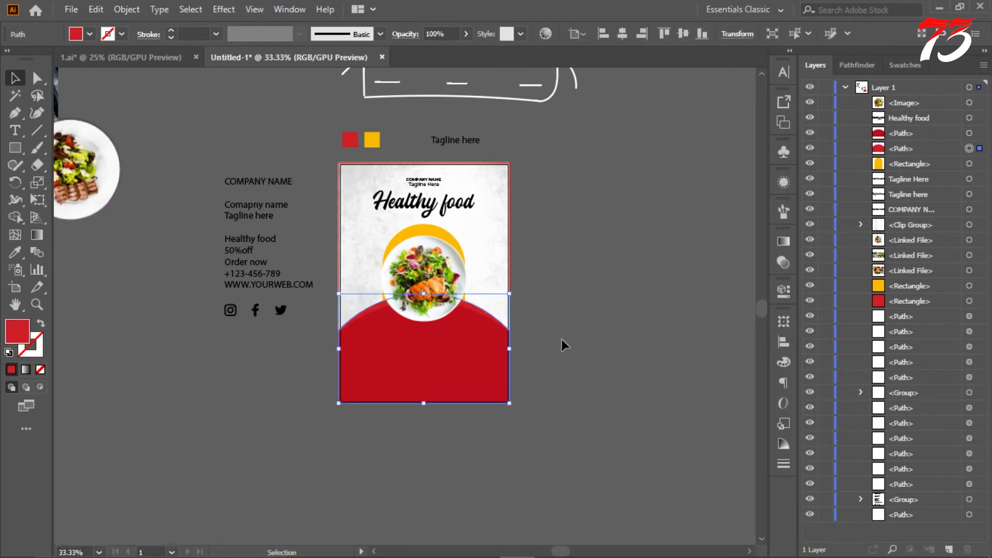
drag(510, 294, 568, 282)
key(ctrl+z)
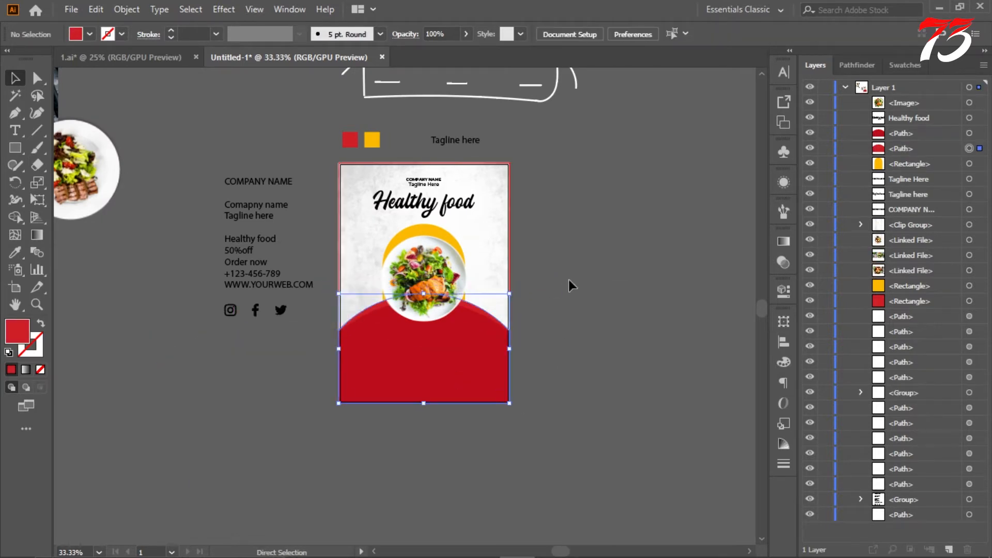
Step: Try stretching the lighter red curved shape upward and shifting it down behind the darker one, and undo the shift
scroll(486, 326, up, 2)
drag(360, 263, 360, 227)
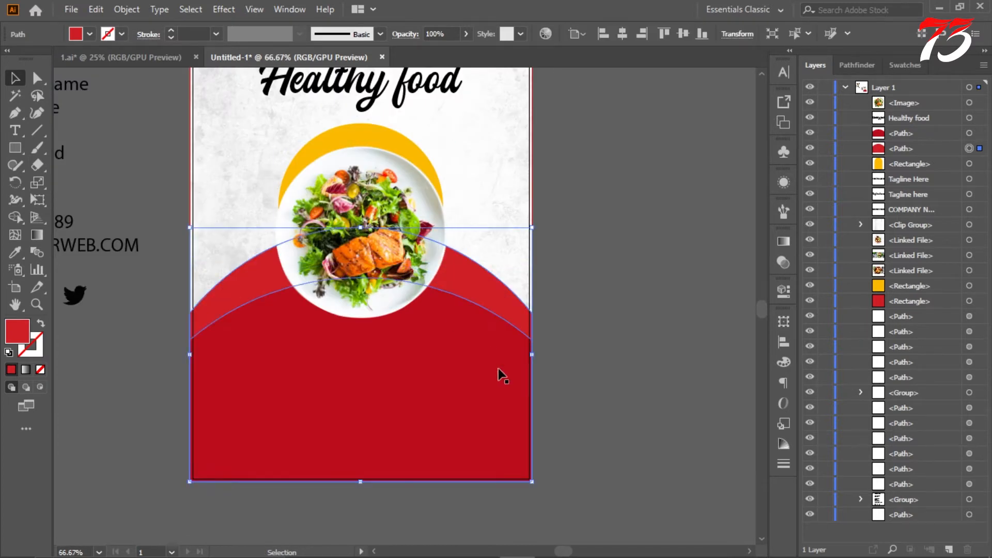
drag(483, 278, 484, 303)
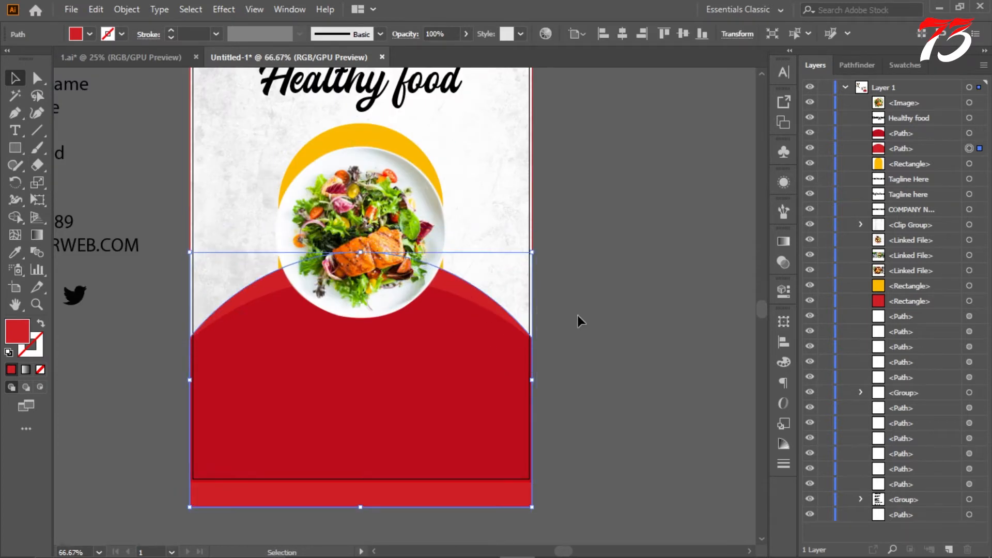
click(615, 292)
scroll(616, 292, down, 1)
scroll(596, 288, down, 2)
scroll(597, 288, up, 2)
key(ctrl+z)
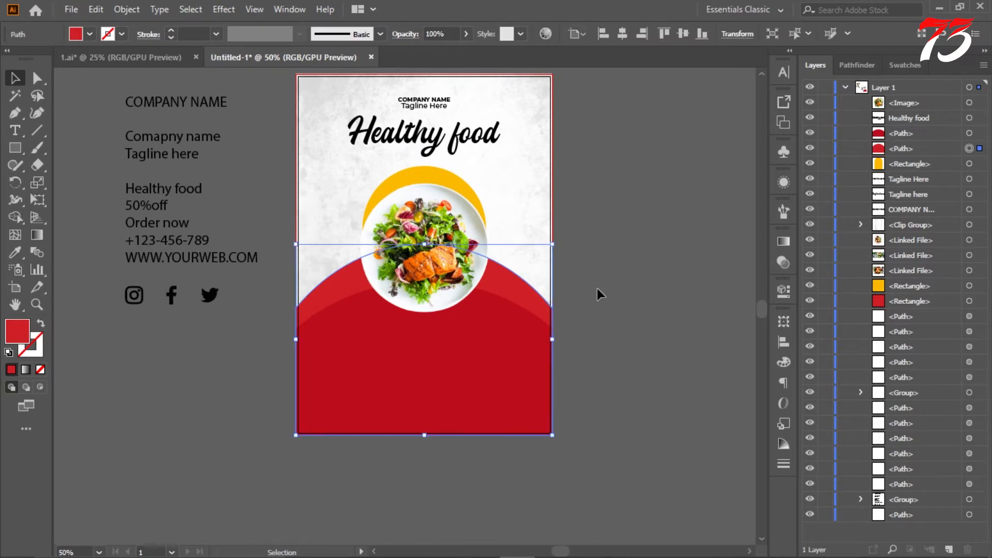
Step: Delete the lighter red curved shape and move the remaining darker one straight down about 72 pt
click(596, 287)
scroll(406, 231, up, 1)
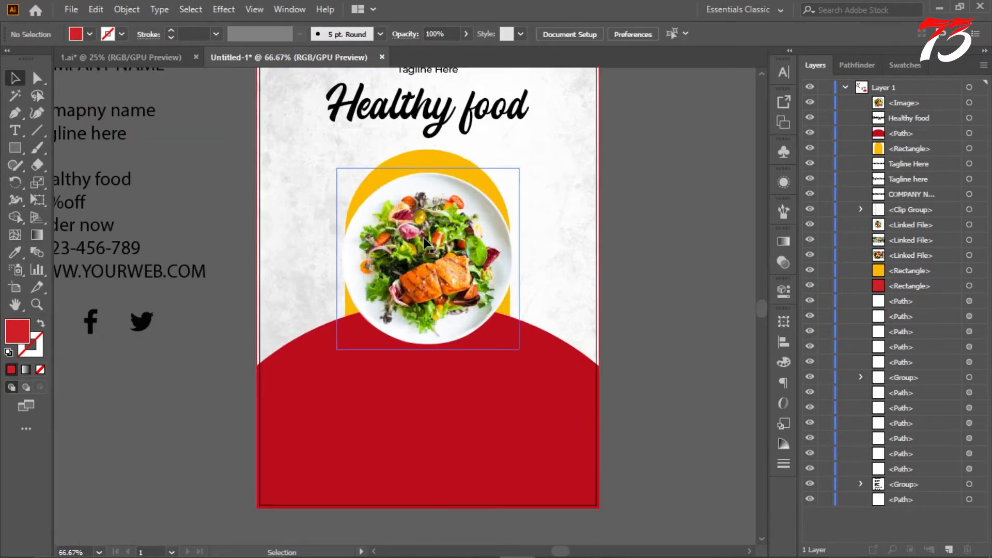
click(423, 229)
scroll(557, 276, down, 3)
scroll(553, 277, up, 2)
click(491, 348)
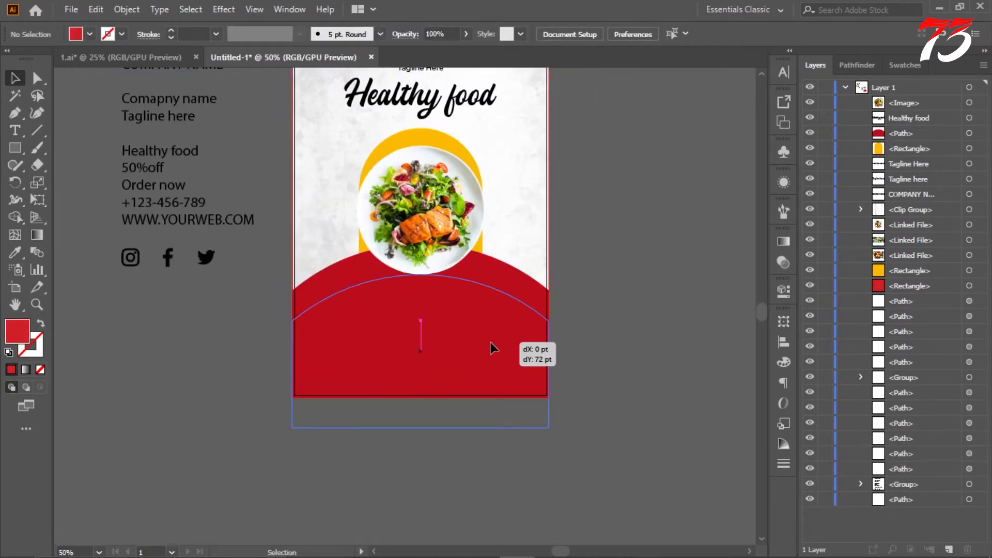
click(559, 379)
Step: Move the salad plate photo up inside the yellow arch so it sits just above the red curve
scroll(426, 178, up, 2)
drag(432, 220, 430, 199)
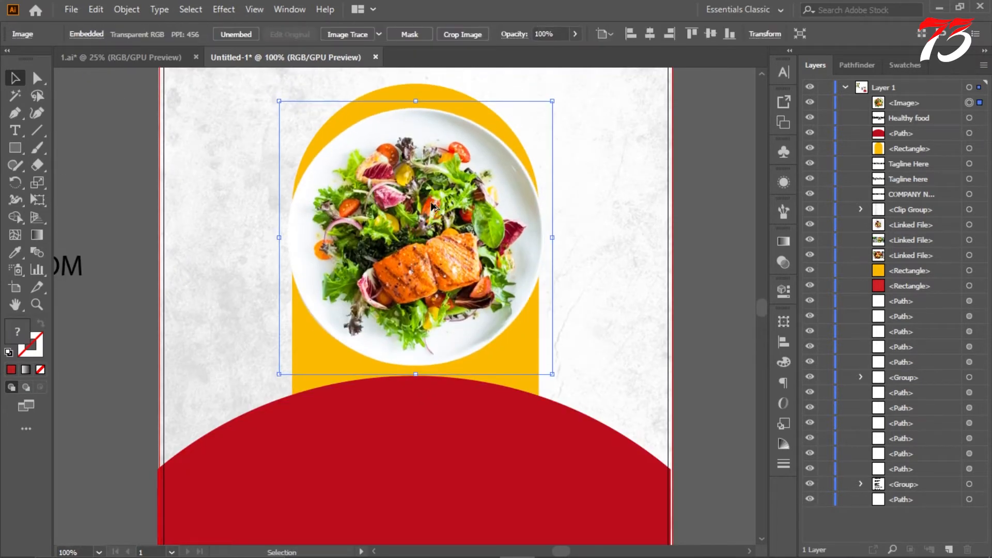
scroll(429, 199, down, 3)
click(535, 218)
scroll(487, 196, up, 1)
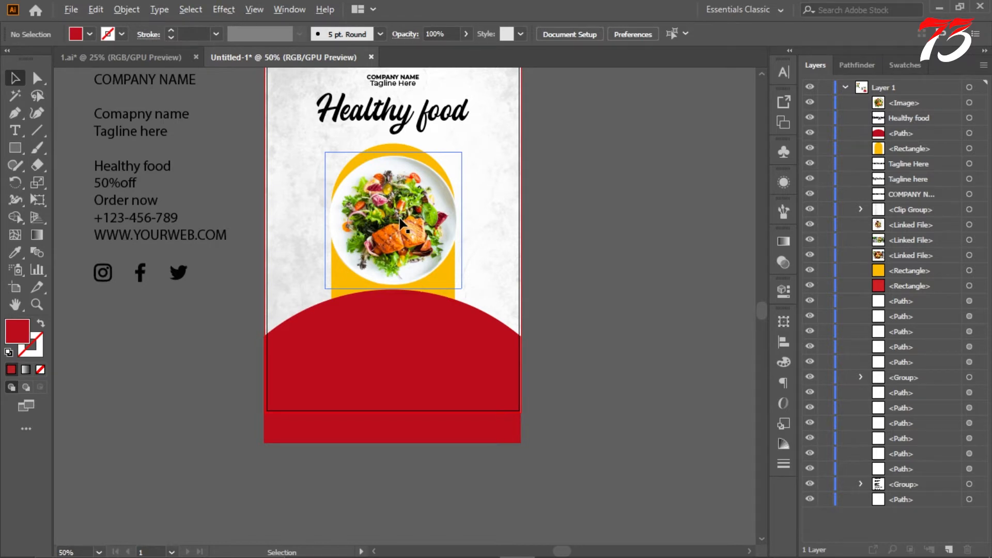
Step: Trim off the part of the red curved shape that hangs below the artboard with the Shape Builder tool
scroll(400, 222, up, 1)
click(532, 345)
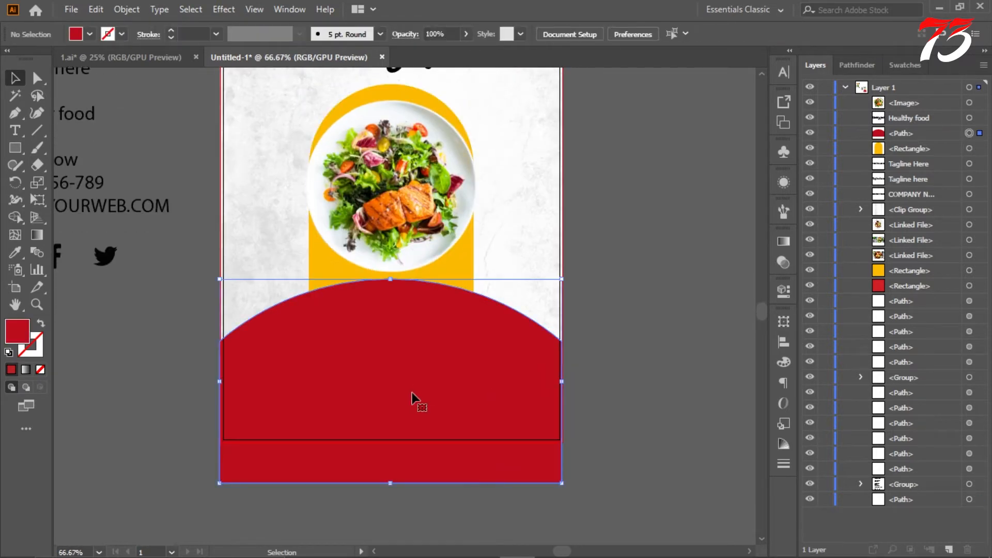
drag(647, 260, 476, 405)
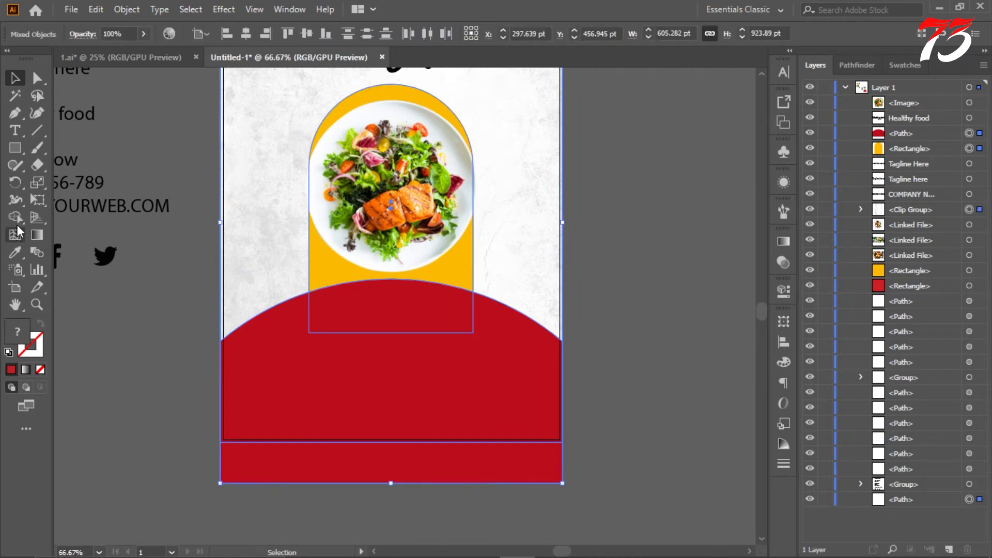
click(16, 219)
alt+click(259, 467)
click(11, 81)
click(203, 170)
scroll(488, 316, down, 2)
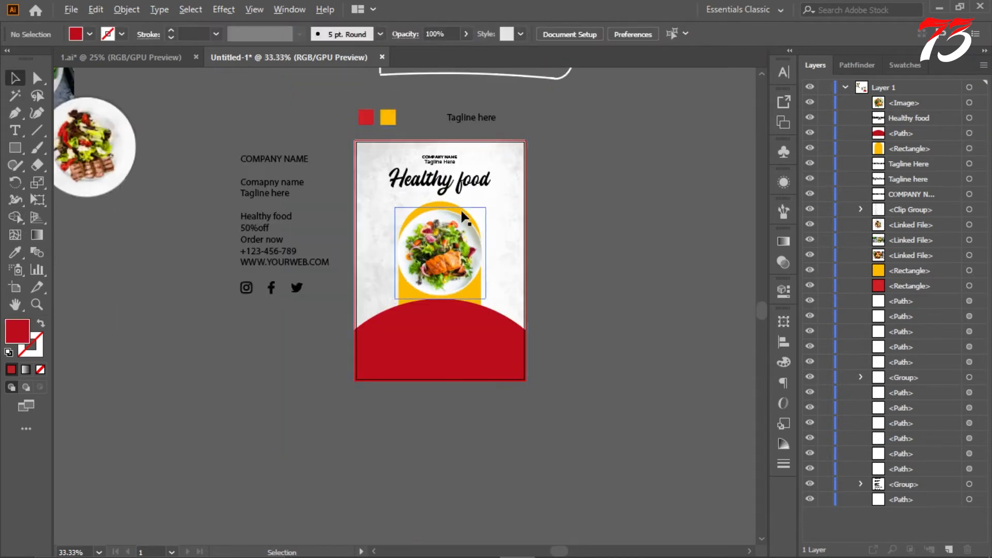
Step: Add a "Lorem ipsum" placeholder text line and place it over the upper part of the red curved shape
scroll(460, 208, up, 1)
click(15, 130)
scroll(572, 208, down, 1)
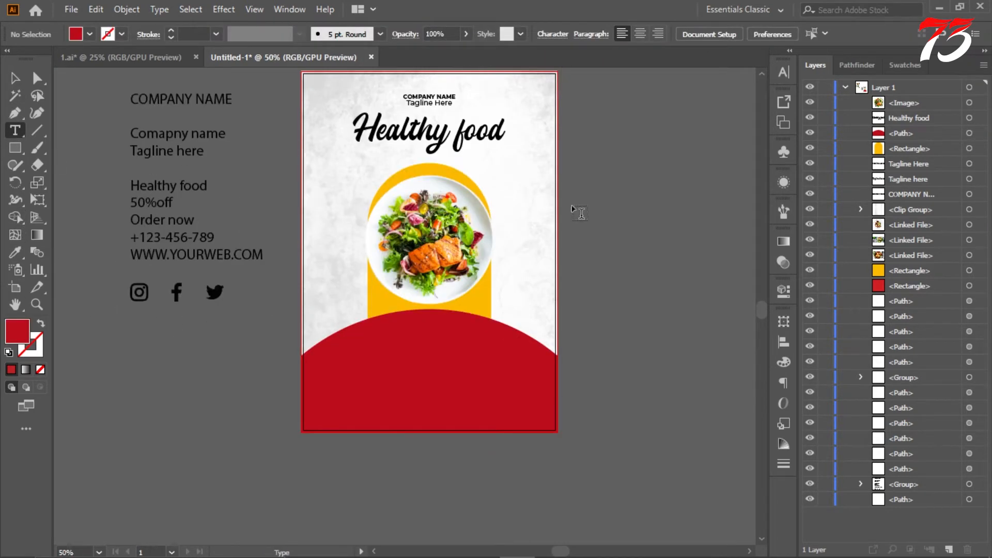
click(588, 202)
drag(622, 205, 672, 224)
drag(610, 205, 529, 333)
Step: Set the font of the "Lorem ipsum" line on the red curve to Amostely Signature
click(15, 130)
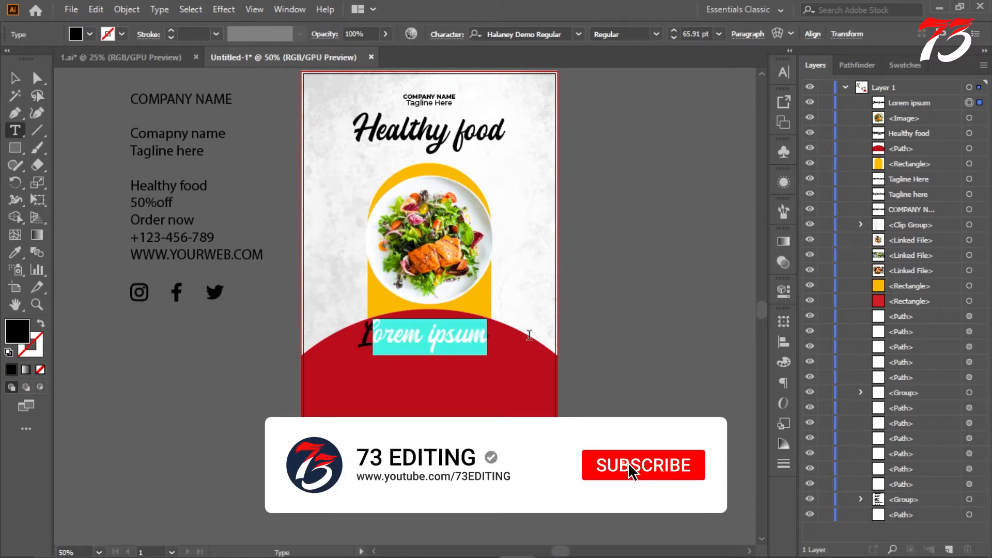
key(ctrl+t)
click(758, 108)
click(753, 89)
click(758, 88)
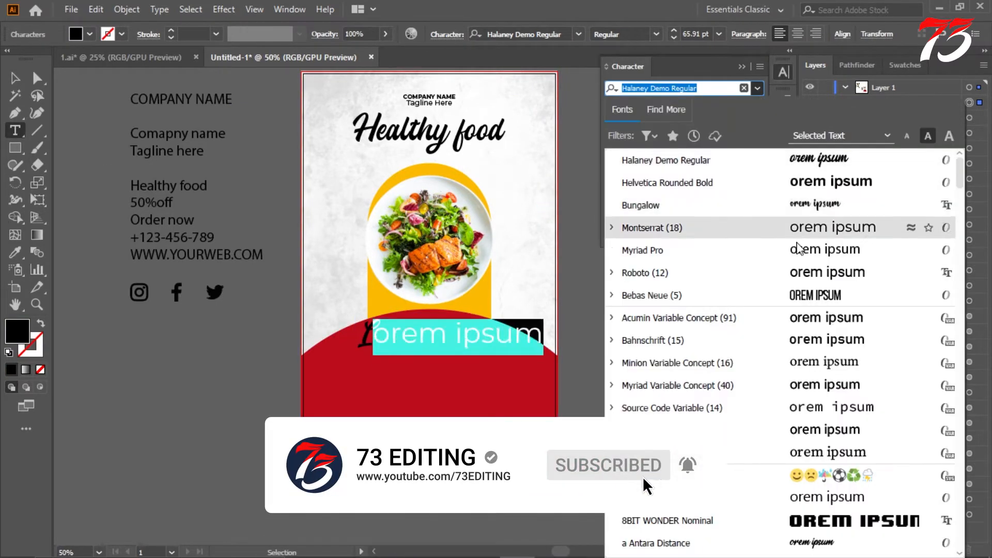
drag(361, 332, 498, 331)
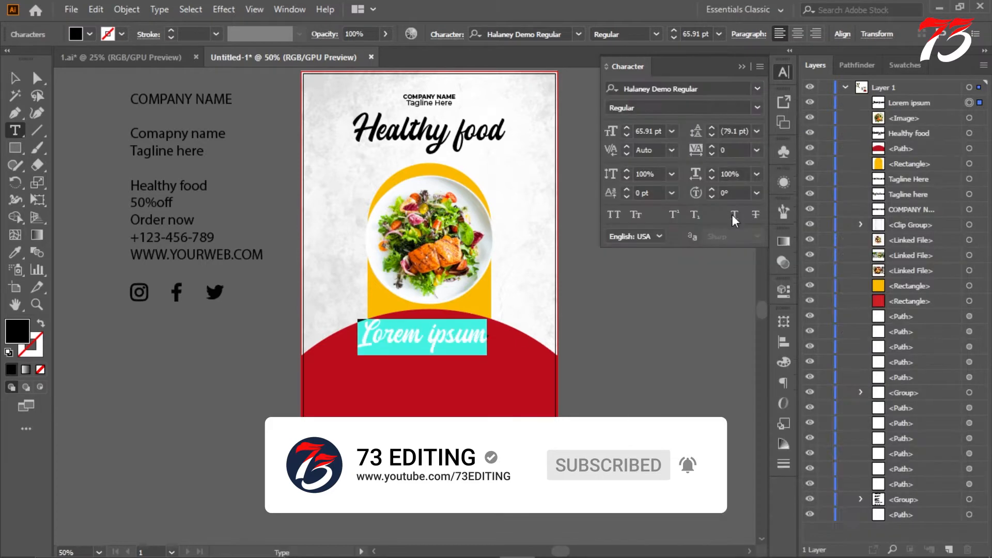
click(758, 89)
scroll(826, 351, down, 4)
click(822, 385)
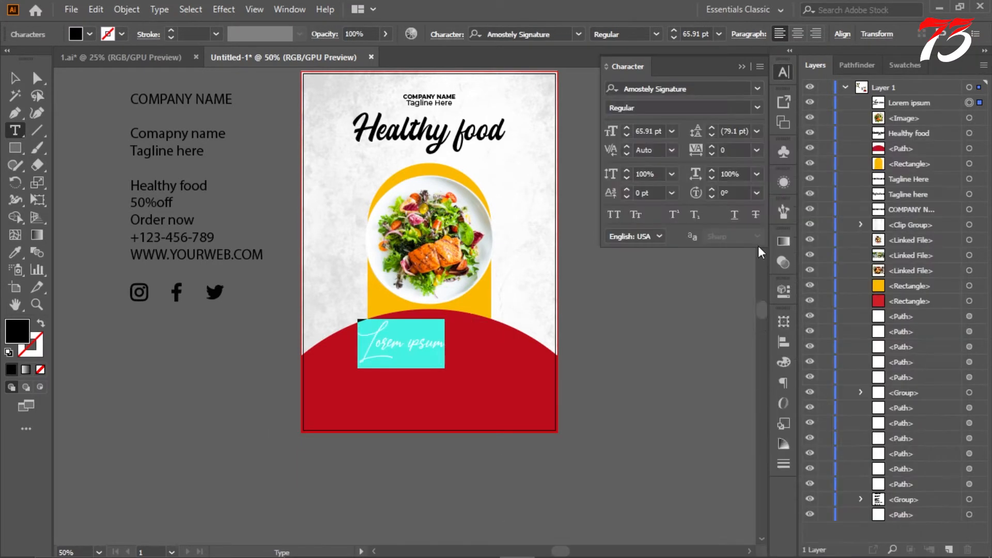
click(757, 89)
click(450, 368)
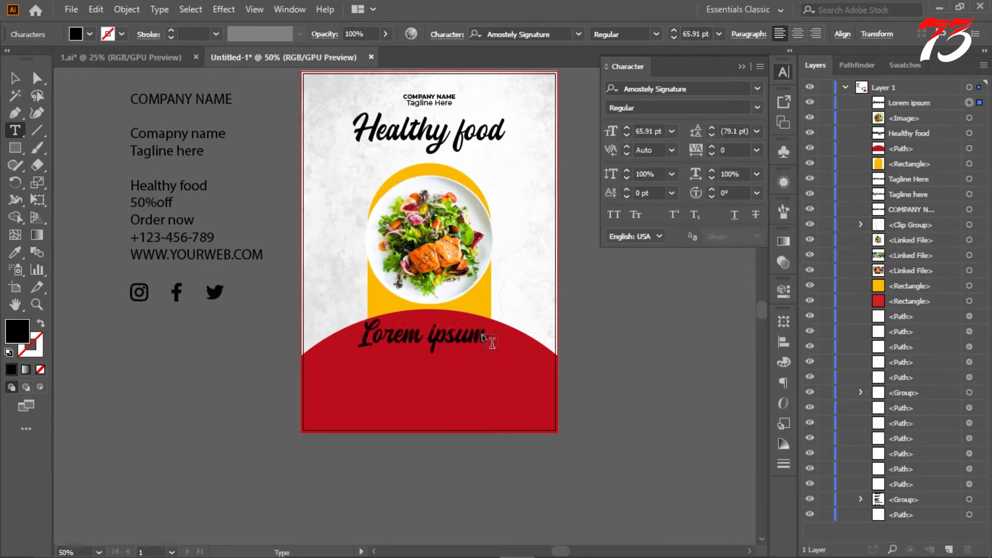
Step: Append the word "Healthy" from the text notes to the "Lorem ipsum" line and match its style with the Eyedropper
drag(145, 185, 131, 186)
key(ctrl+c)
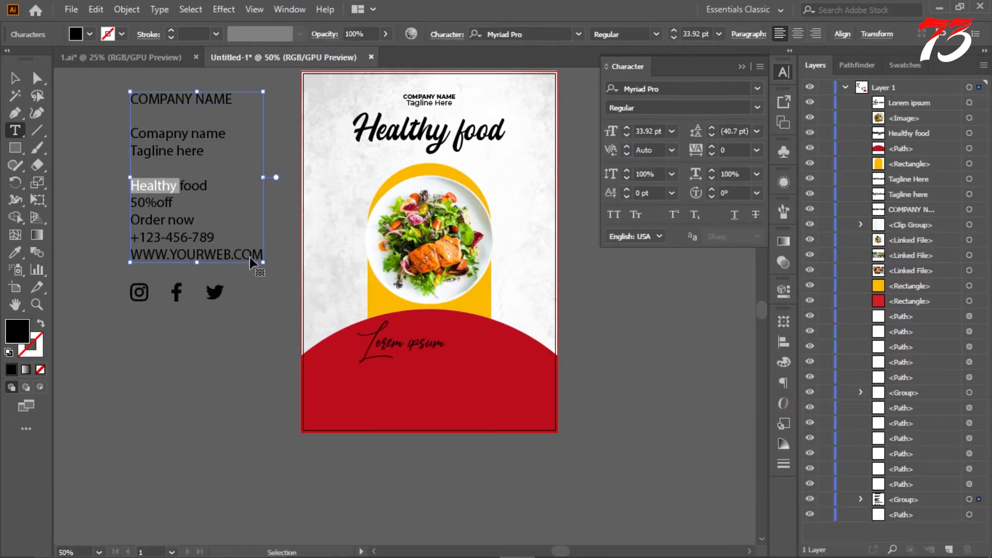
click(454, 360)
key(ctrl+v)
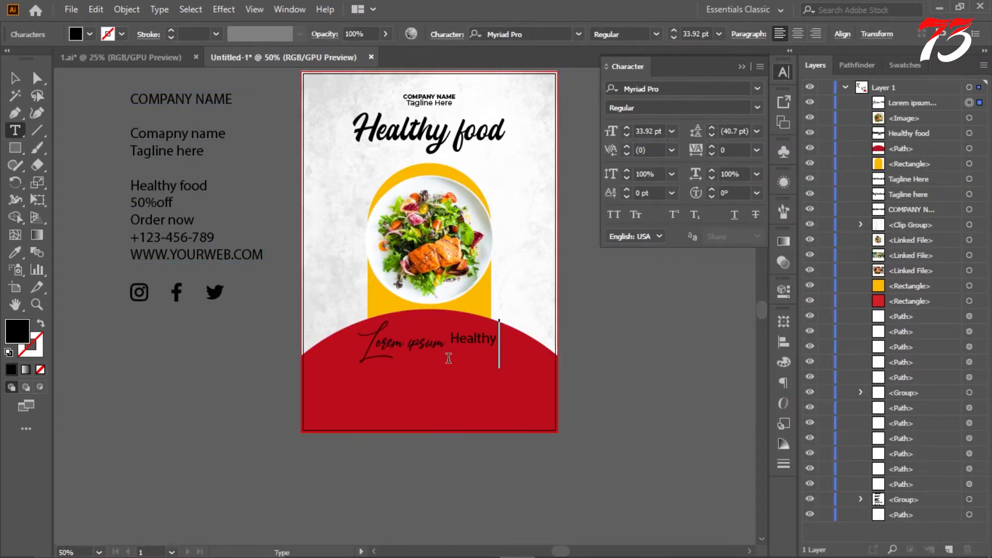
drag(450, 339, 547, 338)
click(410, 343)
scroll(431, 355, up, 1)
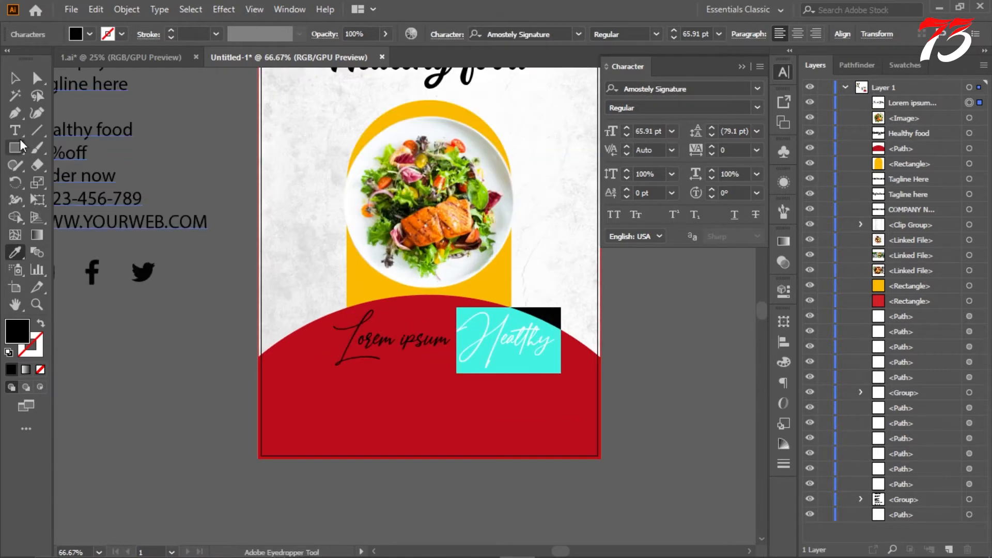
Step: Correct the spacing and capitals of the line on the red curve so it reads "Lorem Ipsum Healthy"
click(501, 338)
drag(482, 342, 456, 342)
text(h)
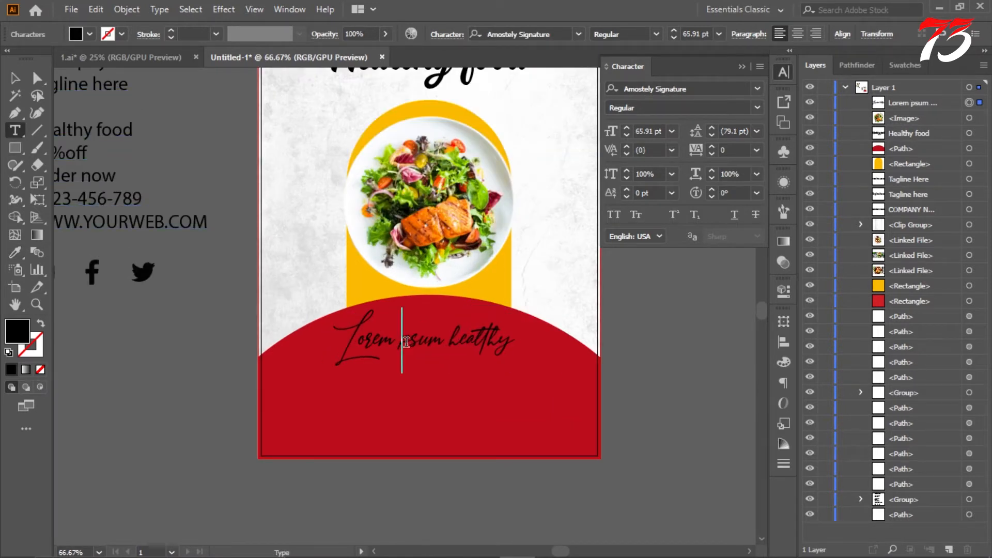
text(I)
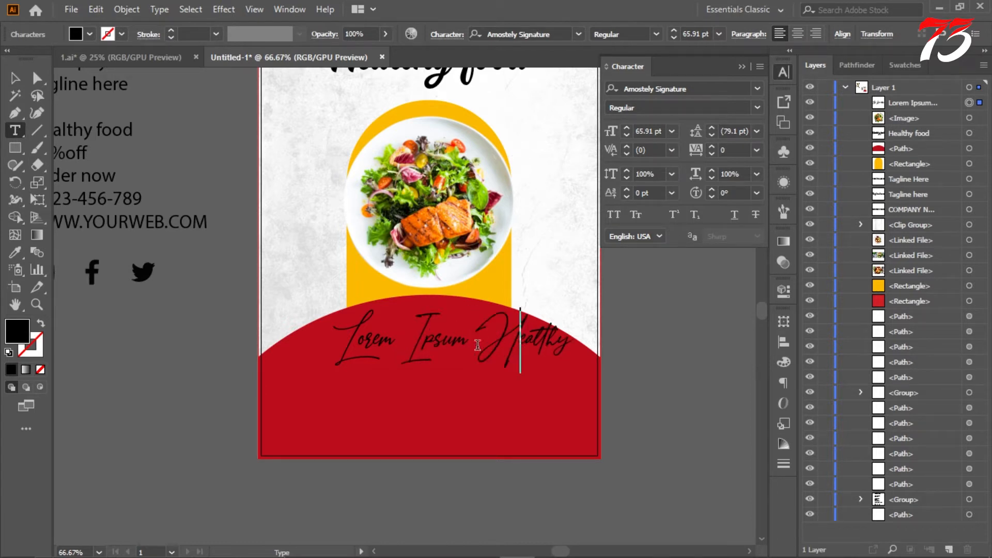
Step: Change the font of the whole "Lorem Ipsum Healthy" line to Battaghorse
drag(349, 336, 606, 340)
click(758, 90)
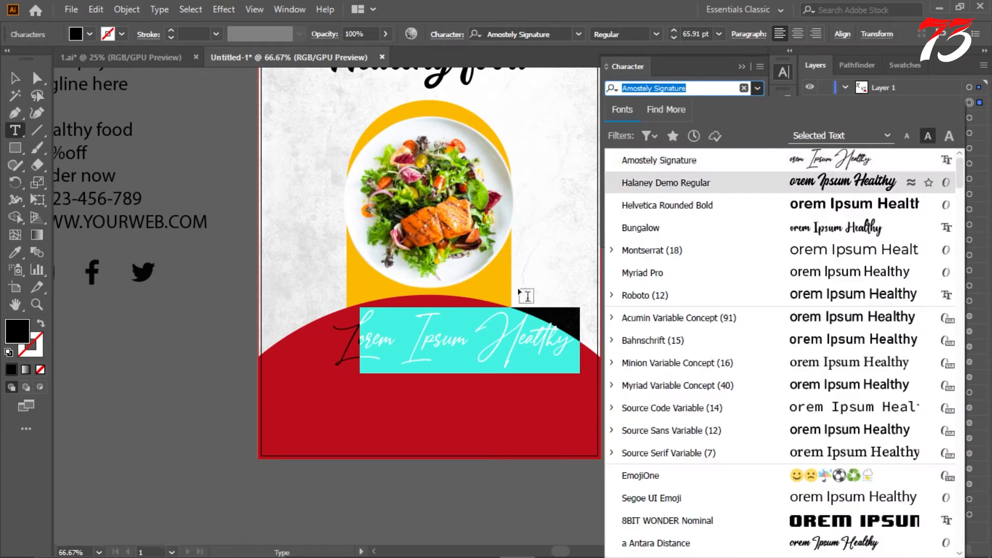
drag(333, 341, 605, 351)
click(759, 106)
click(757, 89)
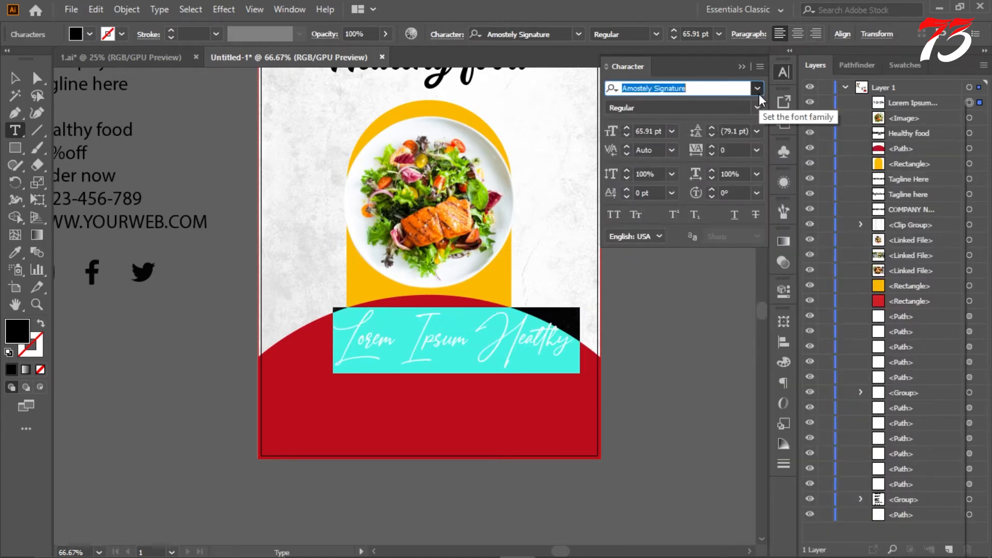
scroll(837, 279, down, 5)
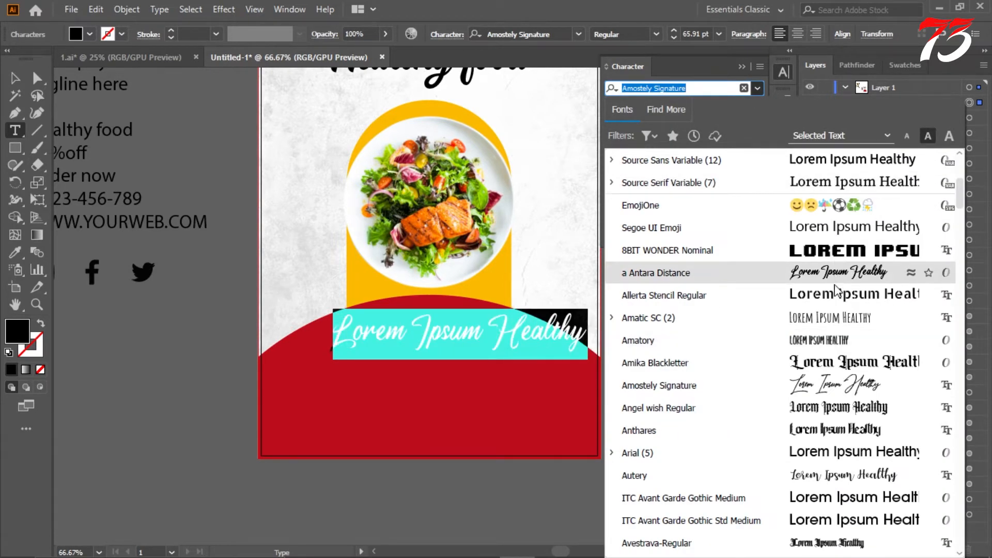
scroll(826, 362, down, 2)
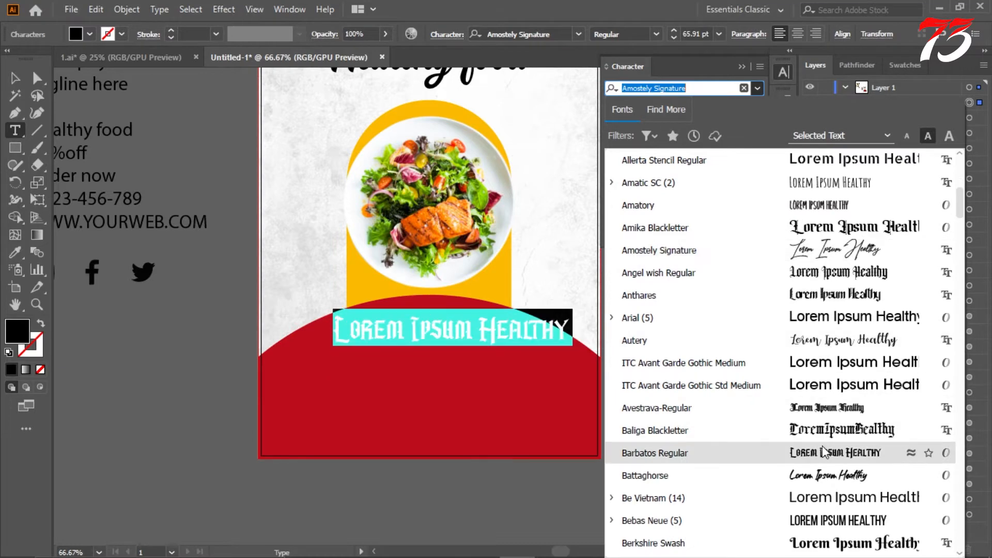
click(820, 482)
click(15, 78)
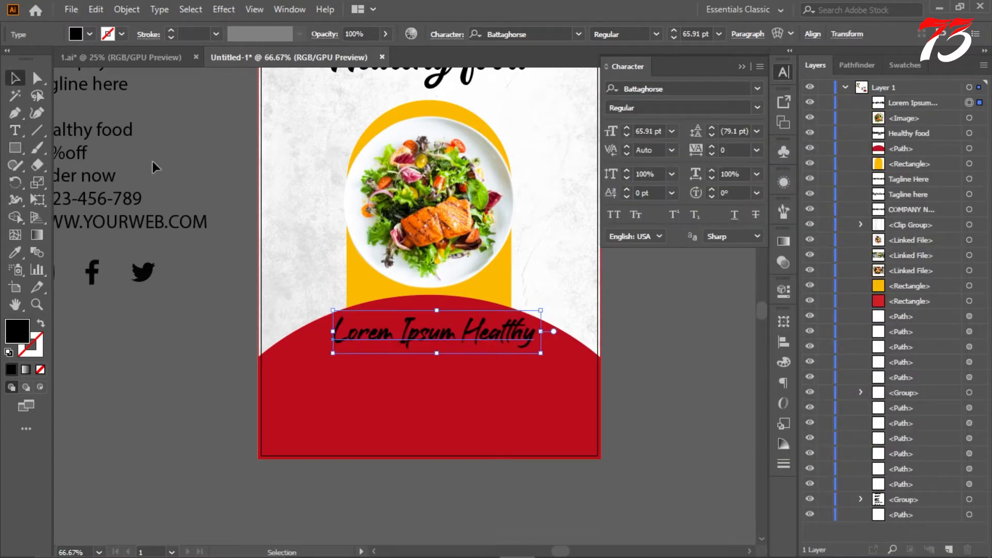
Step: Fill the "Lorem Ipsum Healthy" line with white (ffffff)
click(672, 355)
scroll(672, 355, up, 1)
click(475, 366)
double_click(20, 330)
click(612, 194)
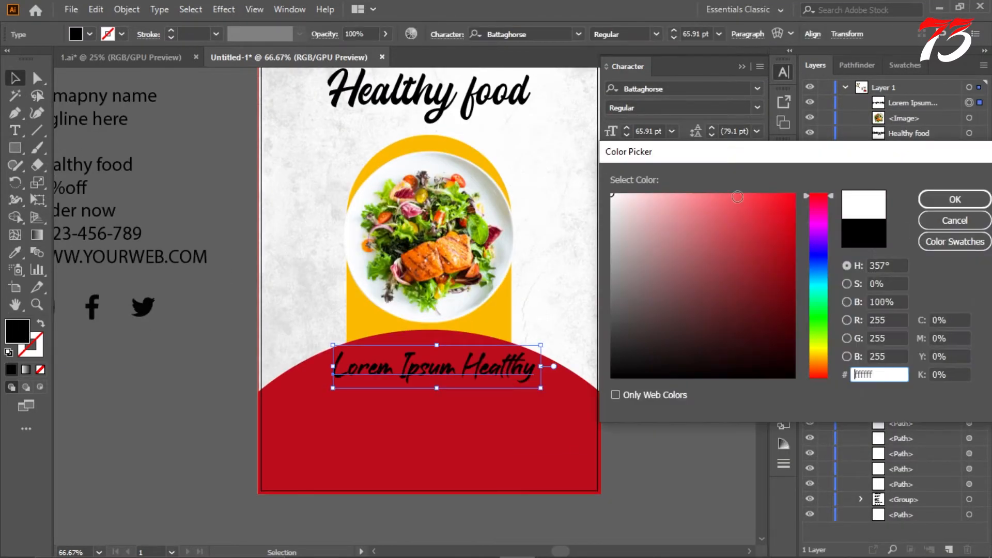
click(957, 199)
click(687, 349)
Step: Draw a placeholder text box below the flyer and set its text to Montserrat at 18 pt
scroll(414, 297, down, 2)
scroll(417, 306, up, 2)
scroll(310, 310, down, 5)
key(t)
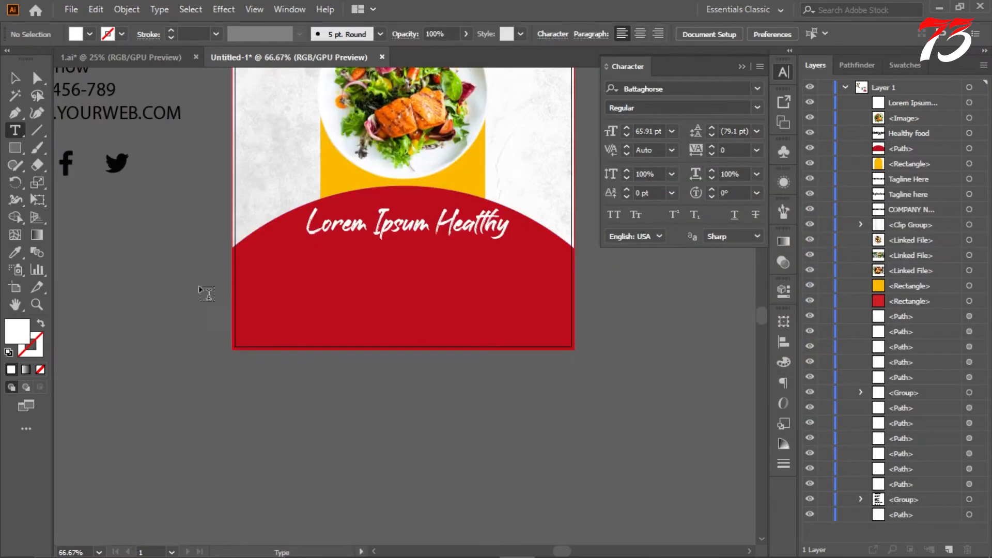
drag(178, 305, 558, 383)
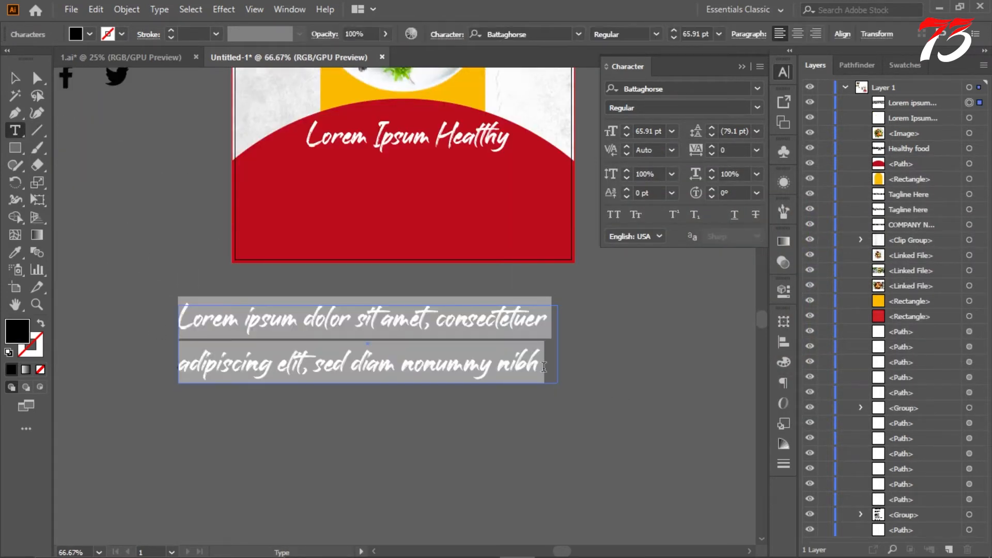
scroll(543, 367, left, 2)
click(758, 88)
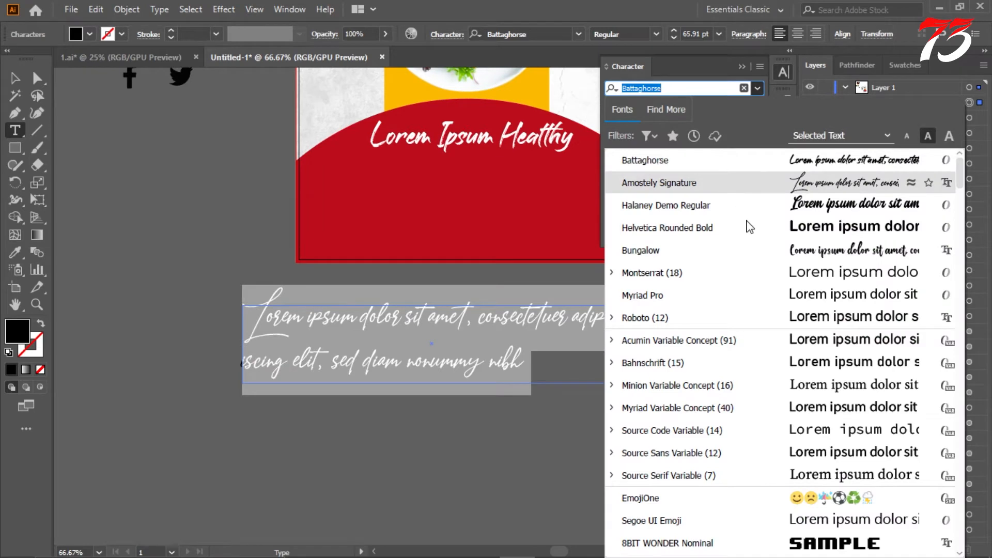
click(725, 273)
click(671, 132)
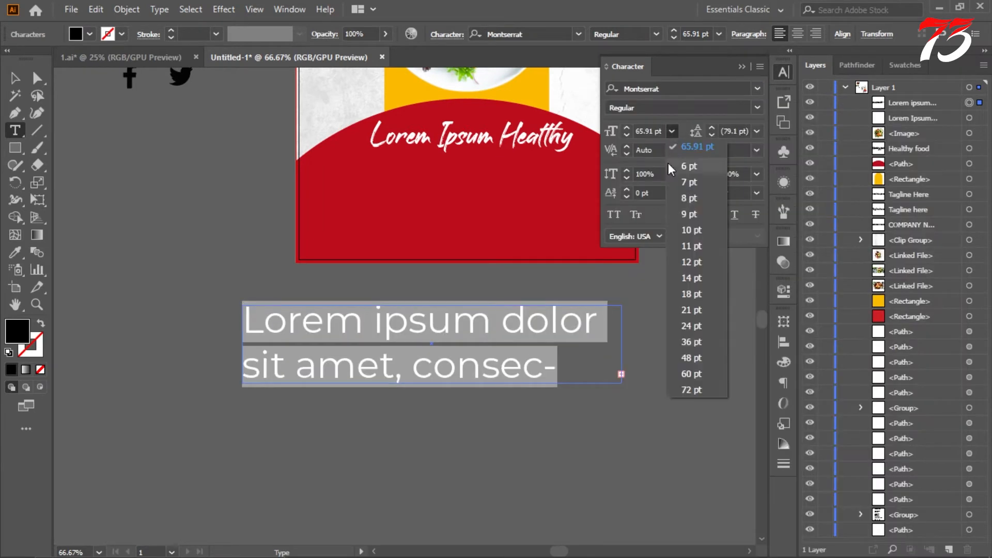
click(700, 289)
scroll(336, 281, down, 3)
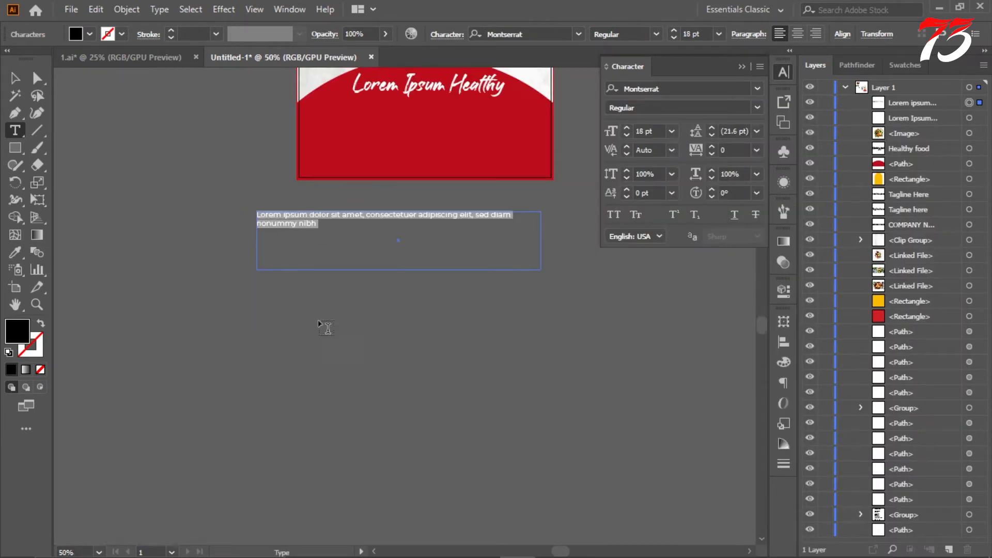
Step: Create a larger placeholder text box below the first, copy its opening lines and paste them as point text beside the flyer
drag(275, 298, 630, 371)
scroll(418, 314, up, 1)
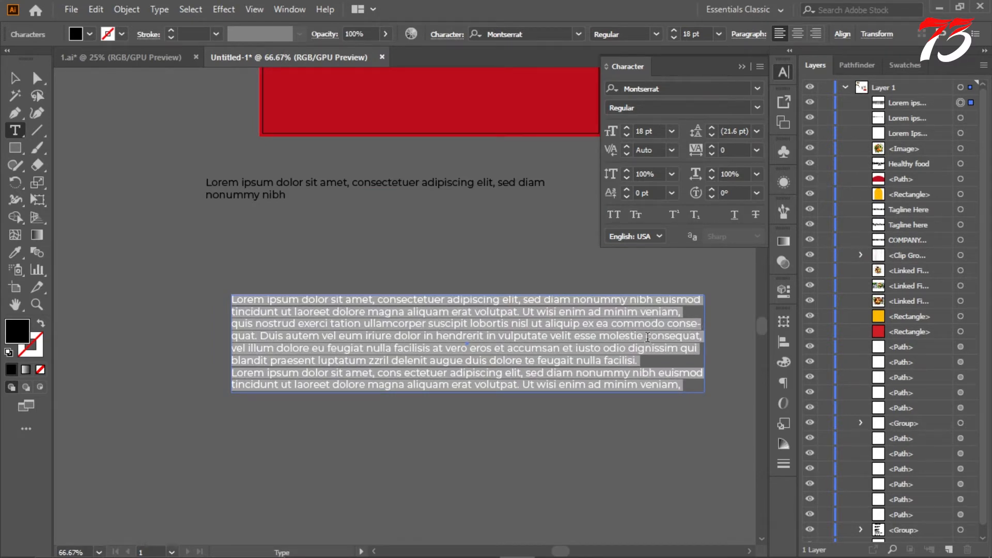
drag(670, 323, 230, 283)
key(ctrl+c)
scroll(302, 265, down, 3)
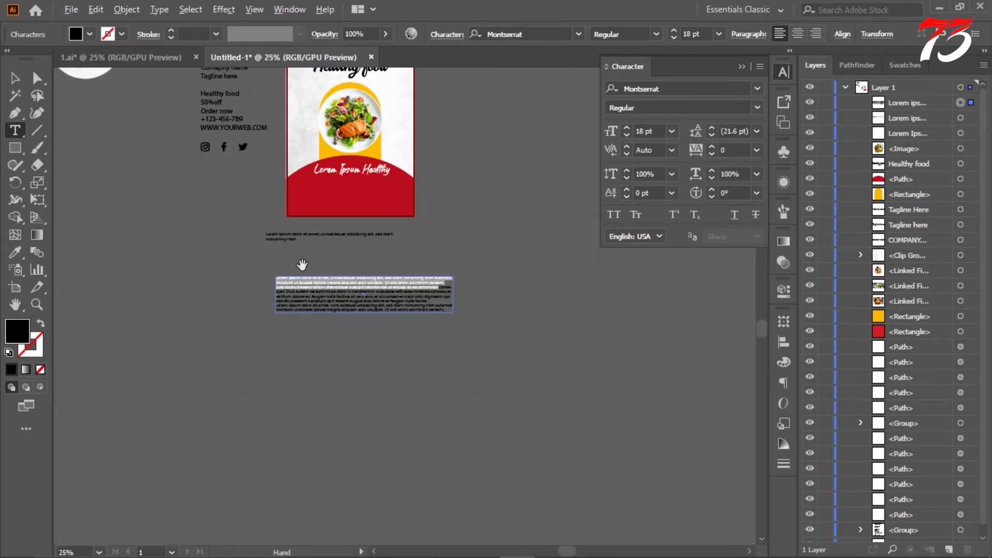
click(442, 209)
key(ctrl+v)
click(15, 78)
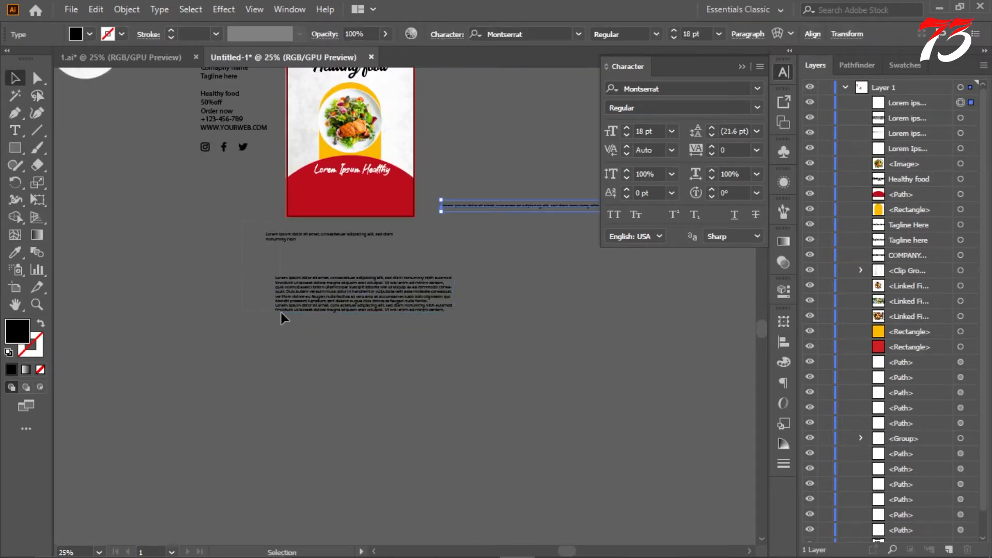
Step: Delete the two placeholder text boxes and move the pasted text line below the flyer
drag(280, 312, 288, 316)
key(Delete)
drag(488, 250, 260, 265)
Step: Break the placeholder line after "adipiscing" and "tincidunt" into three lines and delete everything after "volutpat."
scroll(332, 253, up, 3)
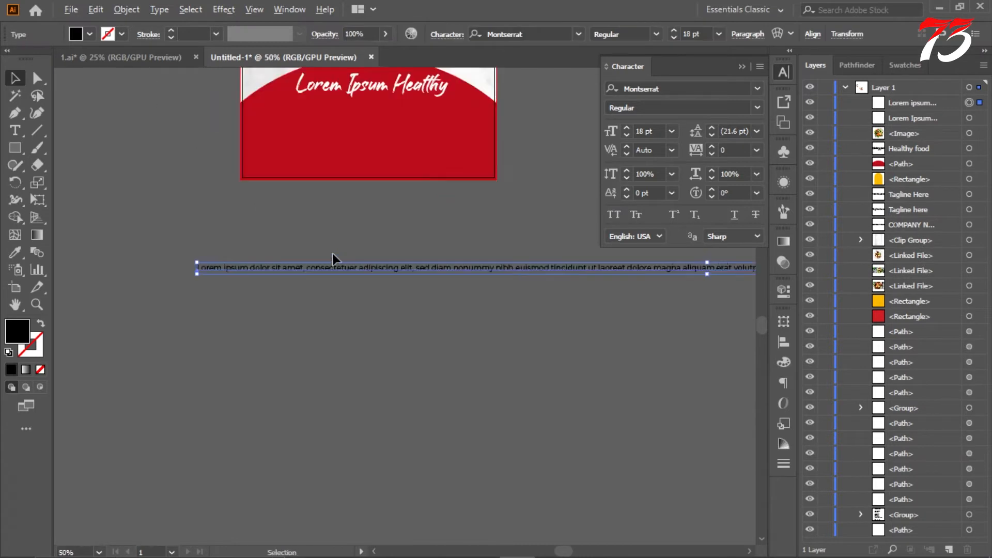
double_click(362, 268)
click(408, 271)
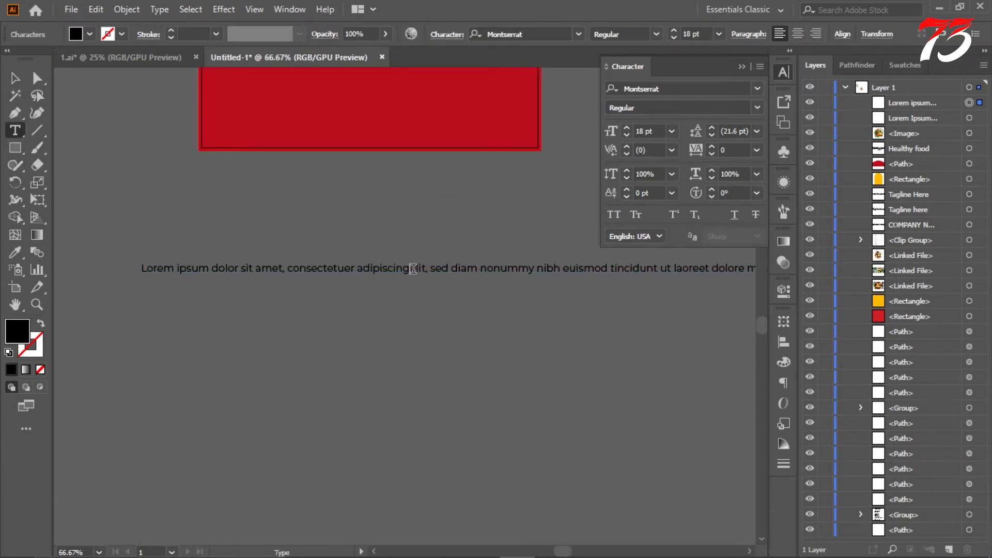
key(Return)
key(Return)
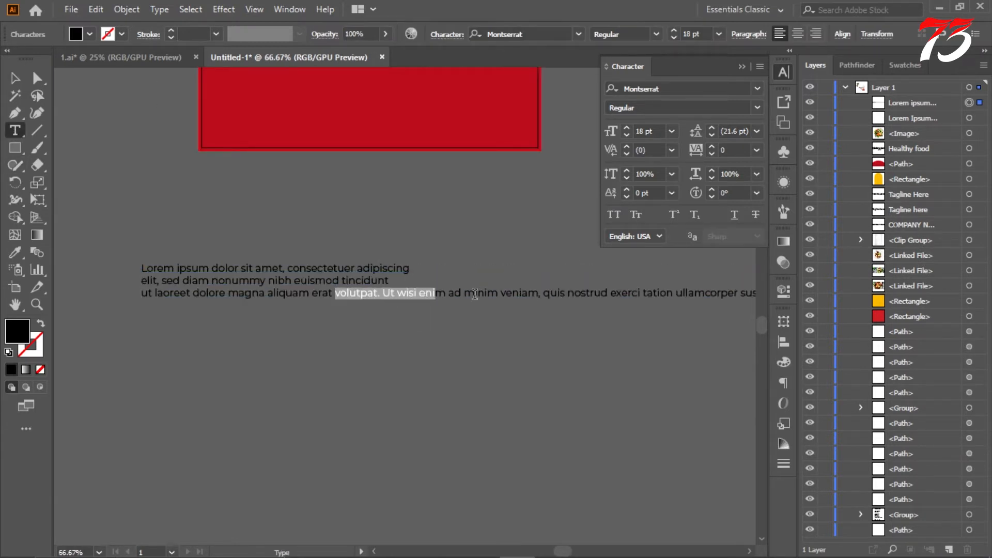
drag(475, 294, 767, 292)
scroll(382, 294, down, 2)
key(BackSpace)
scroll(189, 294, up, 2)
scroll(197, 296, up, 1)
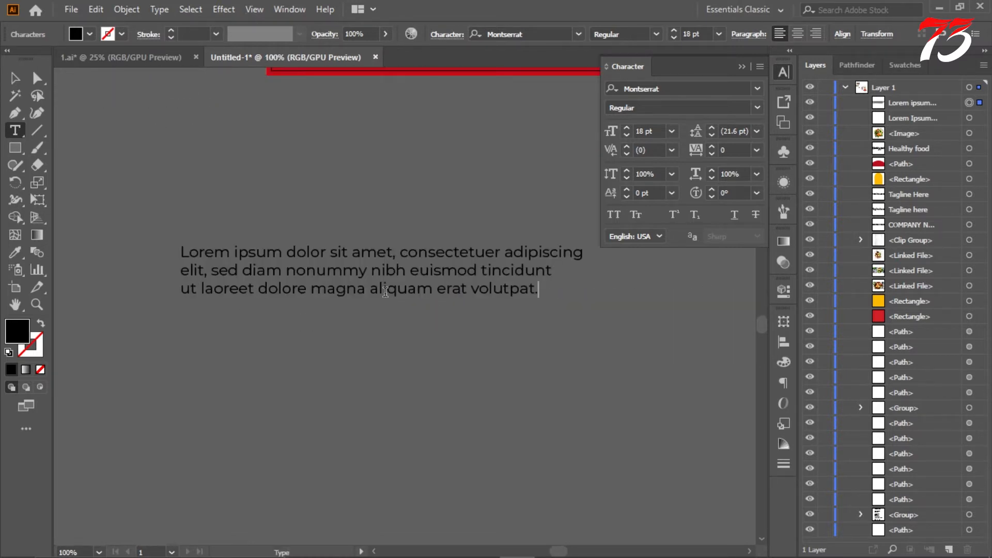
Step: Centre-align the three-line placeholder paragraph
drag(198, 253, 666, 320)
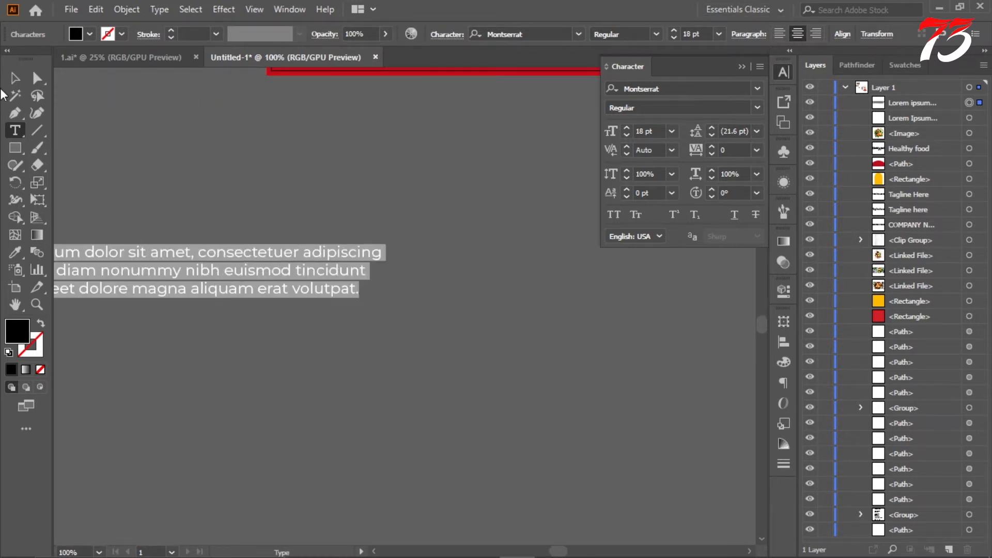
click(14, 79)
click(334, 187)
Step: Move the paragraph onto the red shape just under "Lorem Ipsum Healthy" and centre it horizontally on the artboard
scroll(343, 243, up, 1)
scroll(346, 297, down, 2)
drag(286, 365, 463, 212)
click(813, 34)
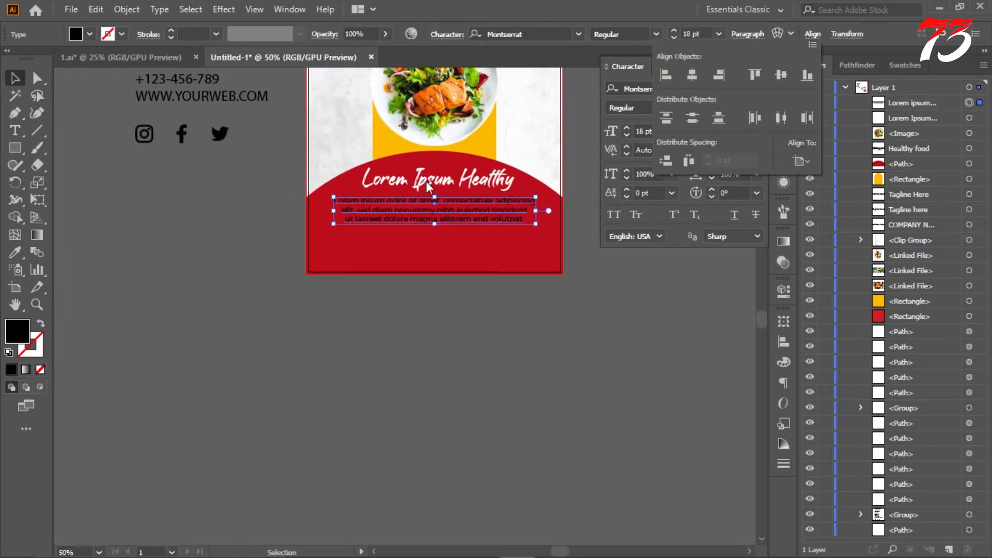
Step: Fill the placeholder paragraph on the red shape with white and collapse the character settings
double_click(11, 333)
click(605, 290)
scroll(606, 290, up, 5)
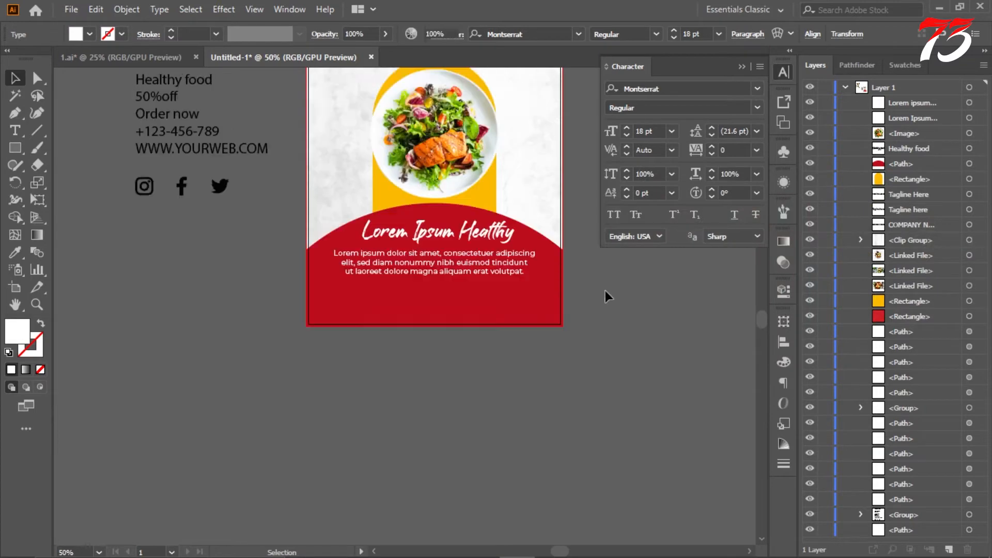
scroll(486, 303, down, 2)
scroll(599, 247, up, 1)
click(741, 67)
scroll(628, 210, down, 2)
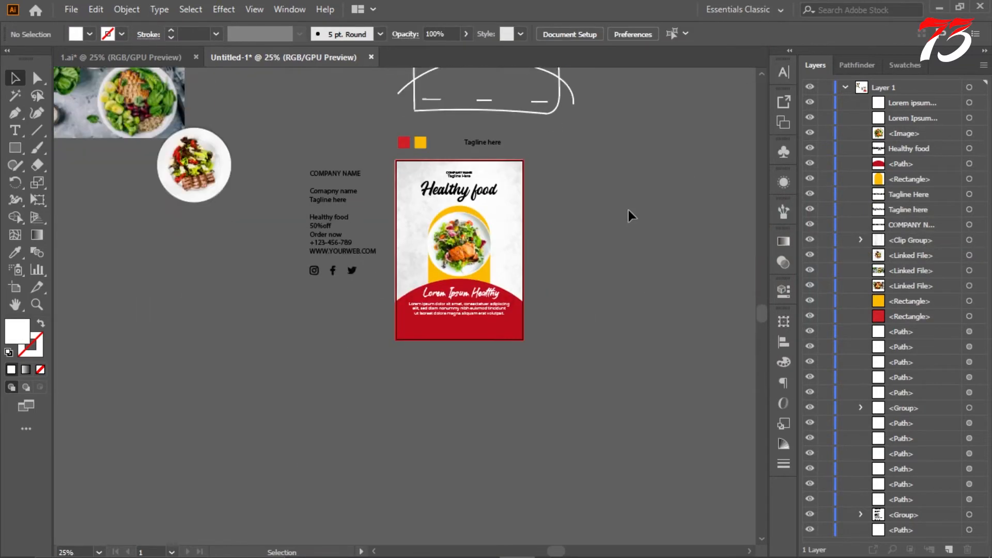
Step: Move the "Lorem Ipsum Healthy" line slightly down, closer to the paragraph beneath it
scroll(590, 229, up, 1)
scroll(436, 293, up, 1)
drag(417, 281, 416, 289)
scroll(416, 289, down, 1)
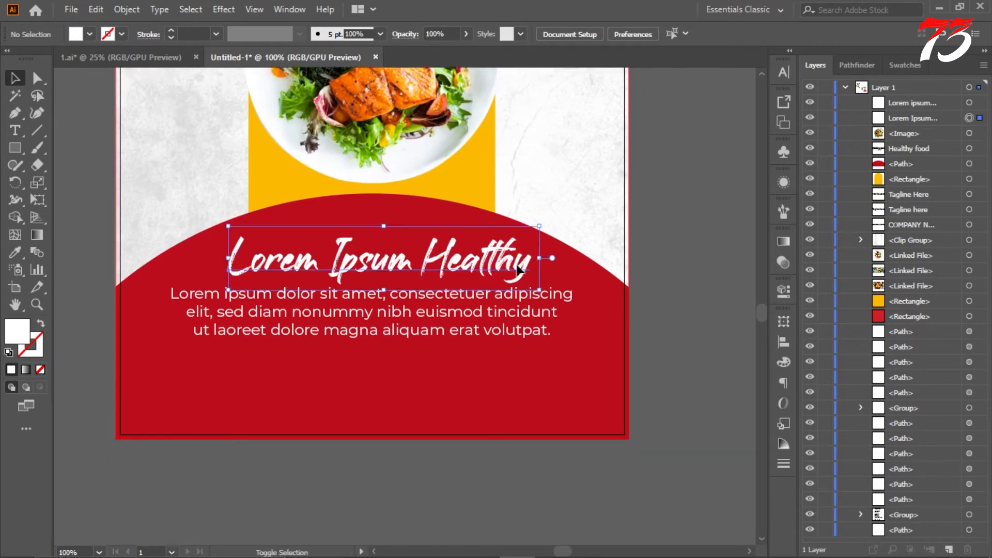
scroll(442, 287, down, 2)
scroll(609, 254, up, 4)
click(627, 249)
scroll(337, 155, up, 1)
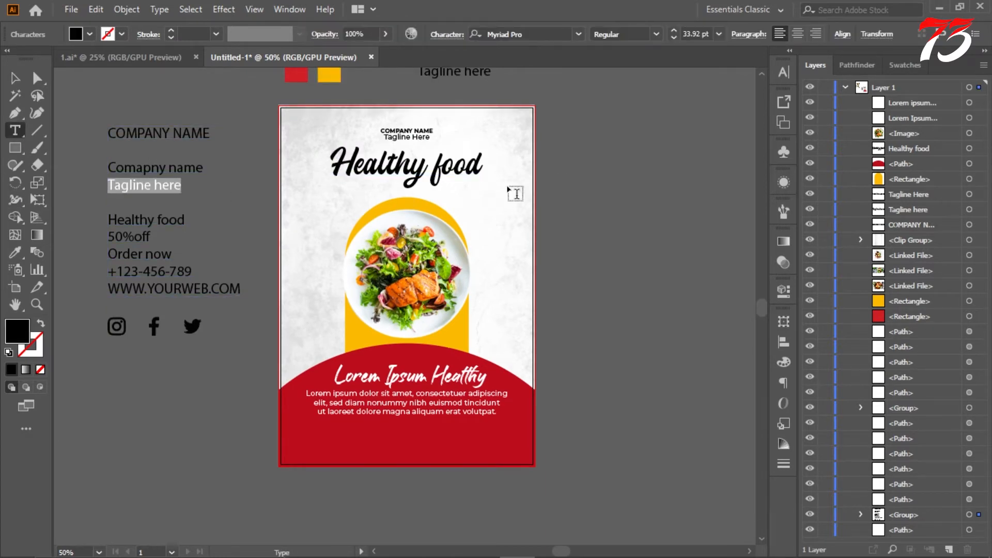
Step: Change the tagline under the company name to all caps and centre it horizontally on the artboard
scroll(543, 190, up, 2)
scroll(403, 165, up, 3)
drag(336, 214, 513, 224)
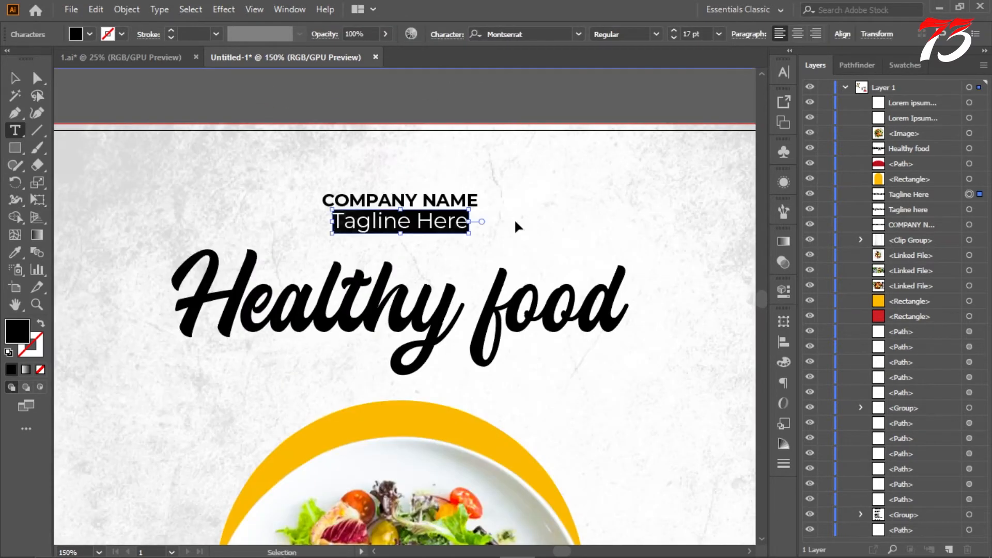
key(ctrl+t)
click(18, 85)
scroll(407, 246, up, 1)
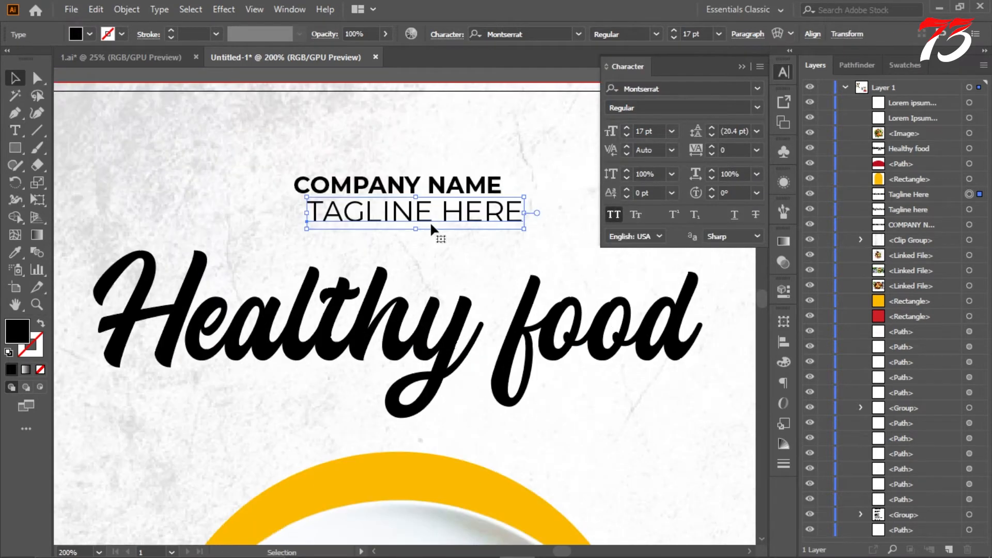
click(812, 34)
click(692, 75)
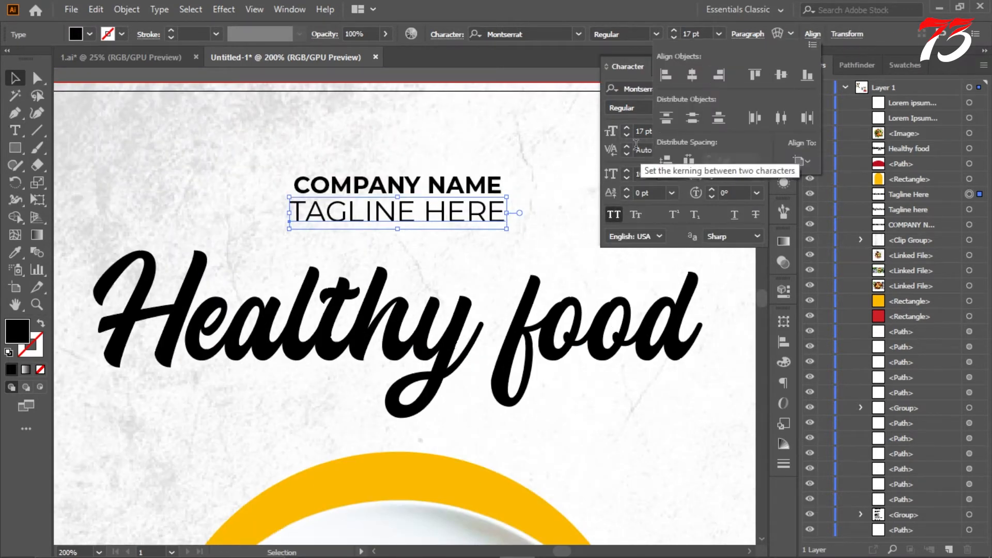
Step: Reduce the flyer's tagline to 13 pt and centre it horizontally on the artboard again
scroll(647, 132, down, 2)
scroll(647, 132, down, 2)
click(813, 34)
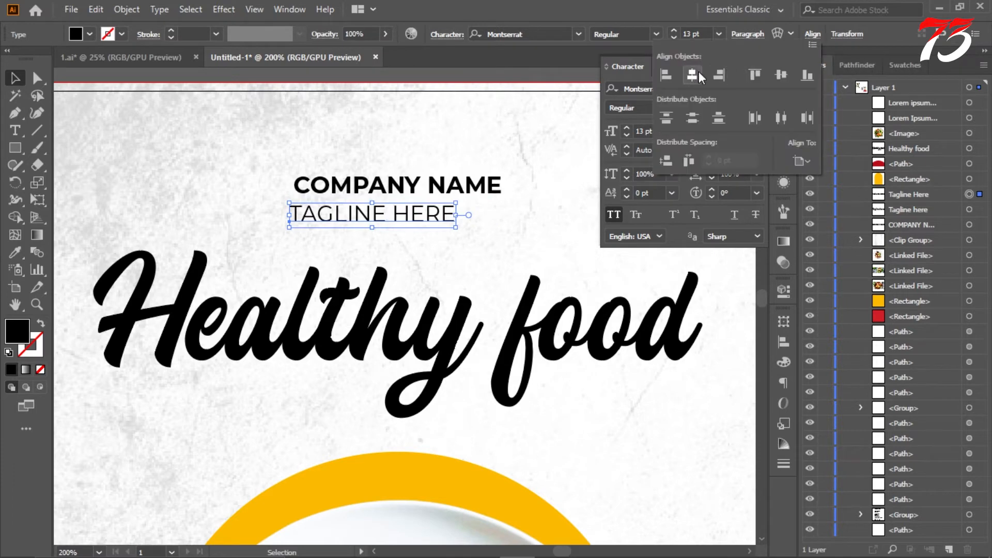
click(472, 76)
Step: Move the tagline slightly closer to the company name and collapse the character settings
scroll(459, 225, up, 1)
scroll(428, 244, up, 2)
drag(436, 248, 435, 238)
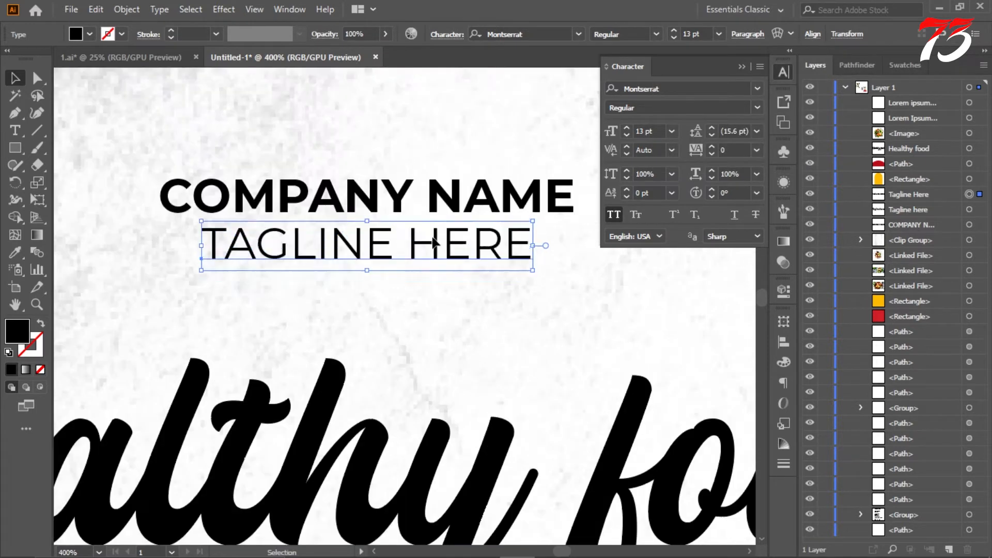
scroll(435, 222, down, 6)
click(399, 154)
scroll(509, 165, down, 4)
scroll(522, 161, up, 3)
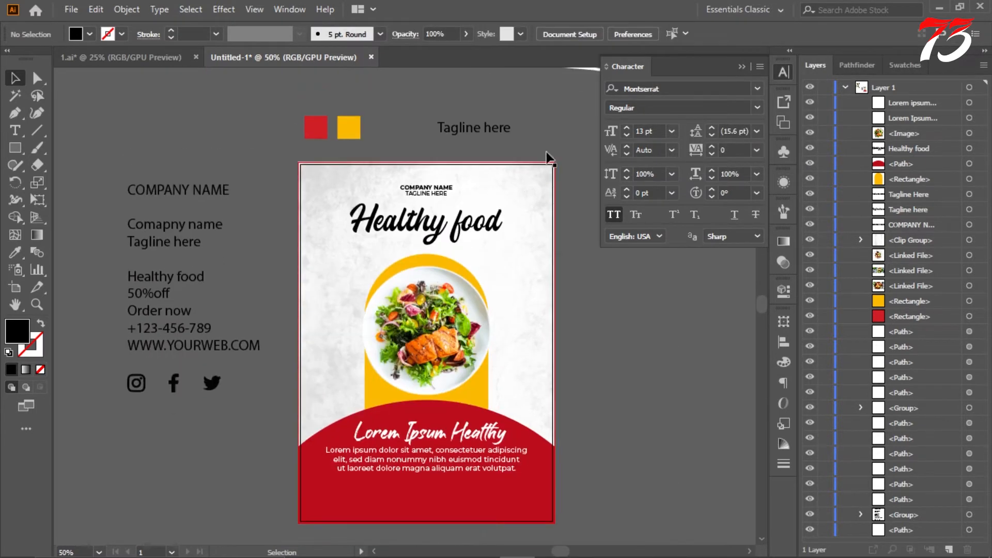
click(743, 66)
Step: Copy the phone number from the source text block and place it as separate text beside the artboard
scroll(635, 182, down, 3)
scroll(523, 163, up, 1)
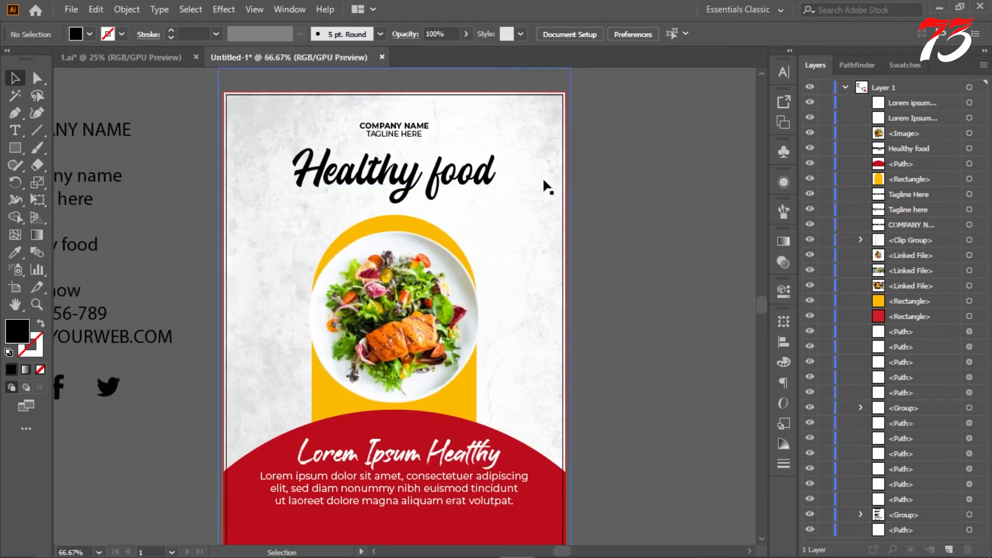
scroll(620, 212, down, 3)
scroll(699, 246, down, 2)
scroll(670, 259, up, 1)
scroll(671, 247, down, 3)
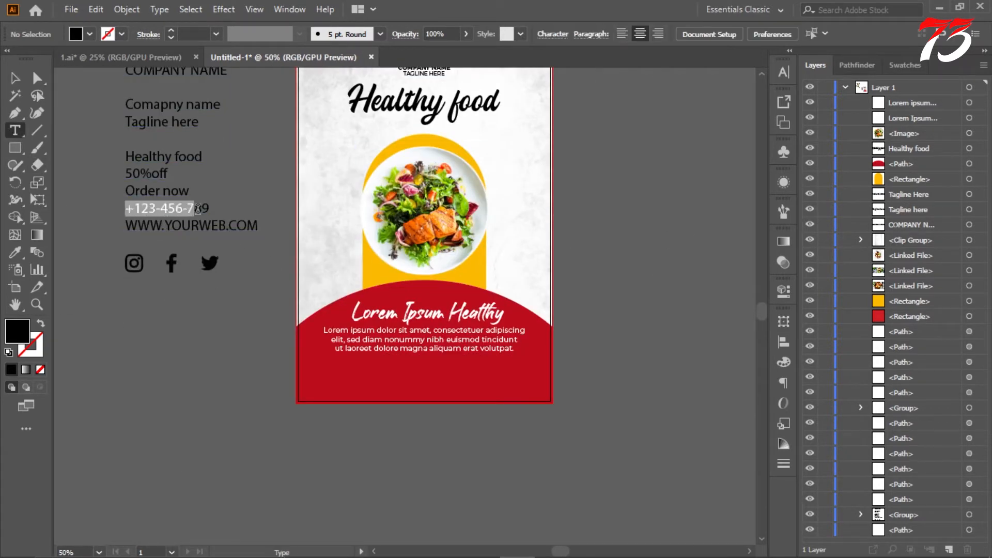
drag(198, 209, 230, 216)
click(580, 212)
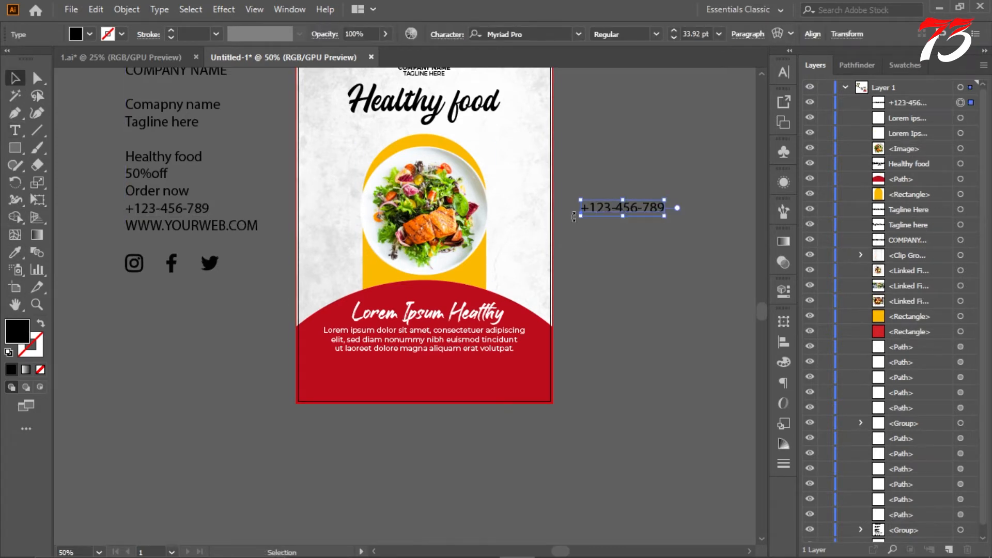
Step: Set the copied phone number in Montserrat SemiBold and collapse the character settings
key(ctrl+t)
click(757, 89)
click(724, 155)
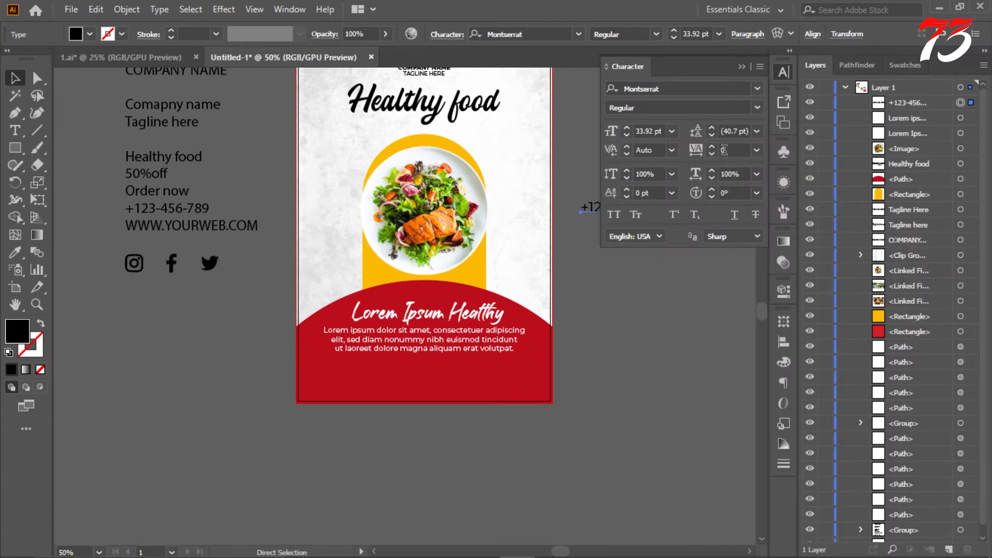
click(757, 108)
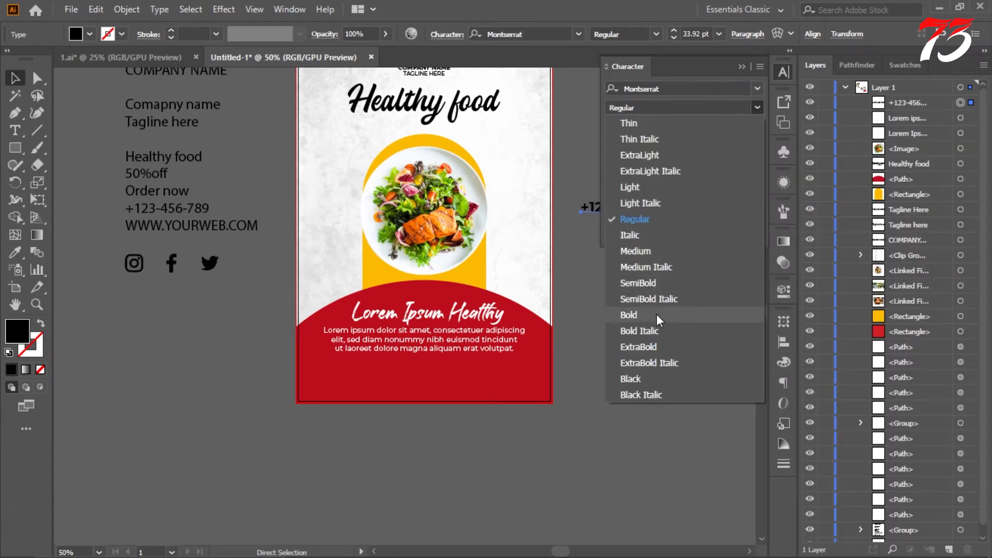
click(656, 284)
click(742, 67)
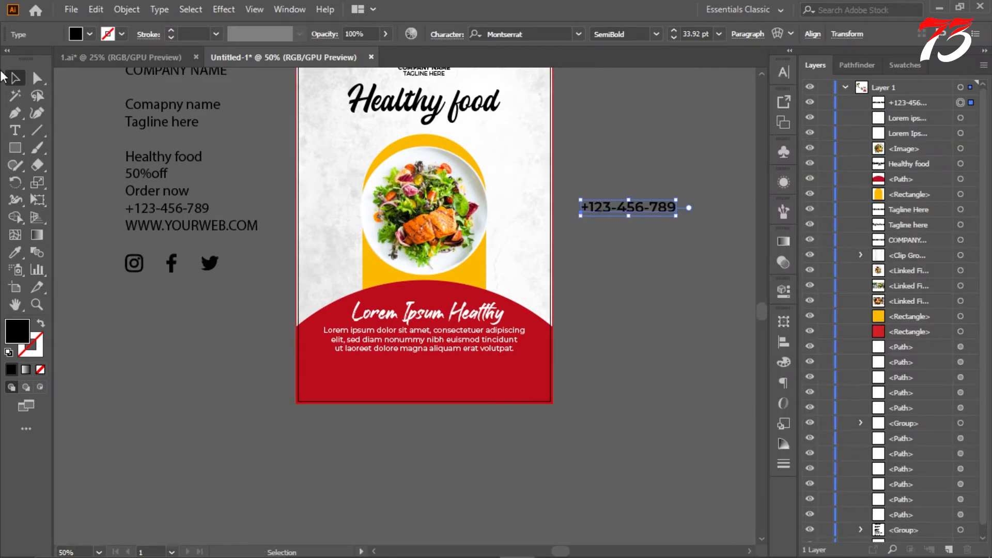
Step: Move the phone number to the lower-left corner of the red shape and scale it down to about 12.19 pt
key(ctrl+equal)
drag(387, 423, 388, 423)
key(ctrl+equal)
key(ctrl+equal)
key(ctrl+equal)
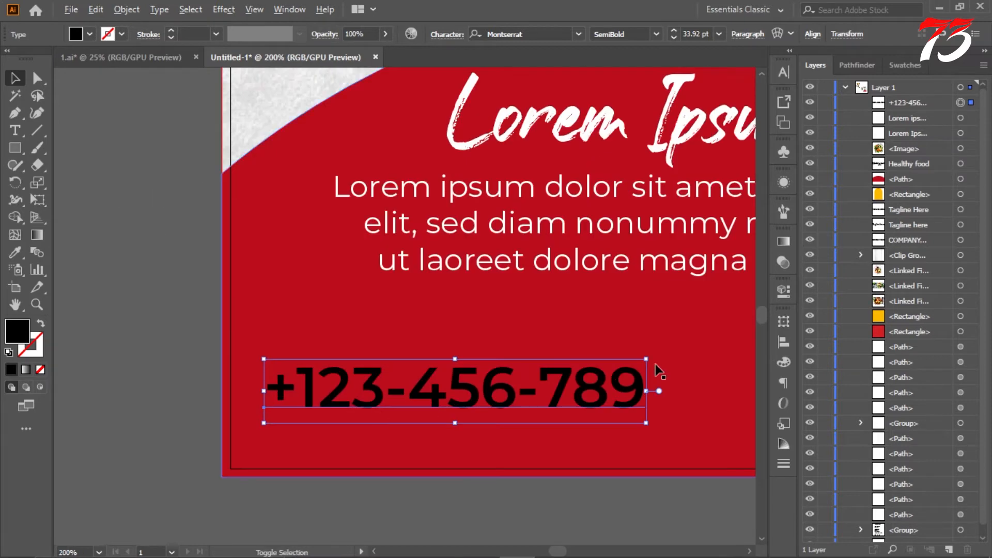
drag(659, 370, 409, 411)
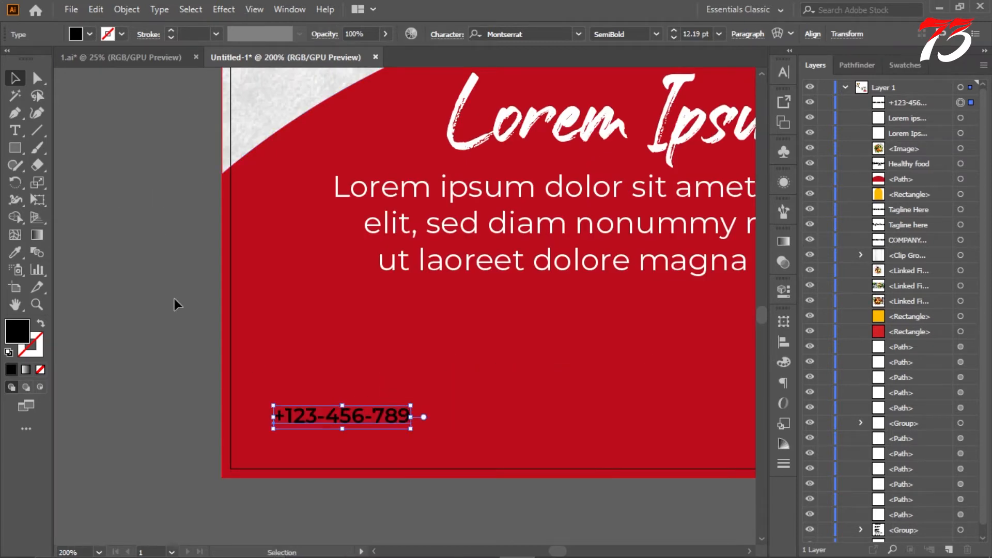
click(175, 299)
Step: Offset the page-sized white rectangle's path inward on all sides and convert the new outline into margin guides
key(ctrl+minus)
key(ctrl+minus)
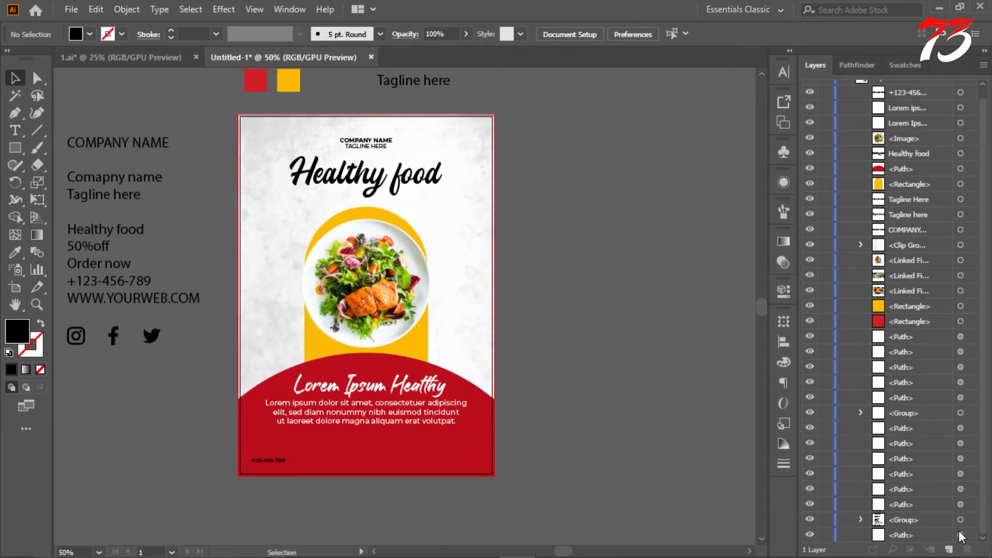
click(126, 9)
mouse_move(200, 353)
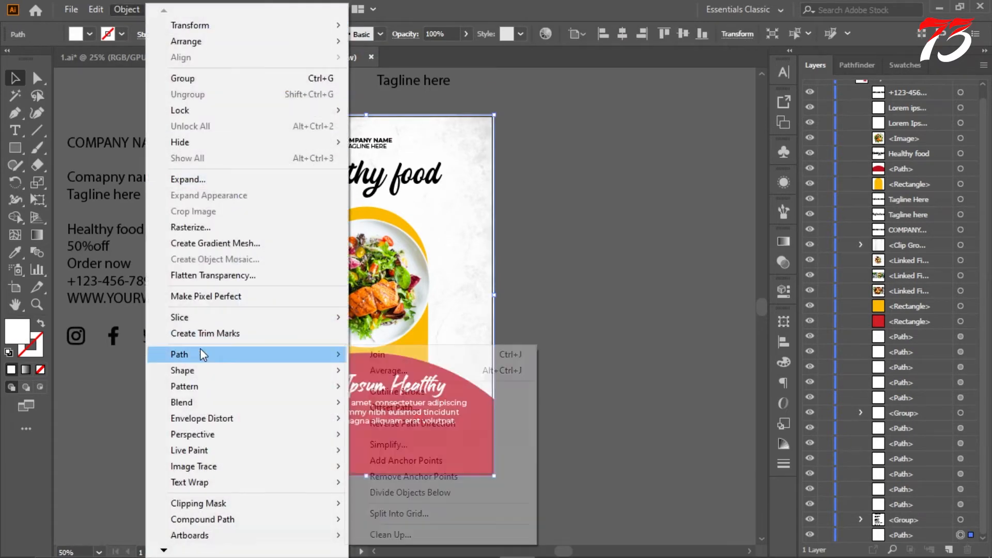
click(409, 408)
click(707, 338)
triple_click(761, 260)
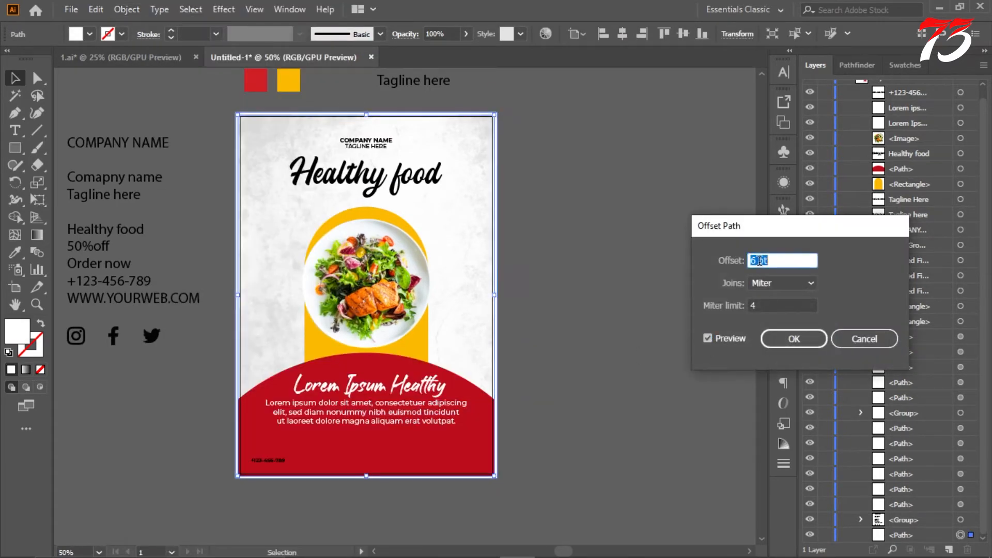
key(Down)
key(Down)
key(Down)
key(Down)
key(Down)
key(Down)
key(Down)
key(Down)
key(Down)
key(Down)
key(Down)
key(Down)
key(Down)
key(Down)
key(Down)
key(Down)
key(Down)
key(Down)
key(Down)
key(Down)
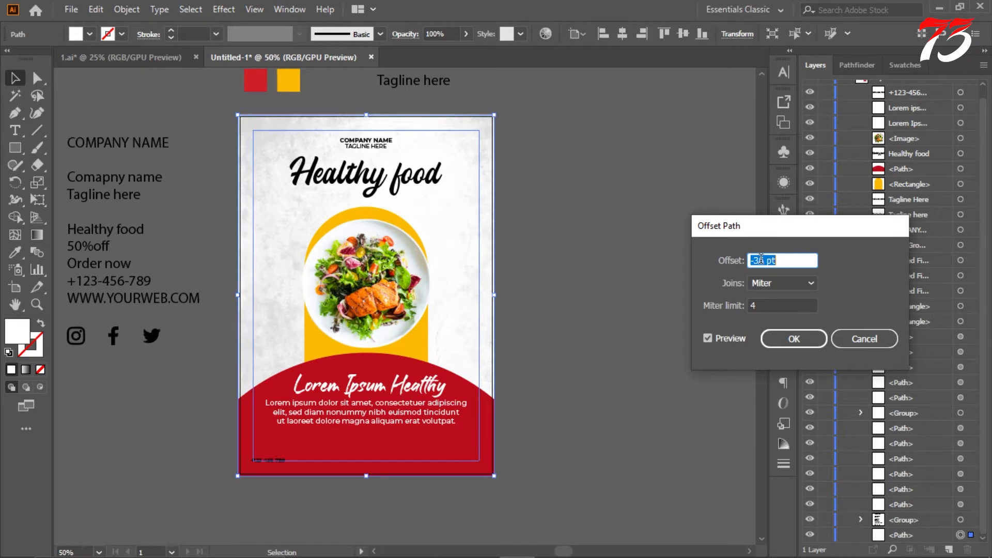
click(795, 340)
right_click(487, 220)
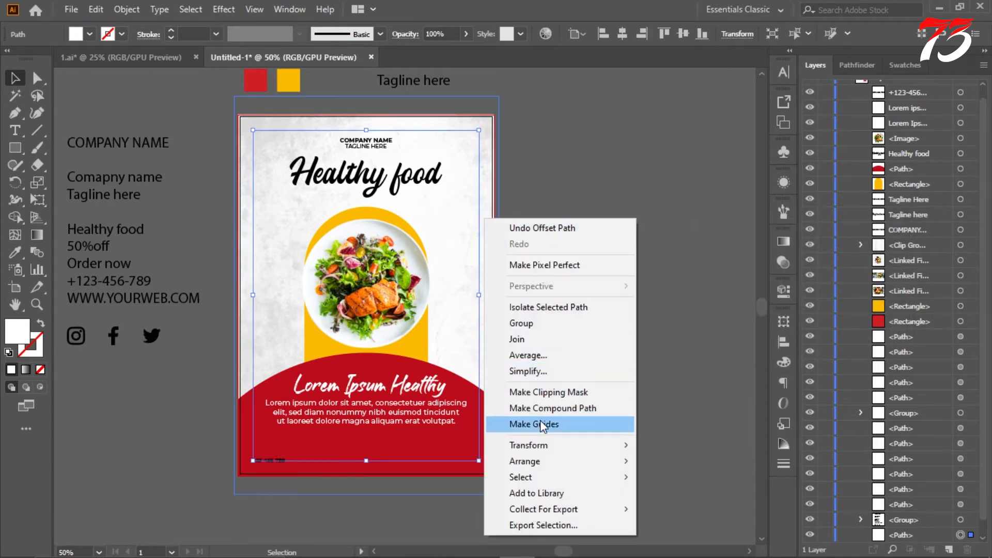
click(547, 425)
Step: Position the phone number just inside the lower-left corner of the margin guides and fill it with white
scroll(280, 478, up, 5)
drag(249, 368, 301, 355)
double_click(24, 333)
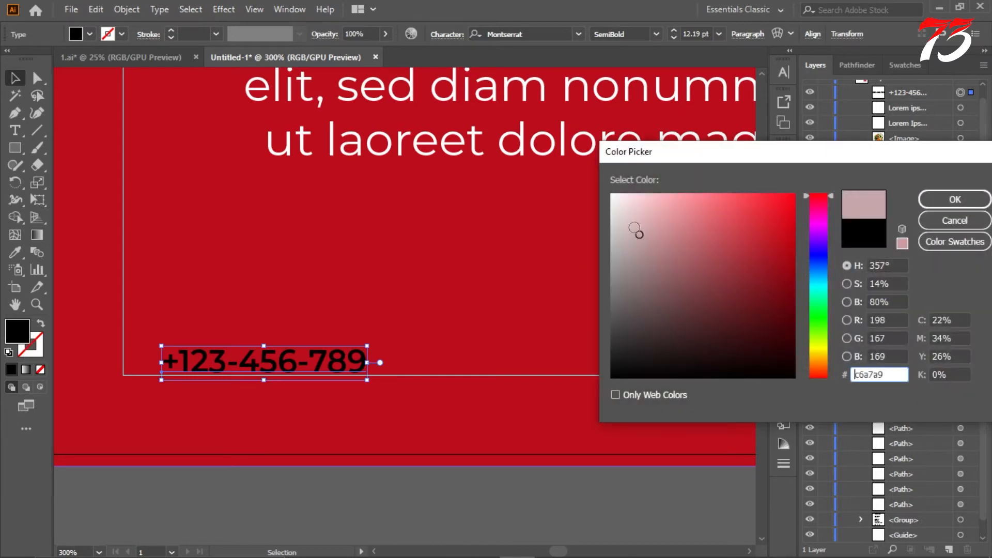
click(950, 197)
scroll(331, 361, down, 3)
click(324, 405)
scroll(322, 405, up, 2)
scroll(341, 380, down, 2)
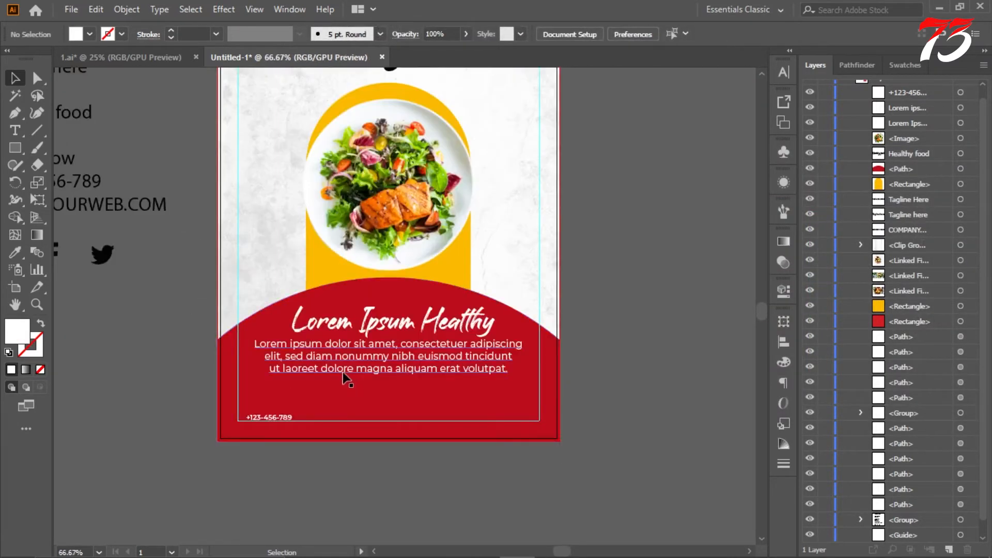
Step: Ungroup the source text and icons, then move the social media icons beneath the red shape's paragraph, centred horizontally on the artboard
drag(130, 291, 149, 278)
right_click(149, 278)
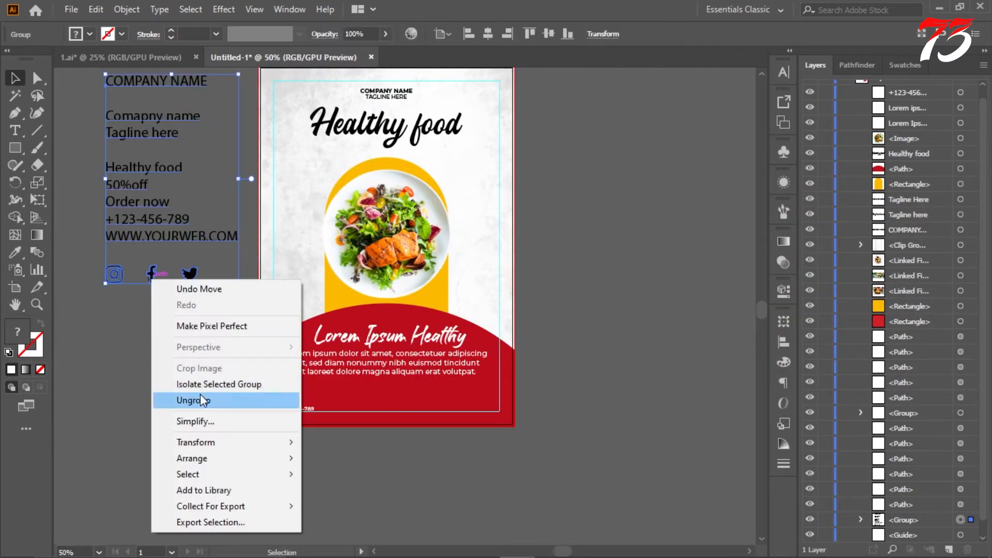
click(200, 400)
drag(382, 395, 383, 396)
scroll(419, 398, up, 2)
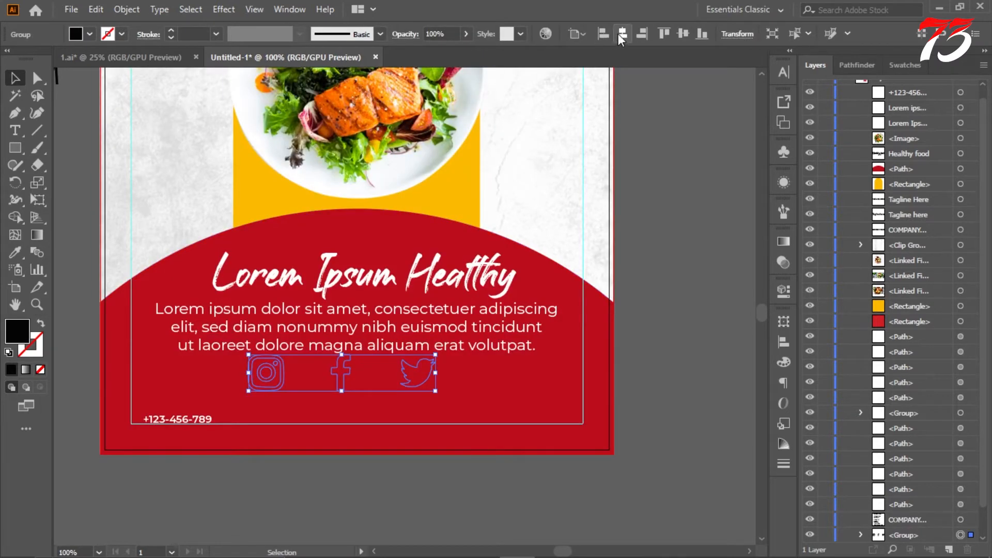
Step: Fill the social media icons with white and bring them to the front of the red shape
double_click(17, 332)
click(615, 191)
click(949, 196)
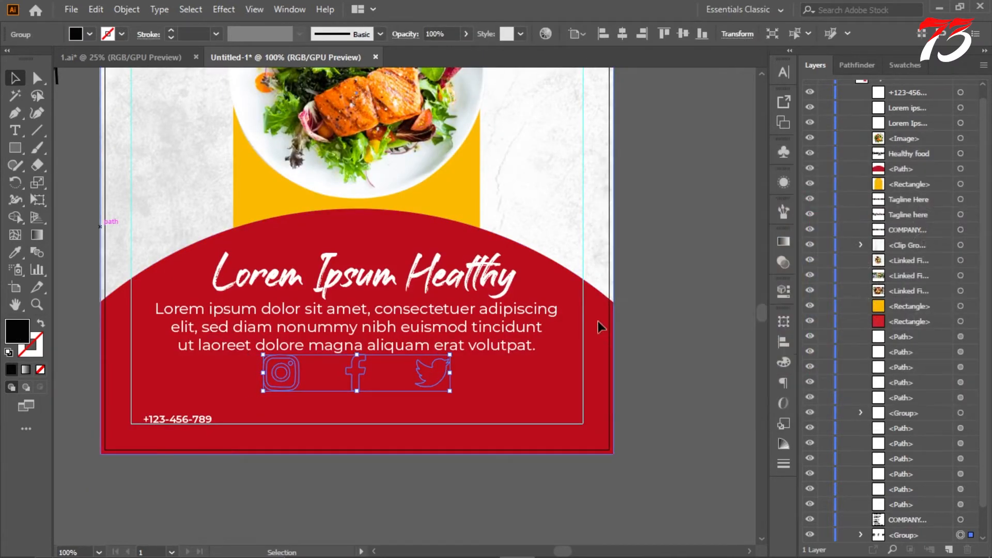
scroll(426, 374, up, 2)
right_click(440, 363)
mouse_move(565, 290)
click(633, 288)
Step: Scale the social media icons down into a small row centred below the paragraph
scroll(429, 341, down, 1)
scroll(312, 390, up, 1)
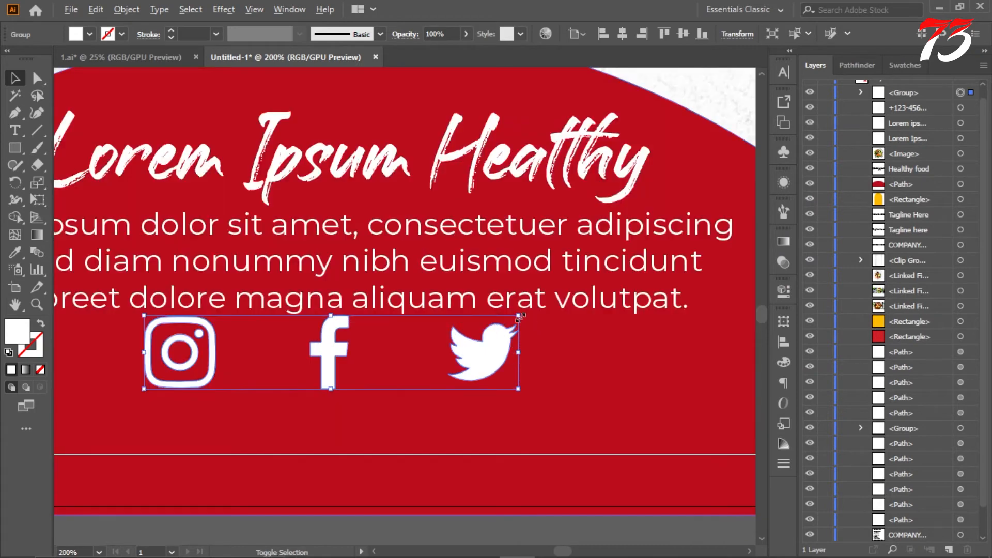
drag(518, 315, 488, 339)
scroll(473, 354, down, 3)
click(448, 386)
scroll(621, 354, up, 3)
scroll(625, 346, down, 1)
scroll(631, 300, up, 1)
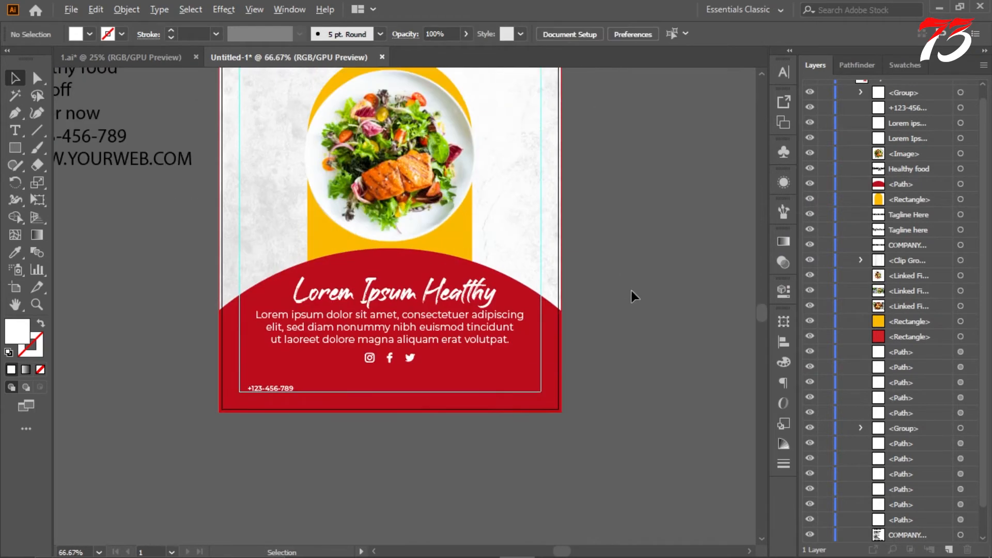
scroll(601, 289, down, 3)
scroll(579, 294, up, 1)
scroll(580, 290, down, 1)
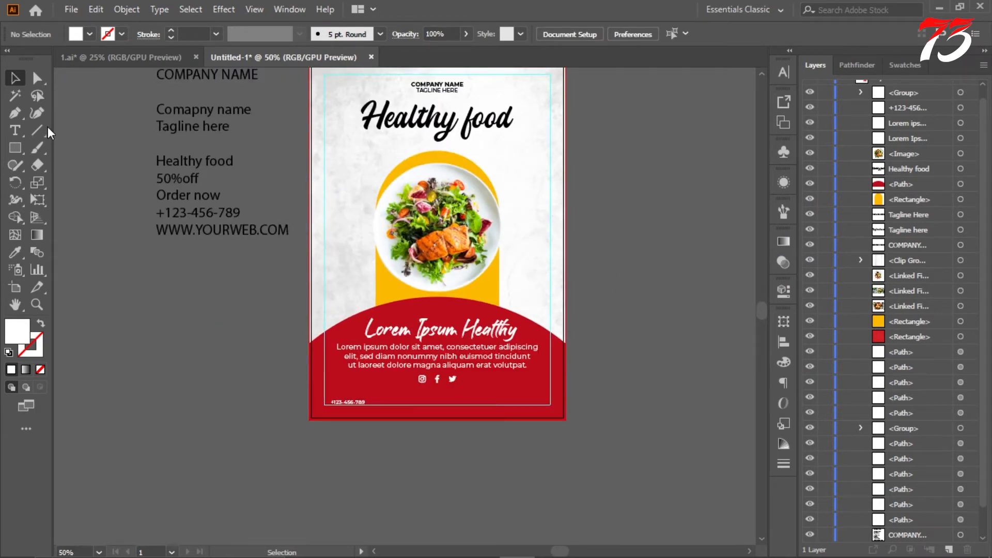
click(443, 434)
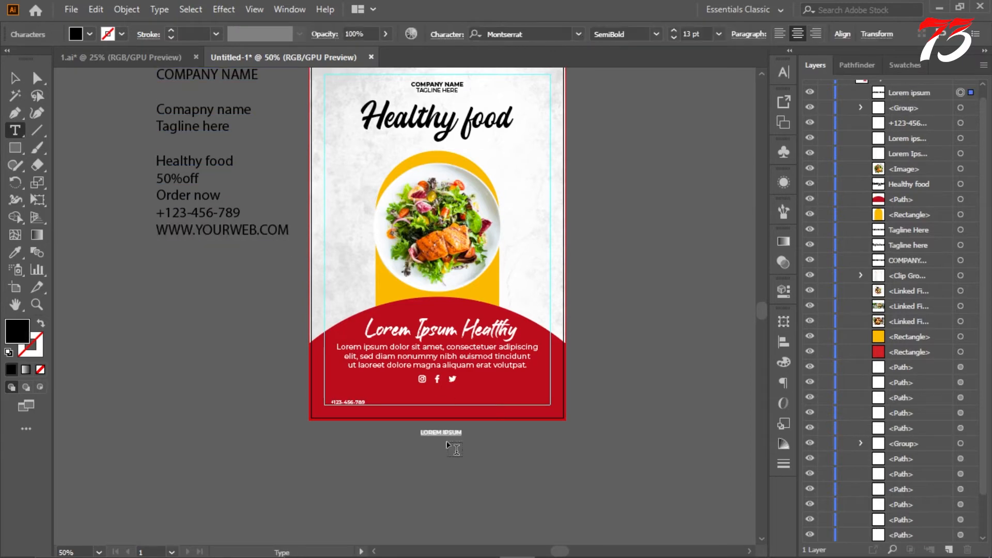
scroll(511, 439, up, 2)
key(ctrl+a)
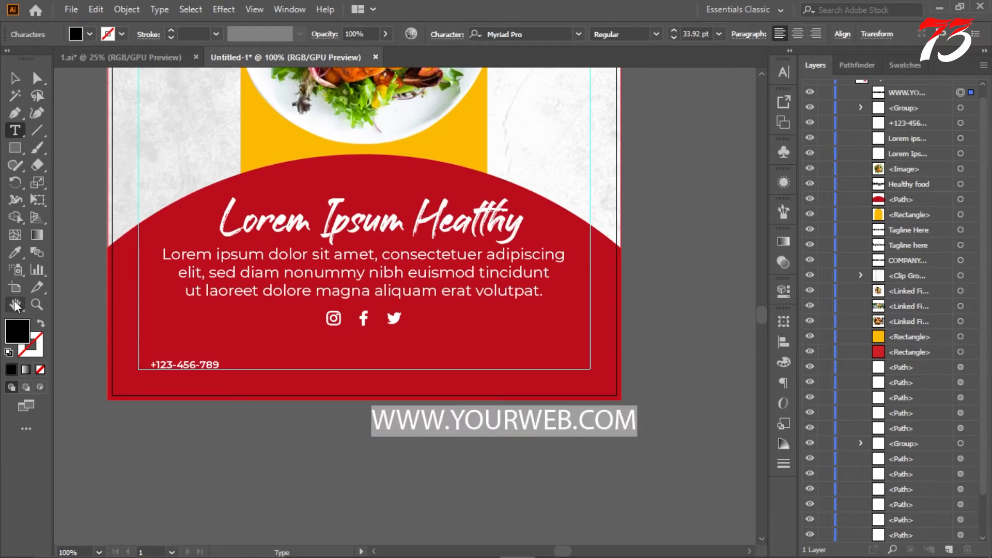
Step: Match the web address's font, size and colour to the white phone number using the Eyedropper
click(162, 365)
click(14, 80)
click(336, 425)
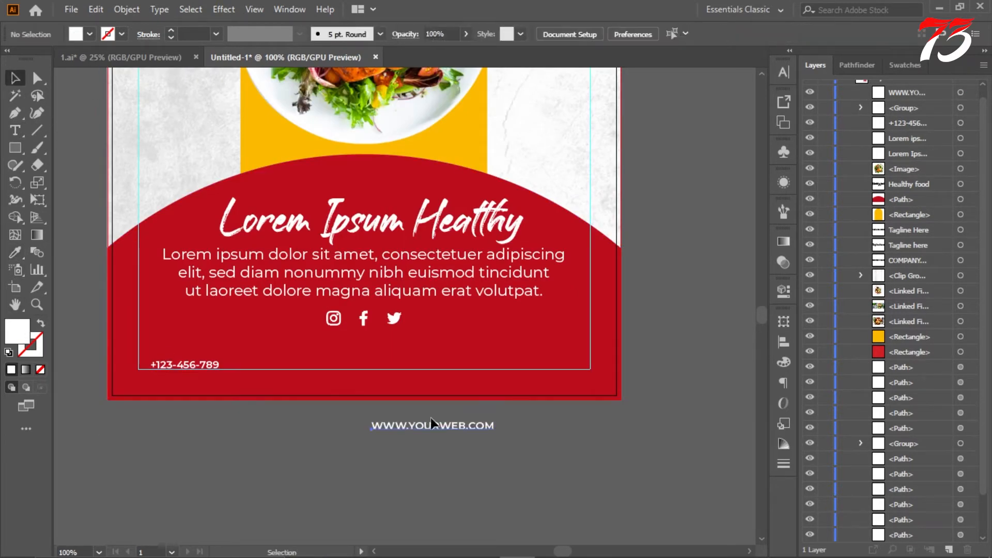
Step: Move the web address into the lower-right corner of the margin guides, level with the phone number
drag(515, 358, 518, 354)
click(575, 454)
scroll(606, 353, up, 4)
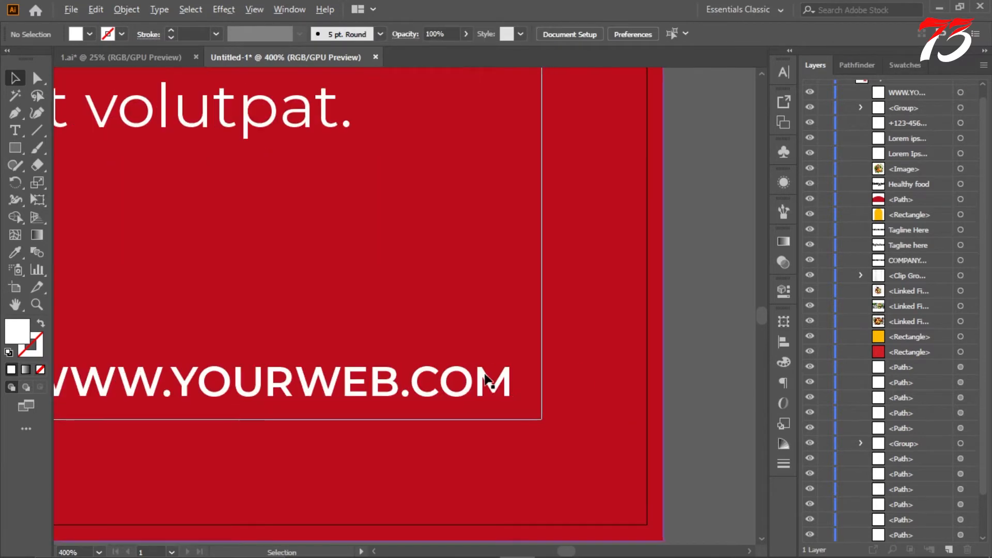
drag(449, 381, 486, 409)
scroll(516, 421, up, 3)
drag(557, 394, 561, 389)
scroll(584, 318, down, 8)
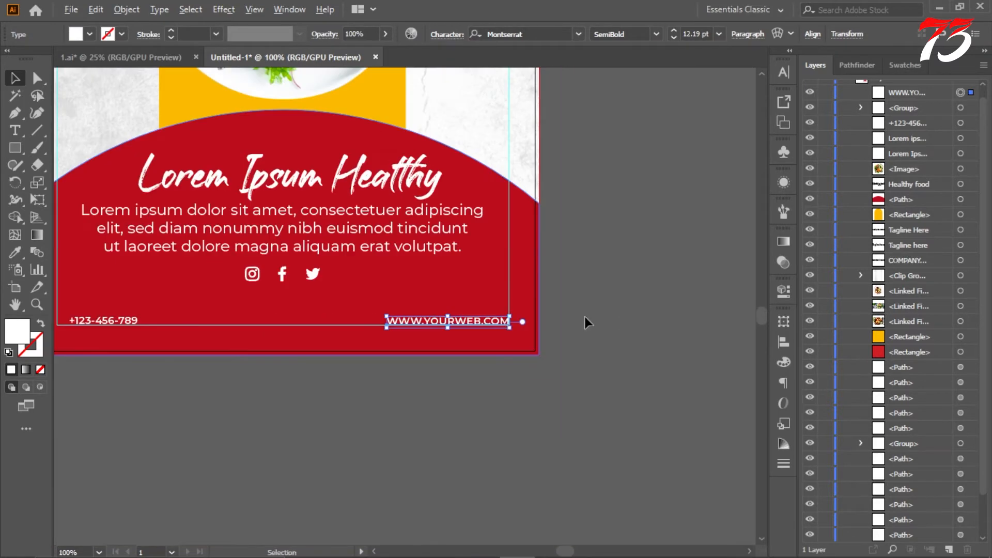
click(621, 317)
Step: Try to scale the white paragraph on the red shape down to 13.52 pt
scroll(539, 337, up, 2)
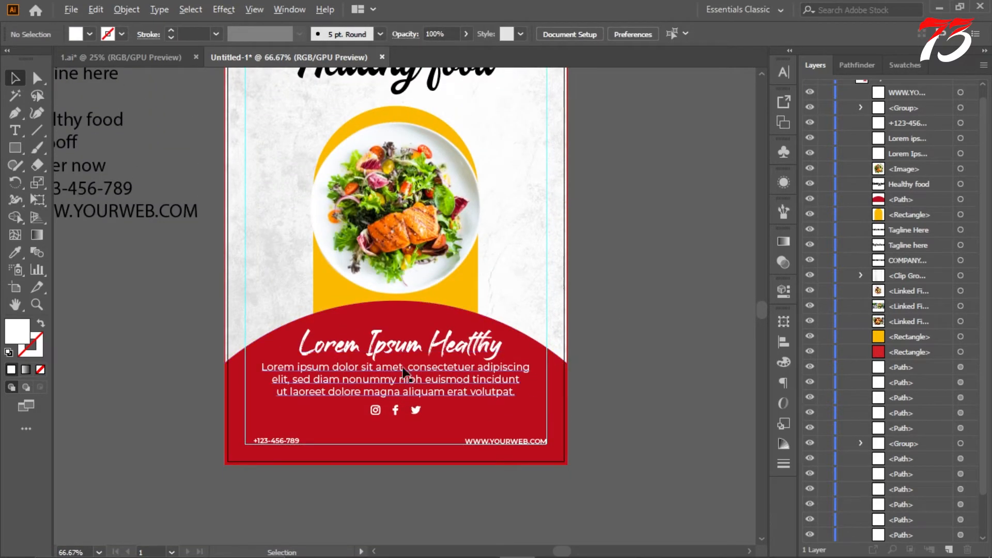
click(451, 378)
scroll(464, 372, up, 3)
scroll(489, 365, down, 1)
drag(604, 337, 530, 347)
scroll(474, 331, down, 2)
scroll(410, 354, up, 2)
drag(457, 347, 454, 336)
scroll(665, 299, down, 4)
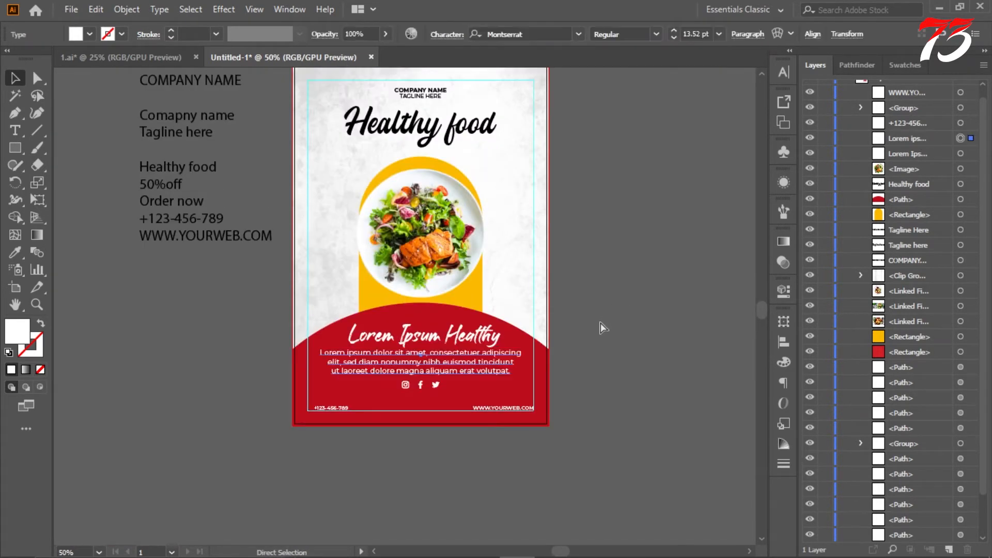
Step: Scale the white paragraph on the red shape down slightly to 17.26 pt, keeping it centred
scroll(601, 324, up, 3)
scroll(565, 332, up, 3)
drag(540, 326, 517, 329)
scroll(501, 312, down, 6)
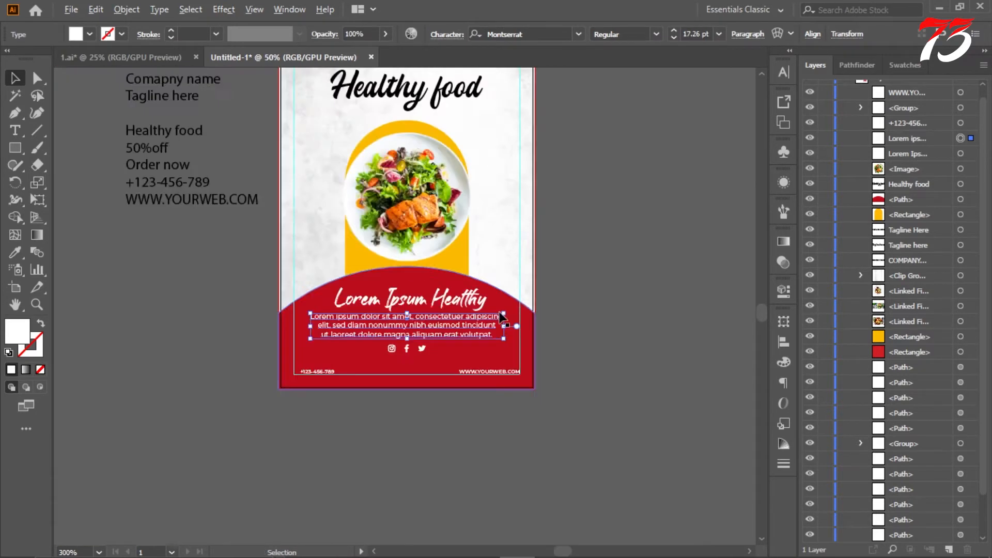
Step: Draw a white circle about 171 pt in diameter on the empty area beside the flyer
click(581, 322)
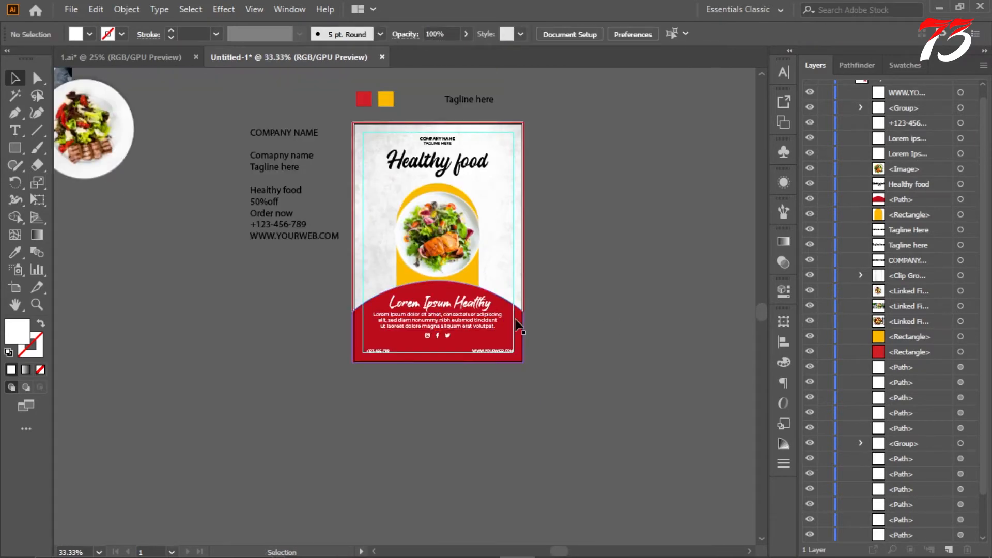
scroll(439, 233, up, 3)
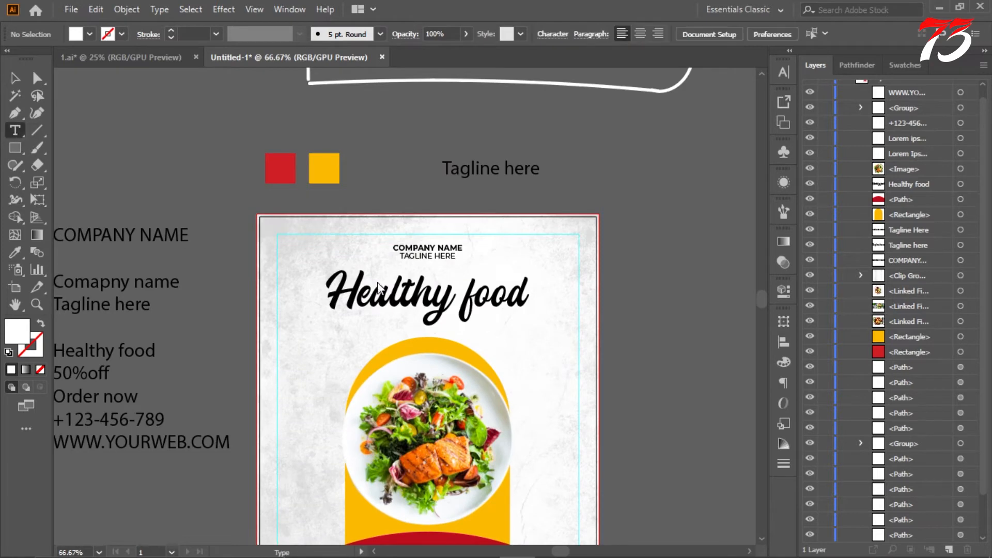
scroll(377, 248, up, 1)
scroll(394, 275, down, 2)
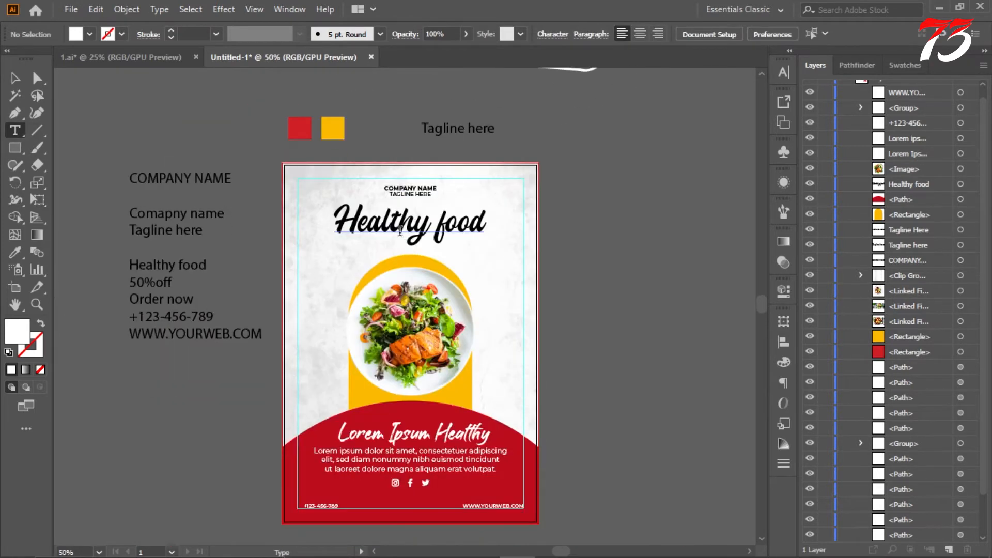
click(11, 153)
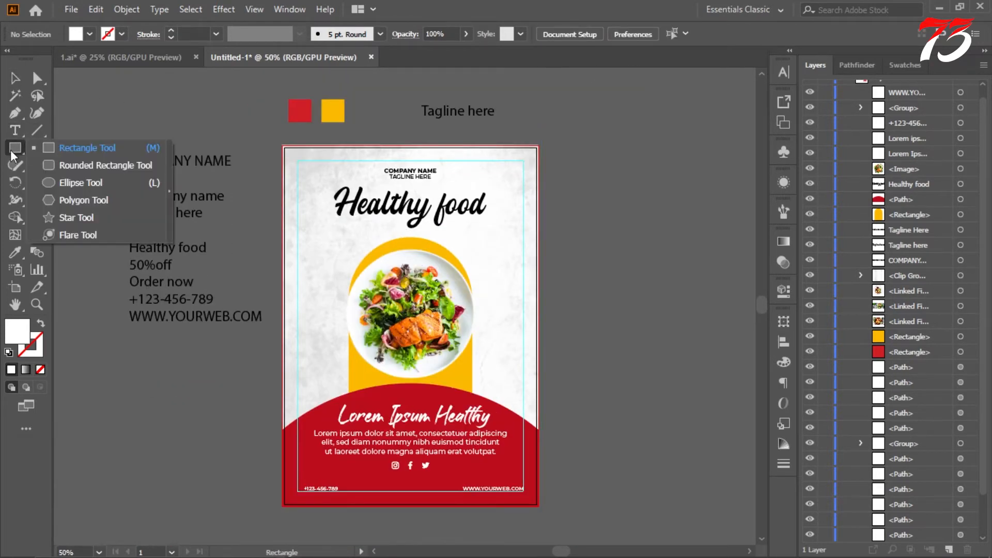
click(80, 185)
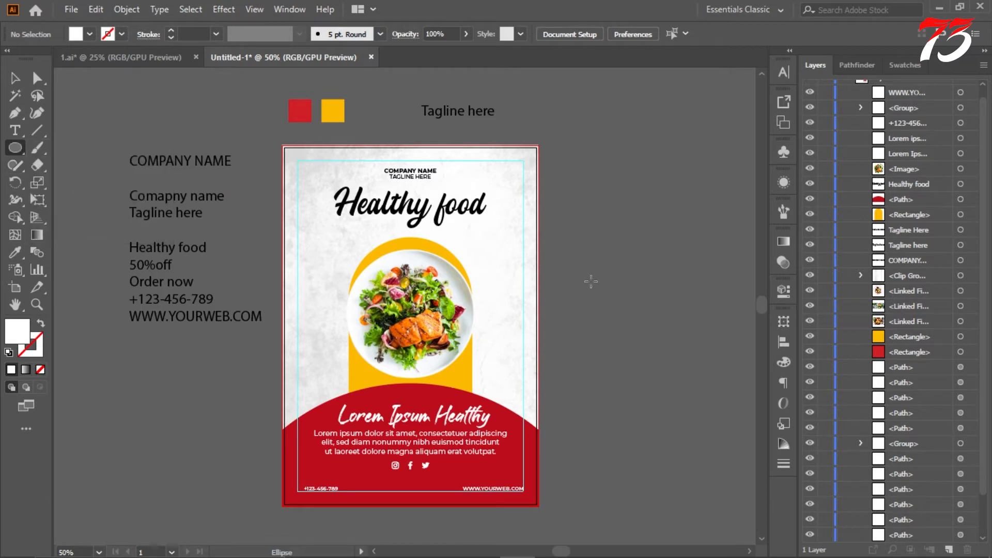
scroll(590, 282, up, 1)
scroll(572, 260, down, 1)
drag(520, 160, 651, 304)
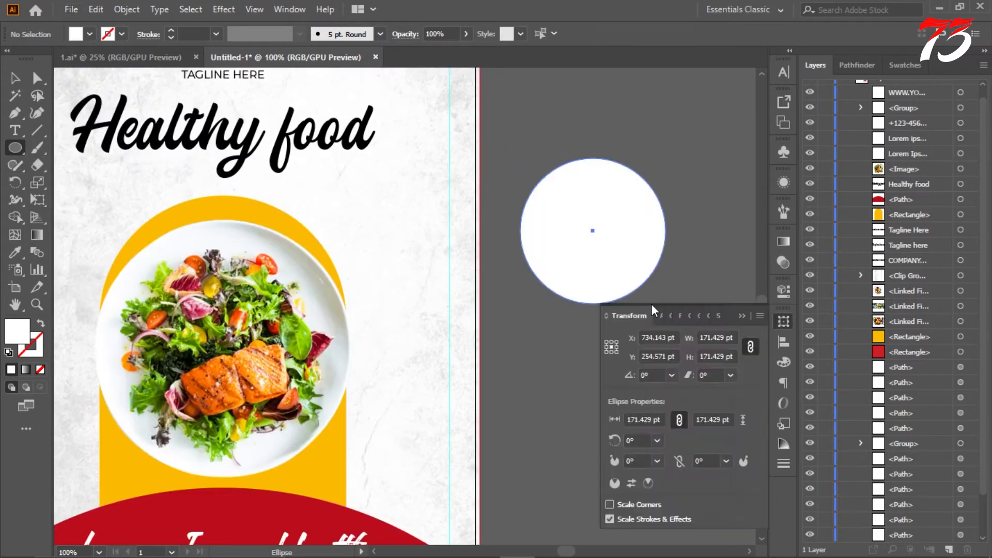
click(742, 317)
Step: Fill the new circle with the dark red of the flyer's base using the Eyedropper
click(16, 78)
click(15, 252)
scroll(328, 232, down, 3)
click(240, 295)
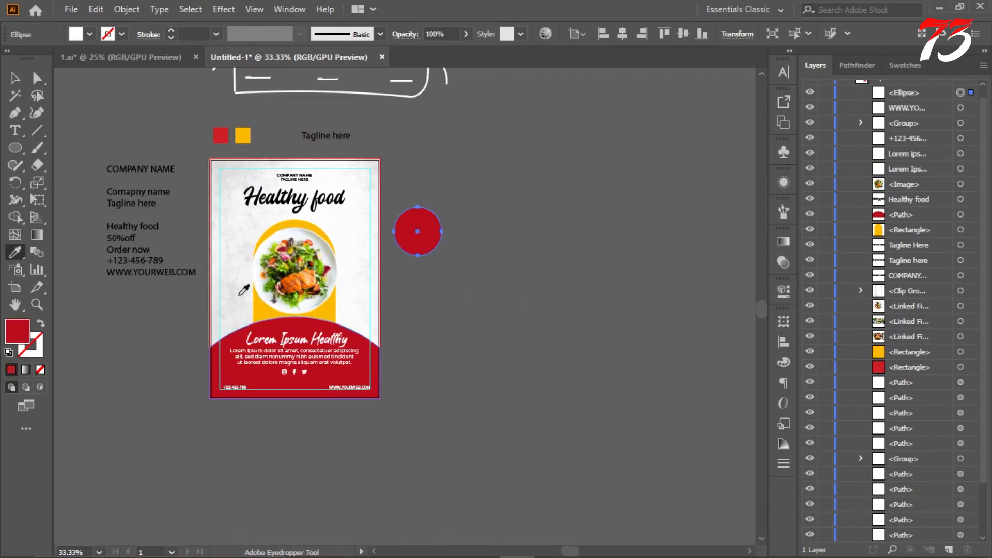
Step: Copy the red circle in place, shrink the copy slightly and position it against the lower edge of the original
scroll(445, 214, up, 4)
key(ctrl+c)
key(ctrl+f)
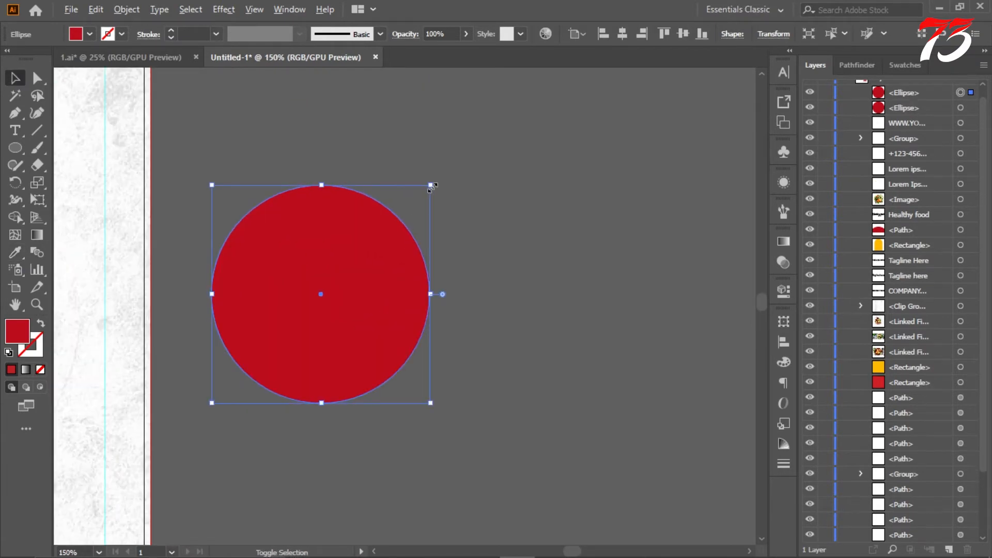
drag(431, 185, 422, 205)
scroll(367, 315, up, 2)
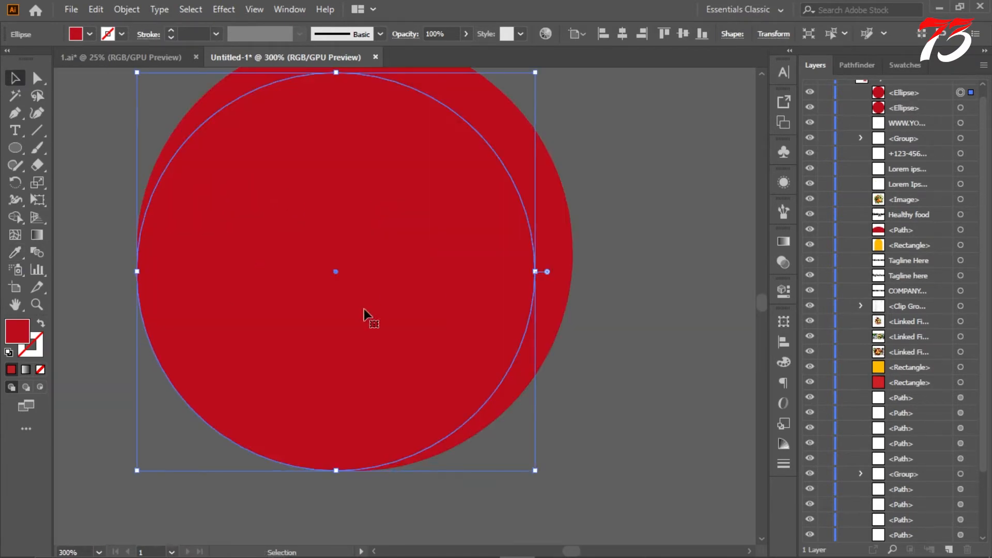
scroll(444, 283, down, 2)
scroll(441, 245, up, 1)
mouse_move(461, 273)
mouse_down()
mouse_move(482, 274)
mouse_move(473, 272)
mouse_up()
Step: Align the two red circles relative to the selection, centred horizontally with their bottom edges flush
shift+click(497, 159)
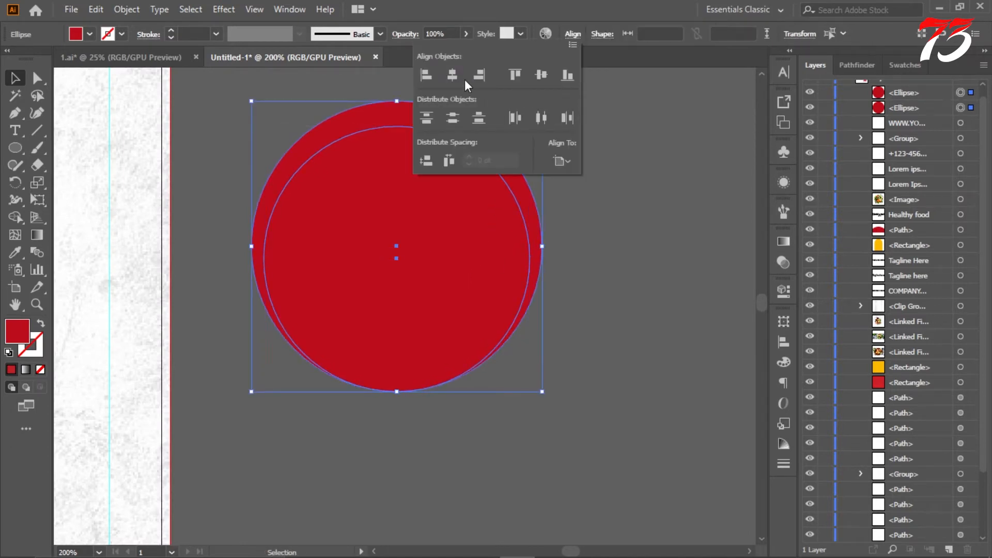
click(454, 75)
click(576, 39)
click(562, 161)
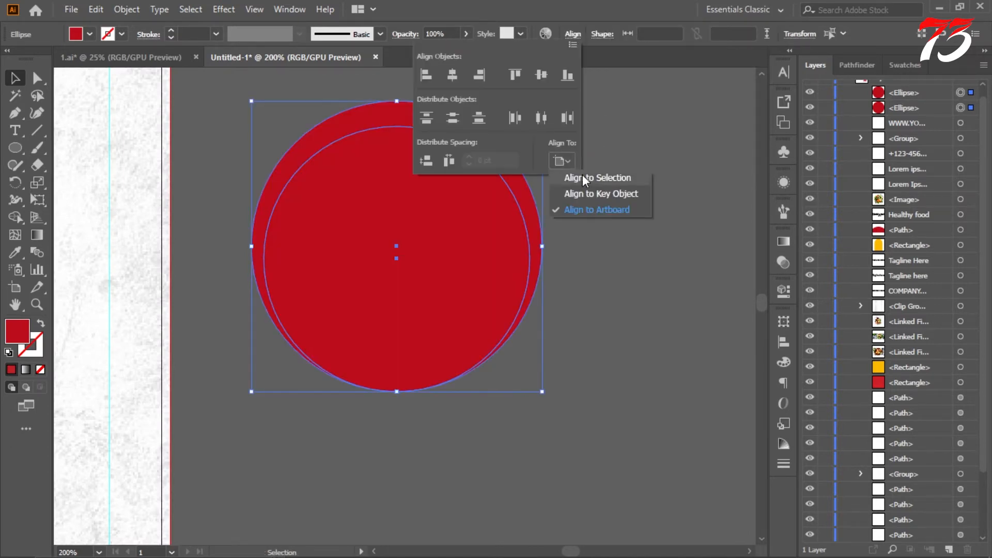
click(574, 76)
click(582, 216)
Step: Fill the smaller circle with the yellow of the arch behind the plate using the Eyedropper
click(289, 243)
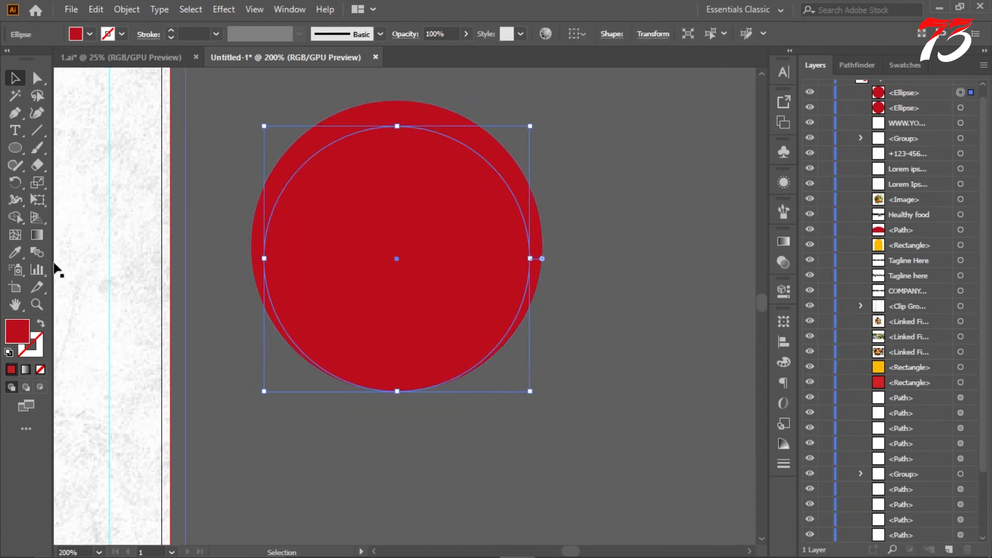
click(15, 252)
scroll(328, 241, down, 5)
click(216, 238)
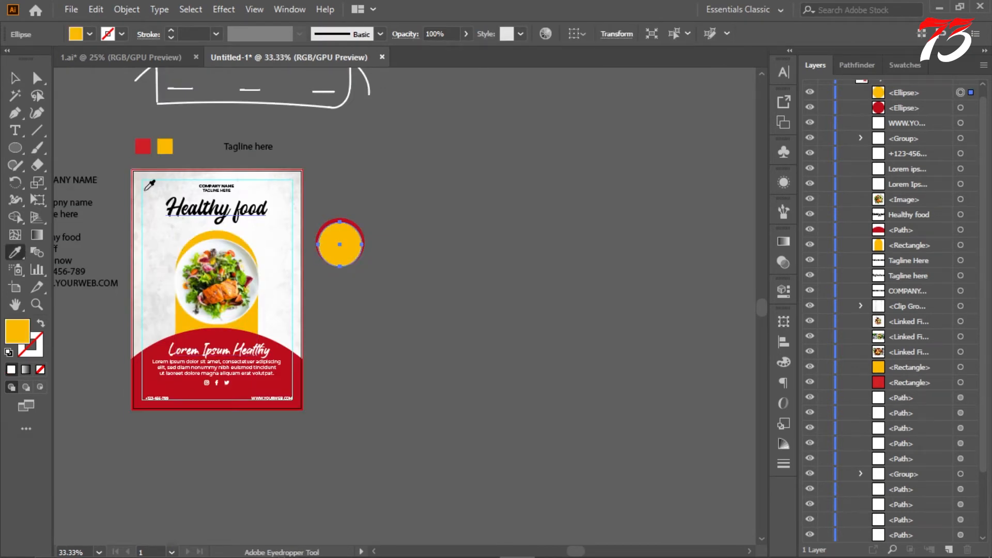
click(485, 227)
Step: Examine the overlapping red and yellow circles close up and in relation to the whole flyer
scroll(421, 217, up, 3)
scroll(374, 210, down, 2)
scroll(445, 226, up, 3)
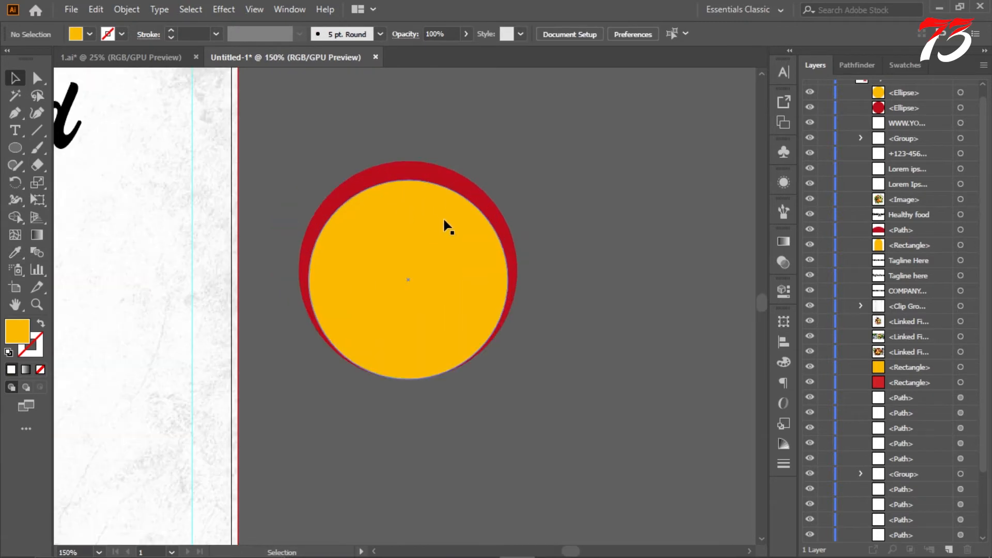
scroll(474, 243, up, 3)
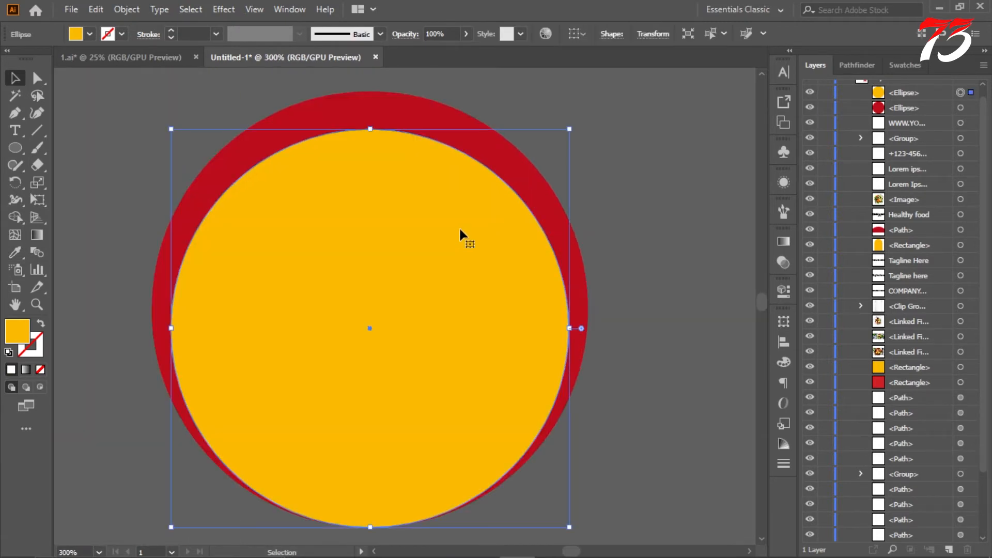
scroll(460, 230, down, 4)
click(439, 174)
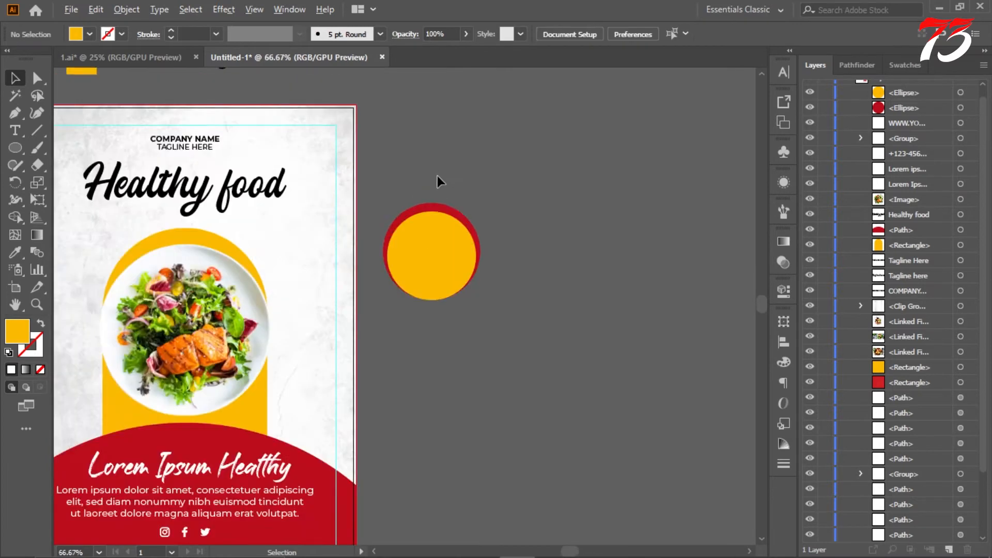
scroll(437, 181, down, 2)
scroll(444, 228, up, 3)
scroll(489, 157, down, 2)
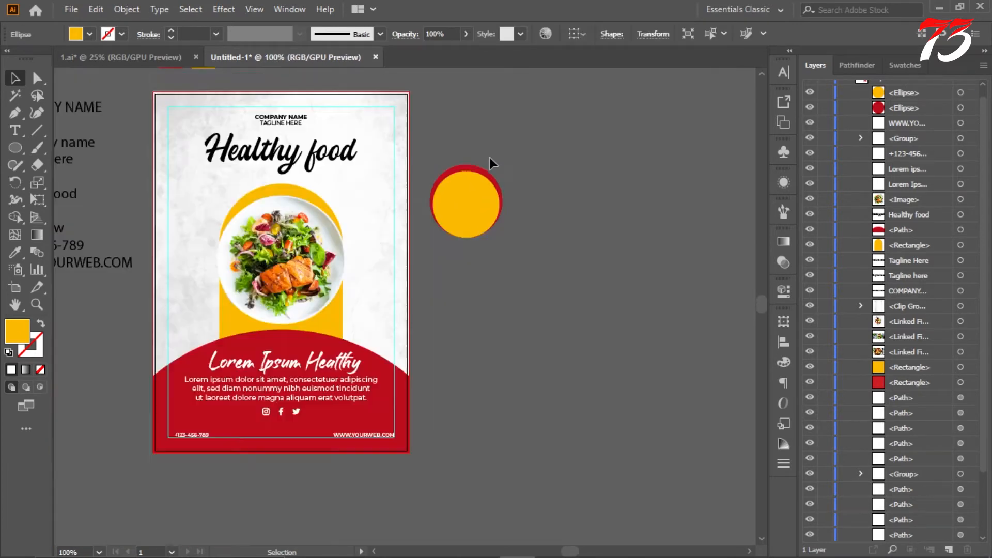
click(489, 157)
Step: Add a separate text object reading "50" above the red and yellow circles
drag(185, 162, 255, 155)
click(15, 131)
scroll(72, 204, up, 2)
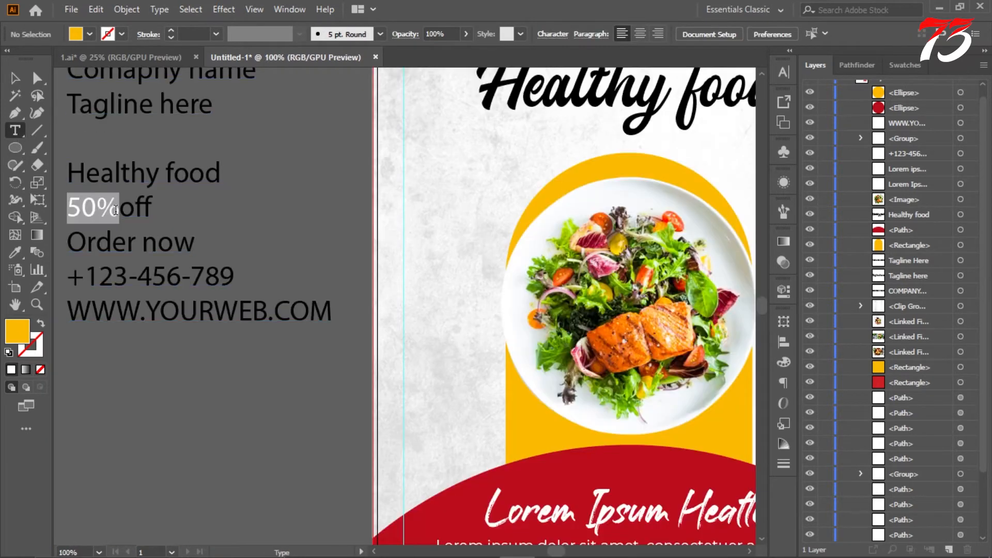
scroll(116, 209, down, 2)
scroll(354, 169, up, 2)
scroll(355, 176, up, 1)
click(351, 181)
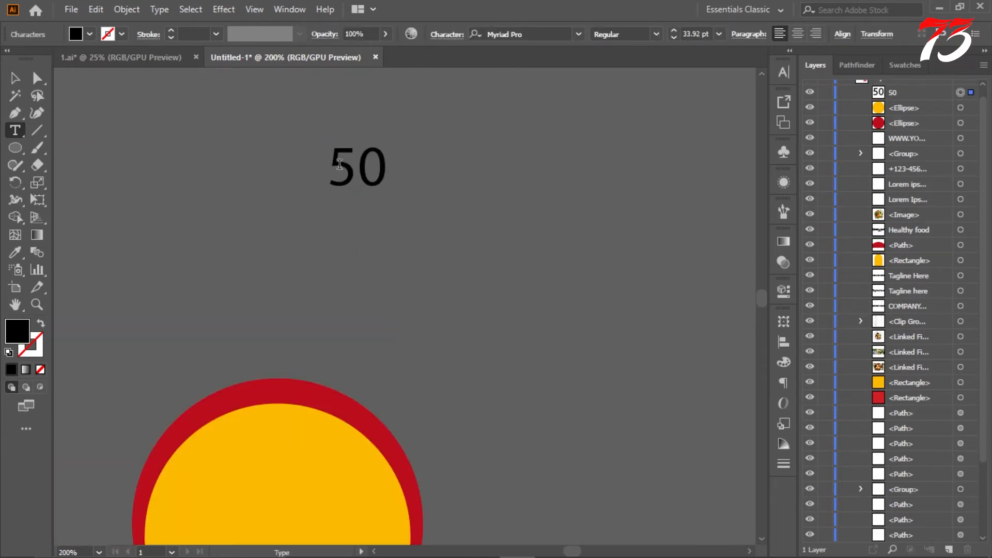
key(Escape)
Step: Set the font of the 50 text to Montserrat Black
click(784, 72)
click(757, 88)
click(666, 160)
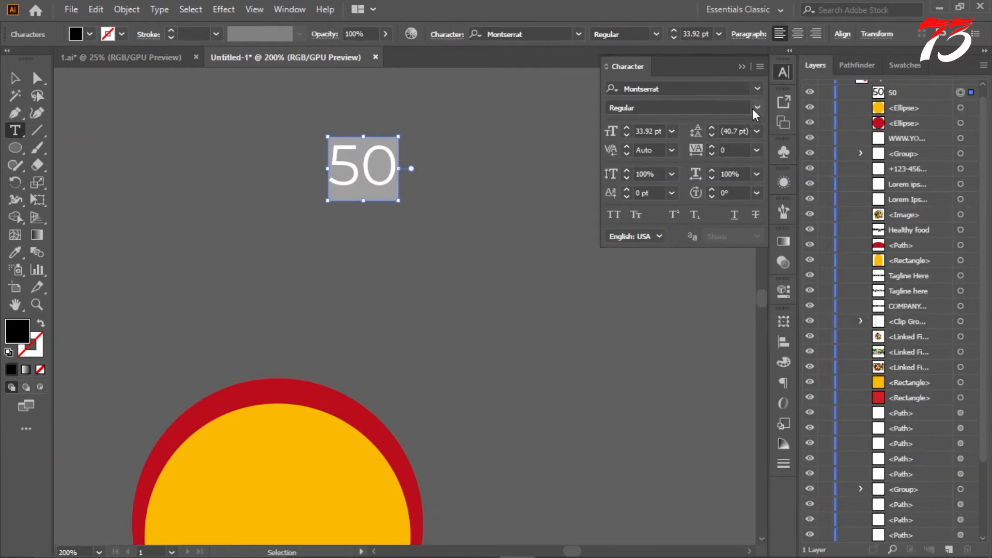
click(757, 107)
click(674, 379)
Step: Add a separate "%" text object just below the 50
click(434, 261)
text(%)
key(Escape)
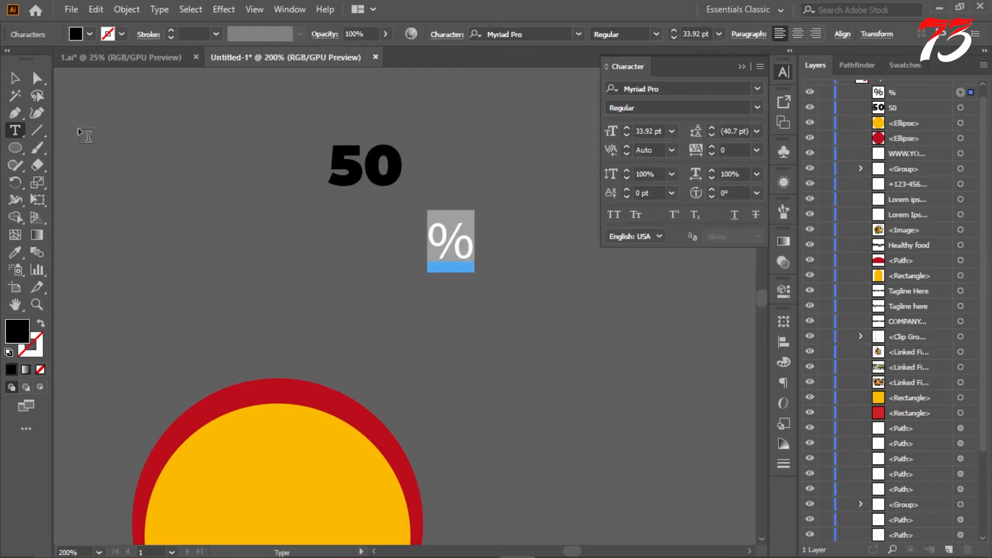
Step: Scale the percent sign down to 20.32 pt and move it over the lower-right part of the 0
key(Escape)
scroll(446, 220, up, 2)
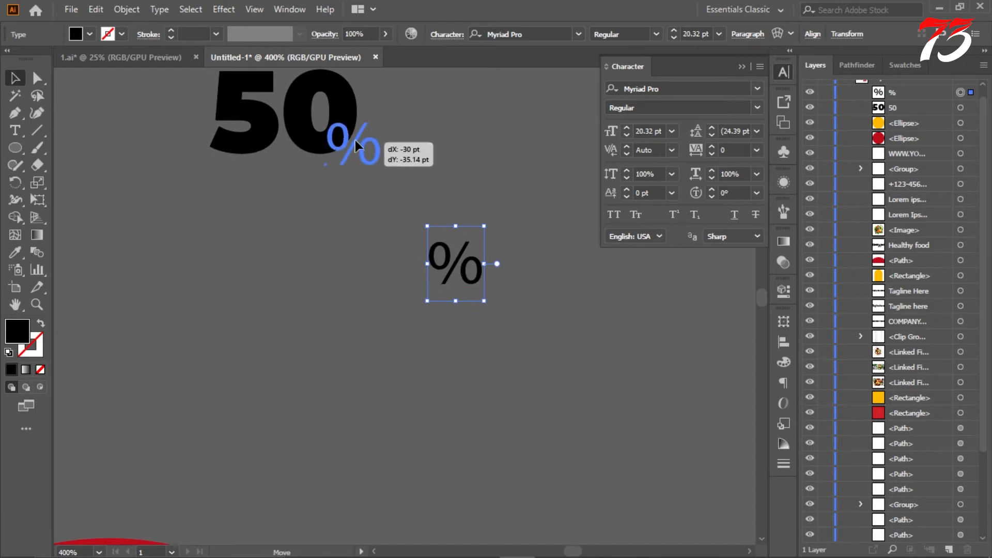
drag(346, 132, 346, 132)
Step: Convert both the 50 text and the percent sign to outlines
scroll(343, 117, up, 1)
right_click(389, 172)
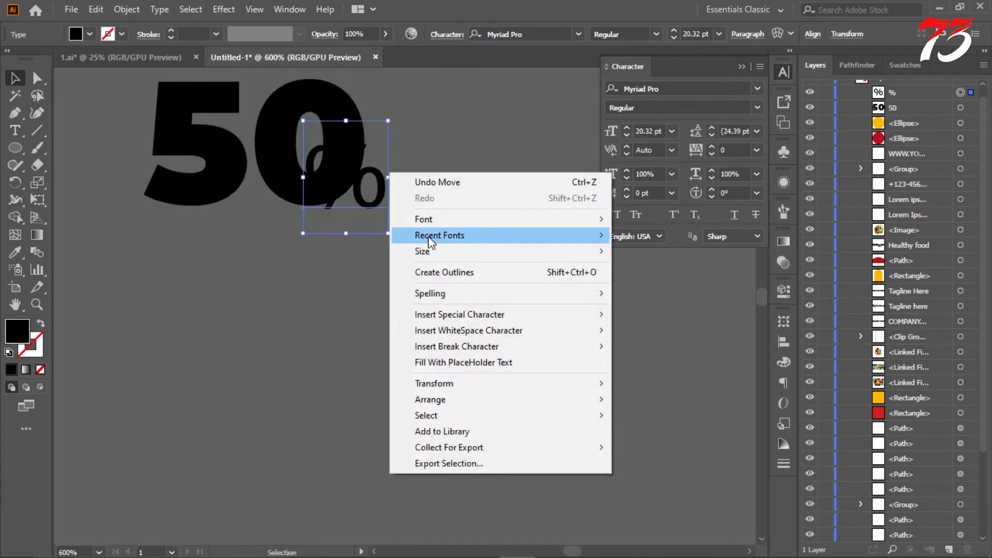
click(415, 126)
click(327, 107)
right_click(328, 103)
click(391, 196)
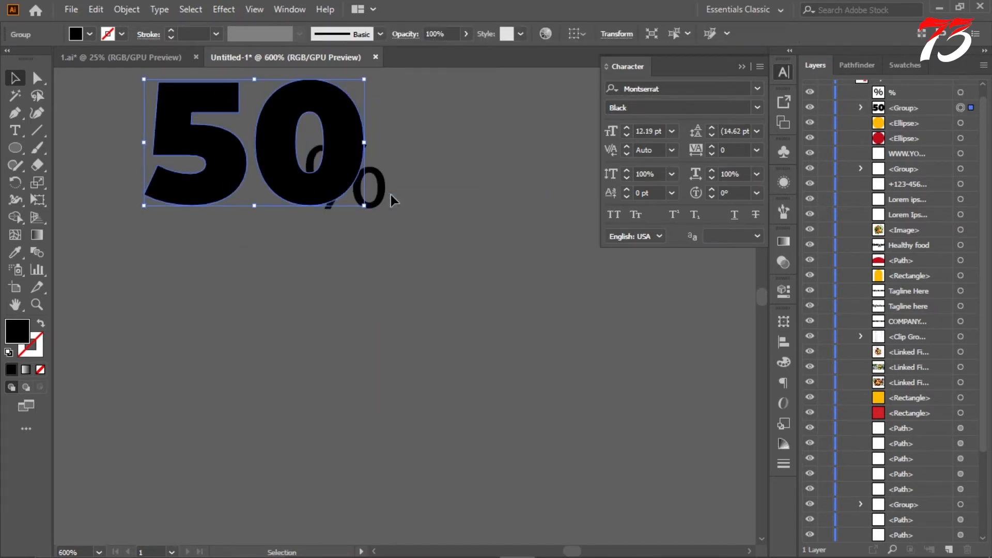
right_click(380, 194)
click(410, 290)
Step: Enlarge the outlined percent sign slightly and adjust its position over the lower-right part of the 0
scroll(405, 206, up, 2)
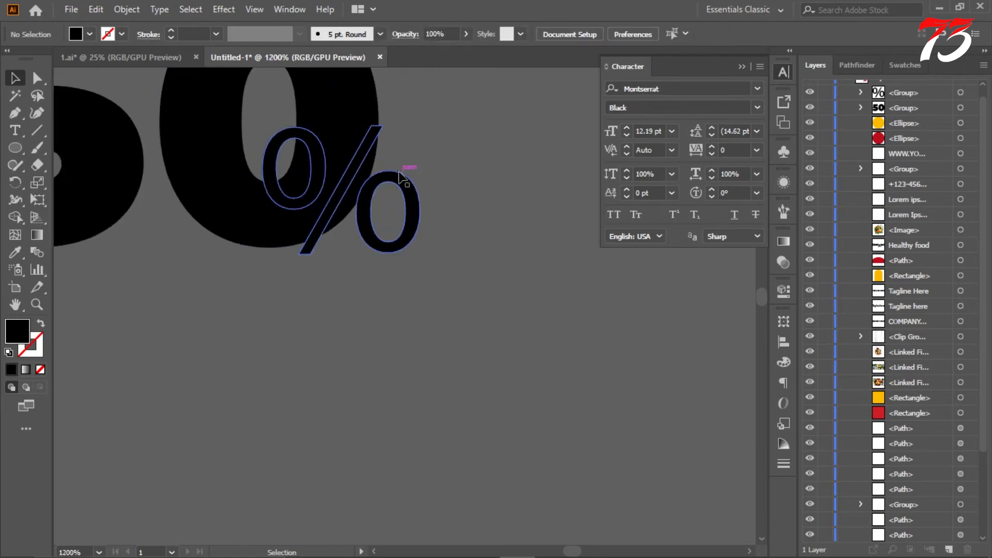
drag(425, 125, 435, 117)
scroll(390, 221, up, 1)
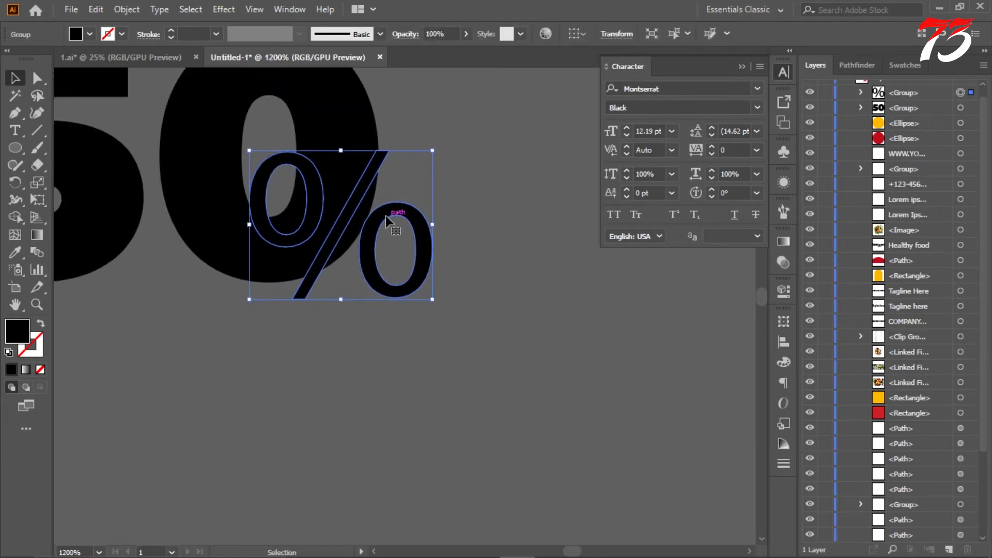
drag(391, 215, 400, 204)
scroll(400, 211, up, 1)
scroll(388, 201, down, 3)
scroll(382, 181, up, 2)
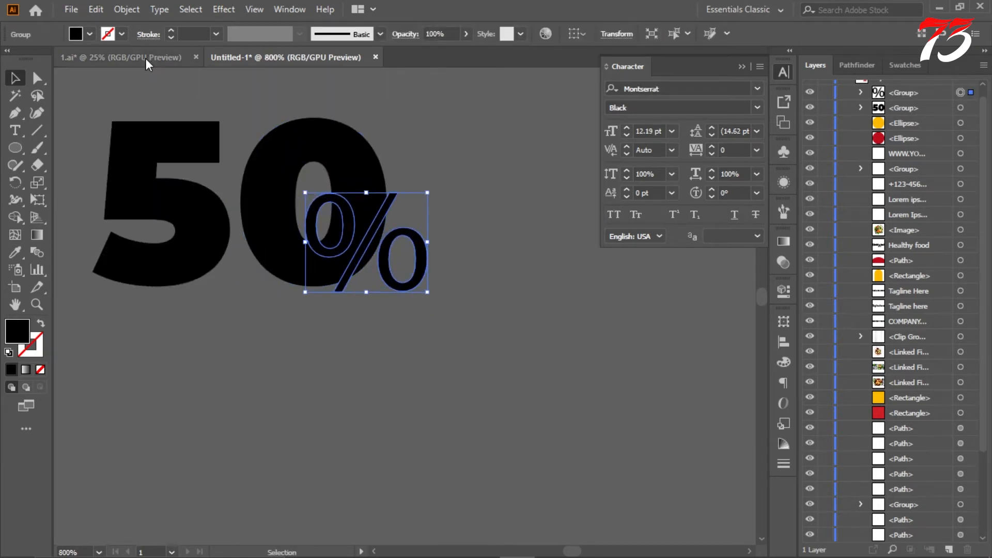
Step: Create an offset path of 1 pt with miter joins around the percent sign
click(139, 10)
mouse_move(197, 354)
click(377, 403)
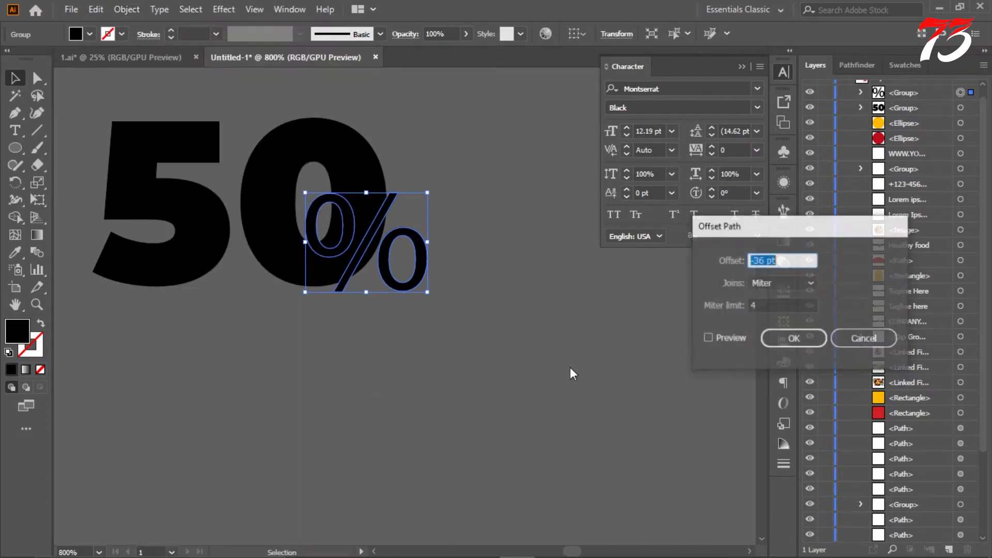
click(707, 338)
click(764, 262)
scroll(763, 261, down, 5)
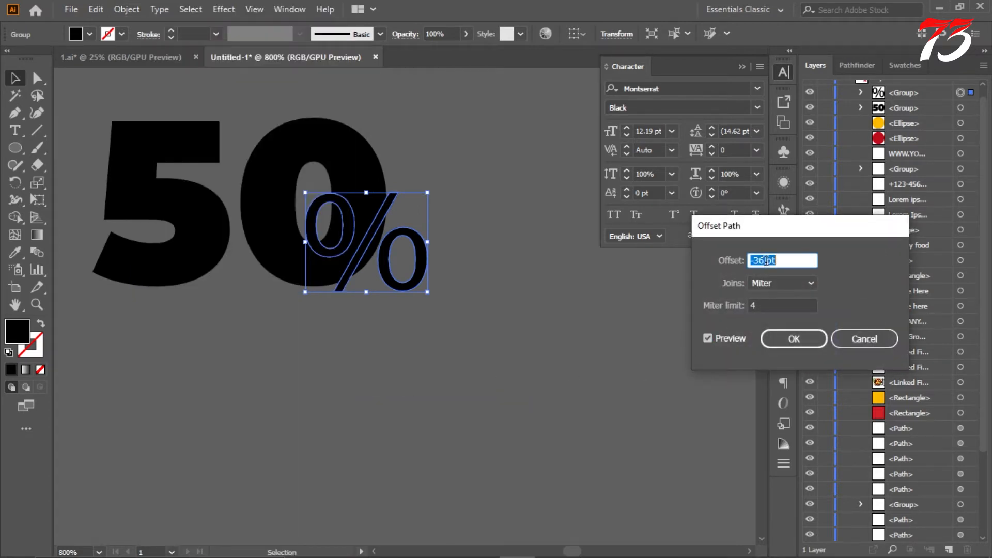
scroll(769, 261, up, 12)
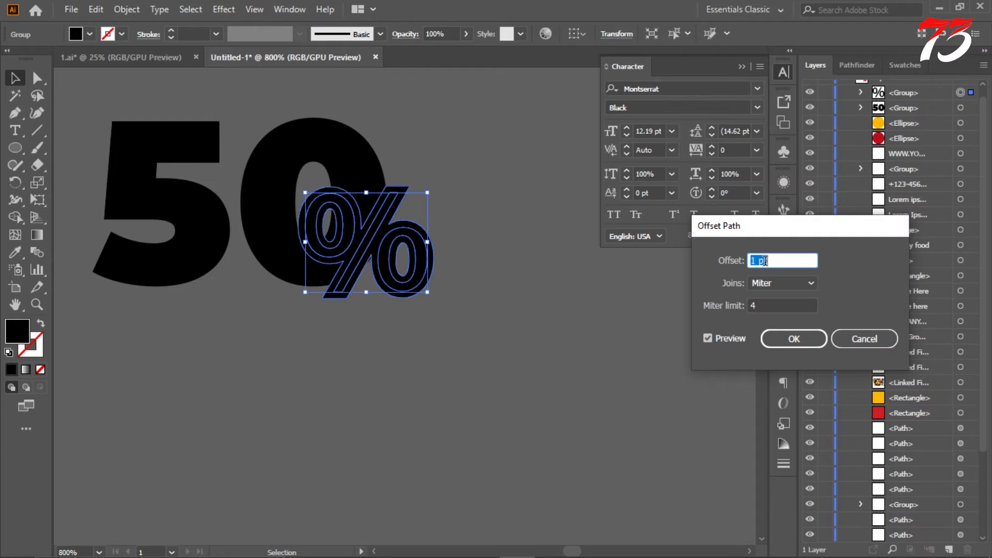
click(784, 340)
Step: Ungroup the outlined 50 and the percent sign with its offset copy into separate shapes
shift+click(362, 158)
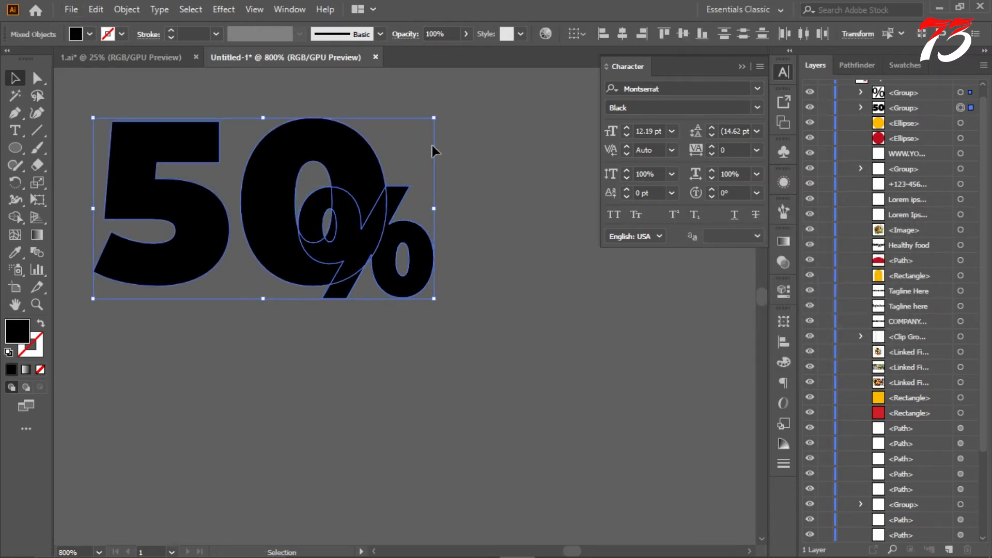
right_click(368, 142)
click(428, 262)
click(349, 150)
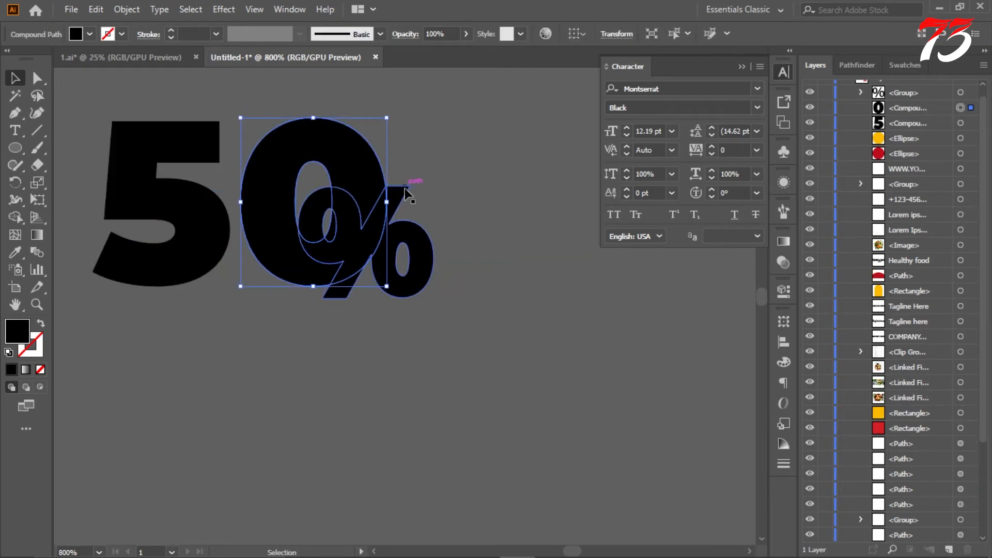
right_click(406, 189)
click(453, 310)
click(426, 215)
Step: Subtract the offset percent shape from the 0 with the Minus Front pathfinder operation
click(399, 193)
shift+click(348, 155)
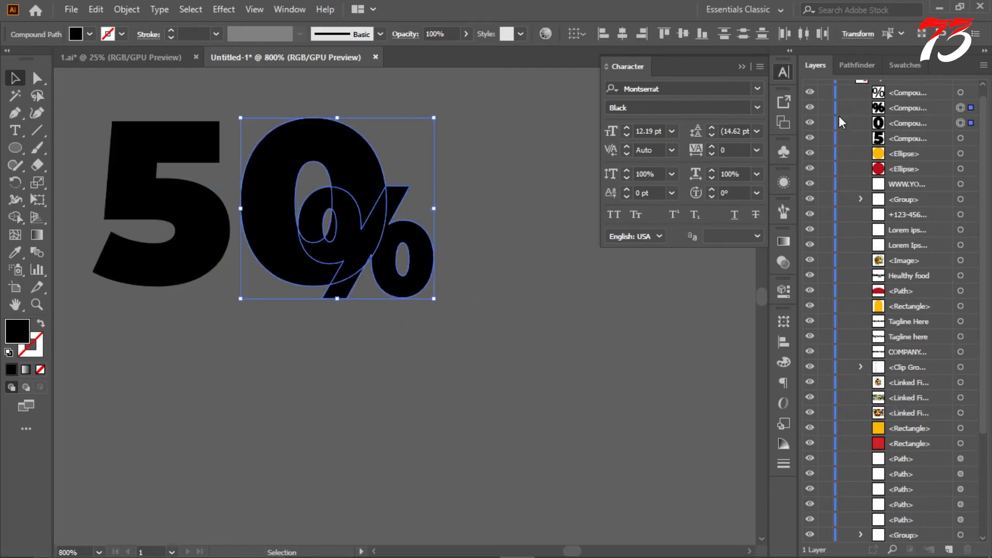
click(857, 65)
click(864, 105)
Step: Delete the leftover slivers of the 0 inside and beside the percent sign, and leave isolation mode
double_click(371, 258)
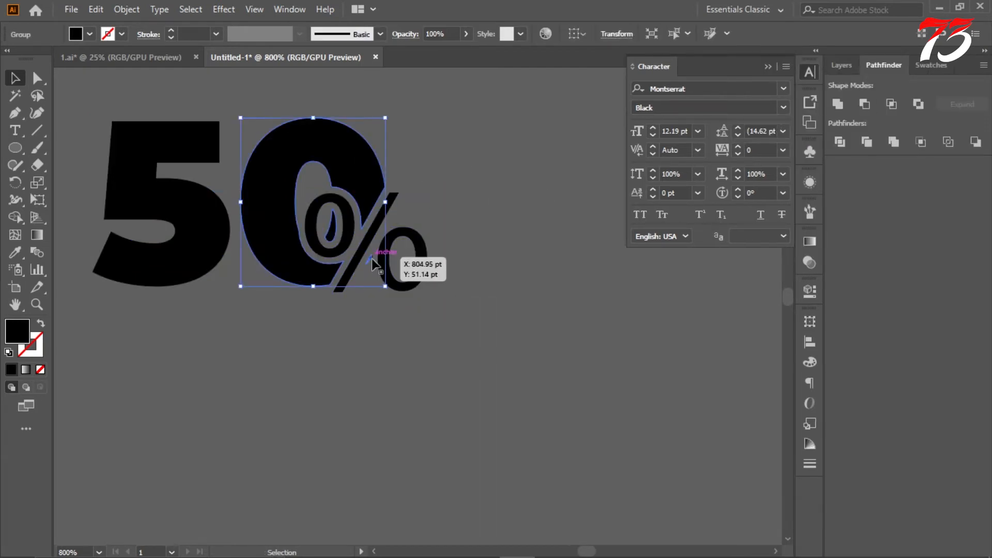
double_click(333, 234)
key(Delete)
double_click(491, 214)
scroll(491, 213, up, 1)
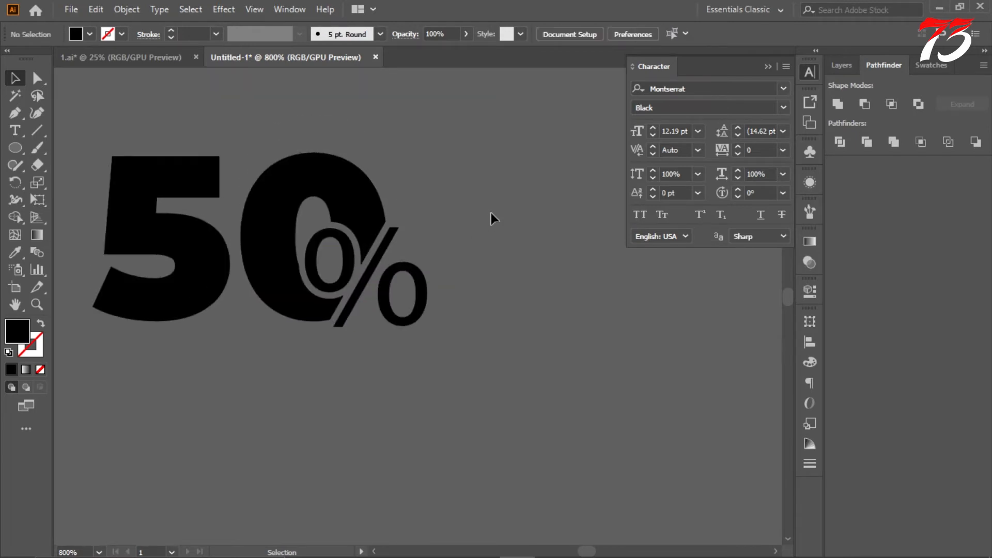
Step: Add the text "off" below the 50% lettering and set it in all caps
scroll(491, 213, down, 4)
drag(369, 173, 517, 252)
key(ctrl+=)
key(ctrl+shift+a)
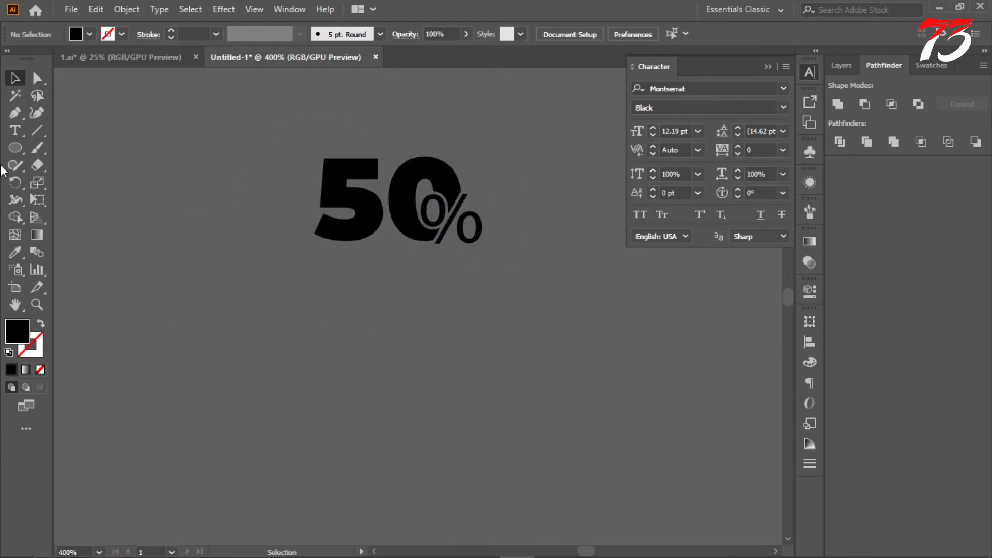
key(t)
click(382, 317)
text(off)
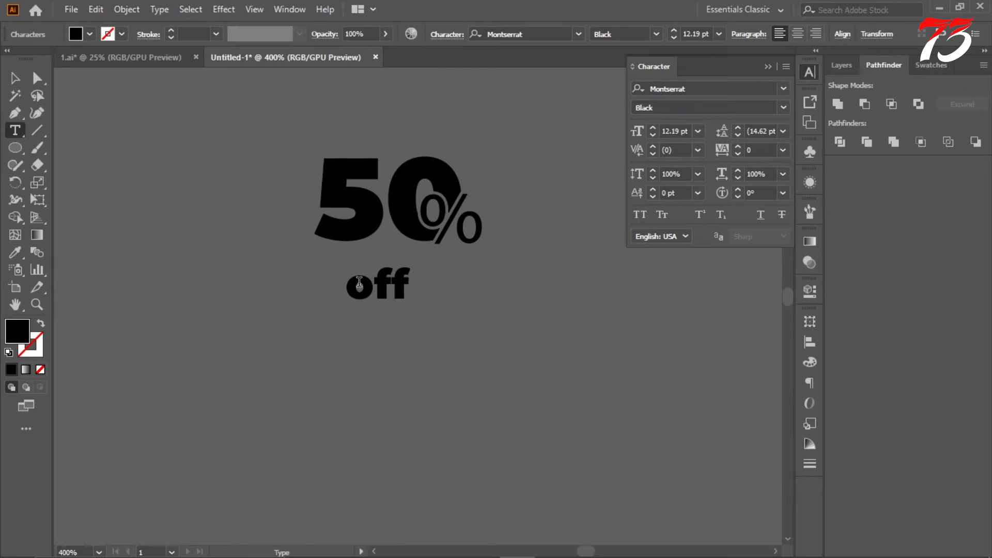
key(ctrl+a)
click(640, 215)
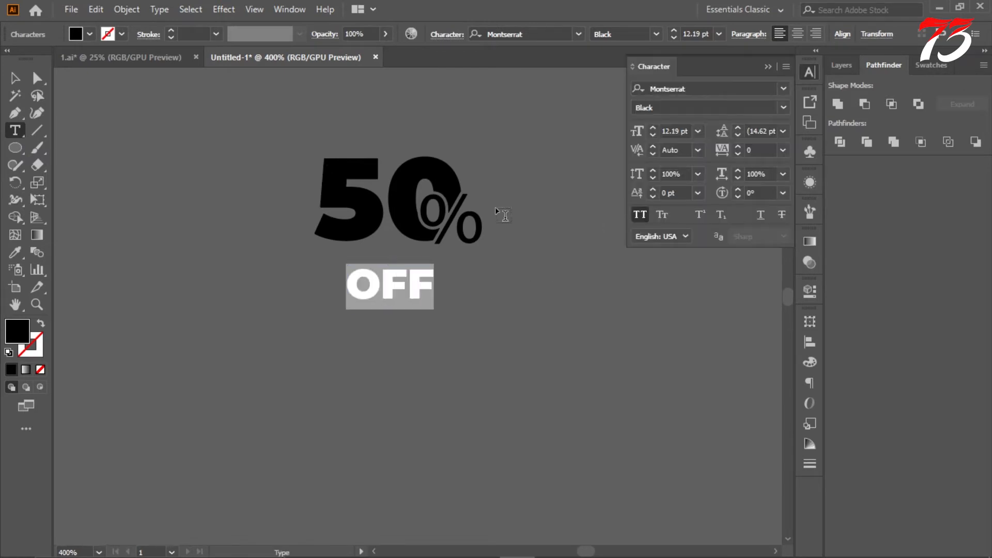
Step: Set the OFF text to Bold and enlarge it to about 22.9 pt directly beneath the 50%
click(782, 108)
click(680, 317)
key(Escape)
key(ctrl+=)
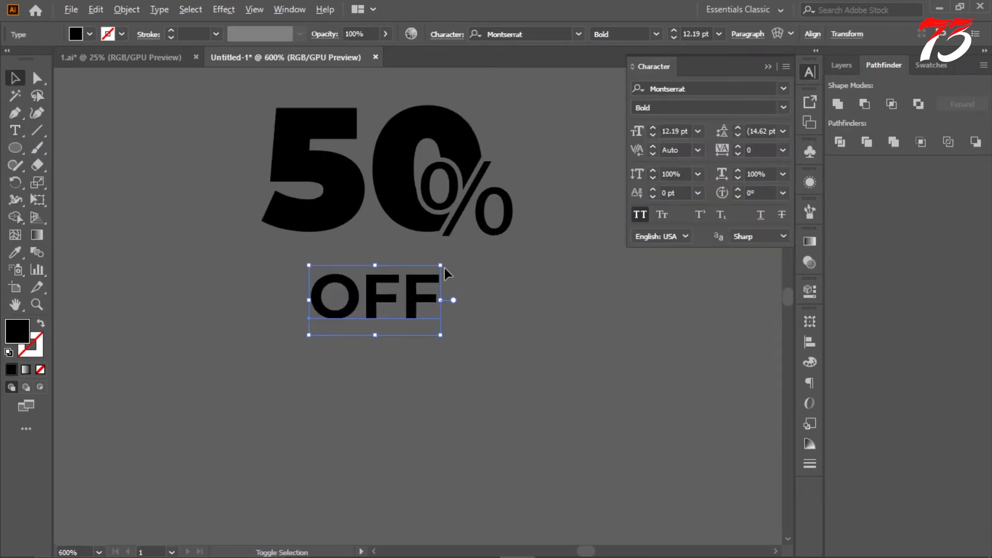
drag(442, 268, 534, 235)
mouse_move(437, 304)
mouse_down()
mouse_move(438, 252)
mouse_move(437, 304)
mouse_up()
click(520, 282)
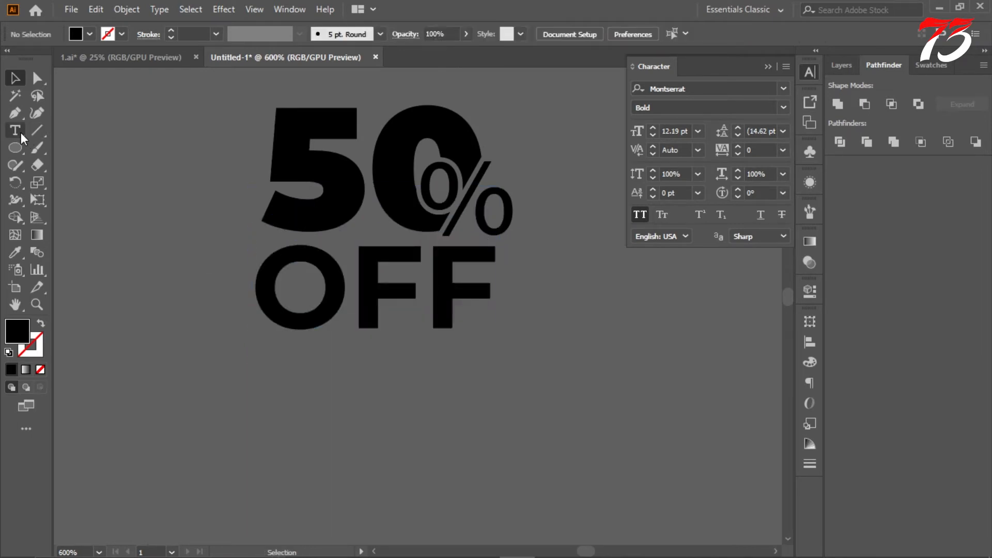
Step: Change the OFF text's weight to SemiBold and group it with the 50% lettering
double_click(278, 273)
click(785, 108)
click(690, 277)
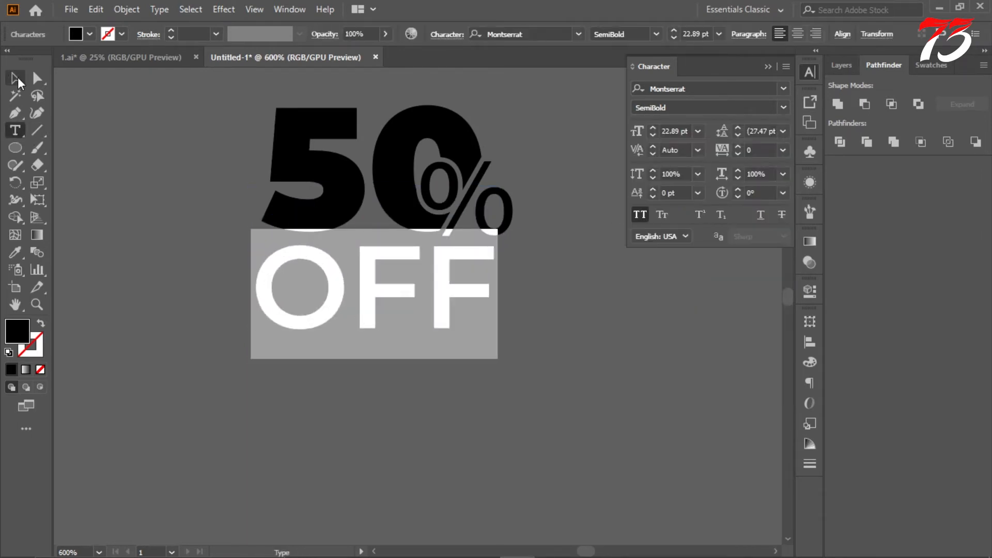
click(15, 78)
drag(217, 117, 572, 361)
key(ctrl+g)
key(ctrl+1)
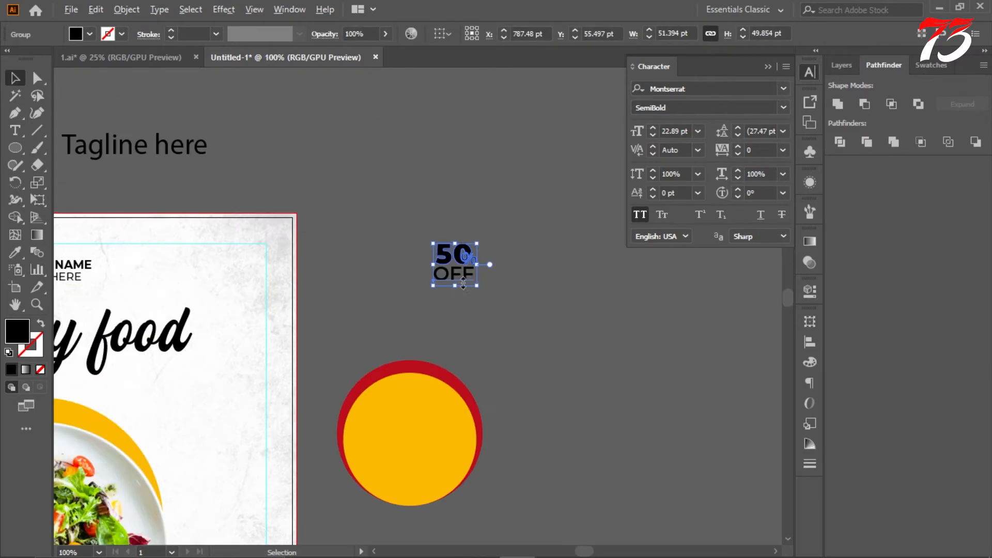
Step: Fill the 50% OFF group with white
double_click(20, 331)
drag(656, 238, 608, 187)
click(959, 202)
click(558, 258)
Step: Move the 50% OFF group onto the yellow circle and enlarge it to about 94 × 91 pt
scroll(448, 189, down, 3)
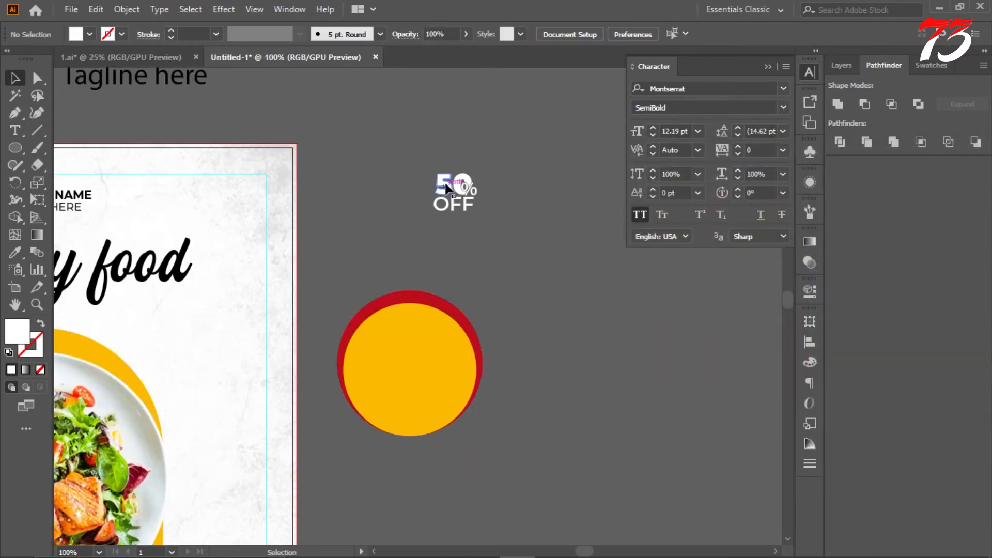
drag(418, 324, 449, 410)
scroll(421, 380, up, 2)
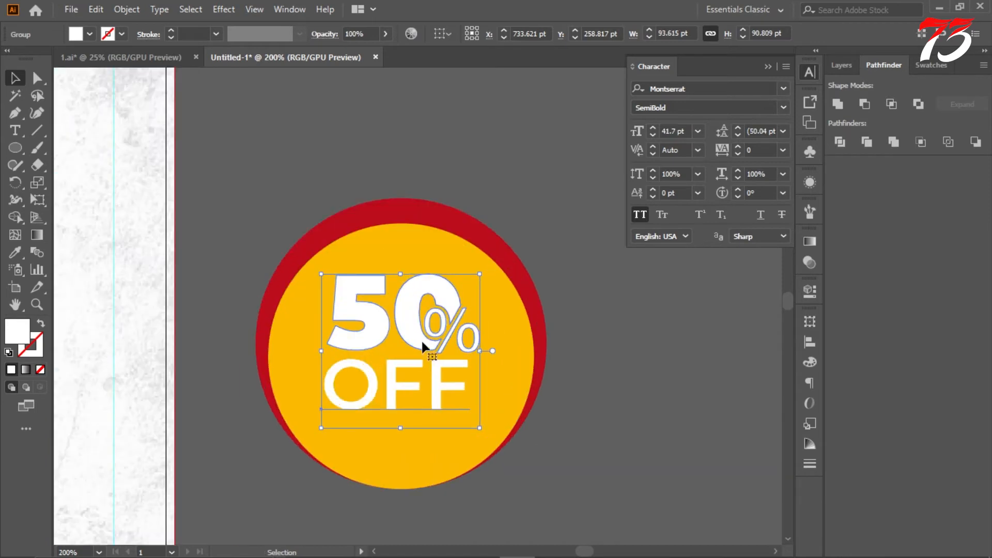
Step: Reapply the fill colour to the OFF text alone and reselect the whole 50% OFF group
drag(330, 377, 519, 402)
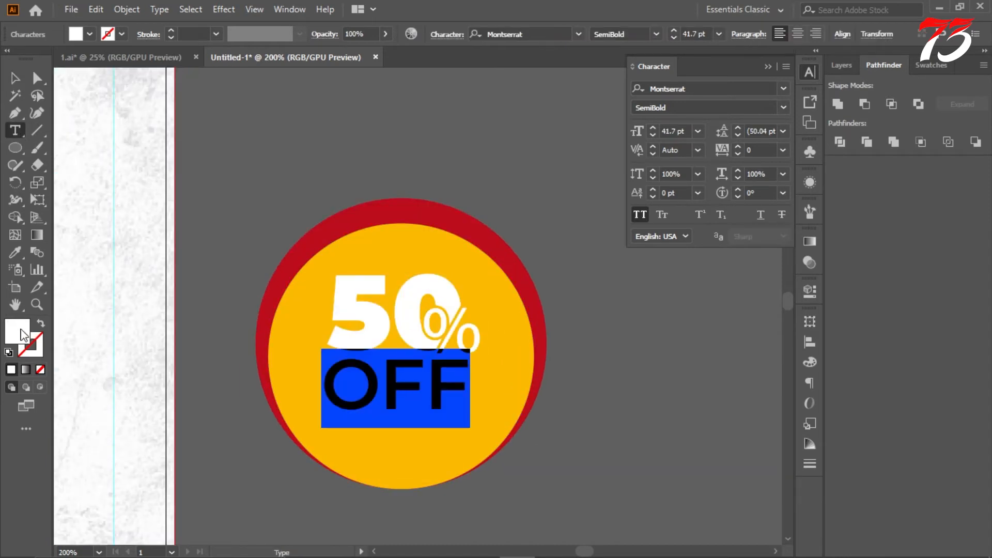
double_click(23, 333)
click(956, 204)
click(15, 79)
shift+click(414, 307)
key(ctrl+g)
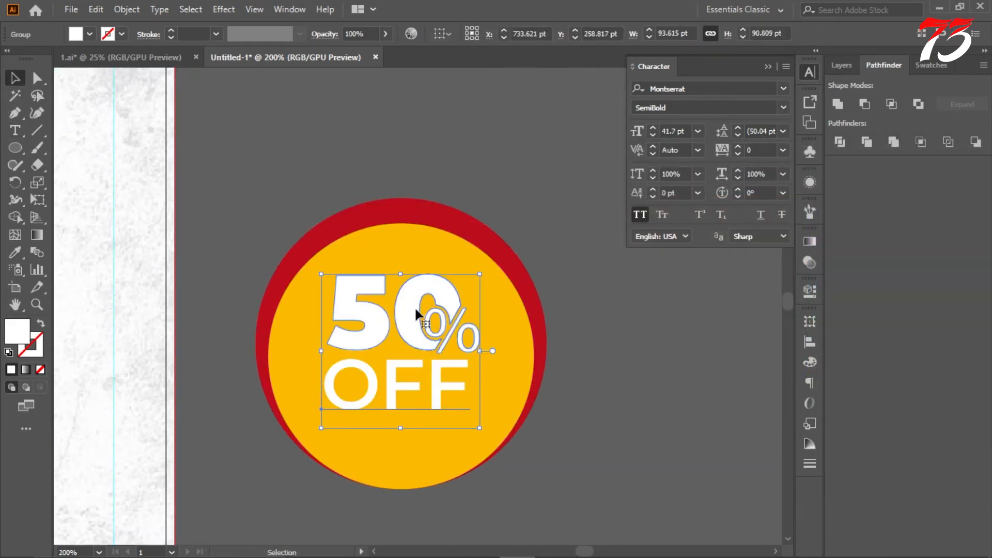
Step: Centre the 50% OFF group in the yellow circle and enlarge it to about 100 × 97 pt
scroll(415, 350, up, 1)
drag(413, 349, 411, 301)
drag(511, 416, 529, 437)
drag(527, 431, 527, 430)
scroll(537, 346, down, 4)
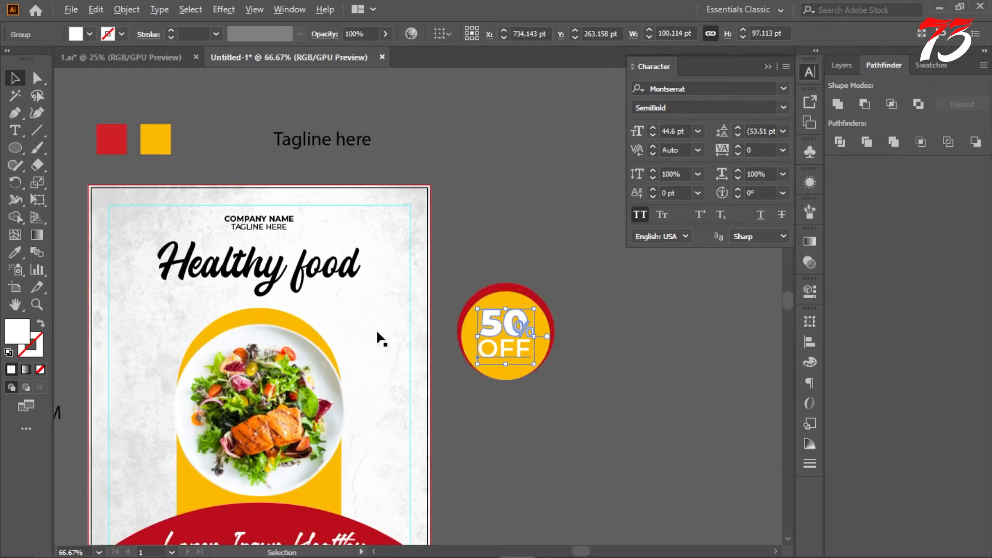
Step: Recolour the 50% OFF group with the red swatch and replace that fill with dark grey 232323
click(16, 254)
click(113, 142)
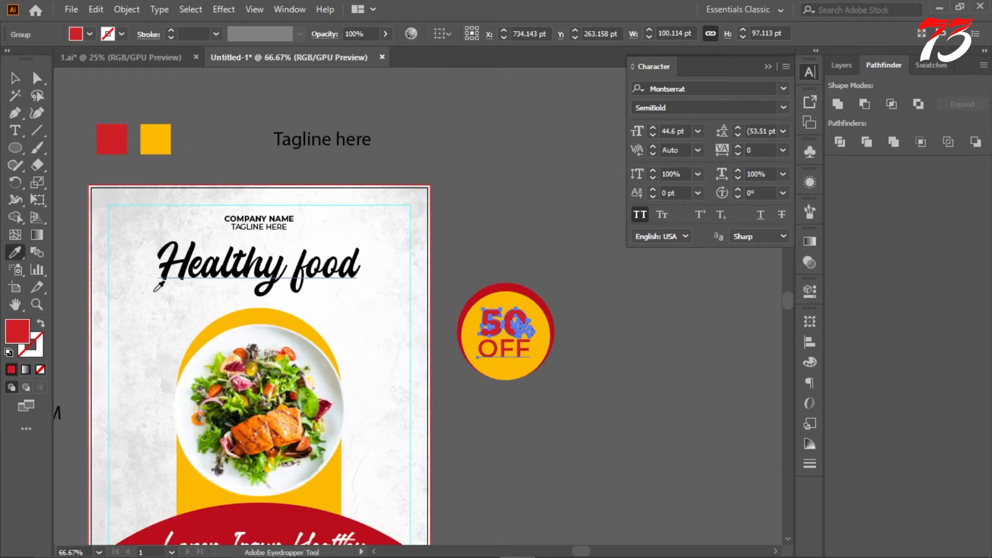
double_click(35, 330)
text(2d2d2d)
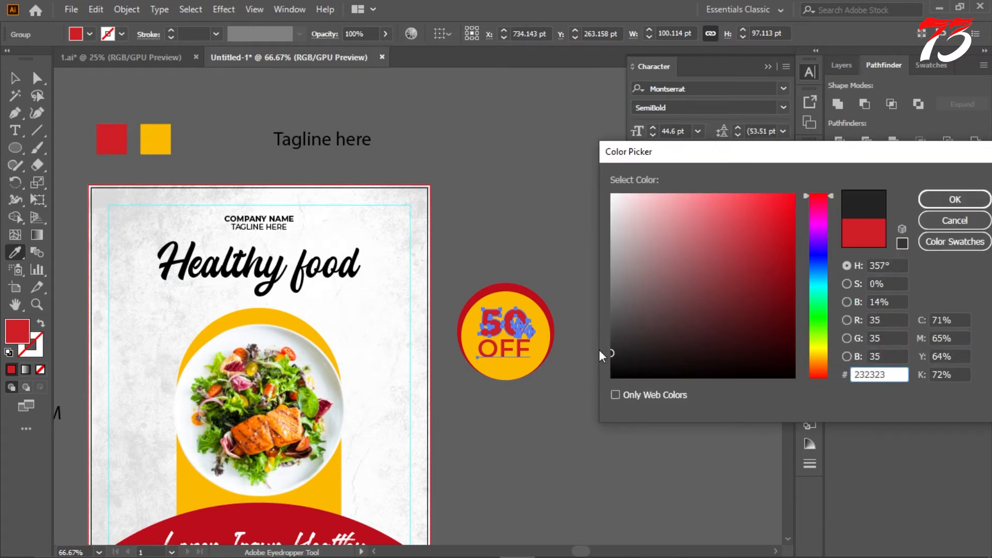
key(Return)
key(v)
scroll(544, 245, down, 1)
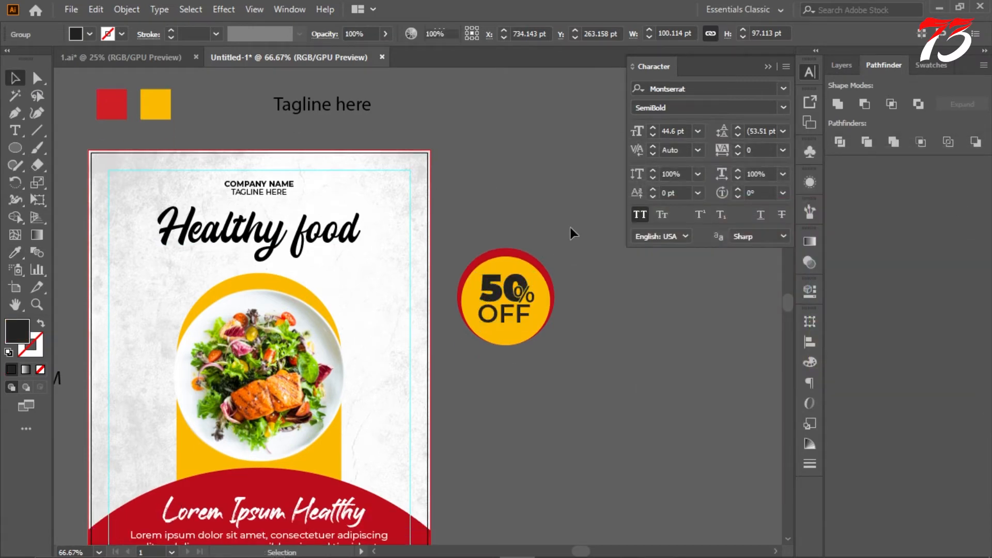
Step: Group the 50% OFF lettering with the red and yellow circles as one badge
drag(460, 238, 557, 380)
key(ctrl+g)
click(581, 341)
Step: Place the badge on the flyer right of the salad plate, scaled down and slightly tilted
scroll(598, 310, down, 4)
scroll(569, 341, up, 2)
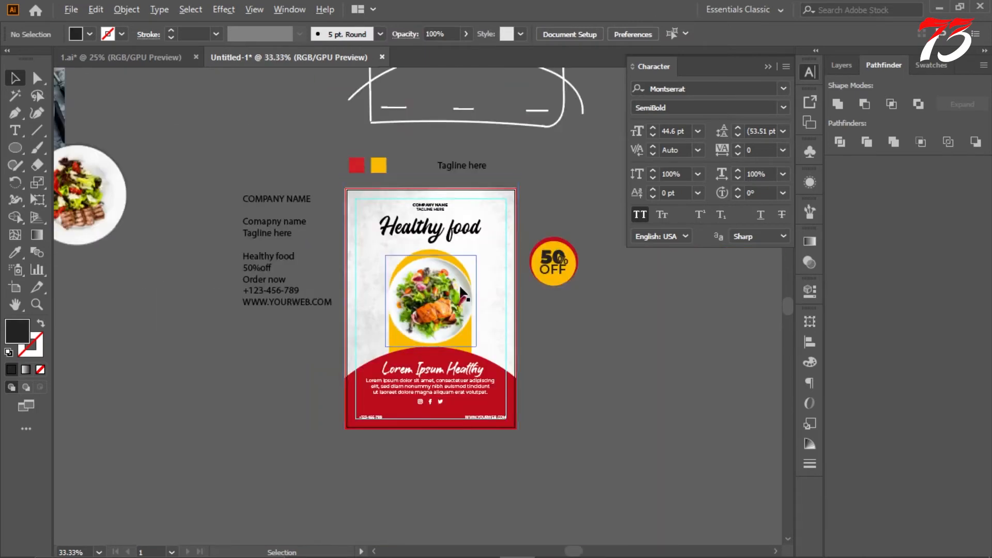
scroll(459, 292, up, 2)
drag(485, 238, 369, 247)
scroll(364, 248, up, 2)
drag(478, 159, 423, 217)
drag(417, 330, 397, 342)
drag(398, 255, 393, 263)
click(568, 268)
scroll(568, 268, down, 3)
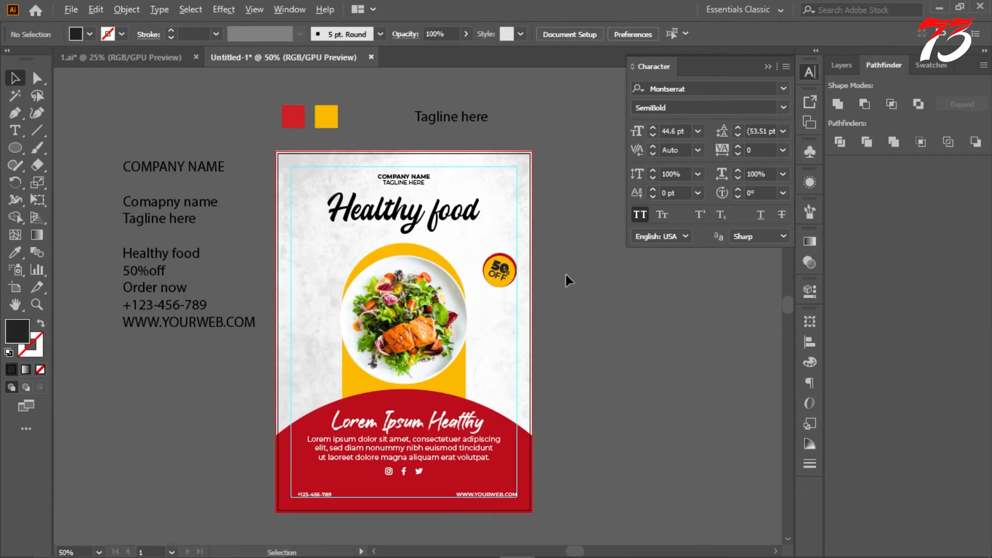
Step: Draw an S-shaped curve with the Pen tool beside the flyer and swap its fill to a stroke
scroll(481, 266, up, 2)
scroll(237, 204, down, 1)
key(p)
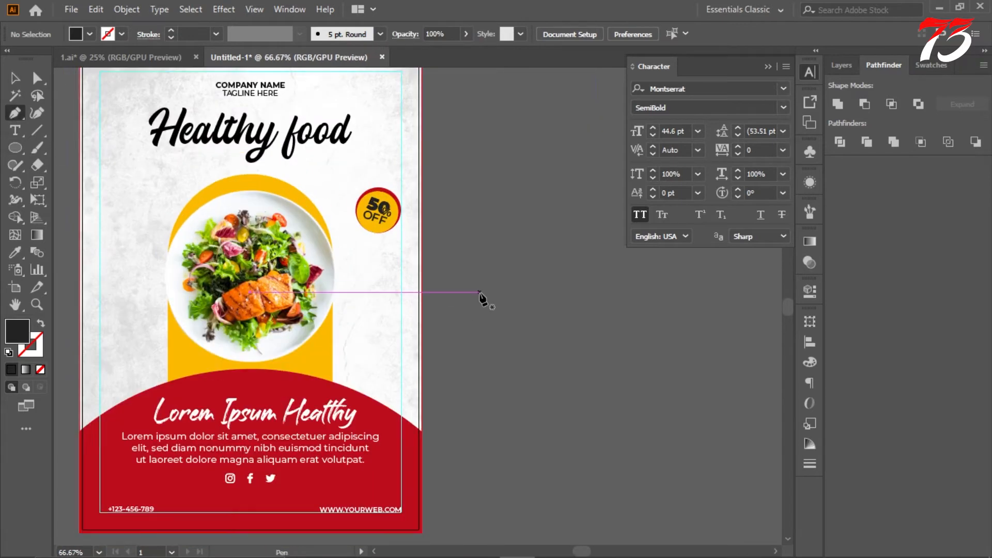
click(479, 295)
drag(541, 219, 566, 203)
click(555, 151)
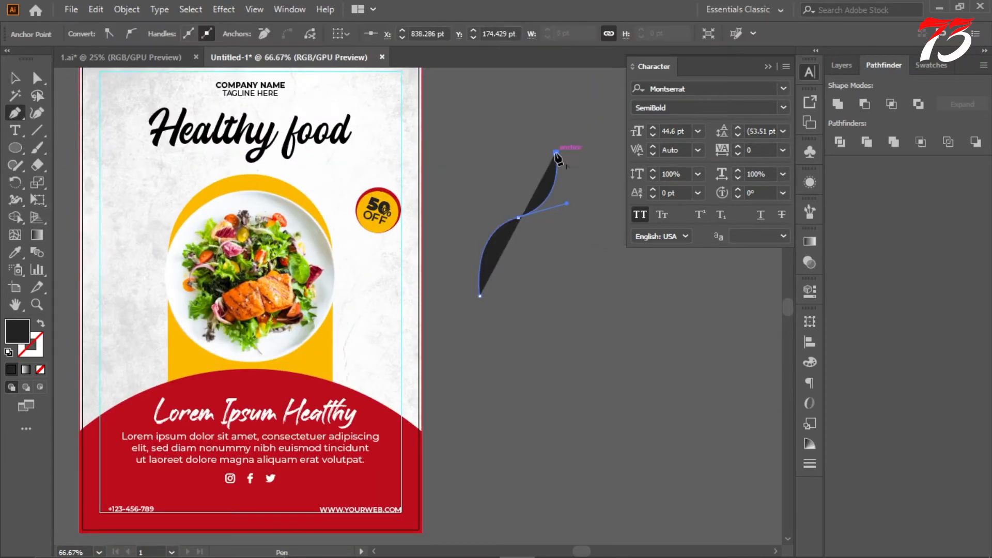
click(39, 325)
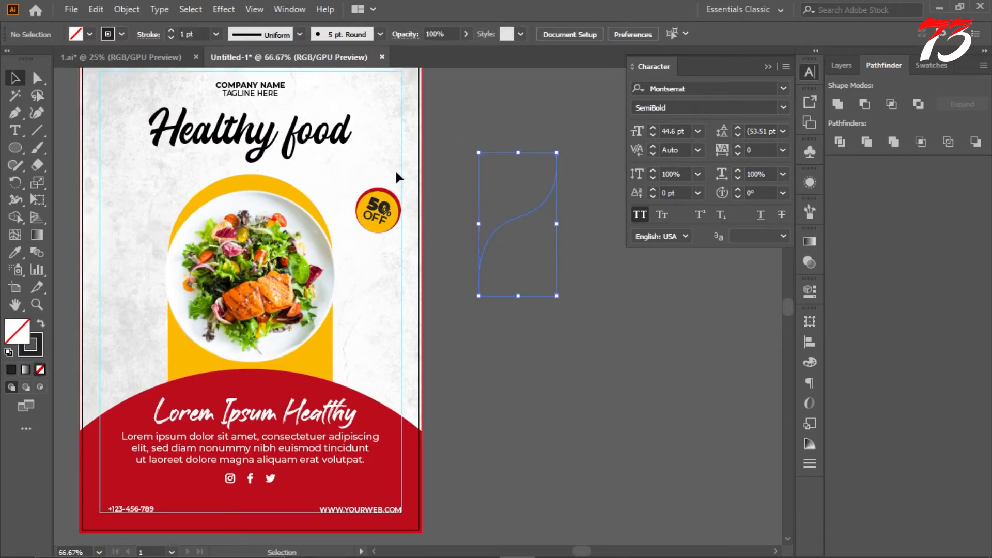
Step: Set the S-curve's stroke weight to 5 pt and turn it into a dashed line
click(183, 33)
click(147, 34)
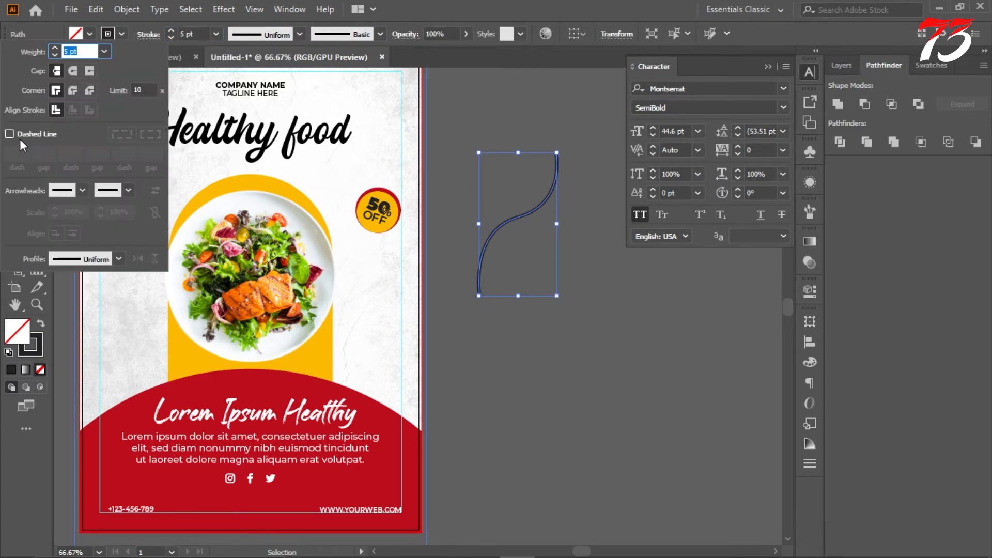
click(9, 134)
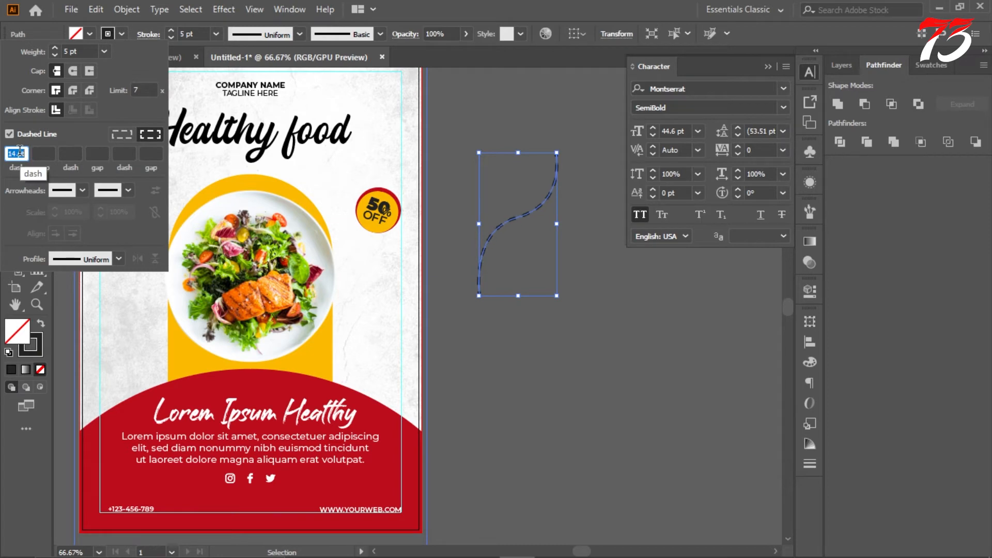
click(493, 129)
click(557, 174)
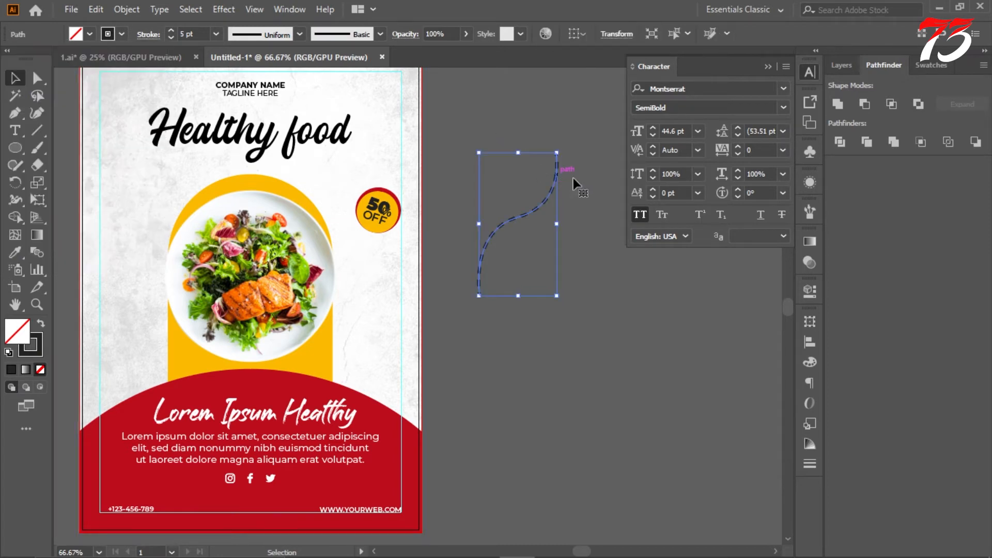
Step: Create a 3-sided polygon with a 50 pt radius above the dashed curve, with a dark fill and no stroke
scroll(575, 179, up, 1)
click(599, 122)
scroll(600, 129, up, 4)
drag(15, 148, 93, 200)
click(396, 221)
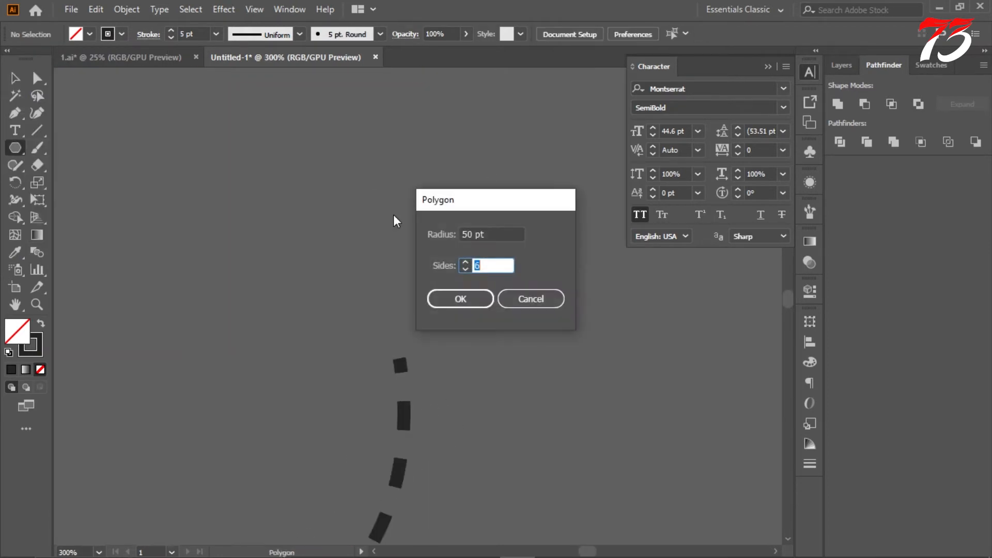
text(3)
key(Return)
click(41, 323)
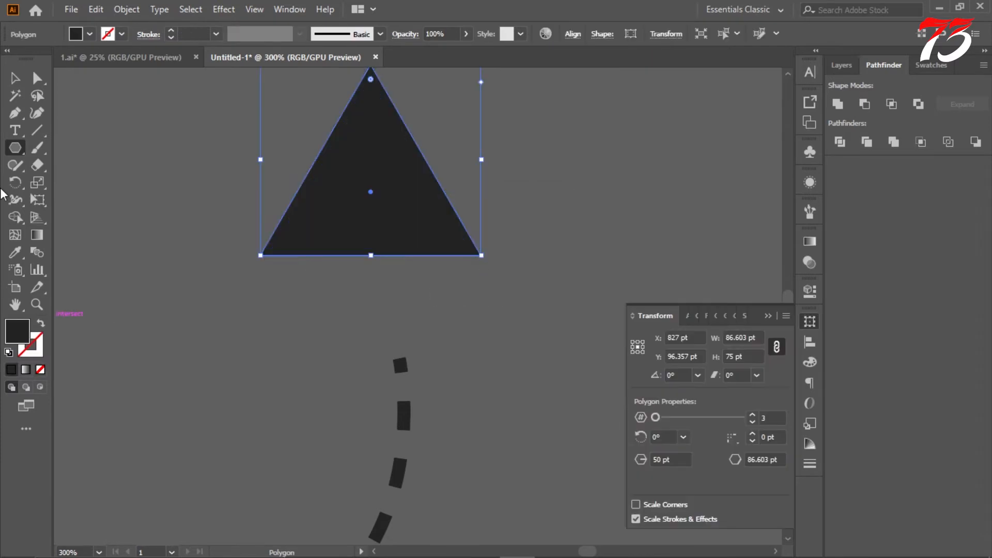
Step: Move the triangle onto the upper end of the dashed curve and rotate it slightly to follow the line
key(a)
drag(373, 227, 403, 329)
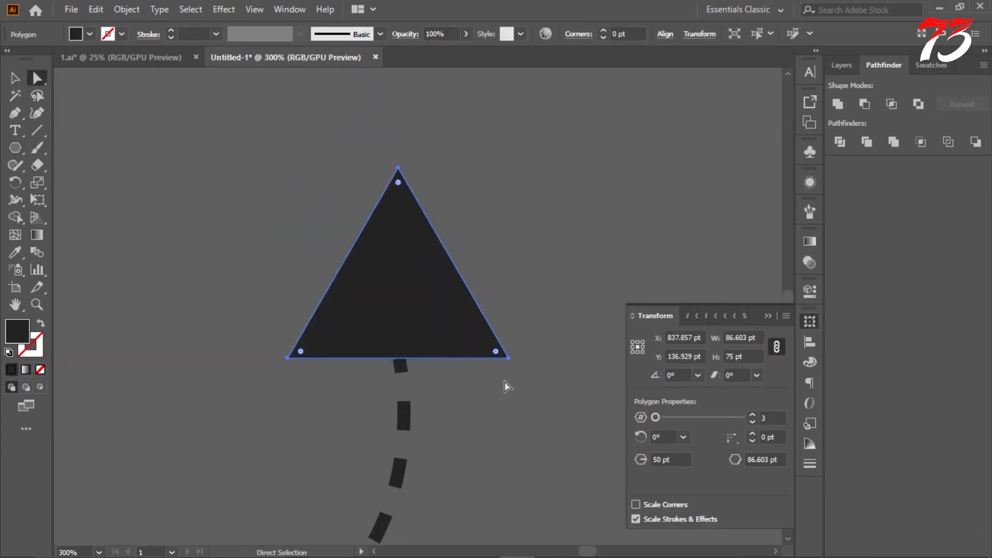
key(v)
drag(513, 364, 520, 355)
scroll(418, 356, up, 2)
drag(440, 327, 419, 331)
drag(594, 360, 599, 350)
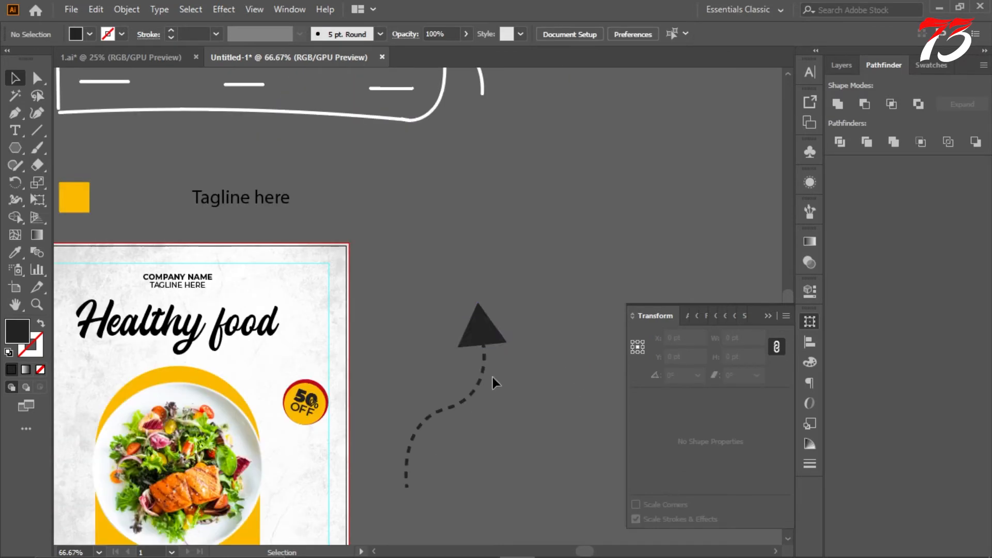
Step: Scale the triangle down and reposition it on the dashed curve's upper end as an arrowhead
scroll(499, 321, up, 5)
drag(514, 214, 466, 265)
drag(403, 378, 411, 356)
click(530, 306)
scroll(591, 303, down, 1)
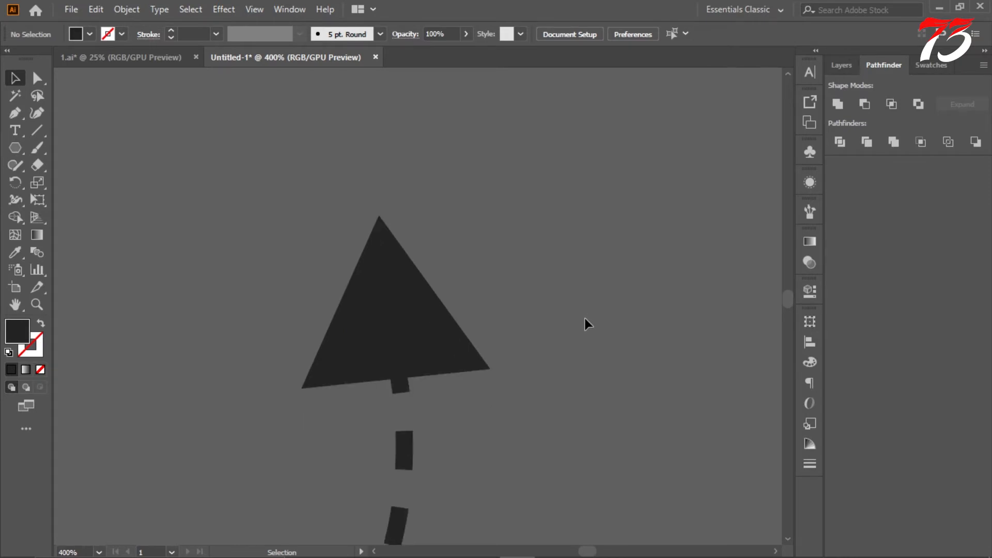
Step: Group the triangle arrowhead with the dashed S-curve
scroll(568, 308, down, 4)
scroll(516, 362, down, 2)
drag(380, 466, 479, 433)
key(v)
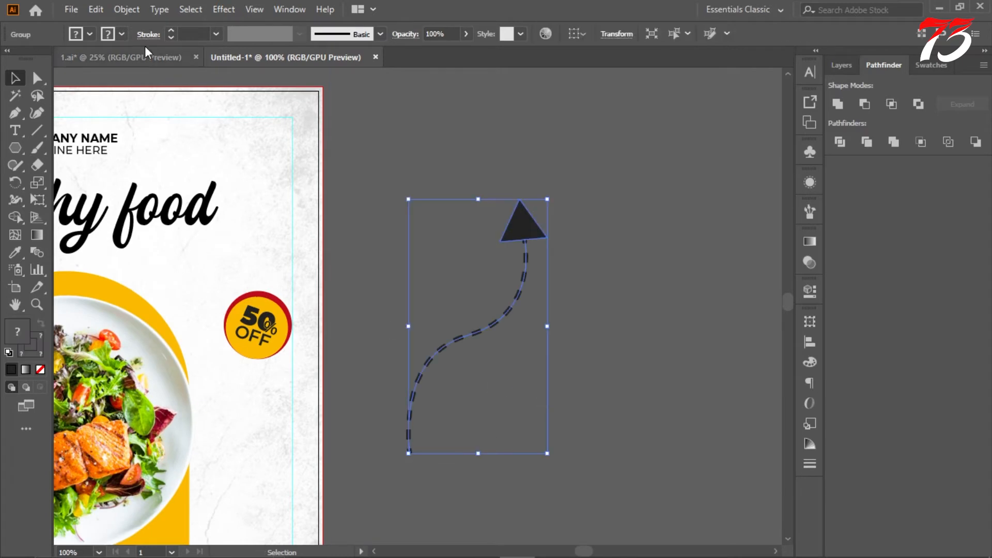
Step: Set the stroke weight of the dashed curve inside the arrow group to 4 pt
click(457, 182)
click(497, 321)
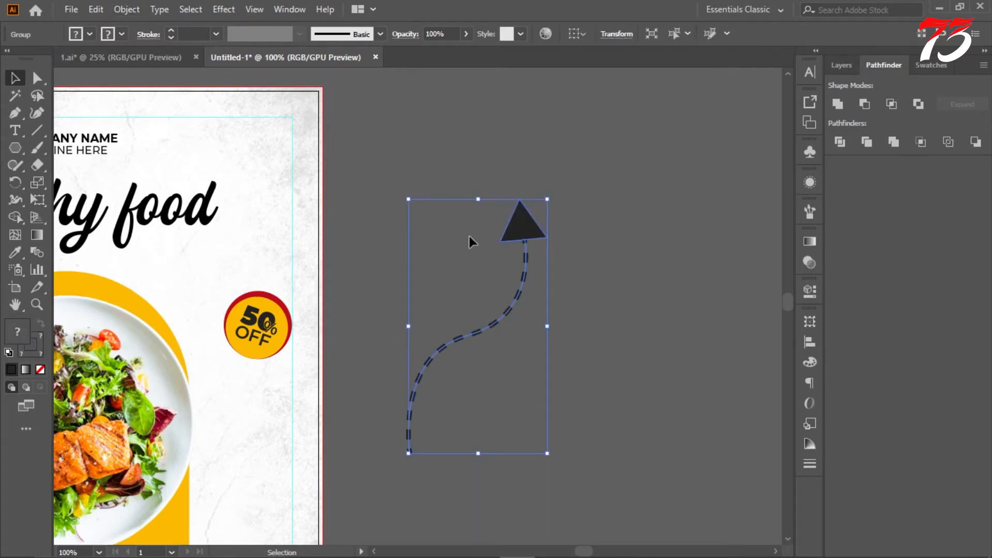
double_click(495, 329)
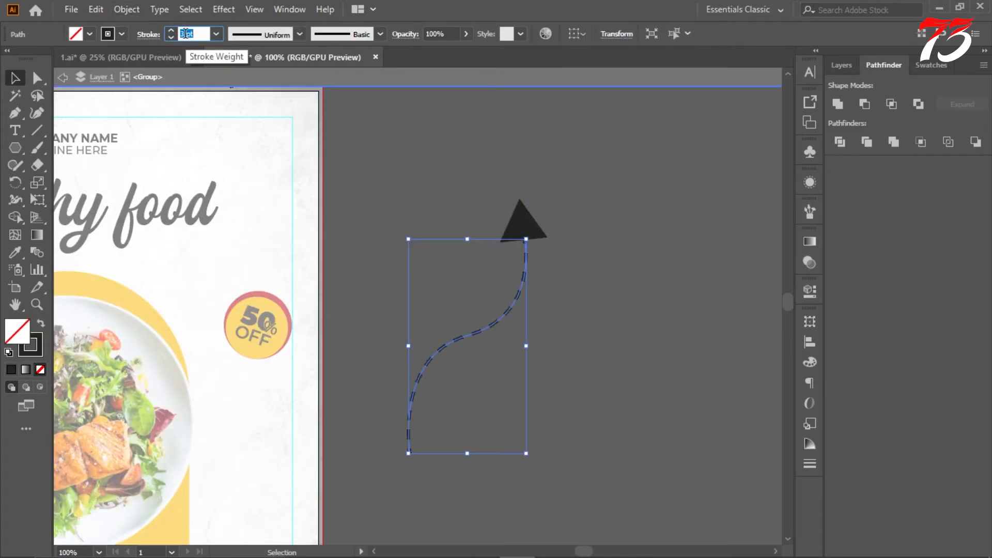
text(4)
click(481, 165)
Step: Expand the arrow's appearance, fill and stroke so the dashes and triangle become plain shapes
key(ctrl+a)
click(127, 9)
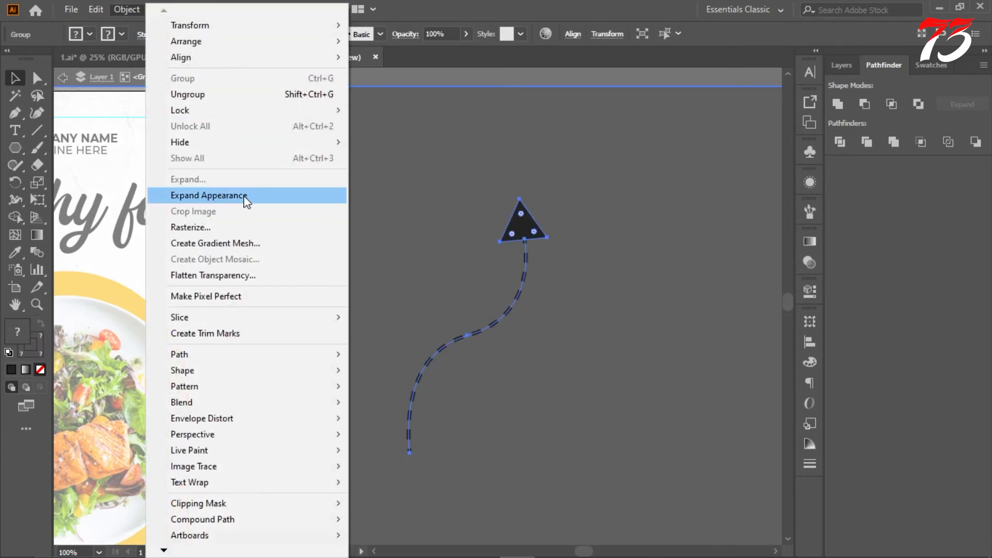
click(246, 198)
click(127, 9)
click(195, 179)
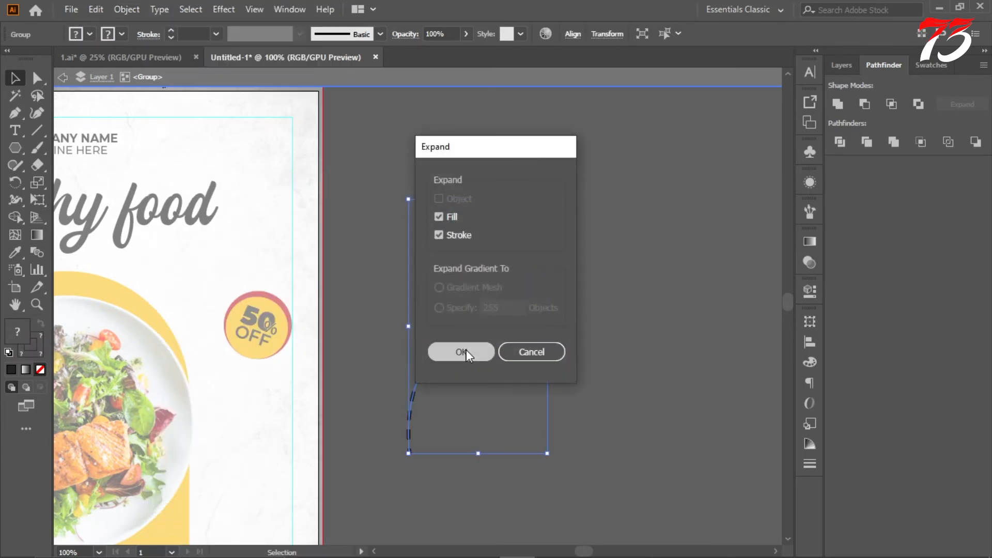
click(458, 350)
Step: Scale the dashed arrow down and move it onto the flyer below the 50% off badge
drag(547, 199, 523, 257)
click(540, 310)
scroll(540, 310, down, 1)
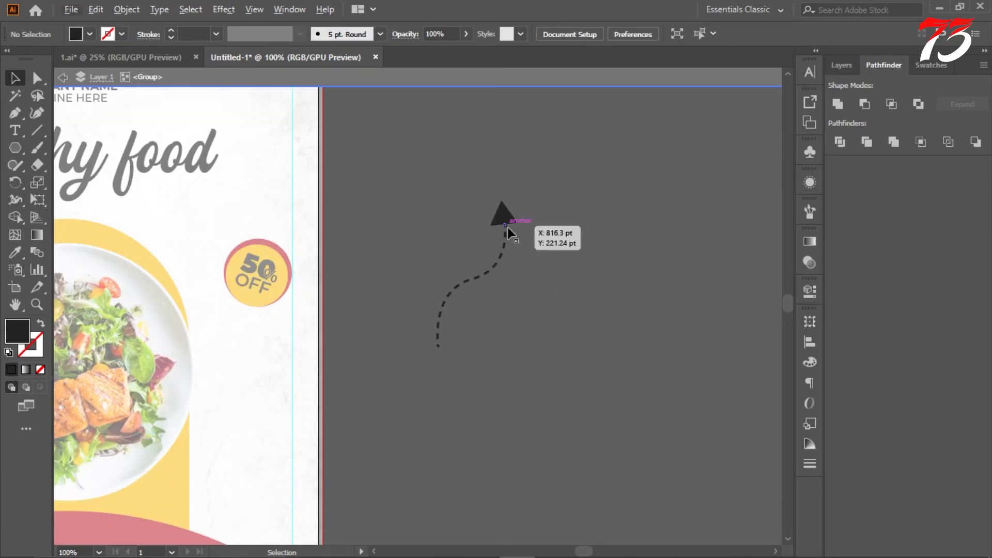
drag(506, 221, 252, 345)
key(ctrl+z)
drag(506, 213, 257, 339)
click(380, 327)
Step: Fine-tune the dashed arrow's placement between the plate's edge and the 50% off badge
scroll(540, 297, down, 4)
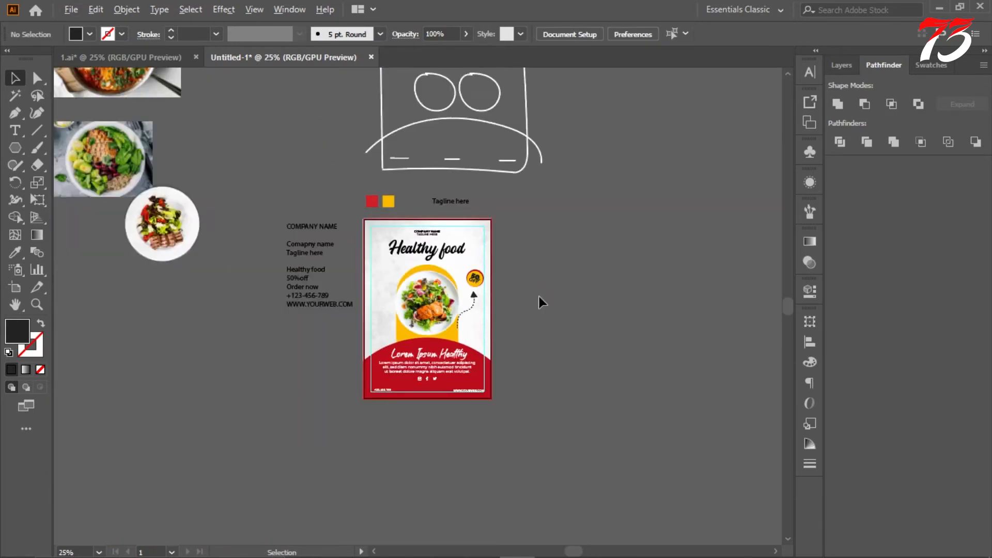
scroll(489, 290, up, 3)
click(449, 309)
scroll(452, 323, up, 2)
drag(460, 482, 484, 476)
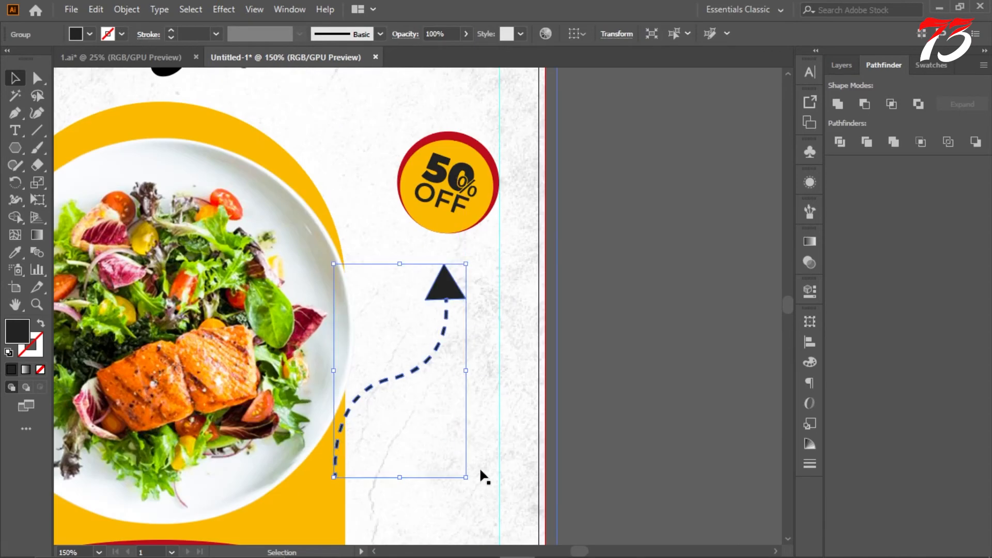
Step: Move the arrow group beneath the yellow arch in the stacking order so its tail sits behind the arch and plate
click(841, 65)
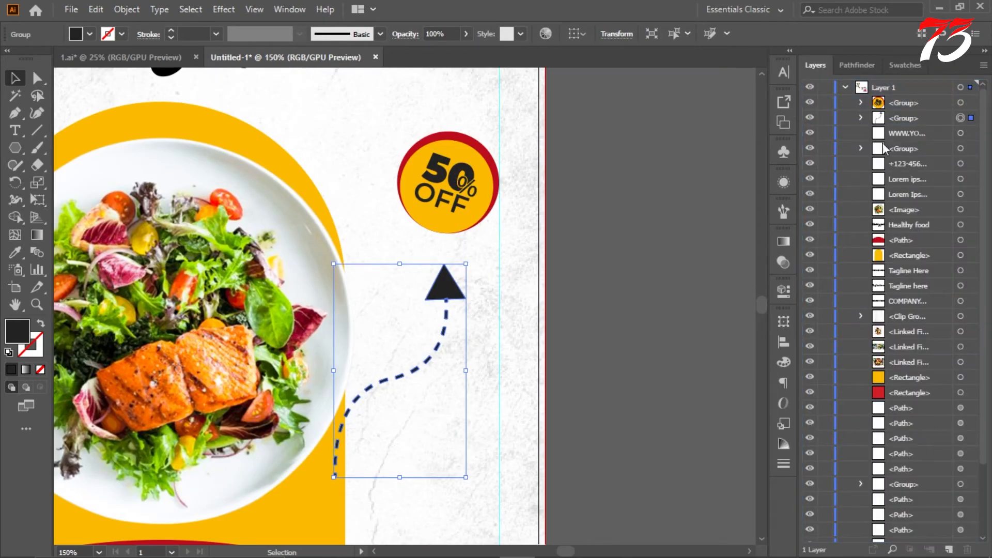
drag(907, 133, 873, 263)
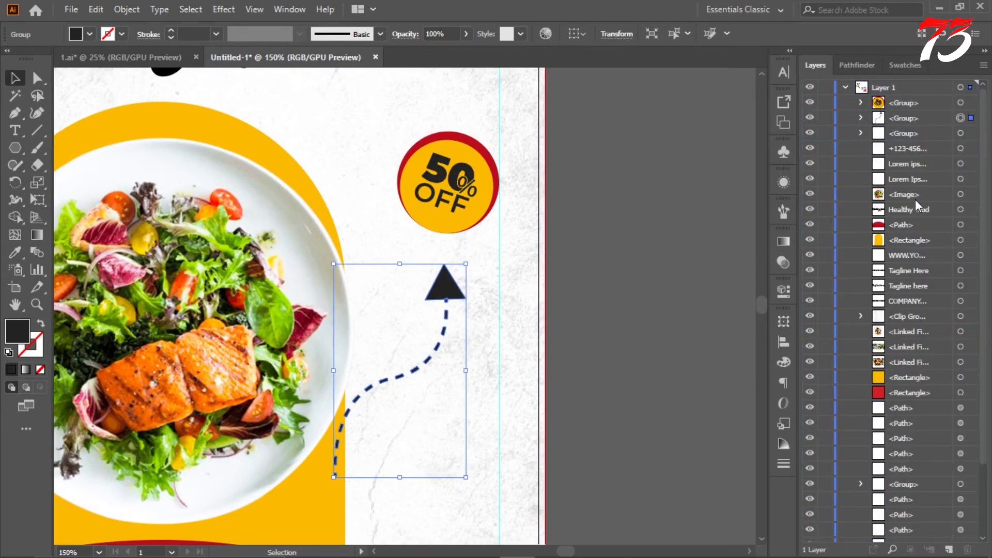
drag(912, 124, 902, 247)
click(676, 250)
key(ctrl+minus)
key(ctrl+minus)
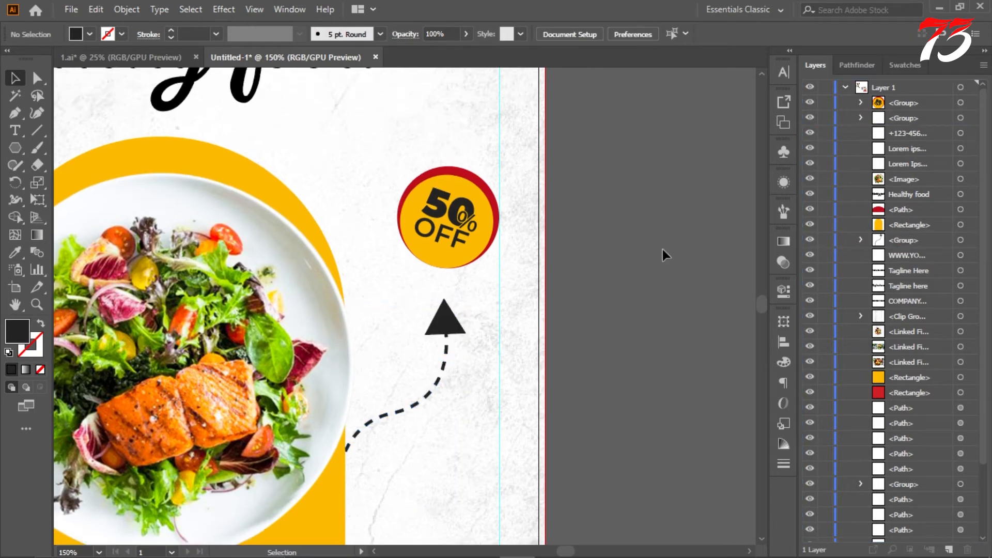
Step: Examine the overall flyer layout, including the headline, plate, badge and arrow
scroll(657, 257, down, 3)
scroll(658, 245, up, 2)
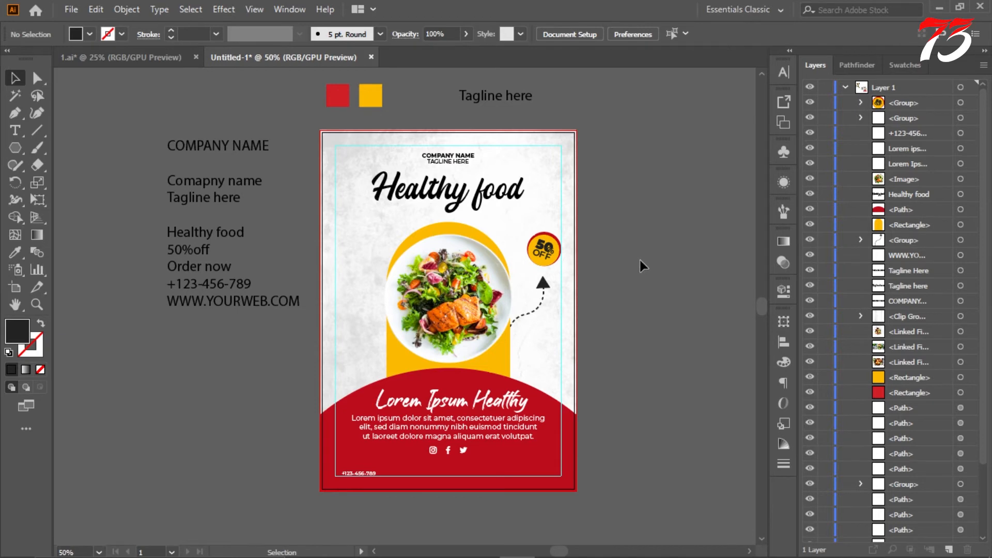
scroll(605, 261, down, 2)
scroll(606, 259, up, 3)
scroll(605, 259, down, 2)
scroll(474, 295, up, 2)
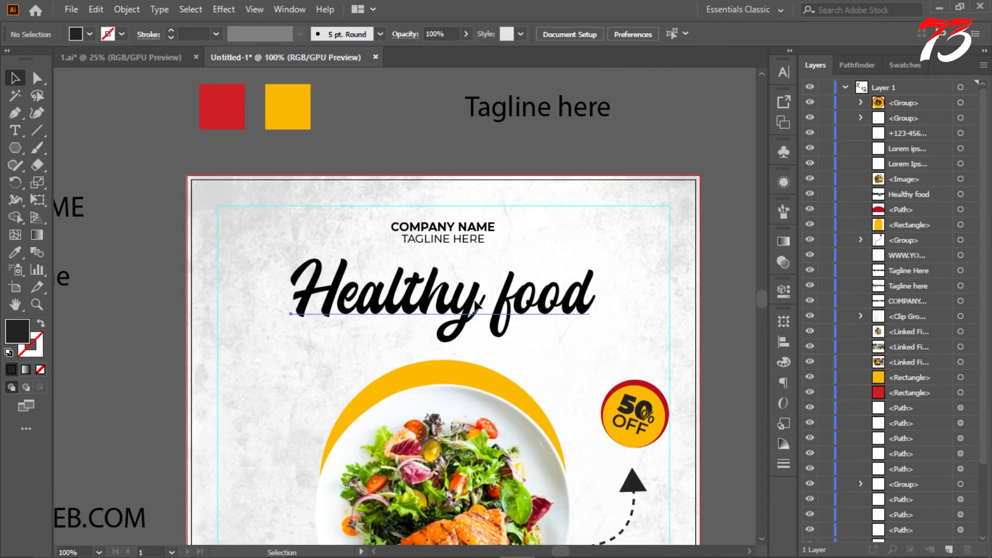
click(475, 297)
scroll(477, 297, down, 2)
click(659, 275)
scroll(641, 270, down, 4)
scroll(619, 282, down, 4)
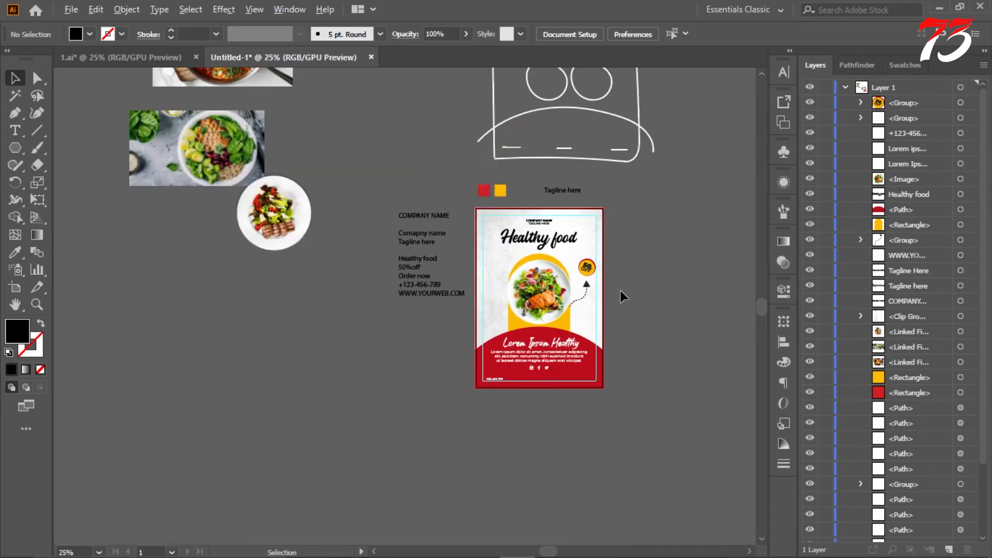
scroll(620, 292, up, 2)
scroll(619, 292, down, 3)
scroll(619, 293, up, 3)
scroll(618, 293, down, 2)
scroll(583, 277, up, 2)
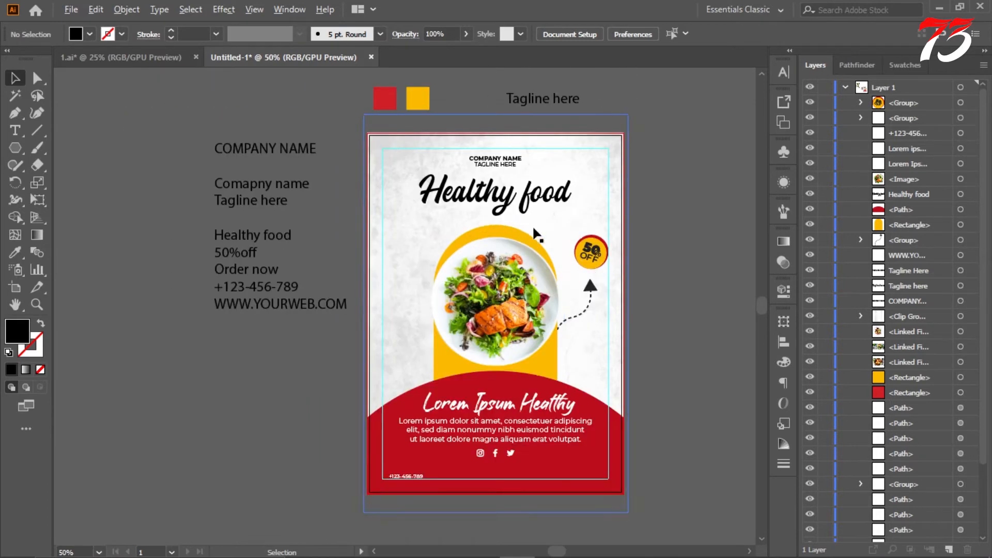
Step: Give the yellow arch behind the plate a red c9000f stroke with a weight of 6 pt
click(505, 230)
click(10, 371)
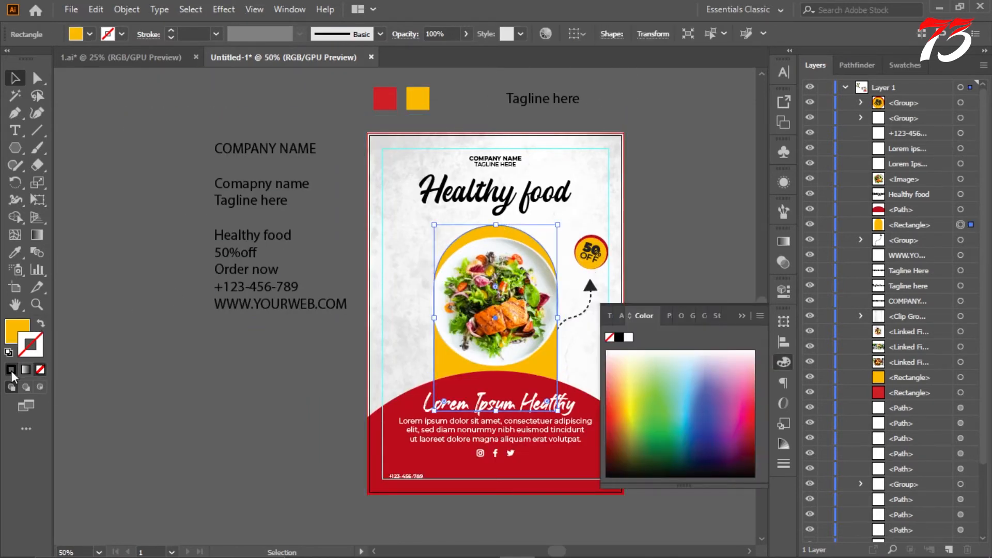
click(39, 341)
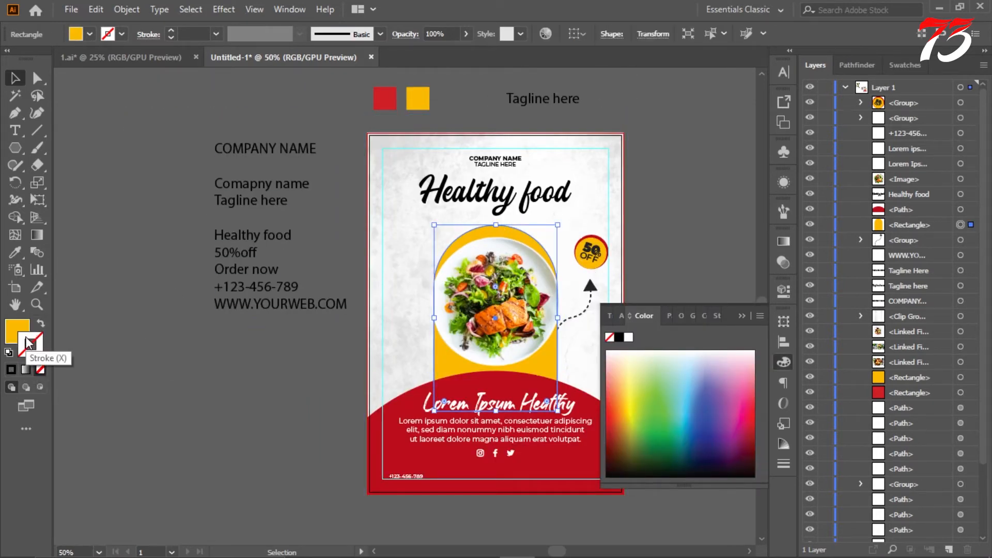
double_click(25, 337)
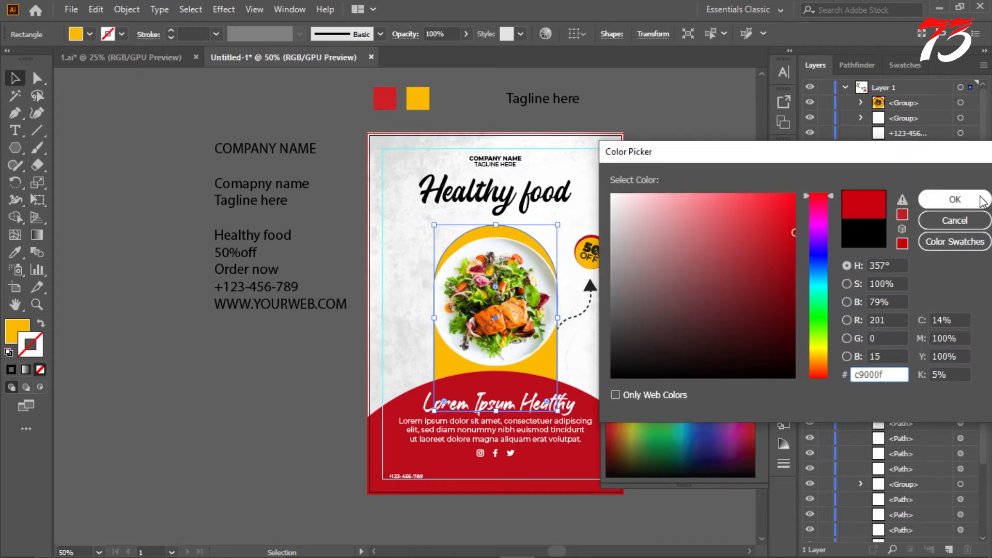
click(981, 200)
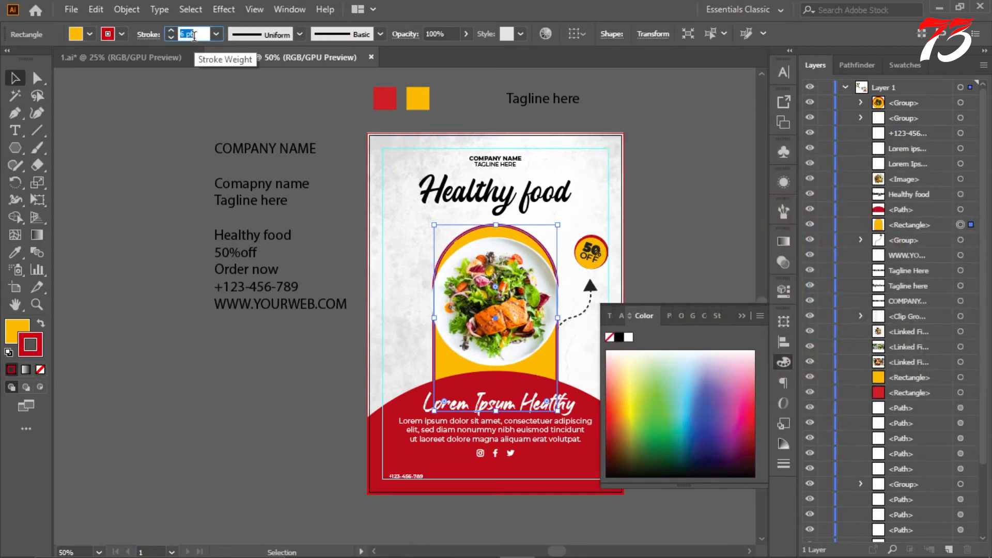
click(702, 296)
Step: Scale the salad plate image down slightly so it fits inside the arch's red outline
scroll(594, 290, down, 2)
scroll(628, 290, up, 2)
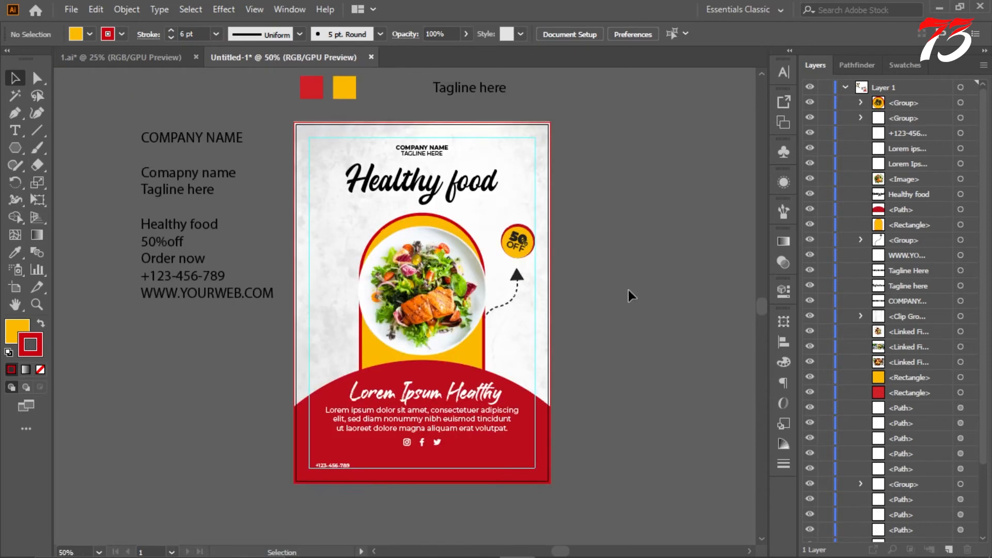
scroll(605, 282, down, 2)
scroll(620, 282, up, 4)
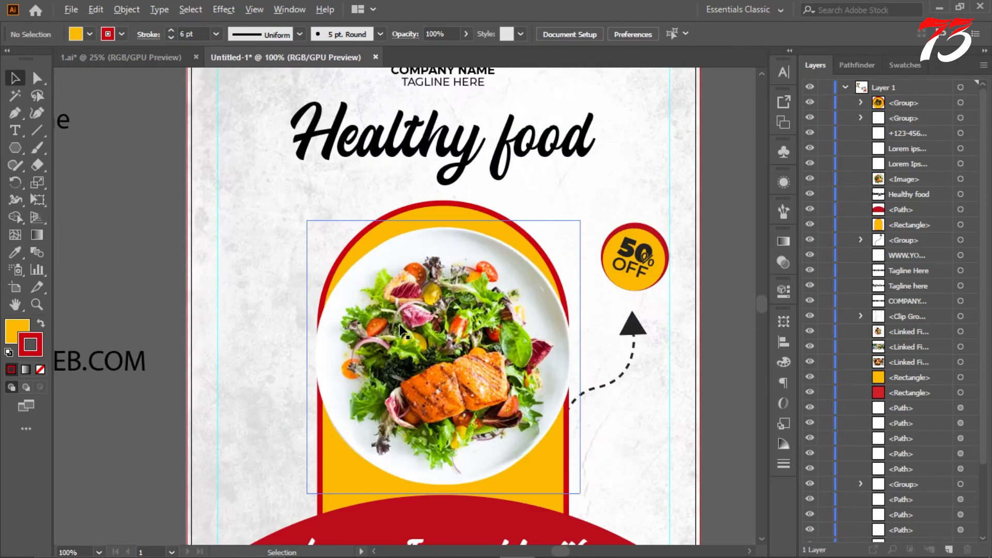
click(574, 243)
drag(579, 220, 571, 228)
scroll(568, 227, up, 1)
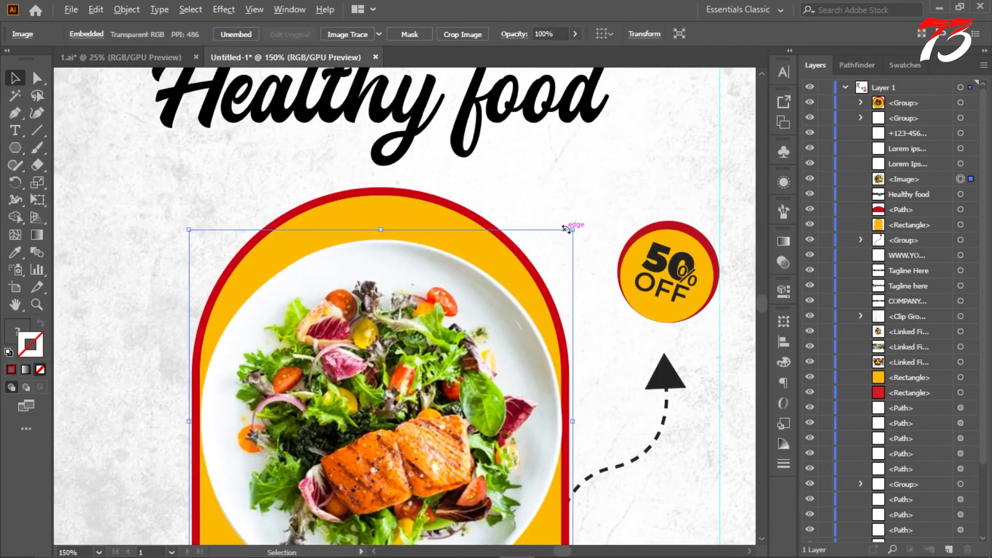
scroll(559, 230, down, 4)
click(615, 244)
Step: Check the flyer's composition and the contact details on the red base
scroll(605, 254, up, 1)
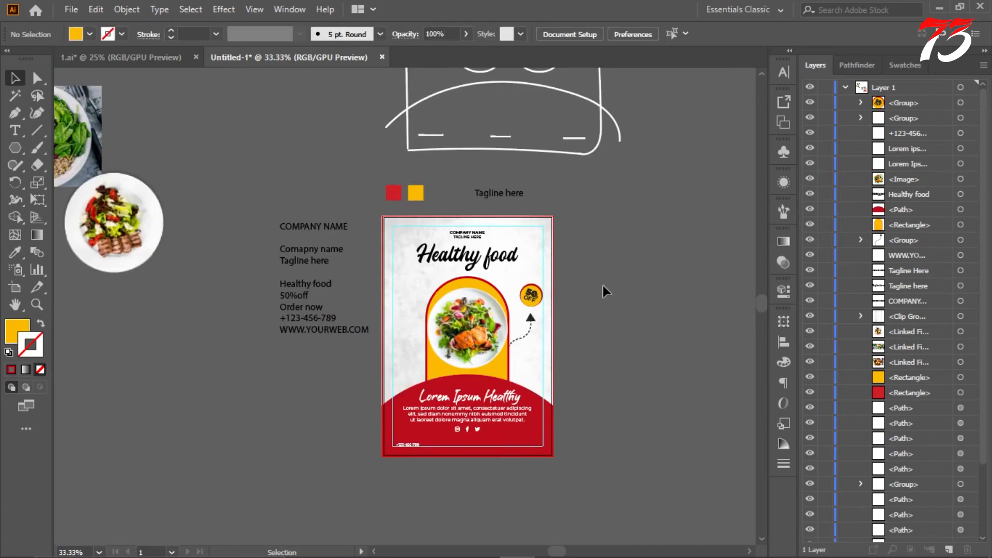
scroll(589, 304, down, 1)
scroll(587, 305, up, 3)
scroll(619, 330, down, 1)
click(604, 381)
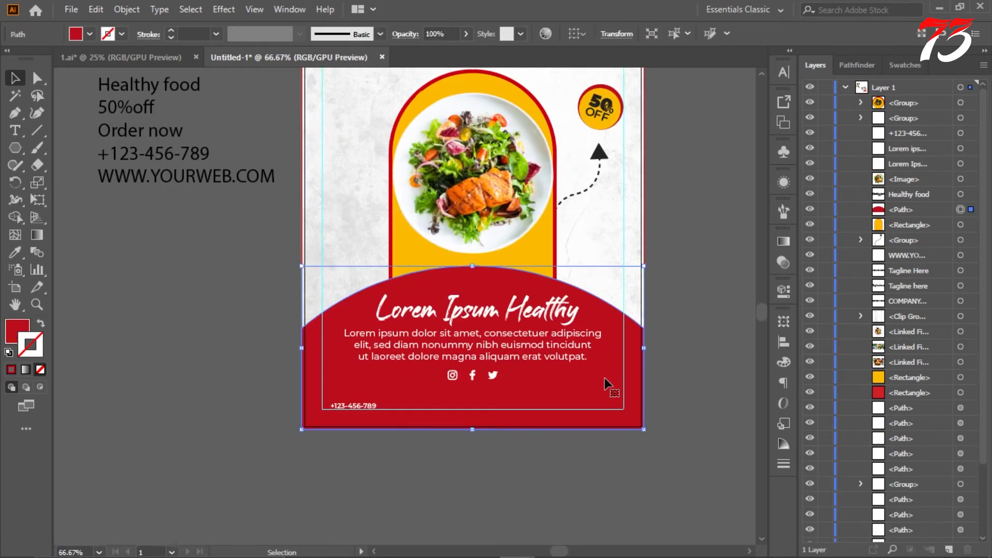
click(685, 350)
scroll(473, 330, down, 2)
scroll(509, 302, up, 1)
scroll(509, 302, up, 3)
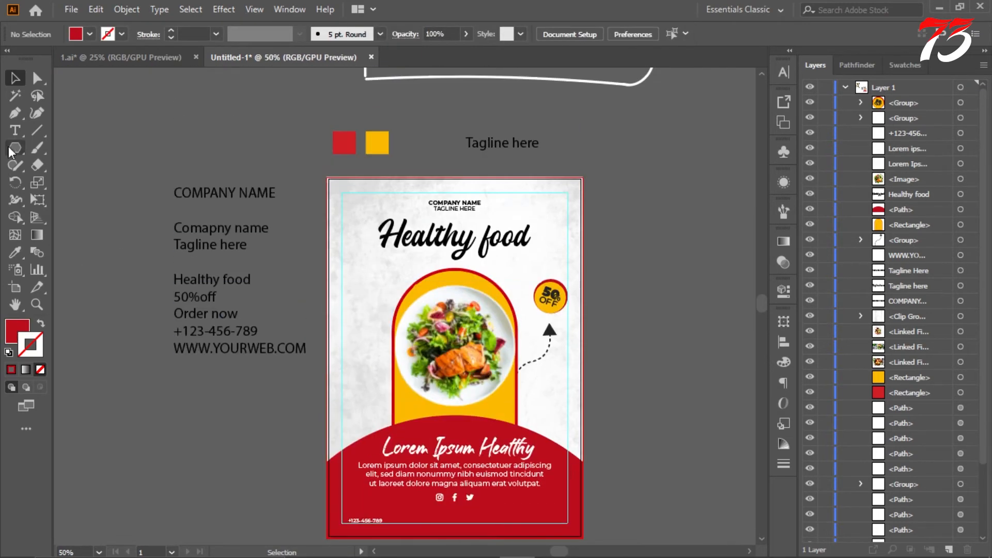
click(15, 131)
drag(176, 348, 330, 352)
key(ctrl+c)
scroll(263, 371, down, 3)
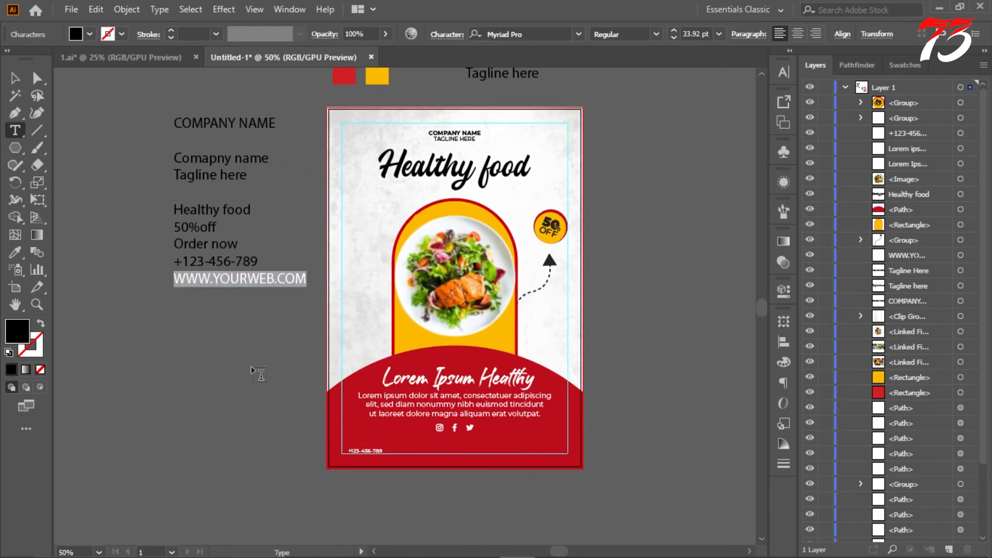
click(253, 372)
key(ctrl+v)
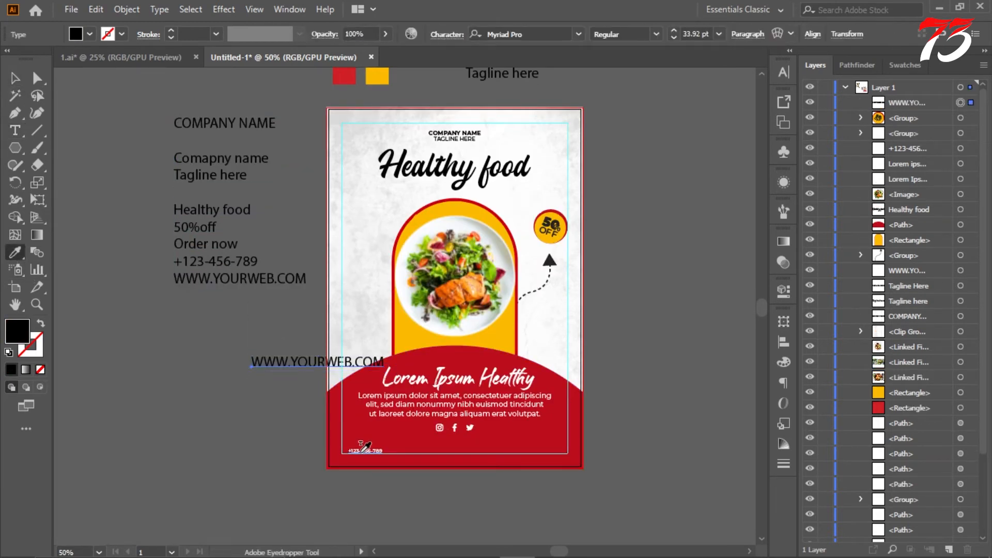
Step: Match the website text to the phone number's style and align it to the margin's lower-right corner on the red base
click(362, 449)
drag(278, 368, 519, 448)
scroll(562, 455, up, 6)
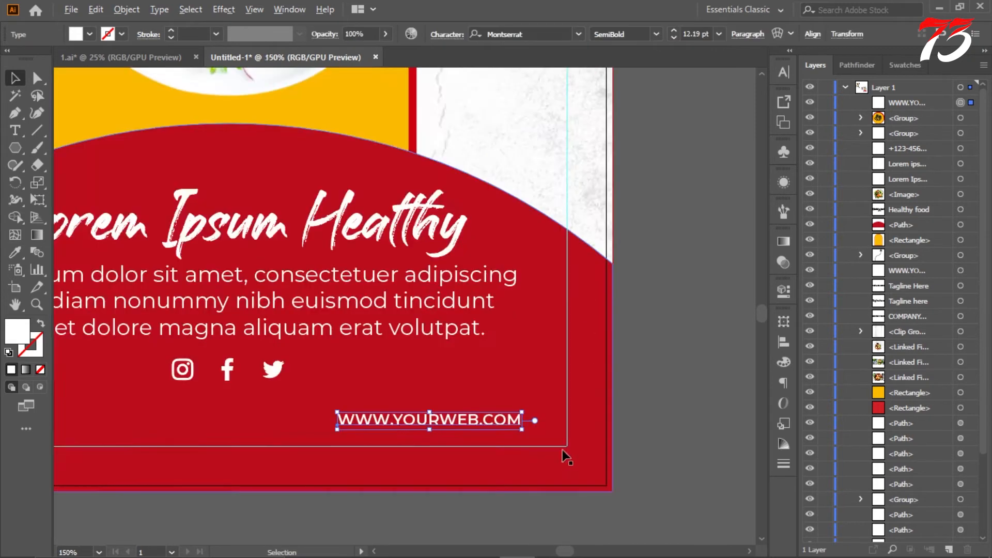
drag(441, 357, 560, 408)
scroll(585, 412, up, 4)
drag(621, 409, 640, 423)
scroll(596, 384, down, 5)
click(694, 422)
Step: Draw a white rectangle below the artboard and fully round its corners into a pill-shaped button
scroll(598, 430, up, 1)
drag(15, 150, 77, 149)
scroll(378, 301, down, 2)
key(ctrl+z)
drag(428, 438, 430, 437)
scroll(378, 423, up, 2)
drag(302, 418, 386, 446)
click(742, 315)
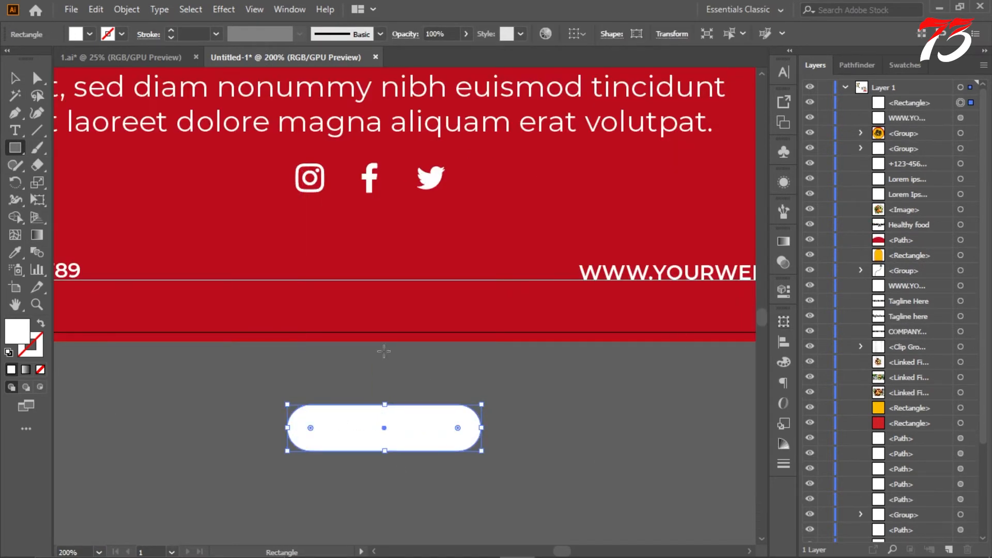
key(v)
click(488, 377)
Step: Copy "Order now" from the notes and paste it as a separate text object beside the white pill
scroll(489, 420, down, 4)
key(t)
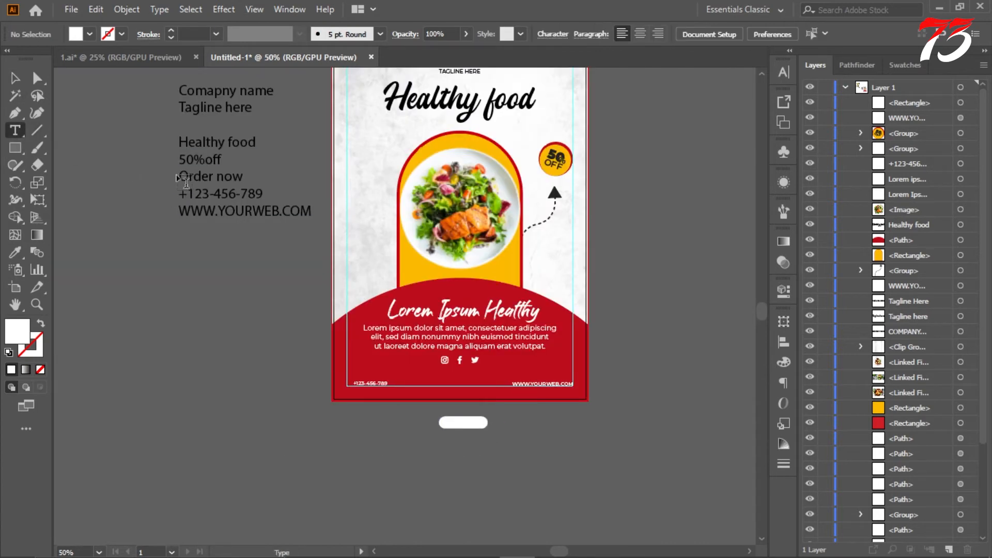
drag(184, 176, 180, 182)
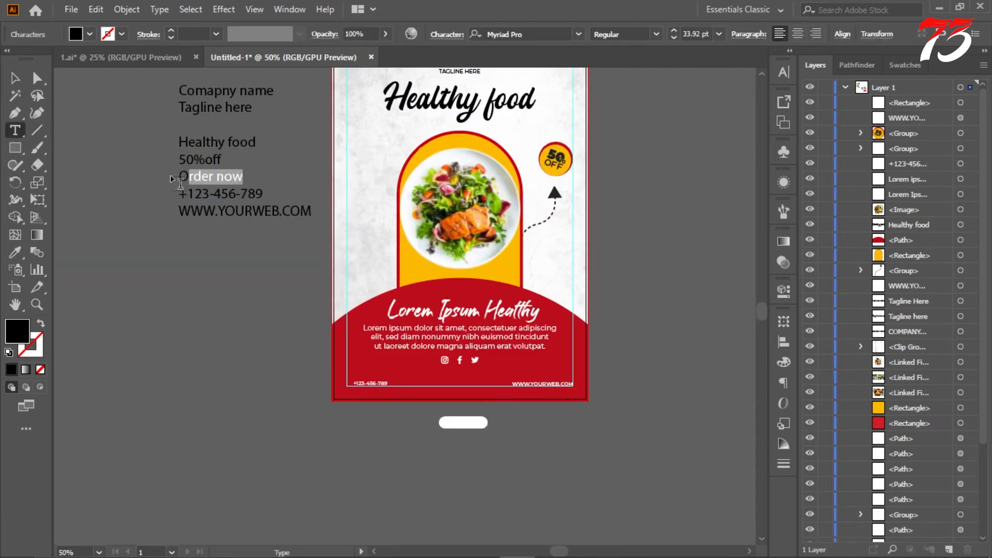
click(414, 431)
key(ctrl+v)
Step: Format the "Order now" text in all caps with the Montserrat SemiBold font
alt+scroll(423, 424, up, 4)
key(ctrl+a)
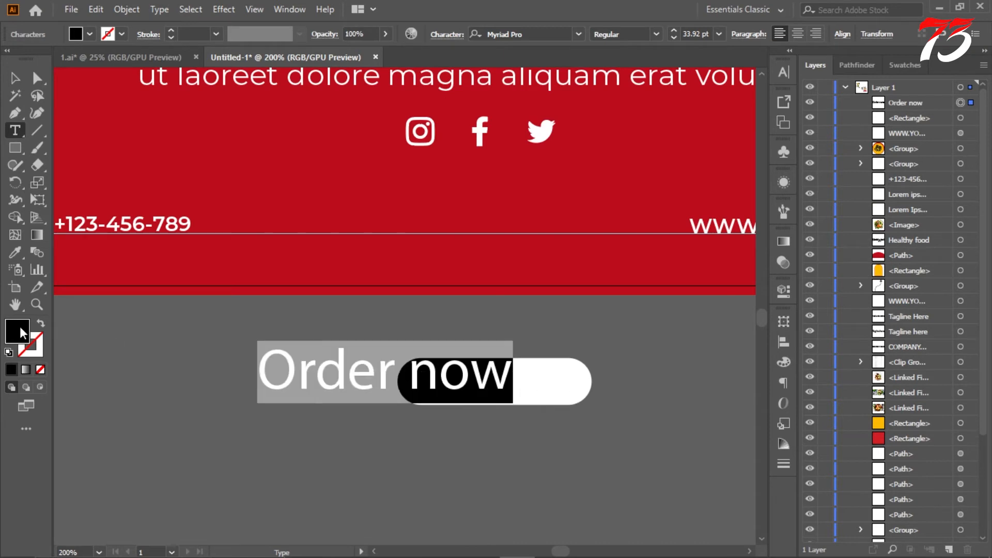
key(ctrl+t)
click(620, 215)
click(757, 88)
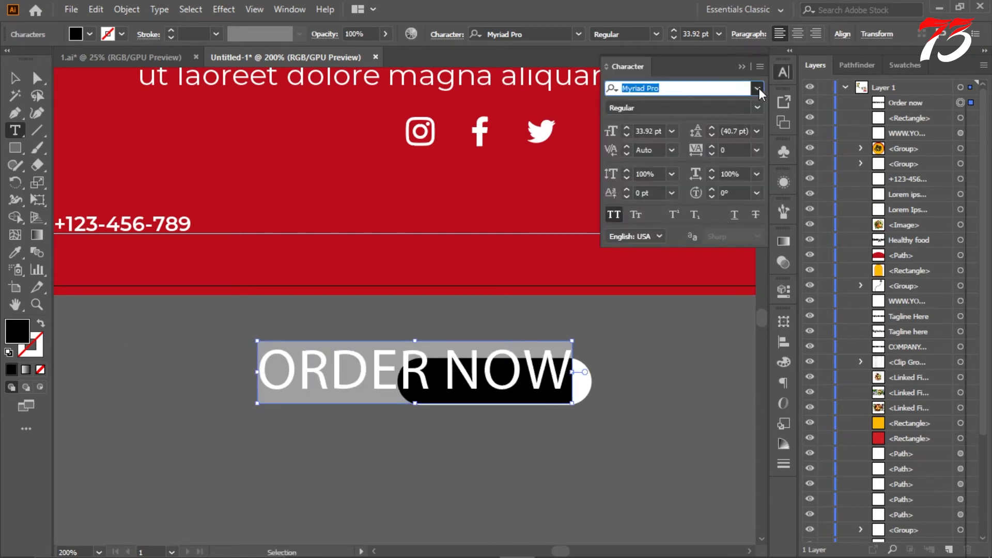
click(645, 157)
click(757, 108)
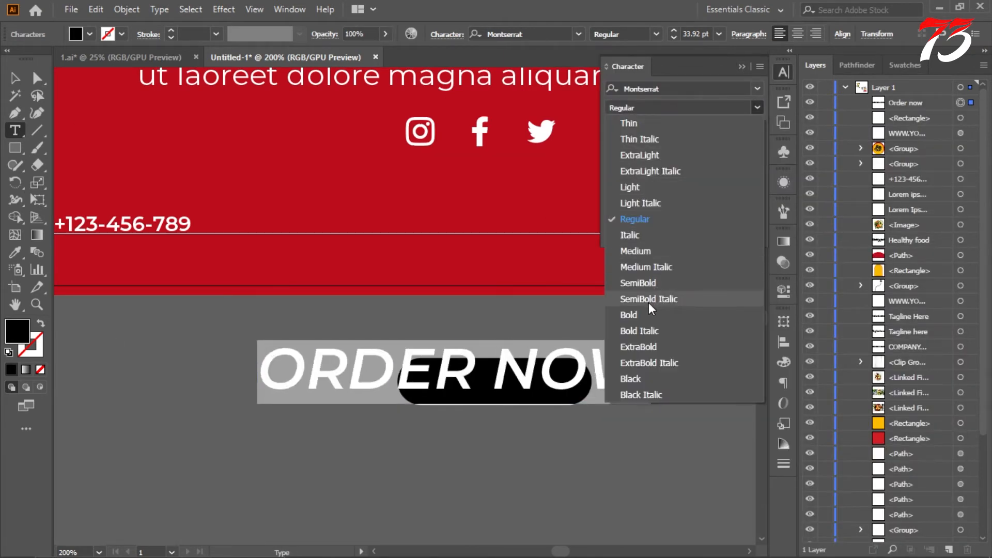
click(645, 283)
Step: Scale the ORDER NOW text down to about 12.6 pt and place it inside the white pill
click(15, 77)
alt+scroll(701, 349, up, 2)
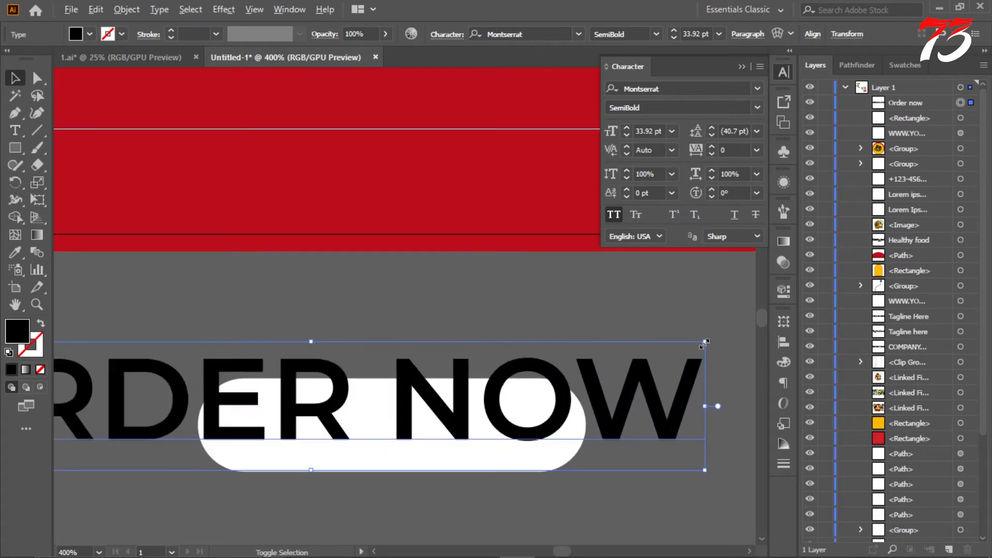
drag(705, 341, 457, 383)
drag(396, 406, 441, 427)
alt+scroll(457, 426, up, 2)
alt+scroll(445, 393, down, 3)
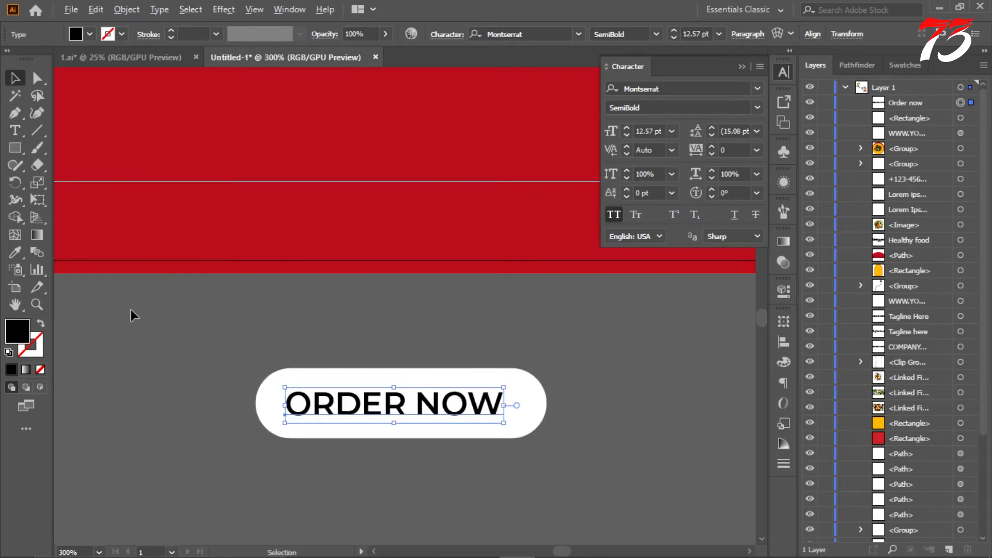
Step: Group the ORDER NOW text with its white pill and place the button between the phone number and website on the red base
click(16, 253)
click(14, 78)
click(250, 364)
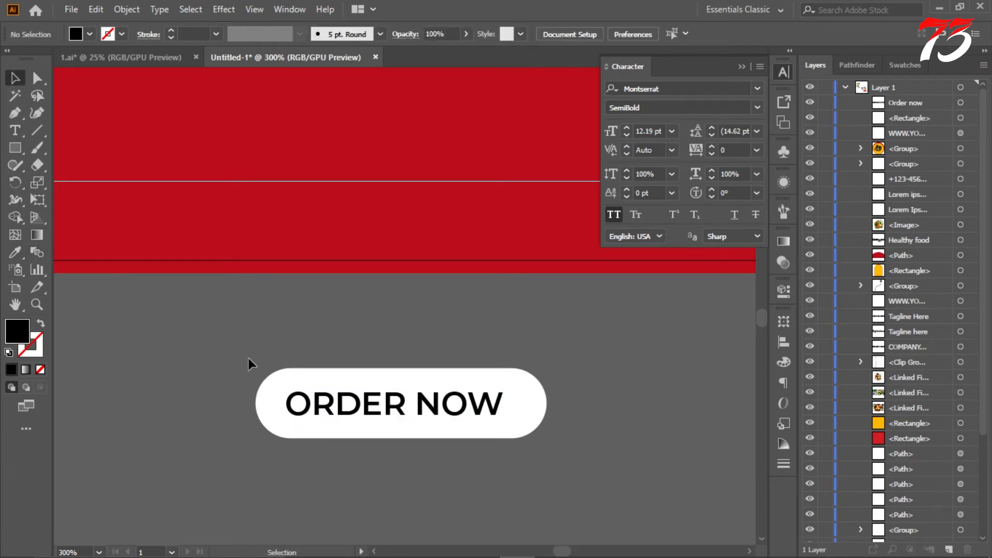
drag(643, 484, 642, 484)
key(ctrl+g)
alt+scroll(513, 407, down, 3)
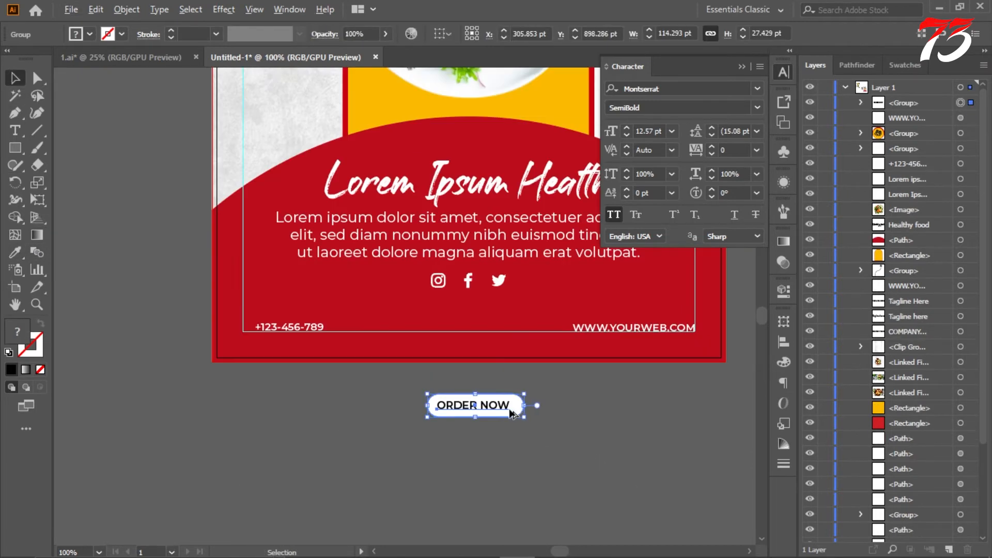
shift+drag(488, 407, 485, 320)
click(488, 385)
alt+scroll(469, 402, down, 3)
alt+scroll(578, 341, up, 1)
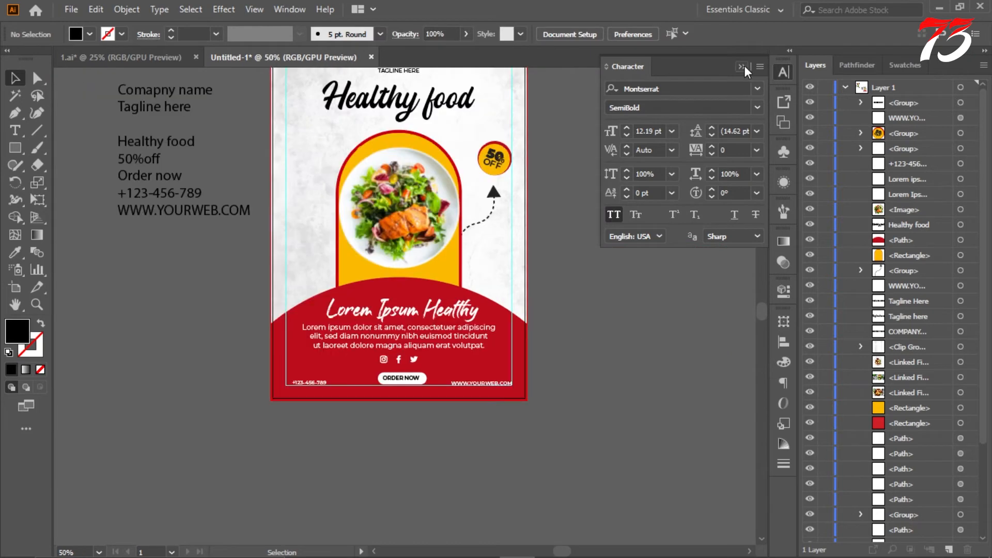
Step: Collapse the Character panel and hide the guides
click(743, 66)
right_click(606, 178)
click(647, 293)
scroll(632, 291, up, 3)
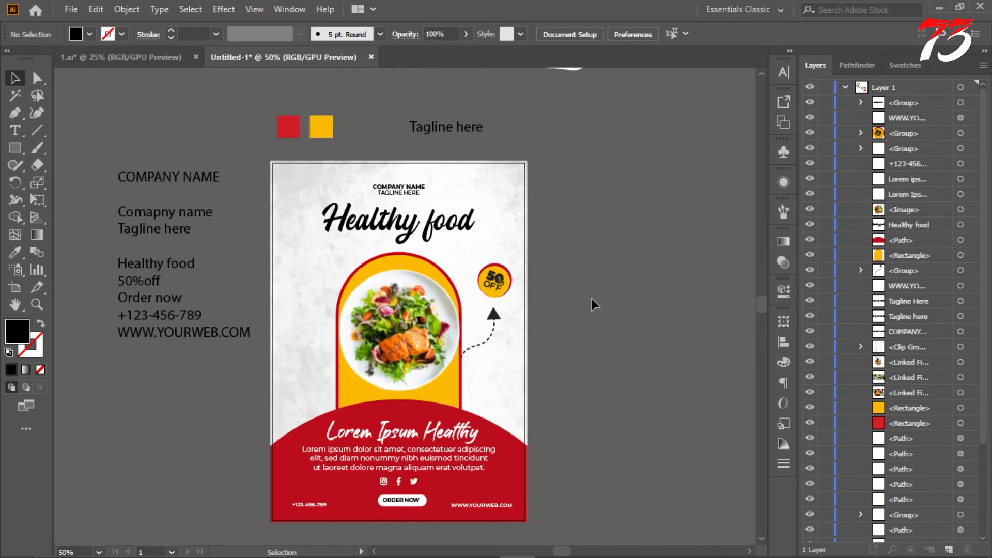
Step: Review the whole flyer layout without guides and compare it with the hand-drawn sketch above
alt+scroll(593, 332, down, 2)
alt+scroll(581, 336, up, 2)
alt+scroll(399, 380, up, 3)
alt+scroll(429, 359, down, 4)
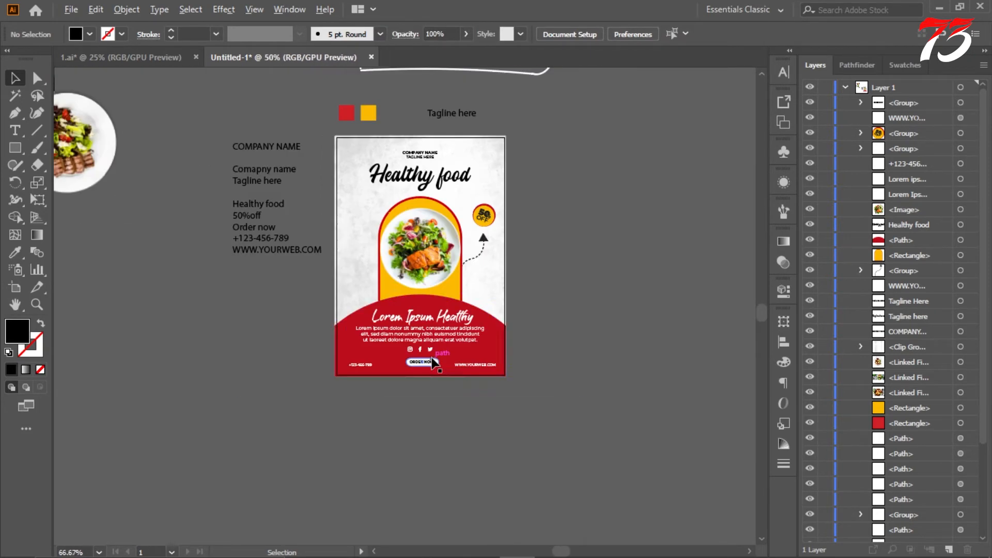
scroll(535, 320, up, 3)
scroll(536, 320, down, 1)
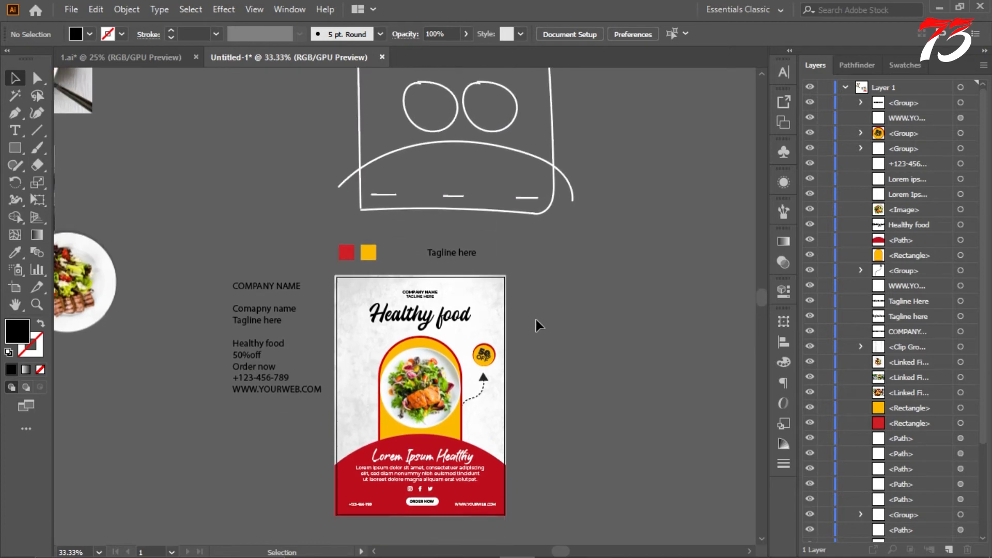
alt+scroll(536, 319, up, 1)
scroll(545, 326, down, 2)
Step: Change the "Healthy food" headline to Montserrat ExtraBold in all caps
key(t)
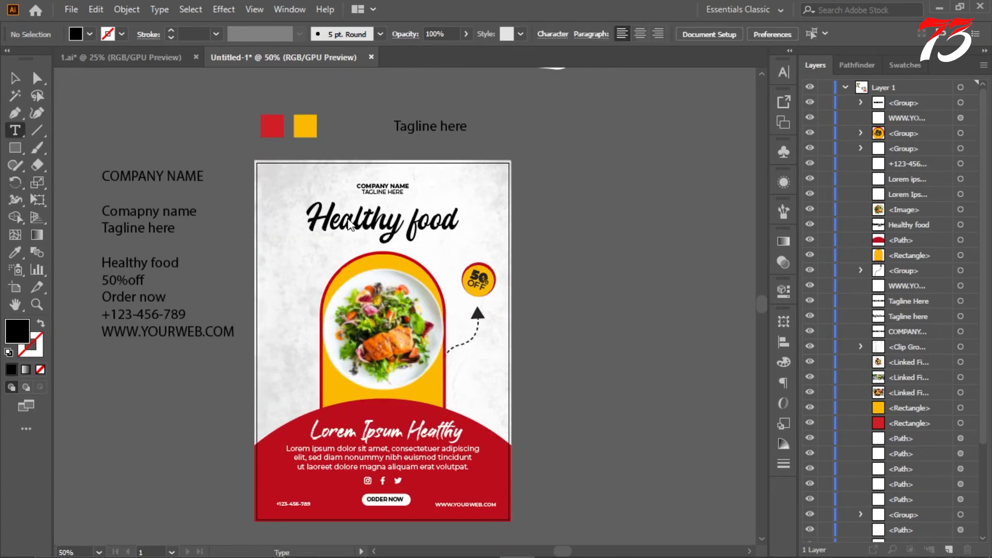
drag(310, 217, 457, 224)
click(784, 72)
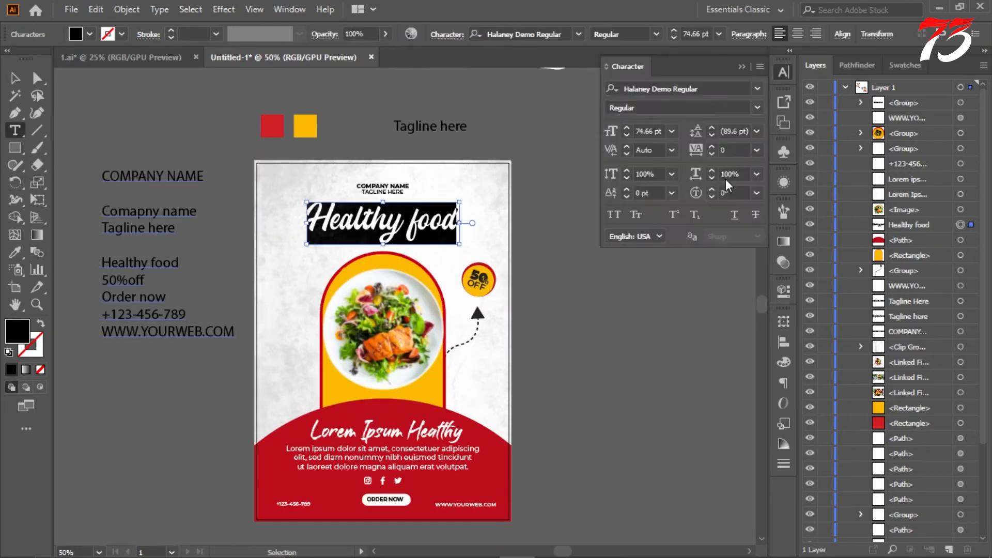
click(757, 89)
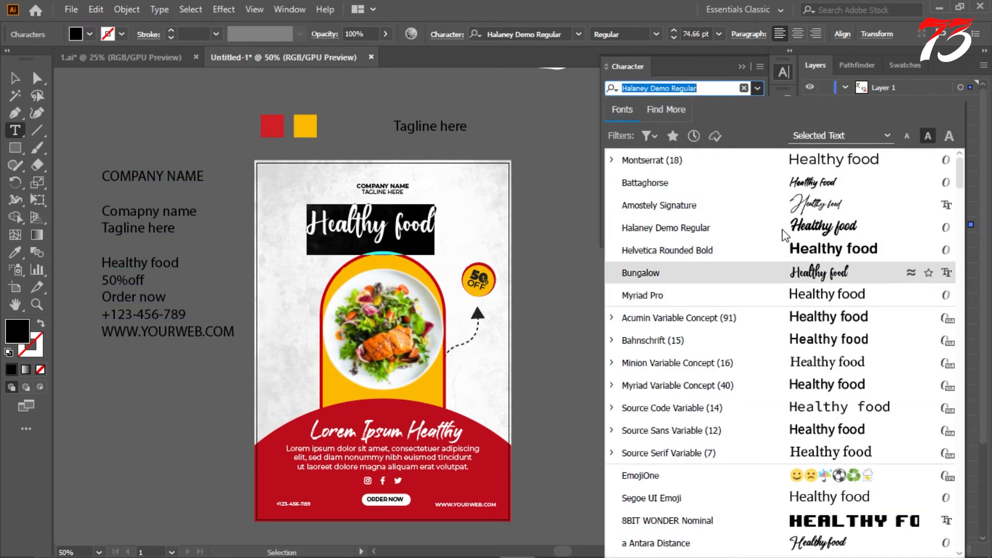
click(613, 161)
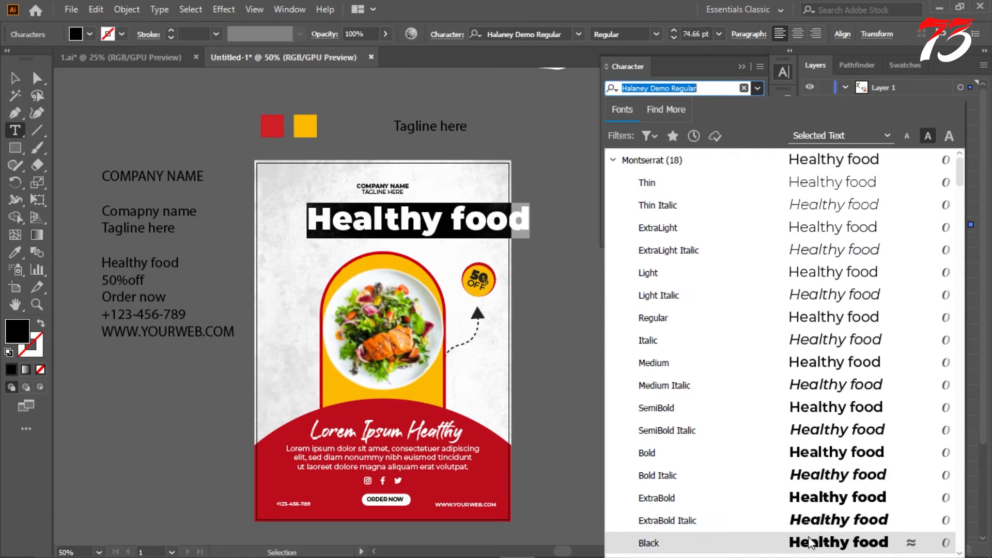
click(812, 497)
click(613, 214)
key(Escape)
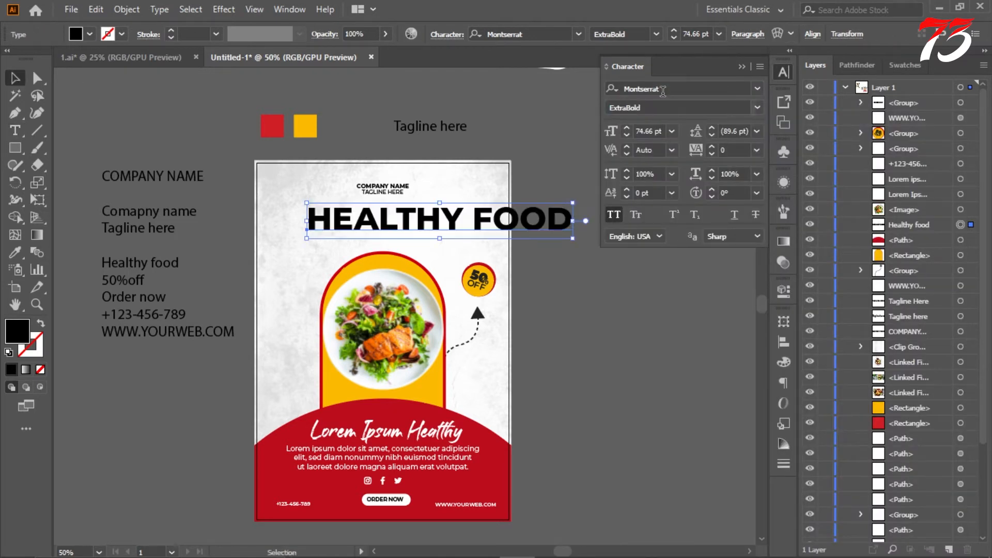
Step: Centre the HEALTHY FOOD headline horizontally, aligned to the artboard
click(806, 34)
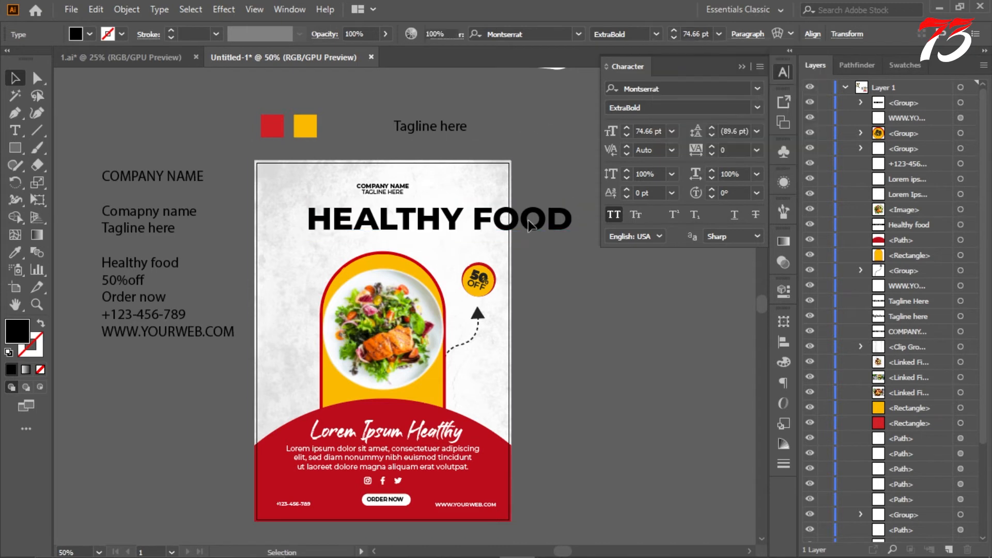
click(812, 34)
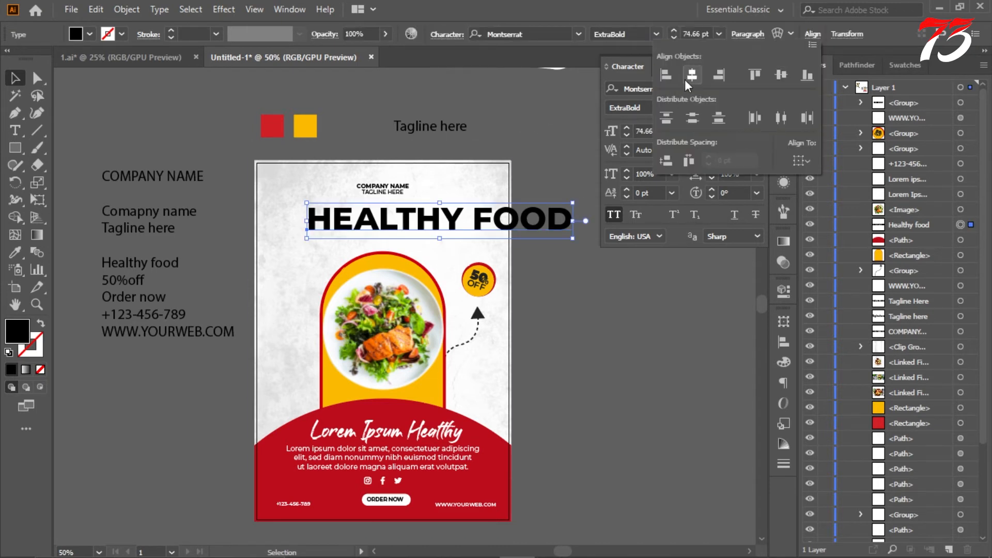
click(801, 162)
click(827, 213)
click(697, 76)
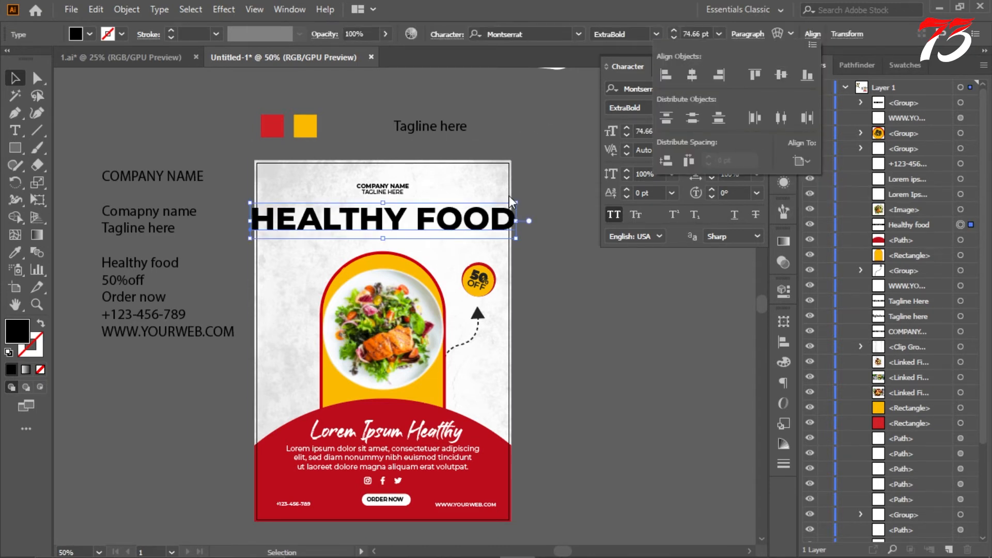
Step: Scale the HEALTHY FOOD headline down to about 55.4 pt so it fits within the flyer's width
scroll(509, 202, up, 2)
drag(550, 197, 551, 207)
click(573, 267)
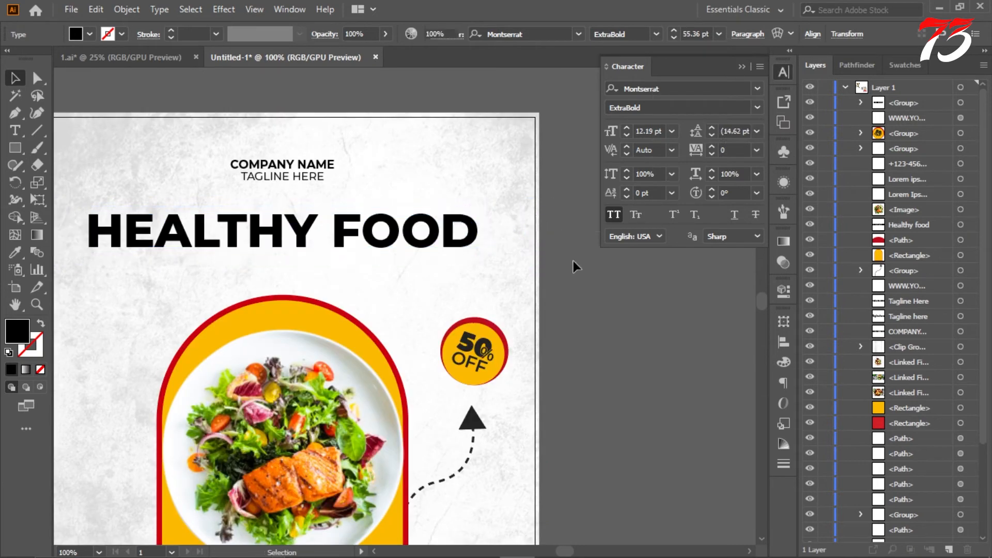
Step: Create a lorem ipsum placeholder text area beside the artboard and copy "LOREM IPSUM DOLOR" from it into a separate text object above the flyer
scroll(573, 266, down, 3)
scroll(571, 266, up, 3)
click(15, 130)
drag(75, 127, 53, 151)
scroll(89, 120, up, 3)
scroll(128, 215, down, 5)
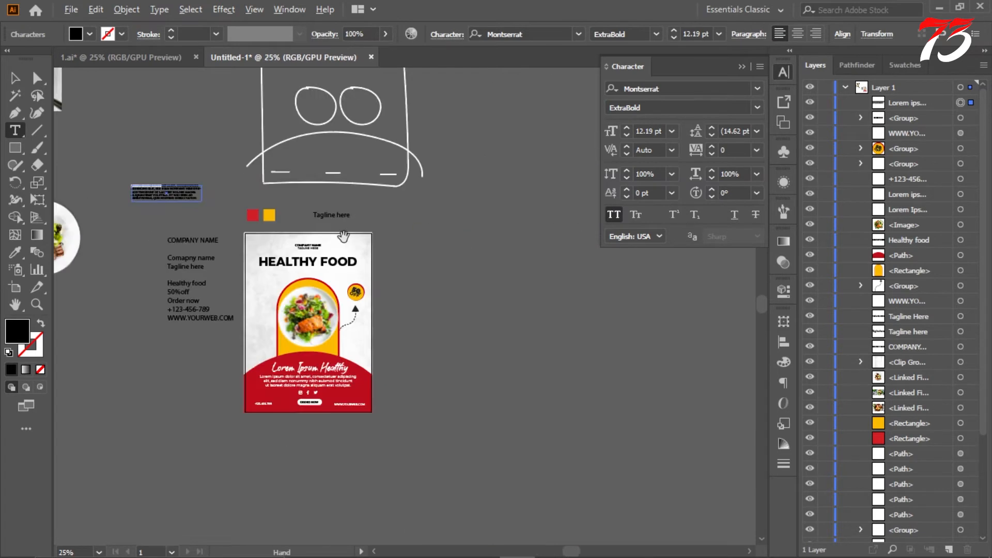
scroll(331, 215, up, 2)
click(262, 202)
click(15, 81)
Step: Place the LOREM IPSUM DOLOR text under the HEALTHY FOOD headline and scale it up to about 29.4 pt
scroll(220, 268, up, 2)
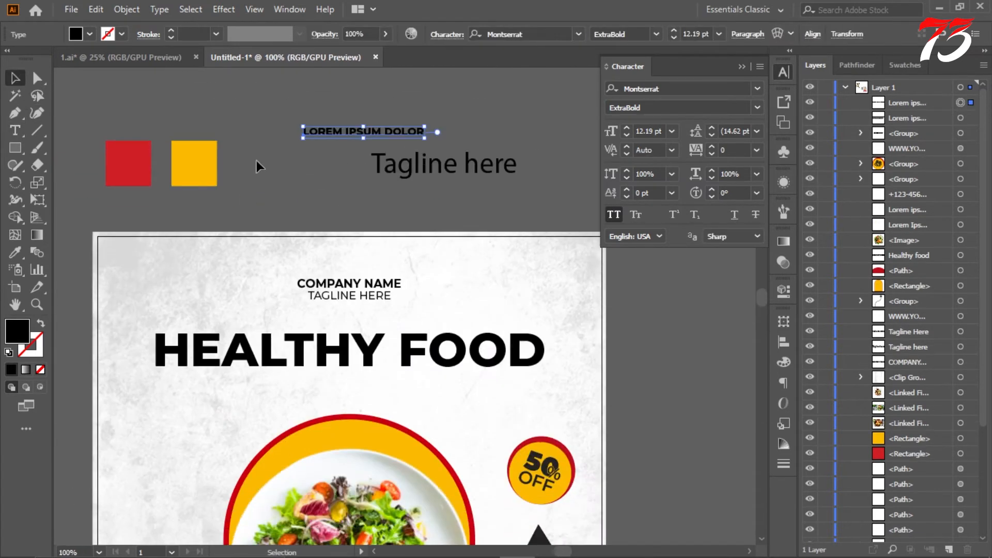
mouse_move(339, 131)
mouse_down()
mouse_move(339, 391)
mouse_move(332, 378)
mouse_up()
mouse_move(420, 384)
mouse_down()
mouse_move(511, 405)
mouse_move(491, 399)
mouse_up()
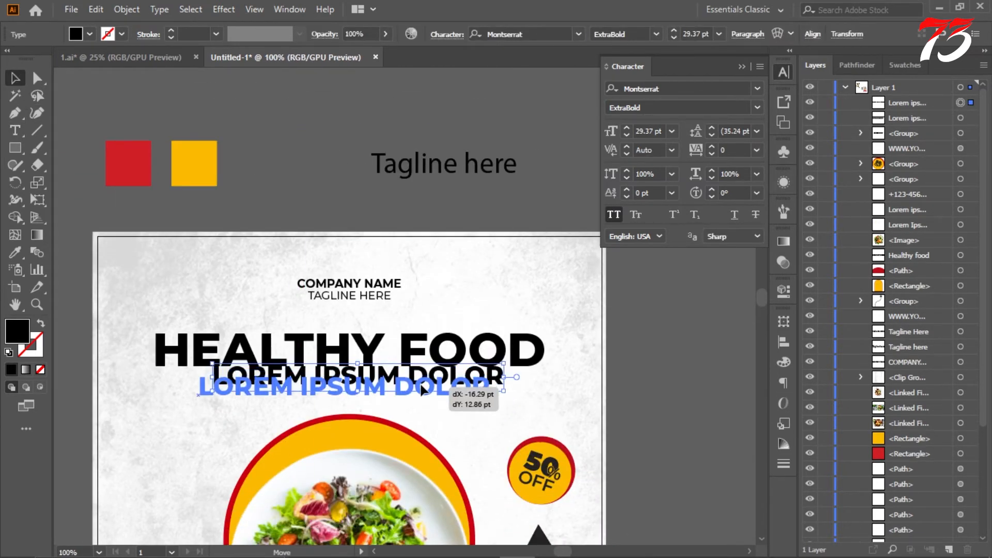
Step: Set the LOREM IPSUM DOLOR subheading to the Montserrat Regular style and collapse the Character panel
scroll(440, 349, down, 2)
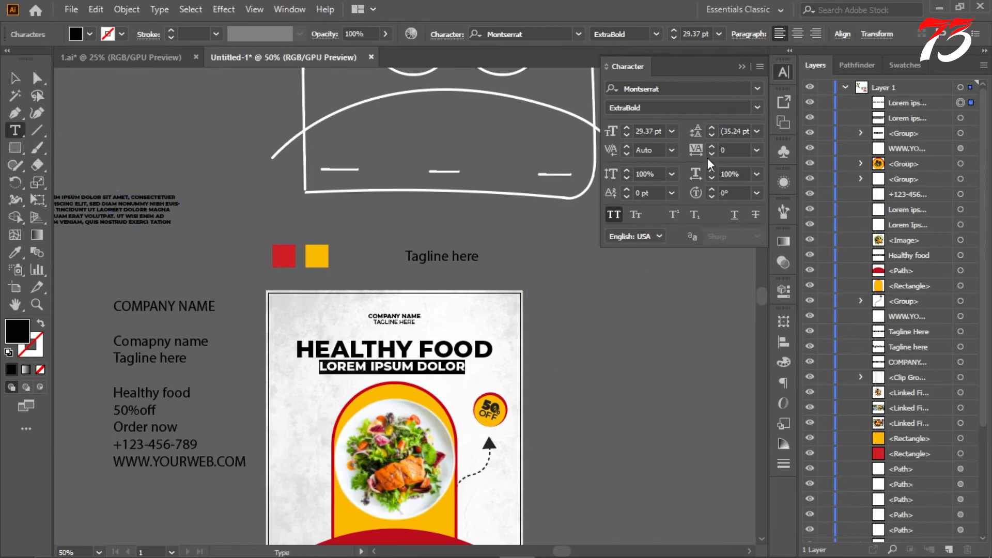
click(757, 108)
click(680, 222)
key(Escape)
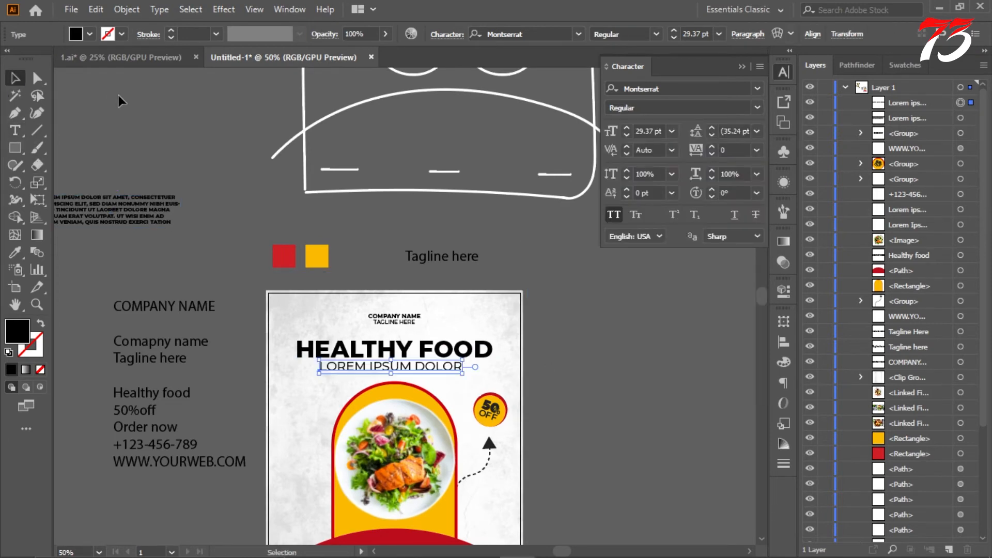
click(118, 100)
scroll(239, 137, down, 2)
scroll(238, 137, down, 2)
click(748, 67)
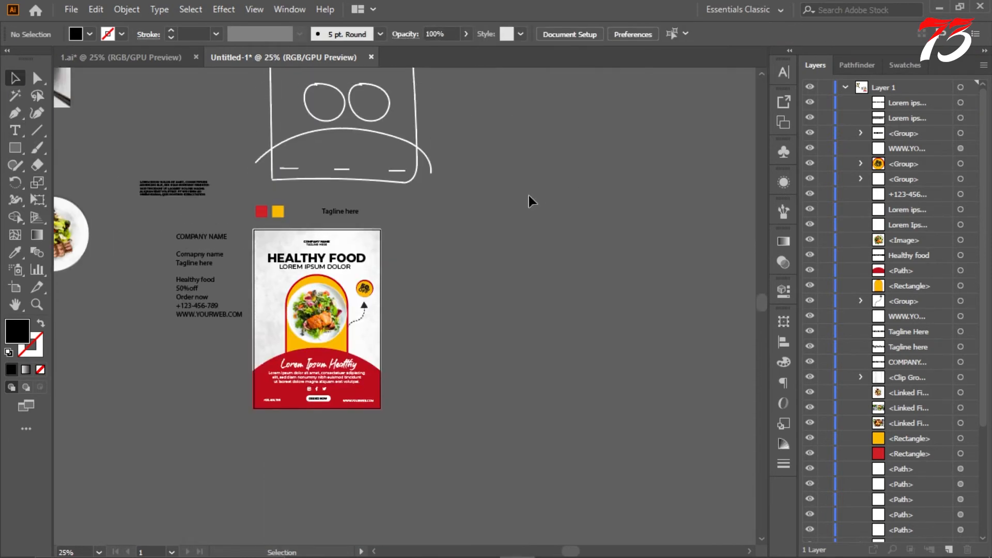
Step: Move the 50% OFF badge slightly down, closer to the tip of the dashed arrow
scroll(235, 234, up, 2)
scroll(333, 322, up, 3)
scroll(333, 322, up, 2)
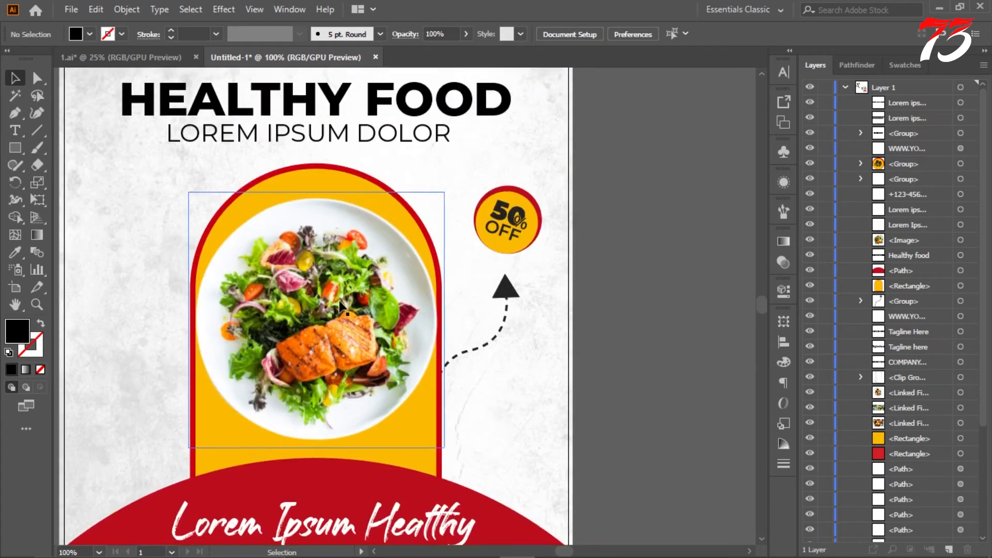
scroll(459, 216, down, 4)
scroll(458, 212, up, 3)
scroll(494, 271, up, 3)
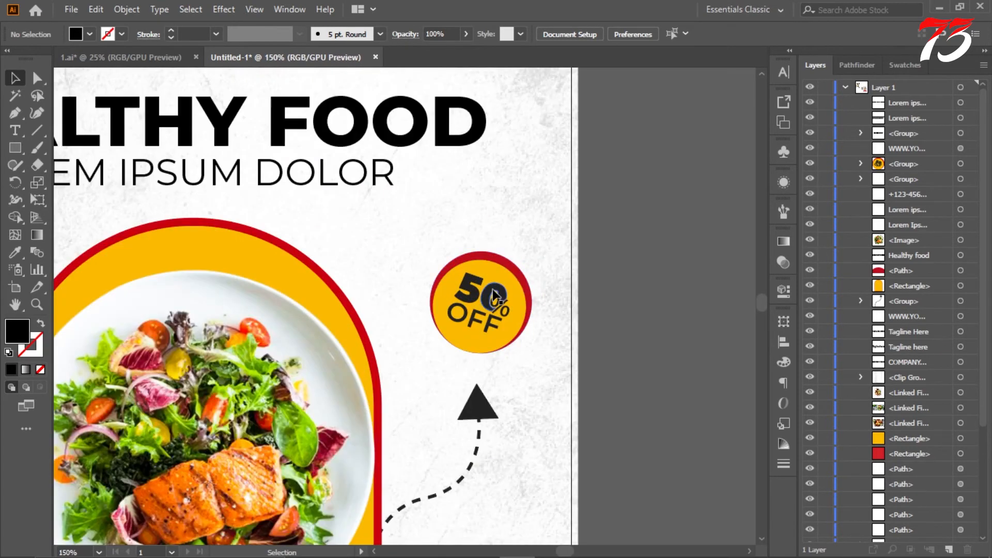
click(491, 274)
scroll(516, 248, down, 4)
click(579, 230)
scroll(568, 233, down, 2)
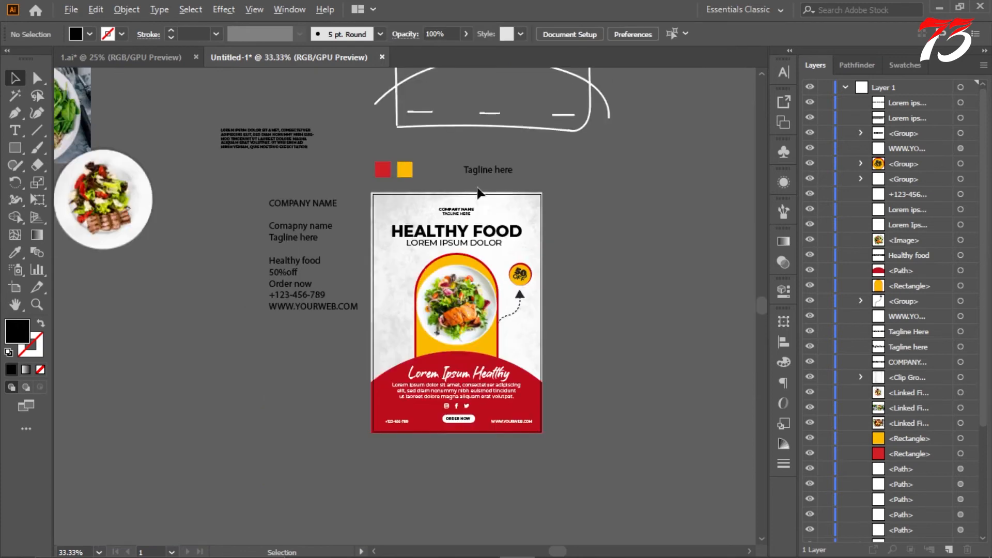
Step: Show the guides and move the COMPANY NAME and TAGLINE HERE lines up together to the top margin guide
scroll(440, 247, up, 3)
right_click(403, 135)
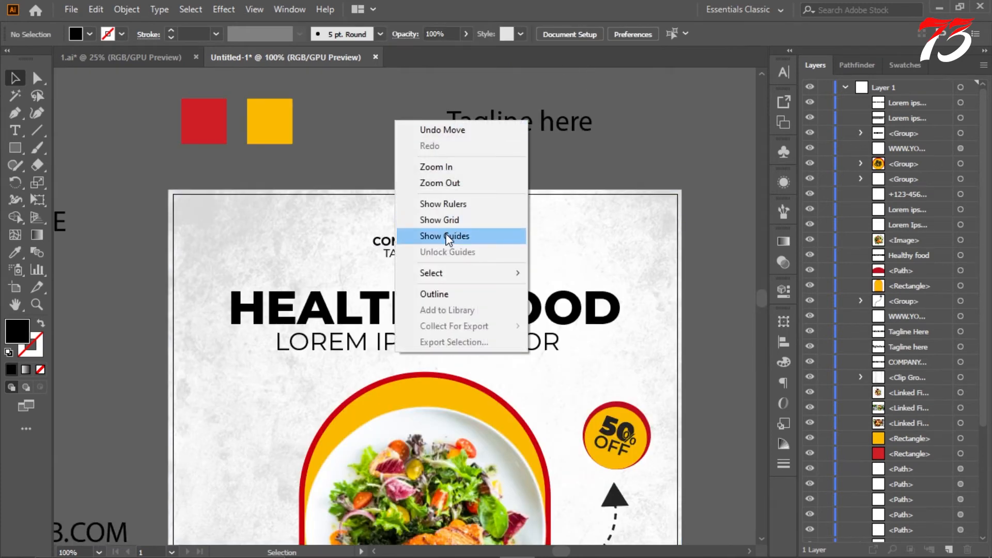
click(455, 235)
scroll(432, 243, up, 3)
click(433, 245)
shift+click(426, 283)
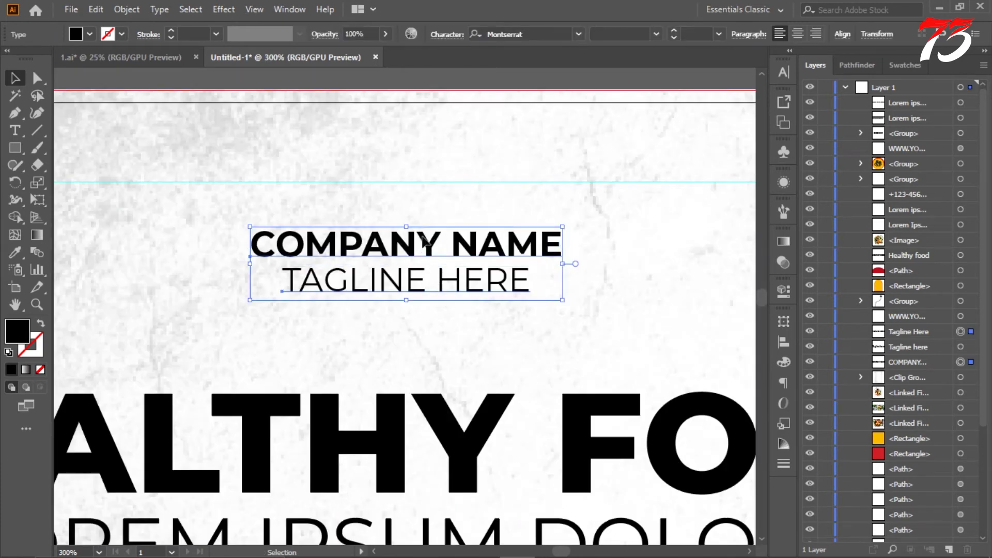
drag(423, 240, 423, 193)
Step: Move the HEALTHY FOOD headline and LOREM IPSUM DOLOR subheading up together, closer to the company name
scroll(423, 192, down, 3)
click(416, 297)
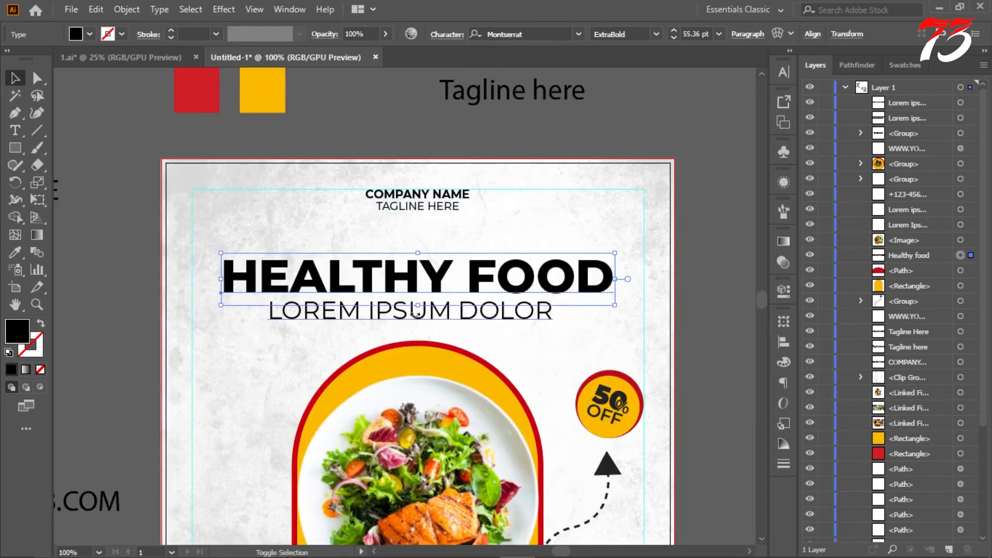
shift+click(415, 317)
drag(424, 306, 445, 271)
scroll(437, 265, down, 3)
click(567, 259)
scroll(435, 264, up, 1)
scroll(437, 264, up, 2)
click(445, 283)
shift+click(445, 264)
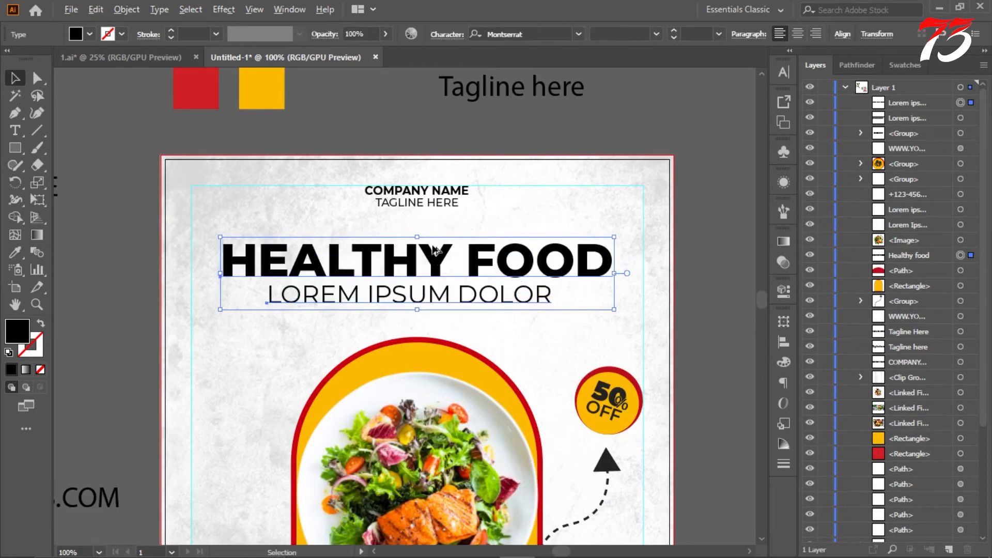
scroll(673, 262, down, 1)
scroll(673, 262, up, 1)
click(708, 232)
scroll(708, 232, down, 2)
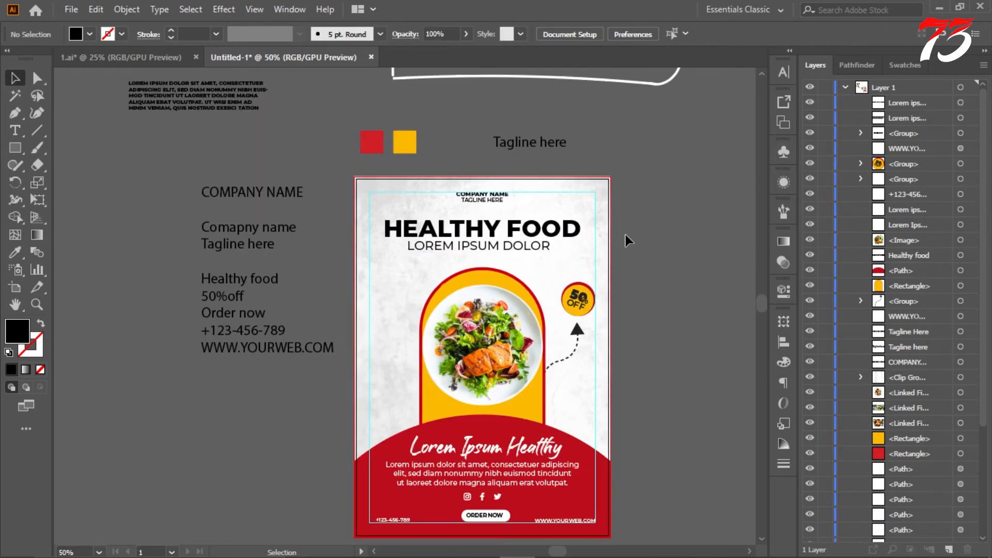
Step: Isolate the order button group and shift the ORDER NOW text slightly so it sits centred in the white pill
scroll(500, 483, up, 6)
click(493, 515)
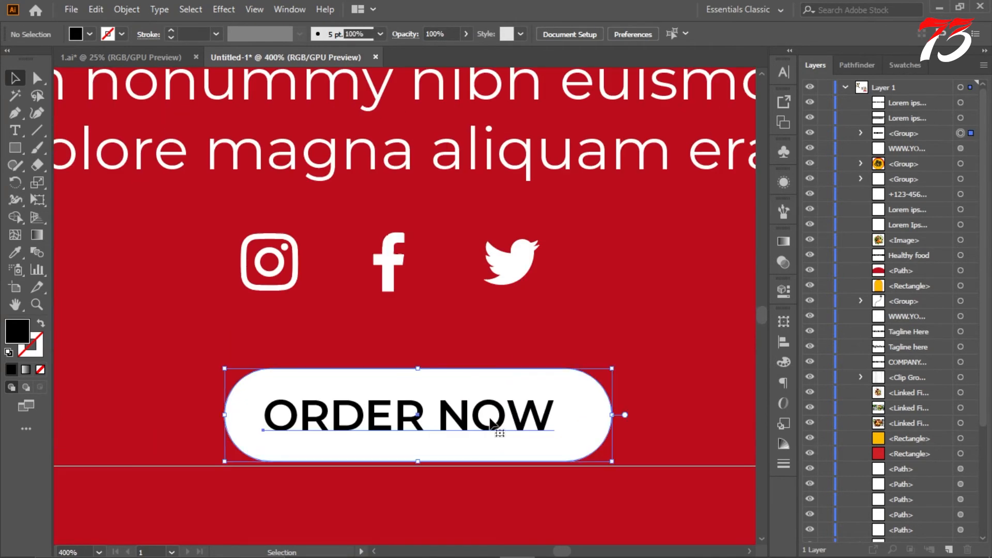
double_click(494, 515)
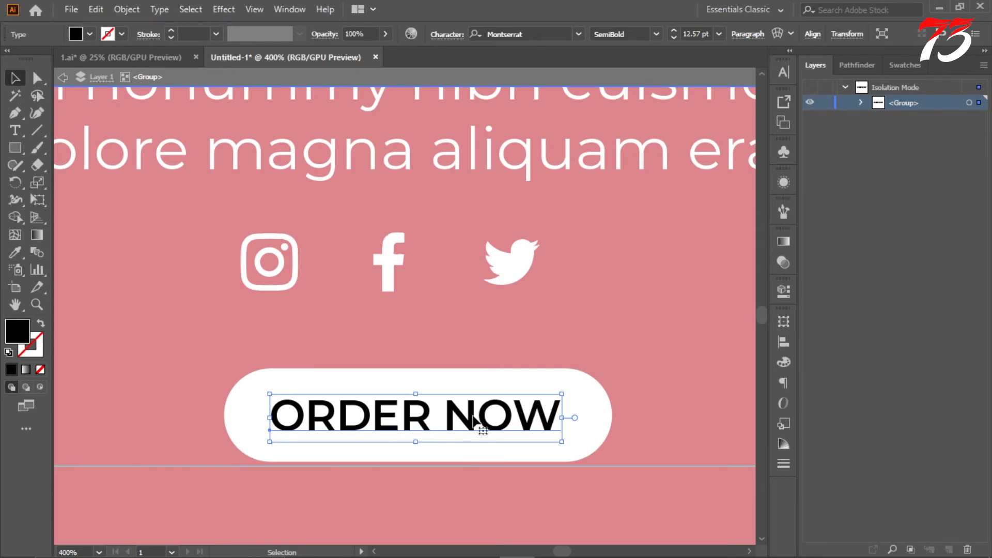
Step: Try filling the ORDER NOW text with the dark red ba000e
double_click(14, 335)
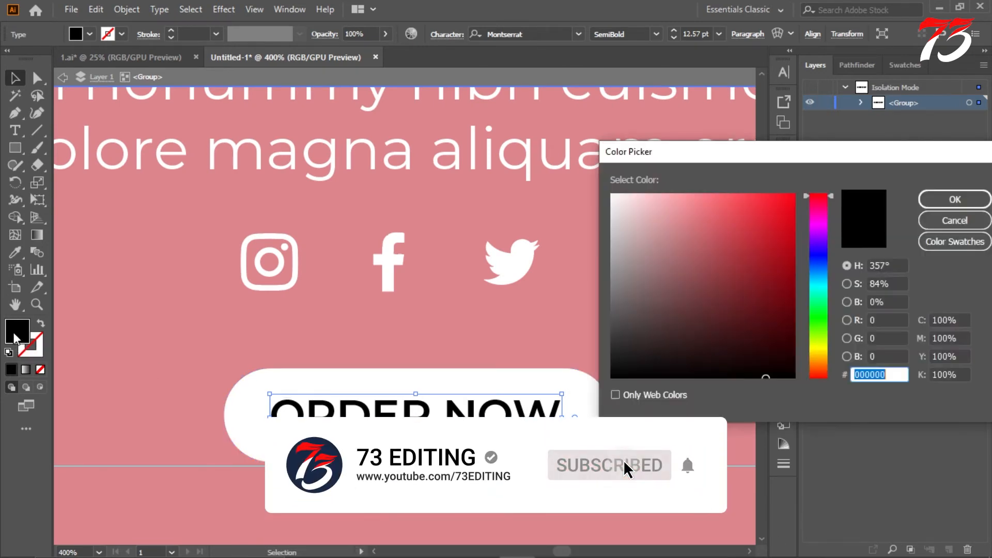
text(a8000d)
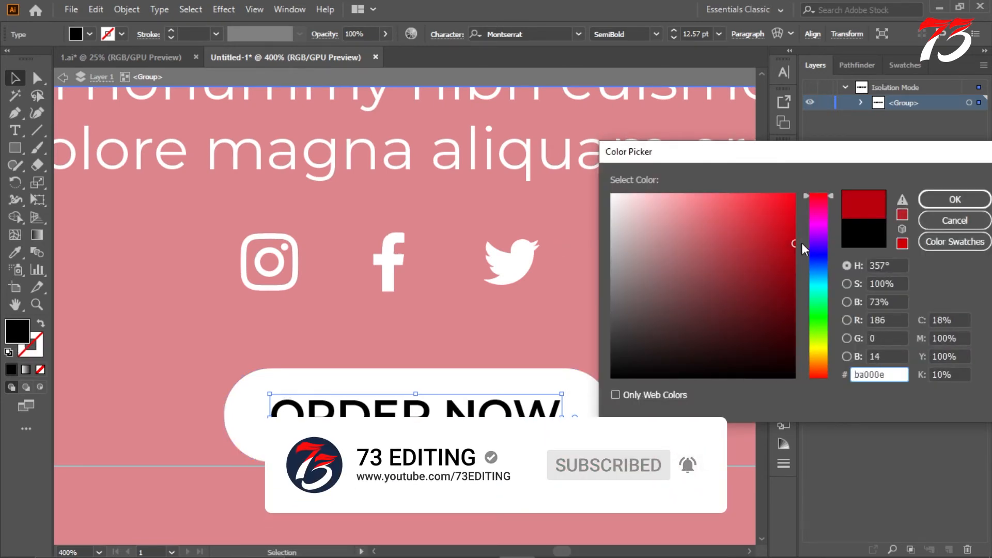
click(937, 202)
scroll(434, 245, down, 4)
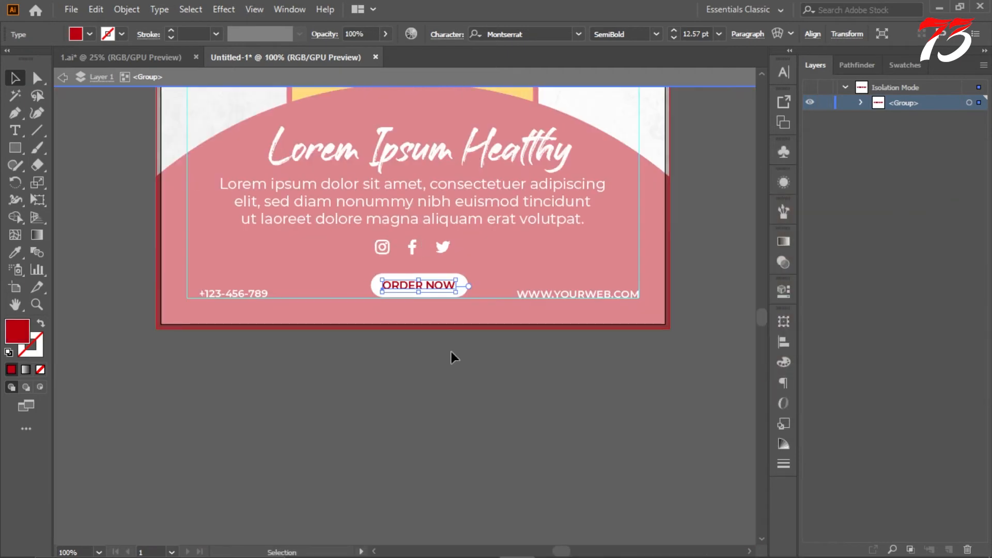
Step: Undo the red fill on the ORDER NOW text and leave the button group's isolation
key(ctrl+z)
key(ctrl+z)
click(467, 291)
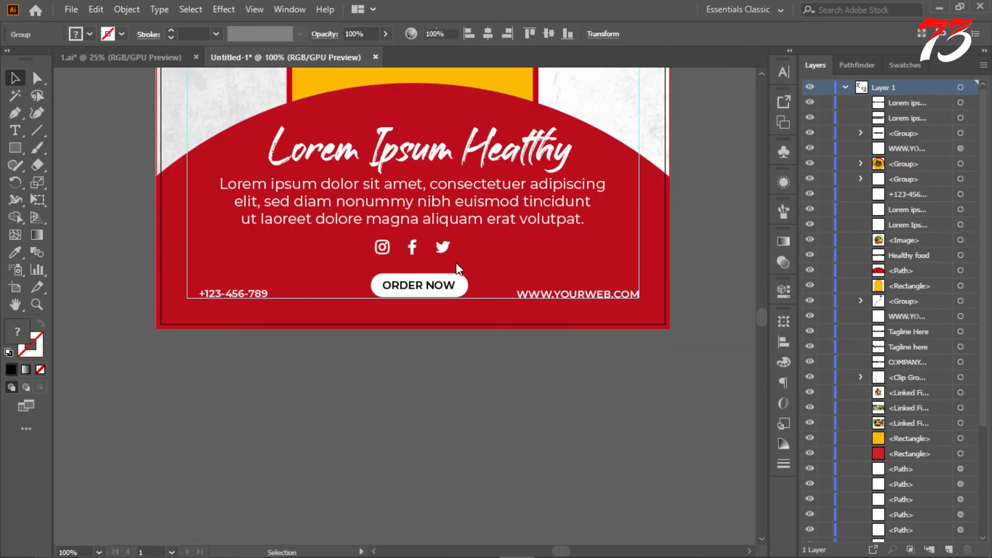
Step: Recolour the ORDER NOW button's white pill to bright yellow, keeping its text black
key(a)
click(462, 282)
key(i)
scroll(355, 187, up, 2)
double_click(17, 331)
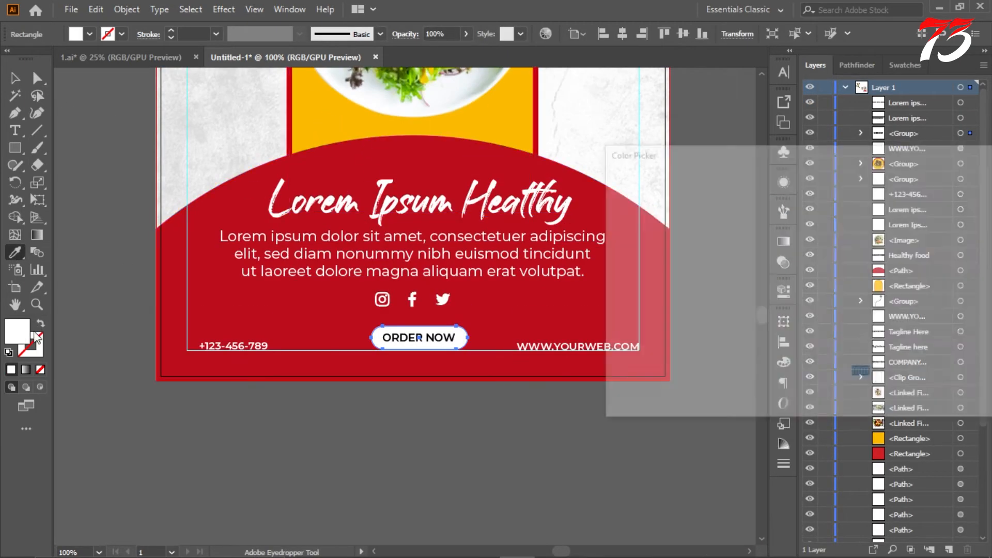
click(814, 353)
click(957, 202)
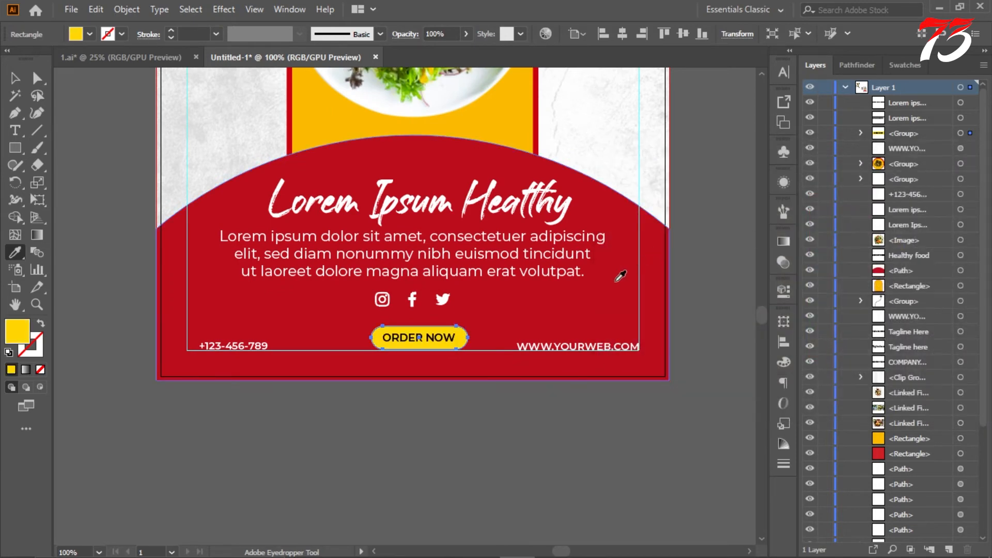
scroll(453, 300, up, 2)
scroll(453, 300, down, 2)
scroll(453, 299, up, 2)
click(16, 79)
click(94, 172)
scroll(362, 285, down, 3)
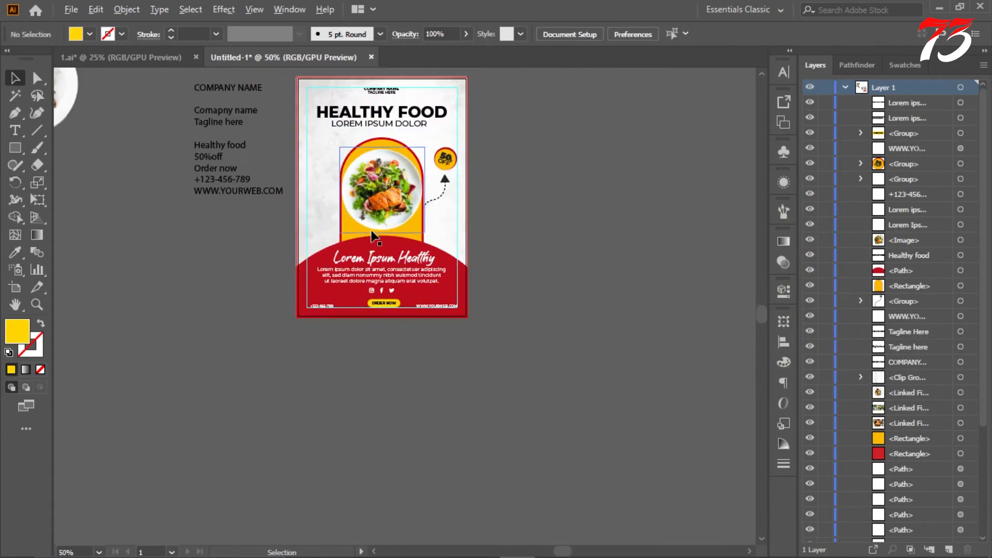
scroll(352, 284, up, 2)
Step: Switch to File Explorer and open internet.svg in Illustrator from the Social media icon folder inside drive D's Icon folder
click(410, 543)
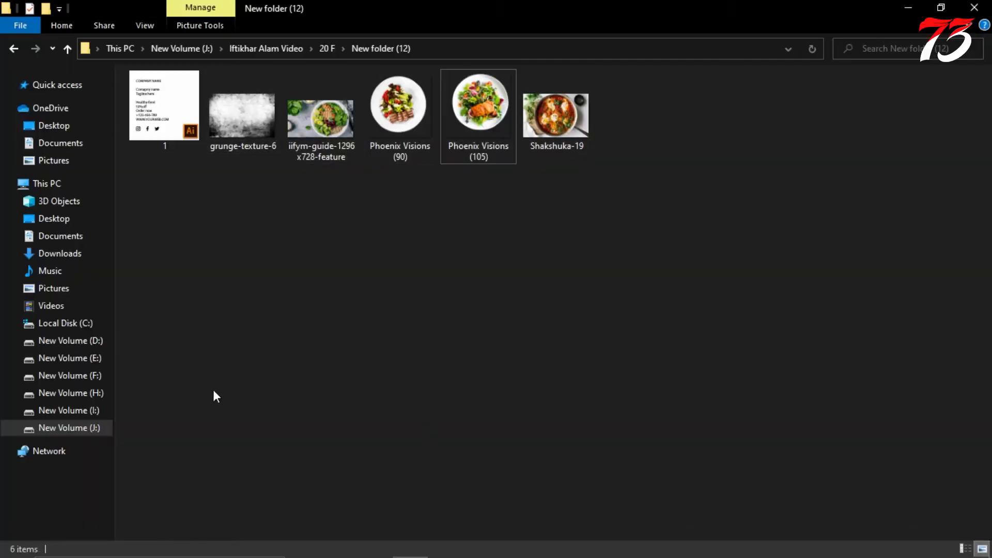
click(68, 49)
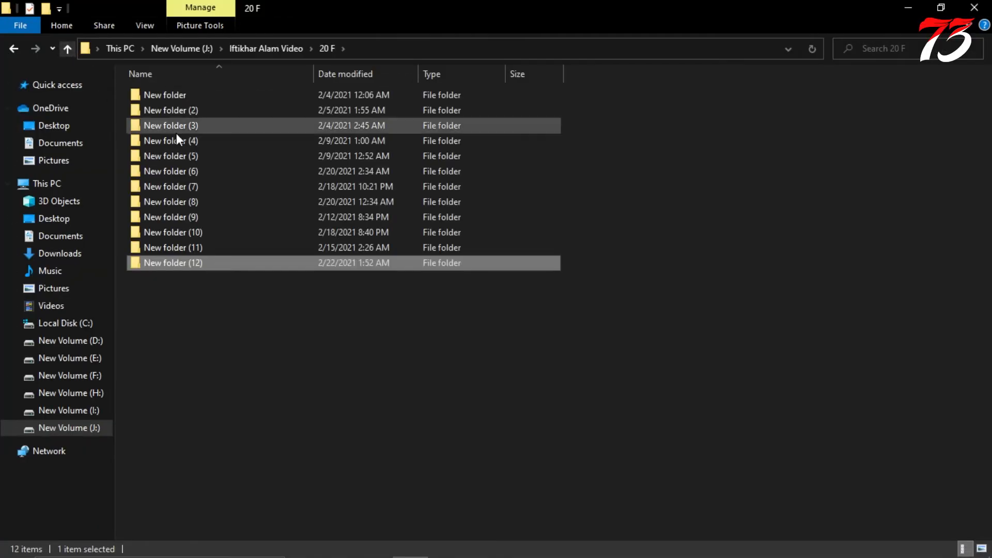
click(219, 174)
double_click(219, 173)
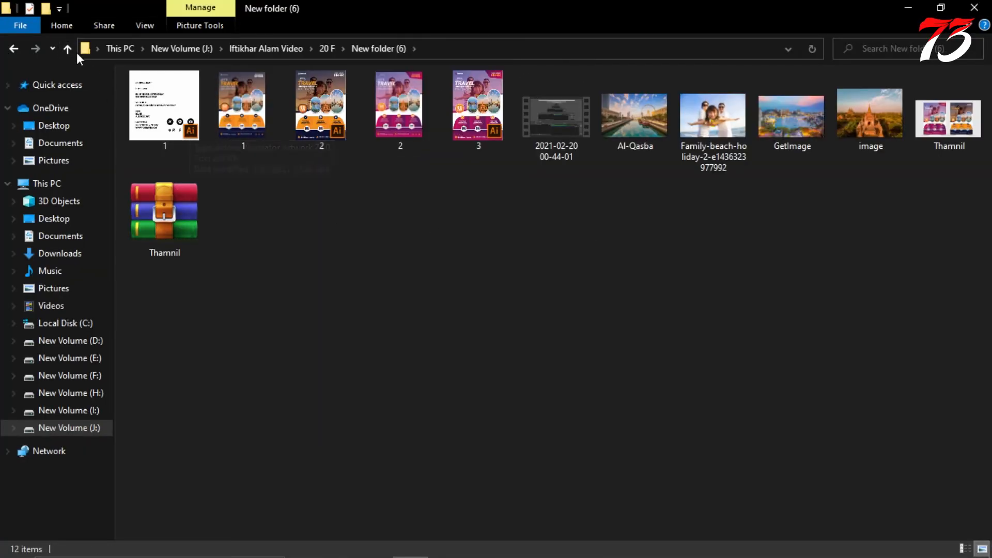
click(68, 49)
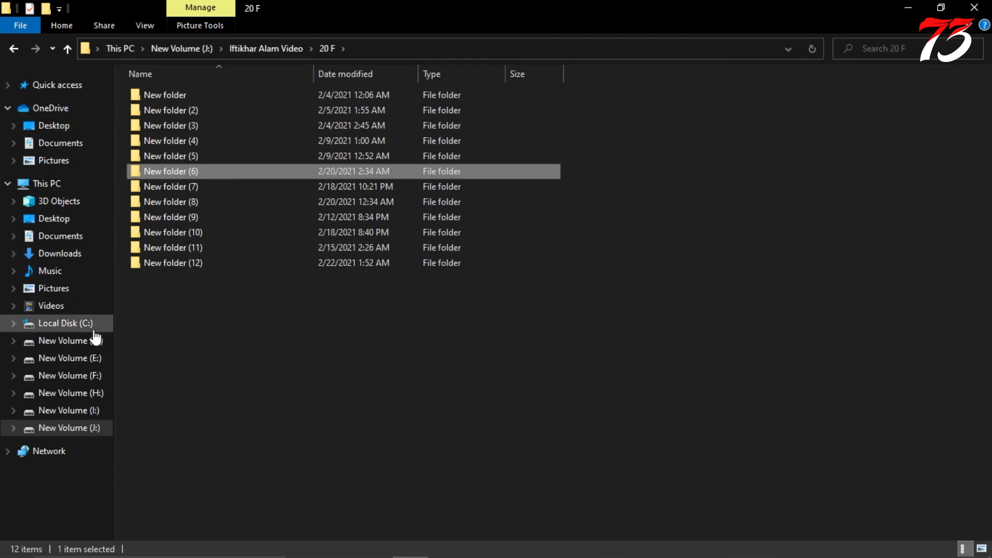
click(39, 340)
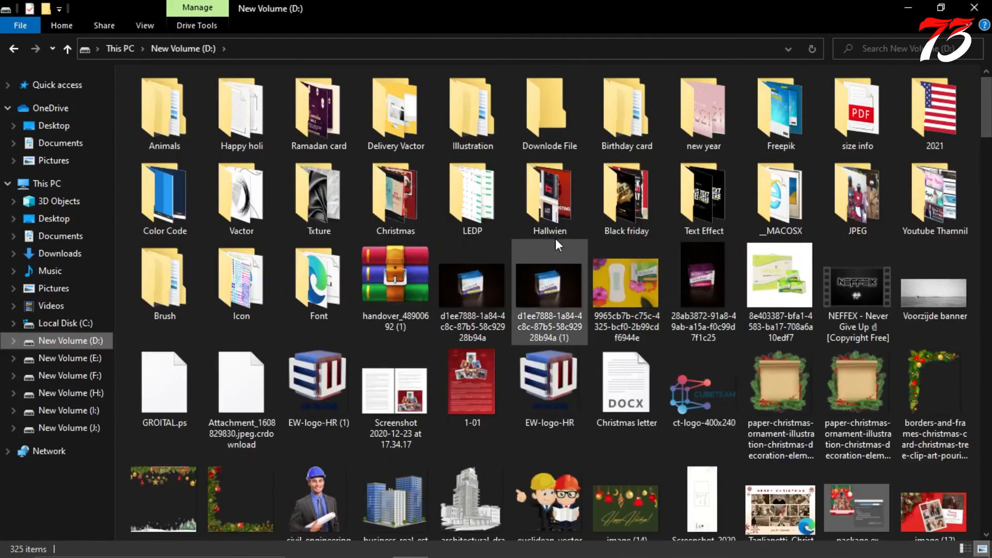
double_click(241, 284)
click(620, 248)
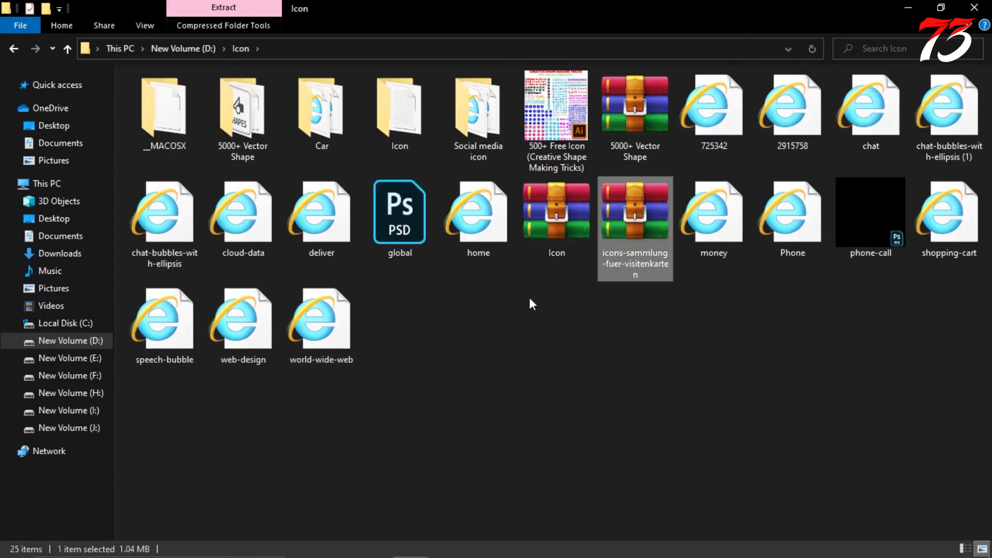
click(531, 303)
double_click(459, 127)
drag(323, 110, 481, 301)
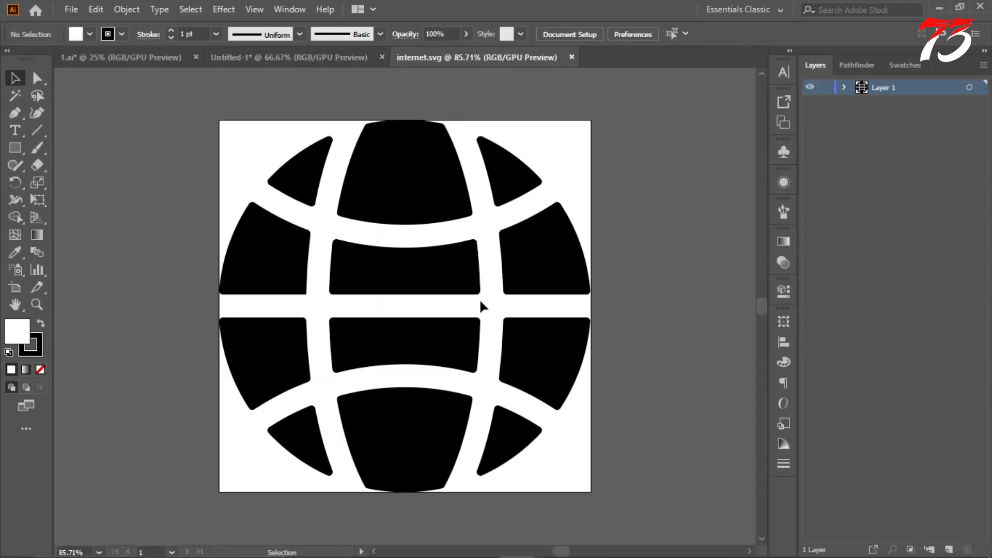
Step: Copy the globe icon into the flyer and place it at small size just before the website address
drag(459, 261, 483, 279)
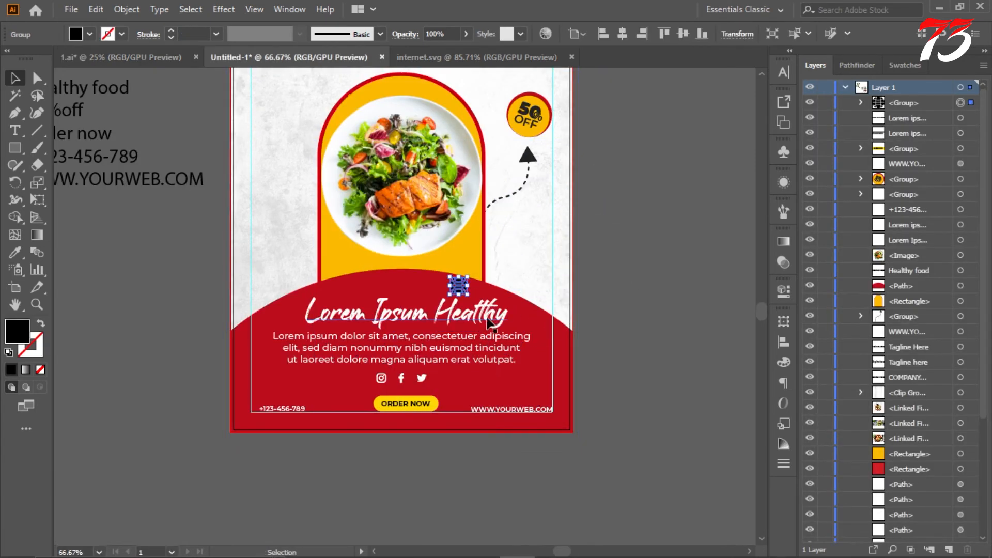
scroll(483, 279, up, 3)
scroll(406, 143, down, 4)
drag(406, 95, 424, 438)
scroll(423, 439, up, 2)
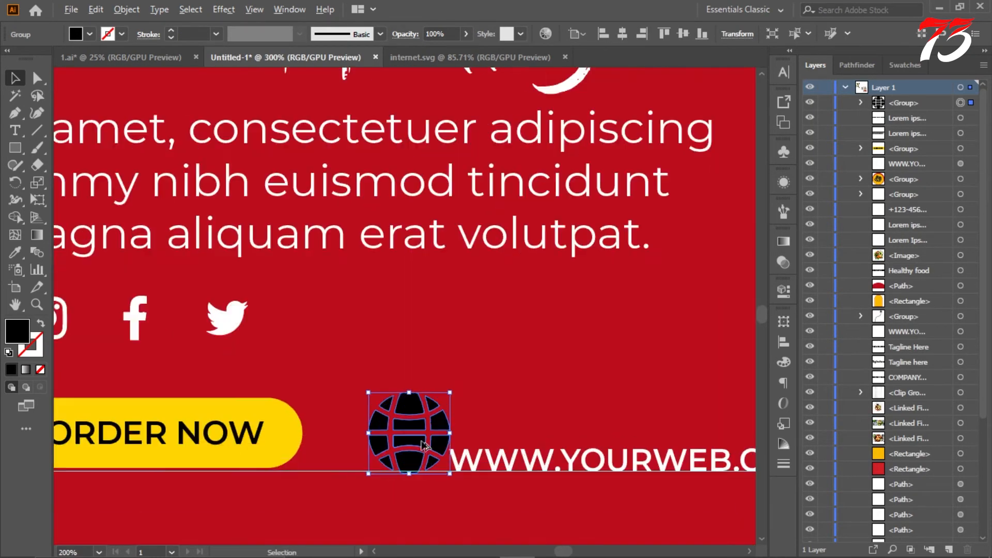
scroll(451, 361, down, 1)
drag(460, 306, 452, 329)
Step: Recolour the globe icon by sampling the yellow of the ORDER NOW button
click(16, 256)
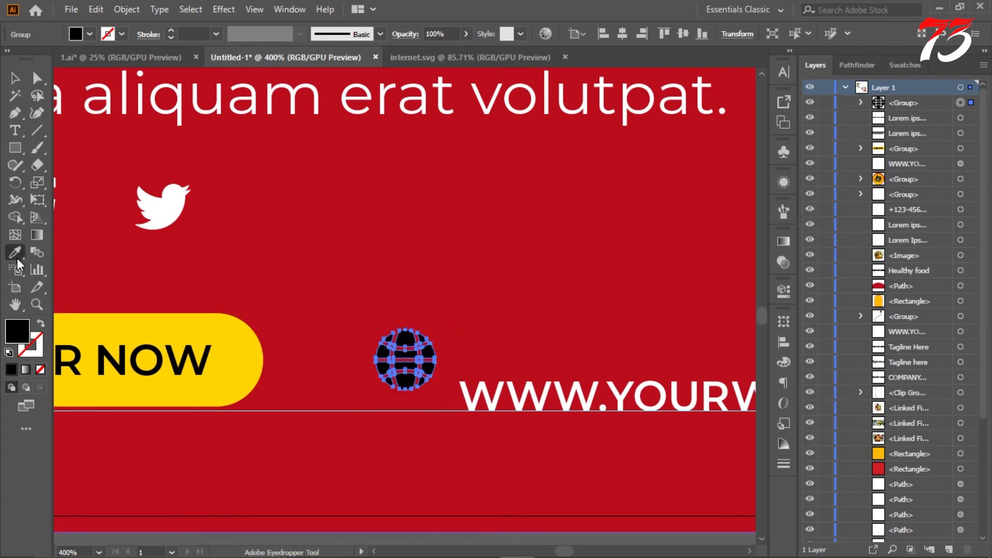
click(83, 330)
key(v)
scroll(381, 255, down, 5)
scroll(405, 270, up, 4)
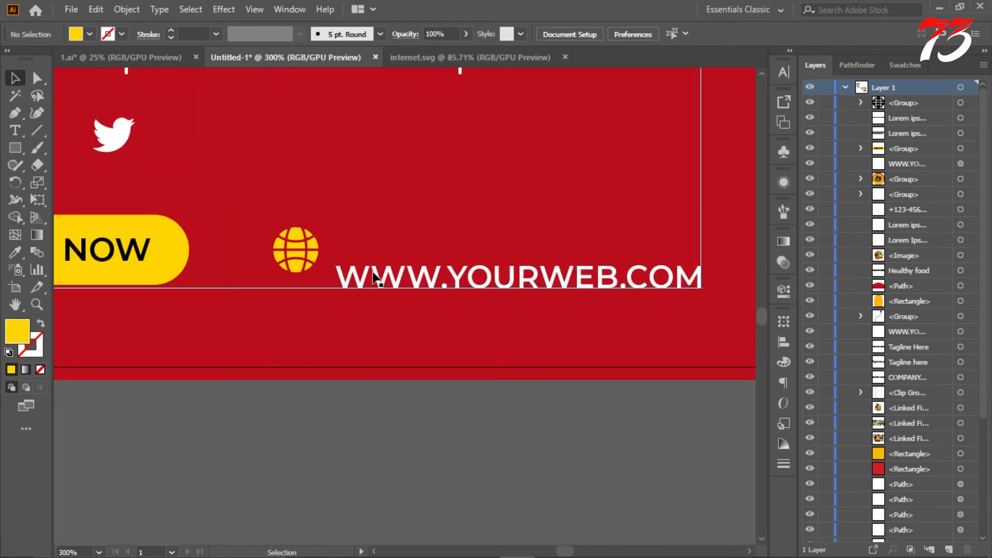
Step: Rest the globe icon on the bottom margin guide and line up the website address beside it, ending at the right margin guide
drag(374, 278, 315, 275)
scroll(295, 253, up, 2)
drag(395, 249, 395, 279)
scroll(403, 281, down, 2)
scroll(667, 269, up, 6)
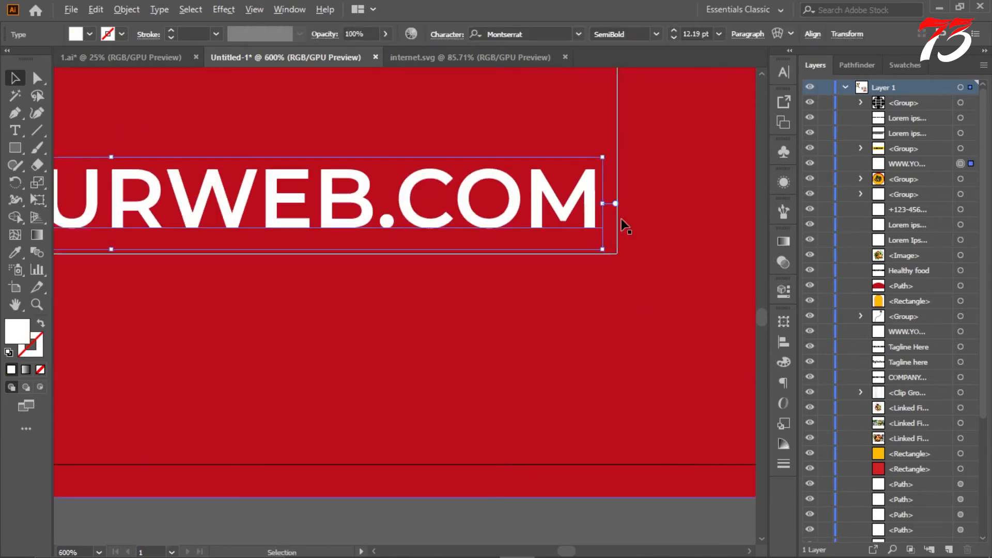
drag(488, 257, 554, 294)
scroll(554, 294, down, 5)
scroll(202, 296, down, 2)
scroll(285, 285, up, 5)
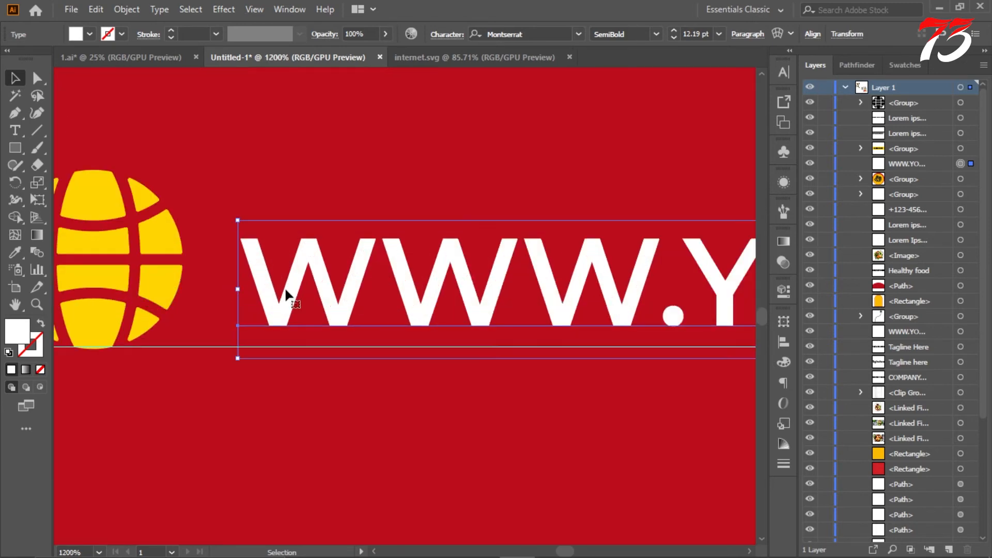
drag(284, 288, 283, 278)
scroll(303, 289, down, 5)
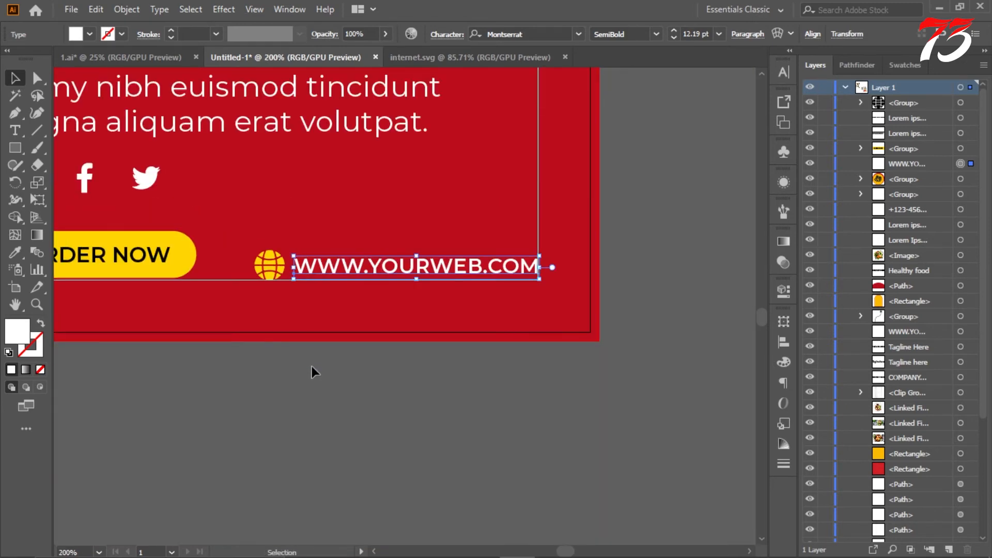
Step: Set the globe icon's height to 18 pt with its proportions linked
click(312, 371)
scroll(289, 376, down, 3)
scroll(459, 343, up, 1)
click(483, 326)
click(784, 321)
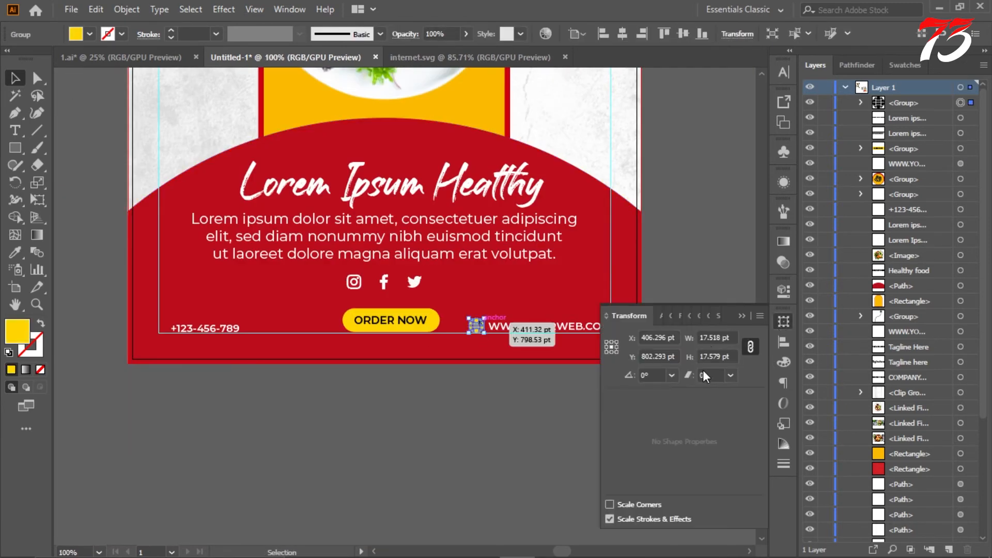
click(568, 388)
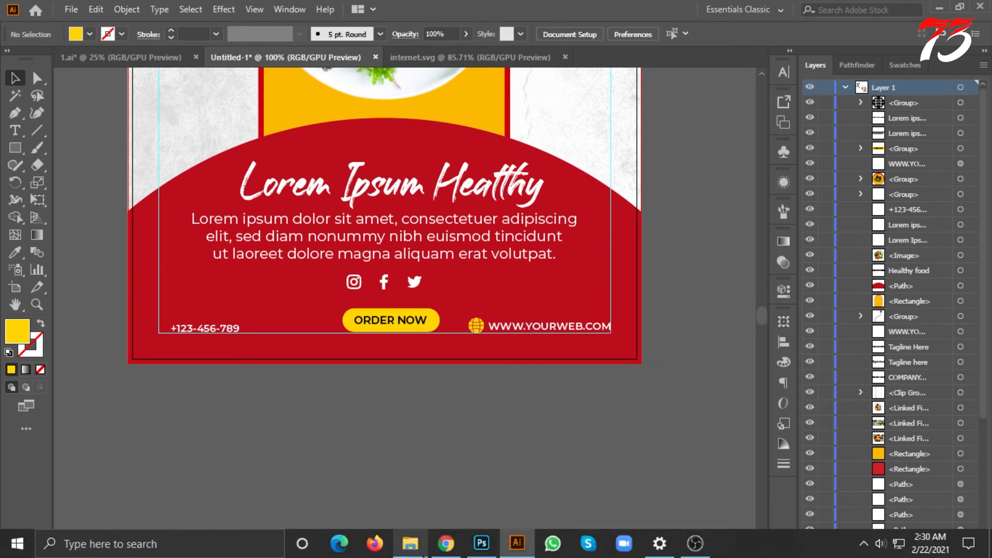
Step: Switch to File Explorer and bring the Phone.svg icon from drive D's Icon folder into the flyer document
click(410, 544)
click(68, 49)
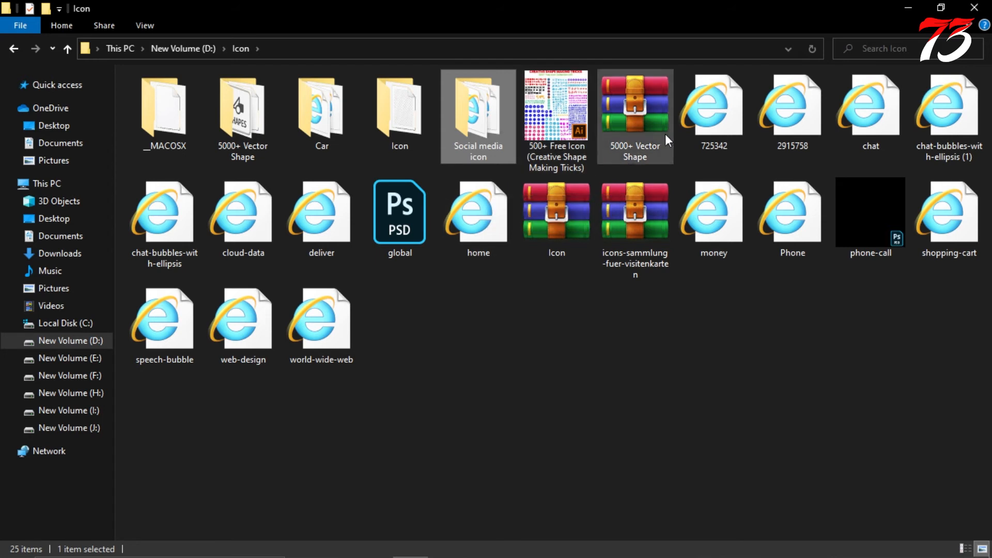
double_click(473, 129)
drag(320, 122, 425, 315)
click(69, 50)
drag(793, 212, 91, 247)
Step: Scale the oversized phone icon proportionally to a height of 18 pt
scroll(534, 339, up, 2)
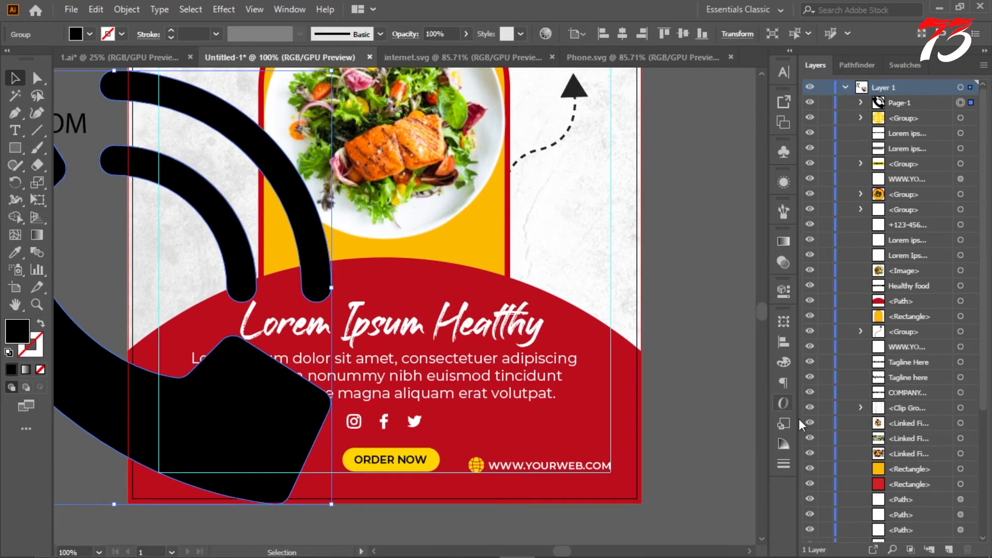
click(784, 321)
text(18)
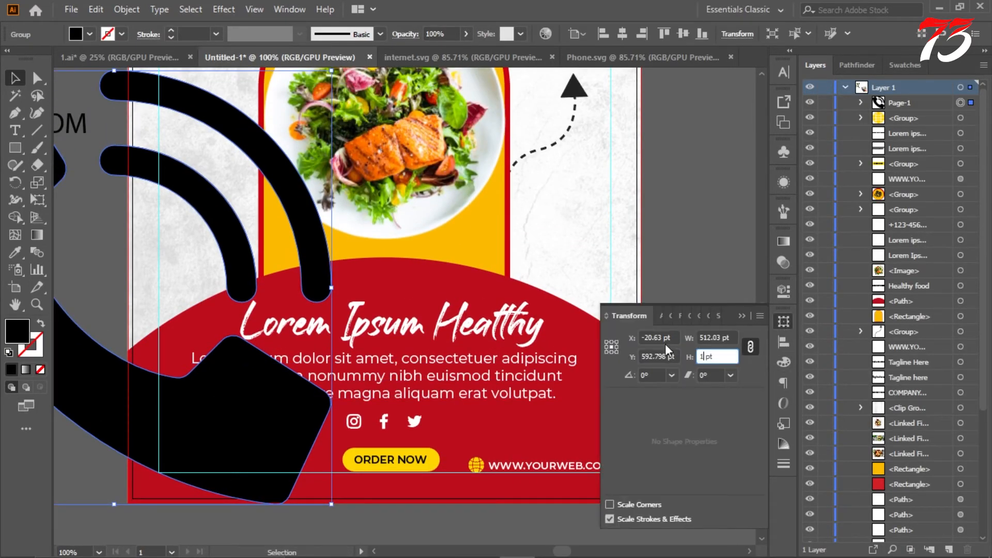
key(Return)
click(784, 321)
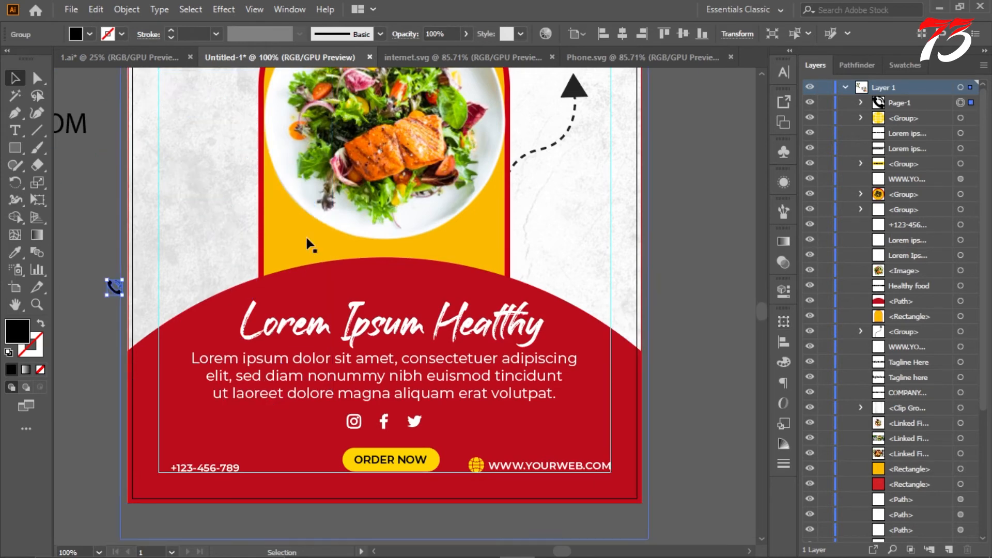
Step: Move the phone icon into the lower-left corner of the margin guides on the red base
key(ctrl+=)
drag(158, 210, 231, 474)
scroll(231, 474, up, 8)
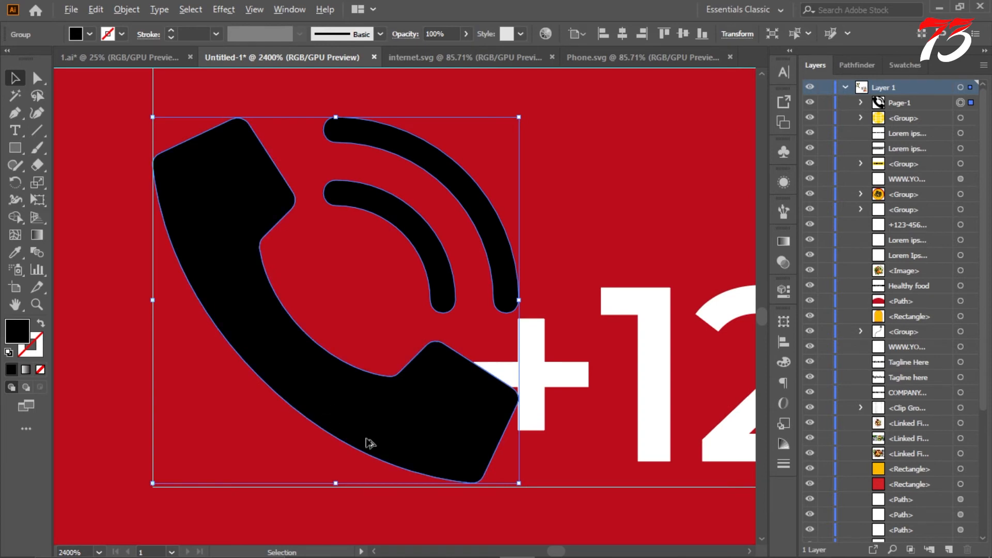
scroll(443, 500, up, 4)
drag(539, 389, 539, 399)
scroll(502, 390, down, 6)
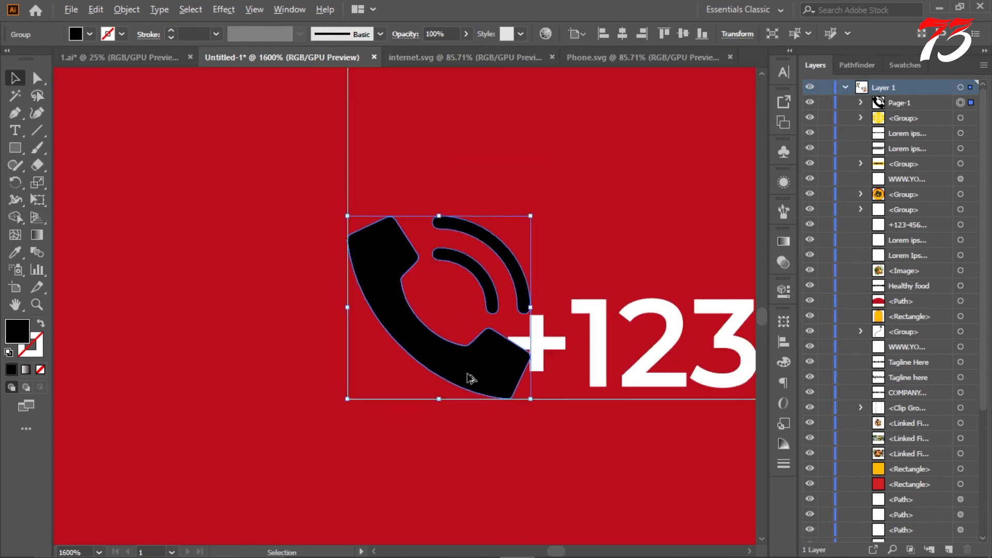
Step: Move the phone number text to the right so it clears the phone icon, leaving a small gap
scroll(361, 357, down, 5)
click(171, 306)
scroll(416, 329, up, 1)
drag(351, 335, 444, 344)
scroll(381, 324, down, 1)
scroll(429, 410, down, 1)
scroll(385, 352, up, 5)
scroll(333, 357, down, 6)
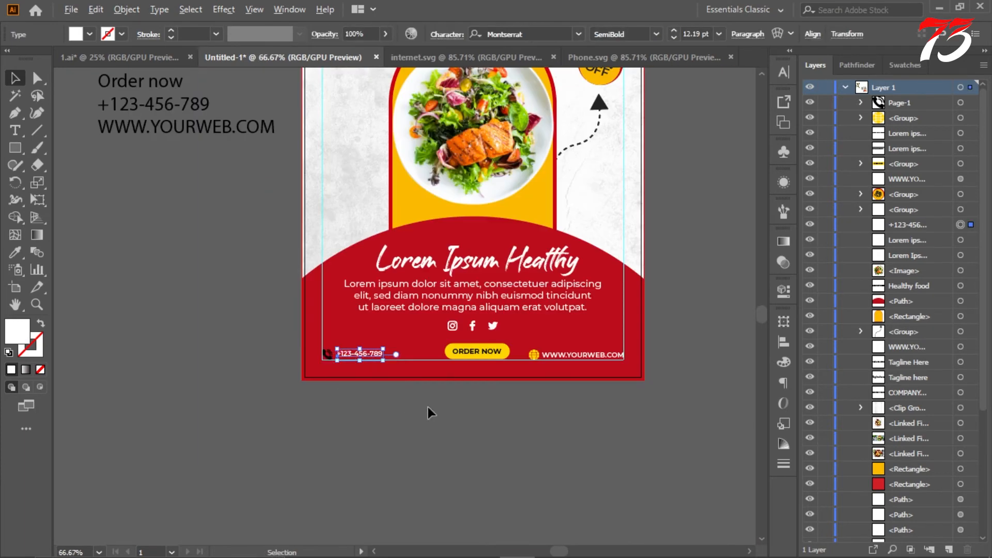
click(428, 409)
Step: Recolour the black phone icon by sampling the globe icon's yellow
scroll(532, 354, up, 1)
click(225, 357)
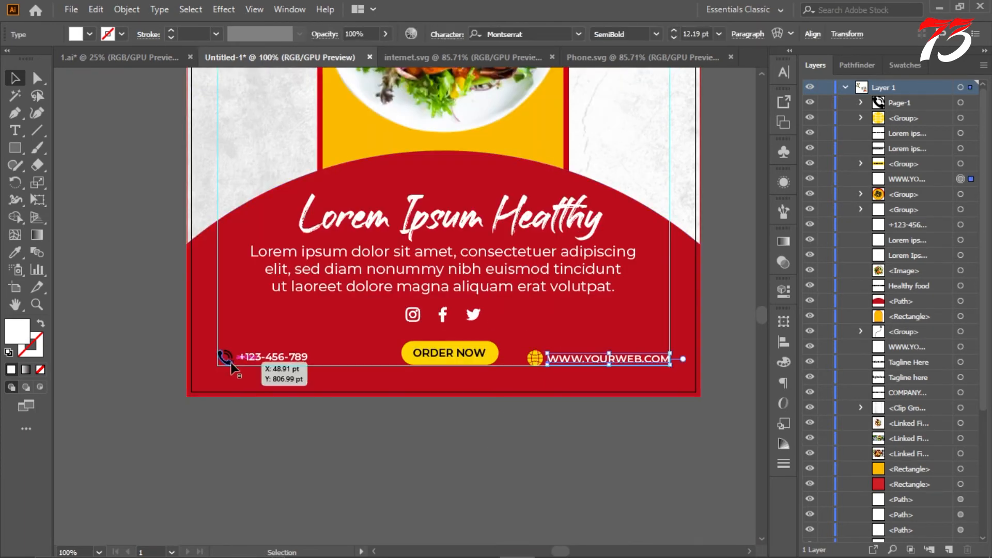
click(537, 351)
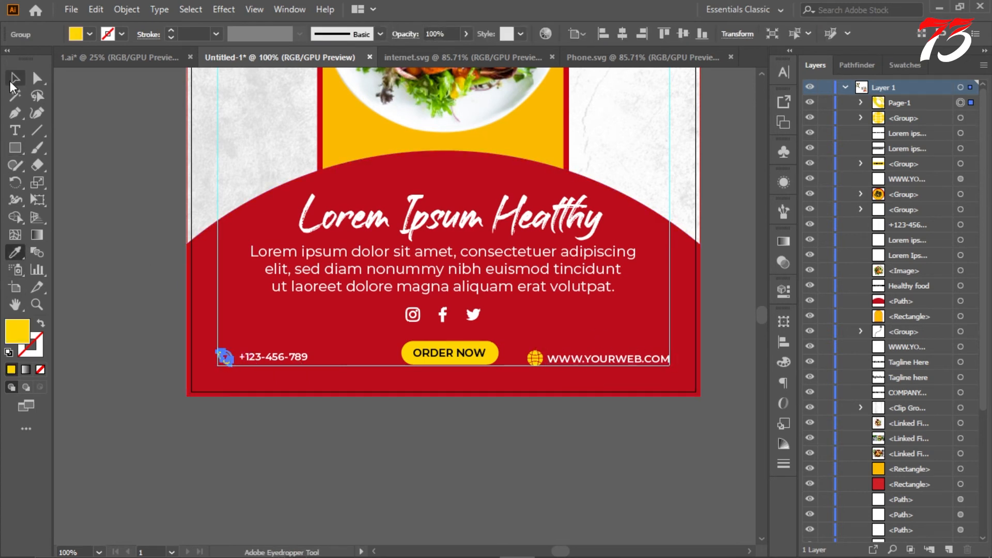
scroll(129, 167, up, 1)
Step: Check the contact row with the guides hidden, including the globe icon's dimensions, and show the guides again
right_click(130, 163)
click(171, 278)
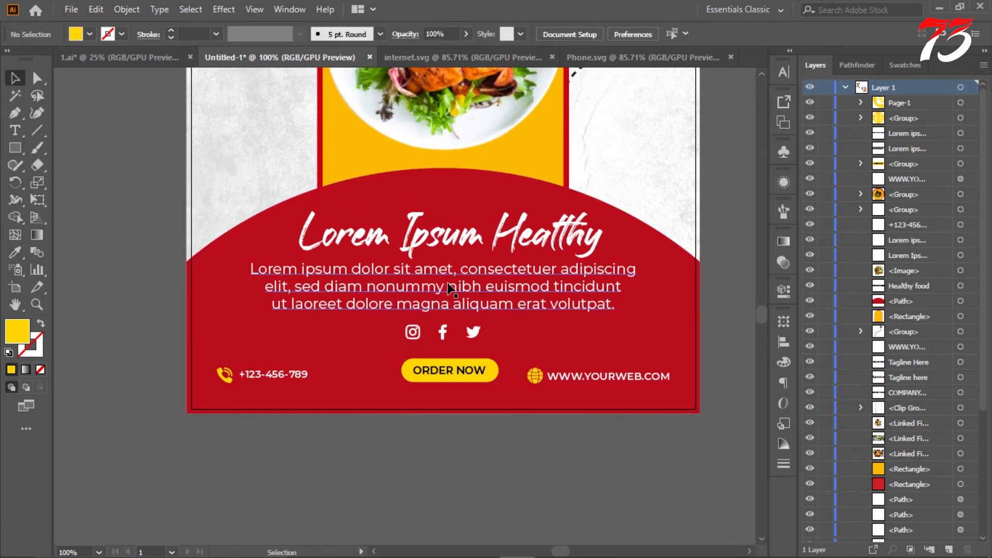
click(780, 323)
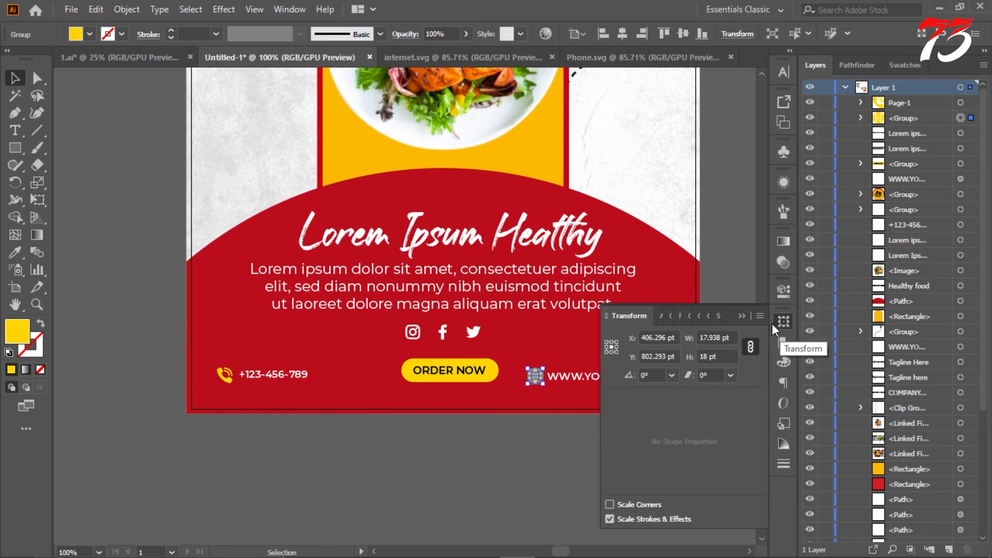
click(473, 436)
right_click(477, 458)
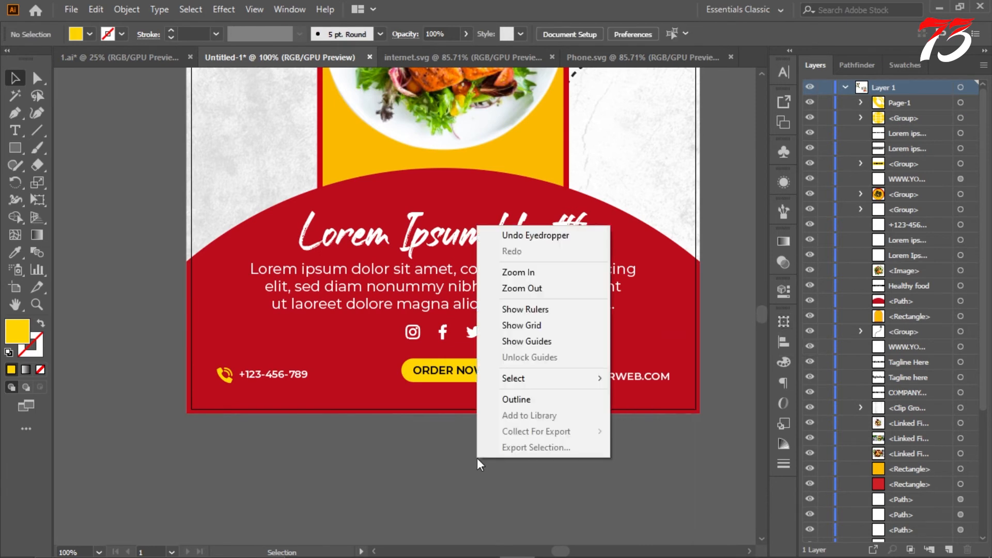
click(538, 345)
Step: Align the phone number and website address texts to each other by their vertical centres
click(288, 379)
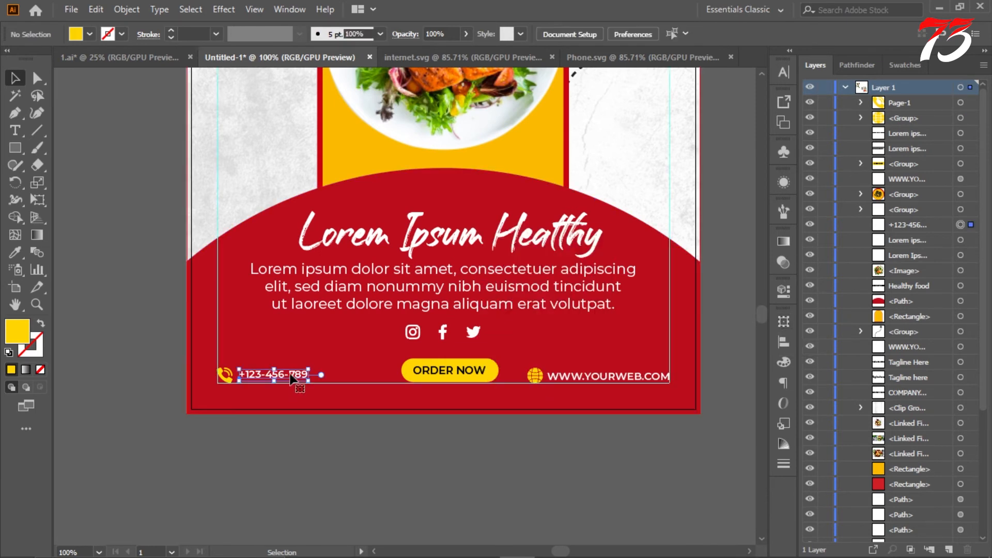
shift+click(589, 377)
click(841, 36)
click(830, 158)
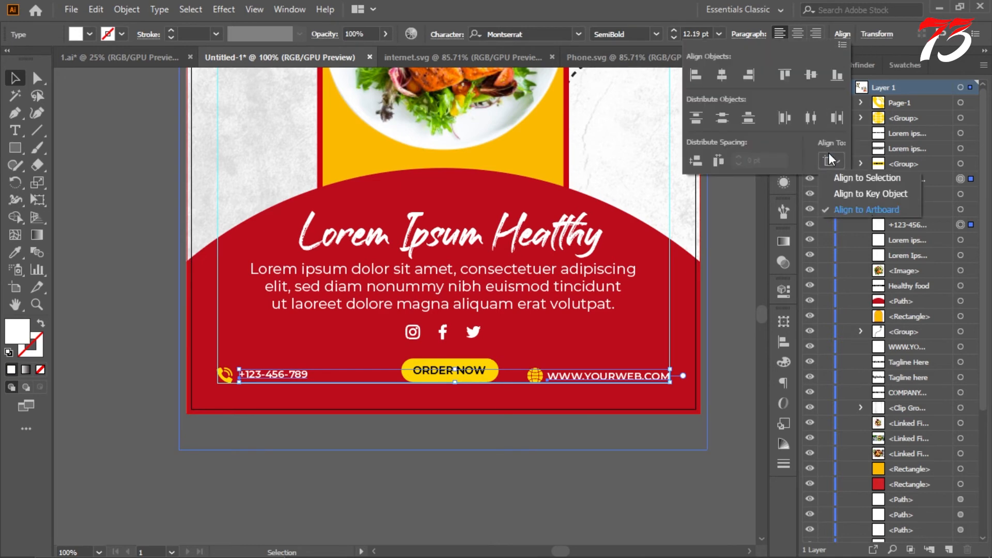
click(811, 76)
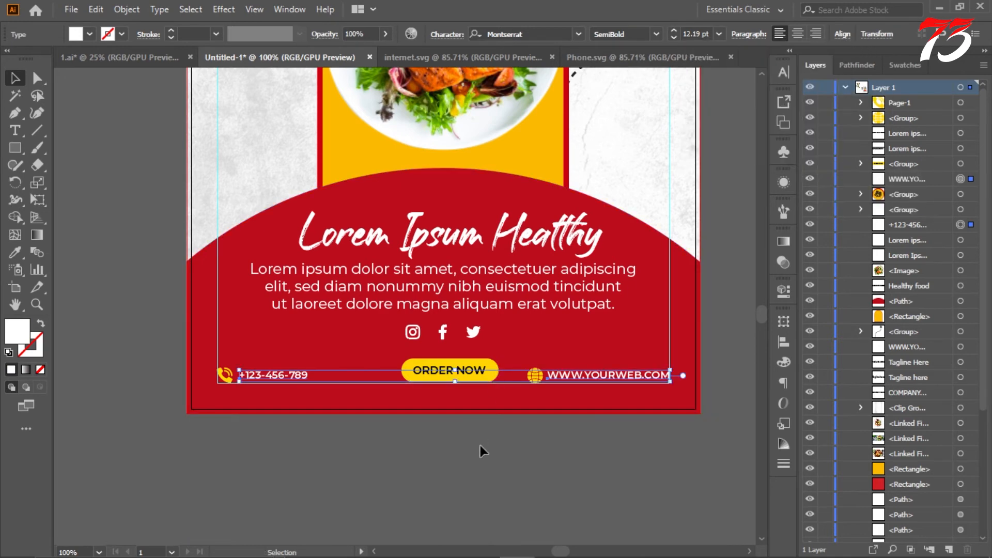
Step: Deselect the contact texts and hide the guides
click(466, 452)
right_click(466, 453)
click(523, 334)
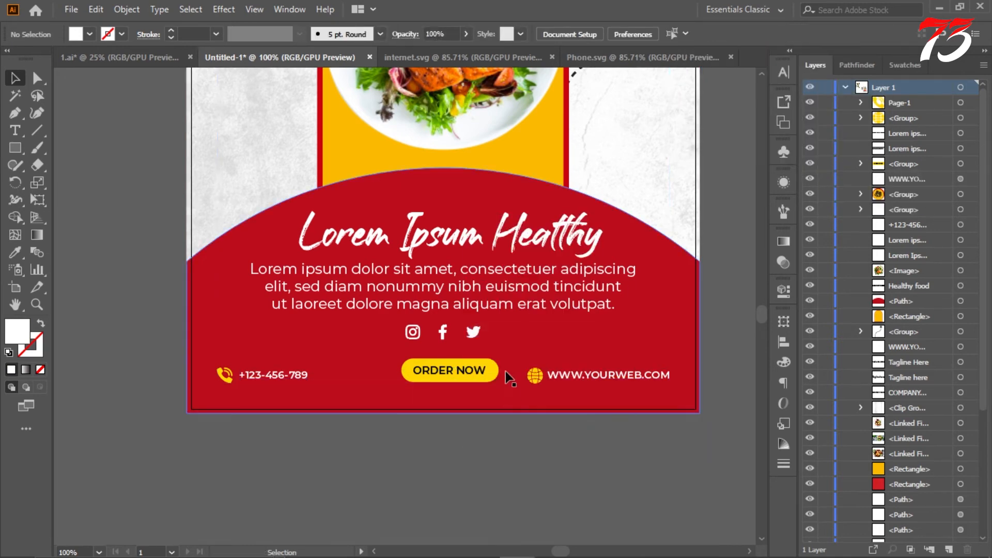
scroll(505, 371, down, 2)
scroll(633, 293, up, 2)
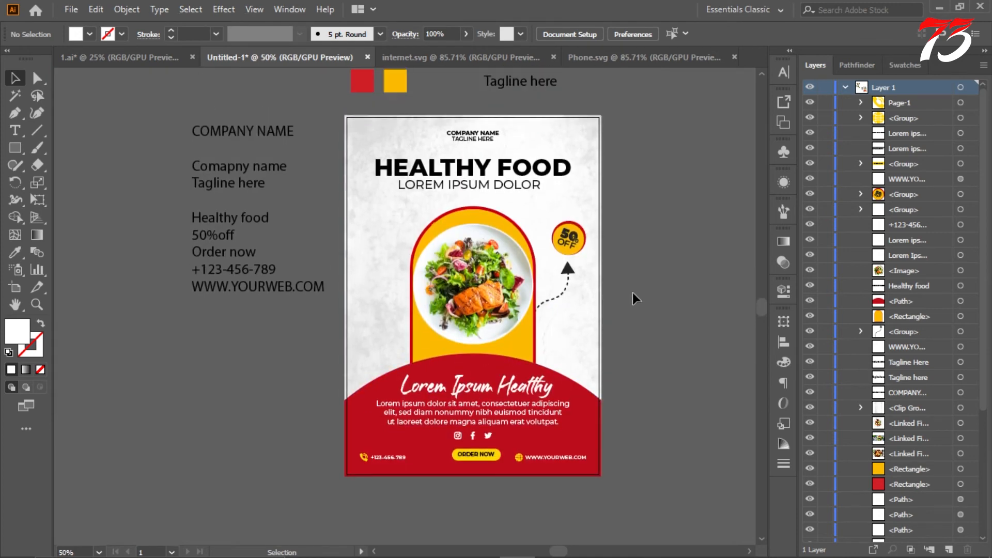
drag(488, 437, 584, 136)
click(680, 222)
scroll(678, 224, up, 1)
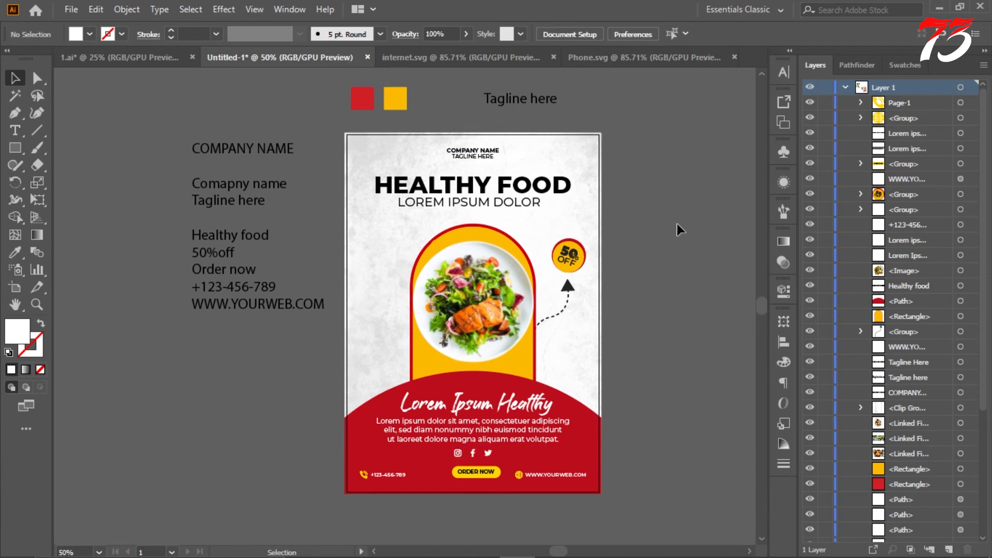
scroll(620, 211, down, 2)
scroll(629, 210, up, 3)
Step: Recolour the HEALTHY FOOD headline by sampling the red swatch above the flyer
click(18, 131)
Step: Set the letter tracking of the TAGLINE HERE text under the company name to 87
scroll(452, 151, up, 1)
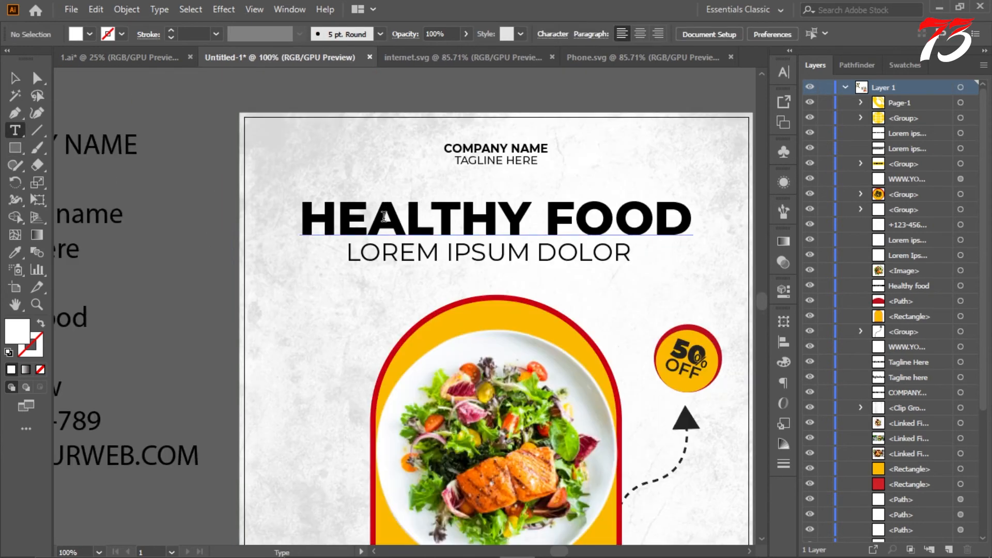
scroll(359, 213, down, 1)
drag(338, 216, 532, 220)
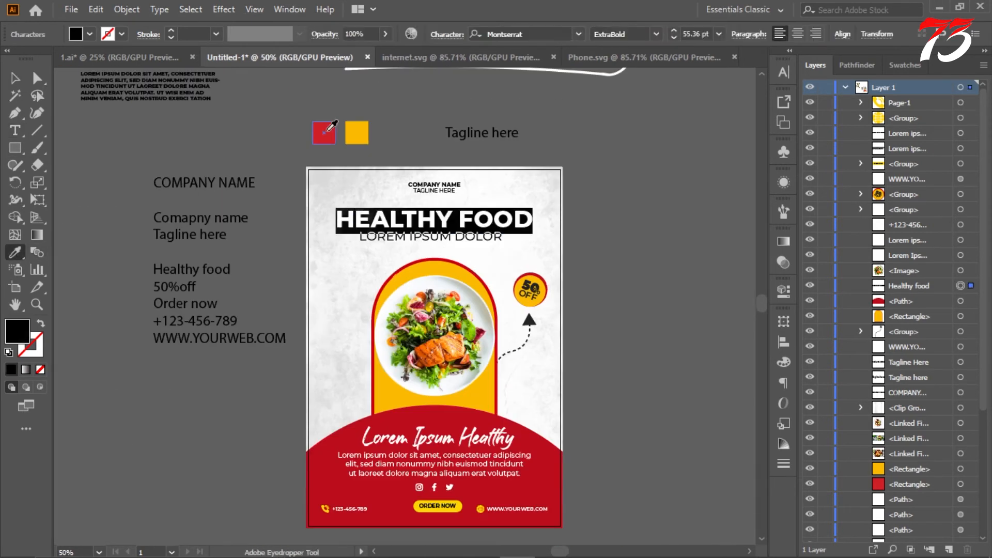
click(326, 132)
click(15, 78)
click(305, 135)
scroll(305, 135, up, 1)
scroll(511, 199, down, 1)
scroll(509, 174, up, 2)
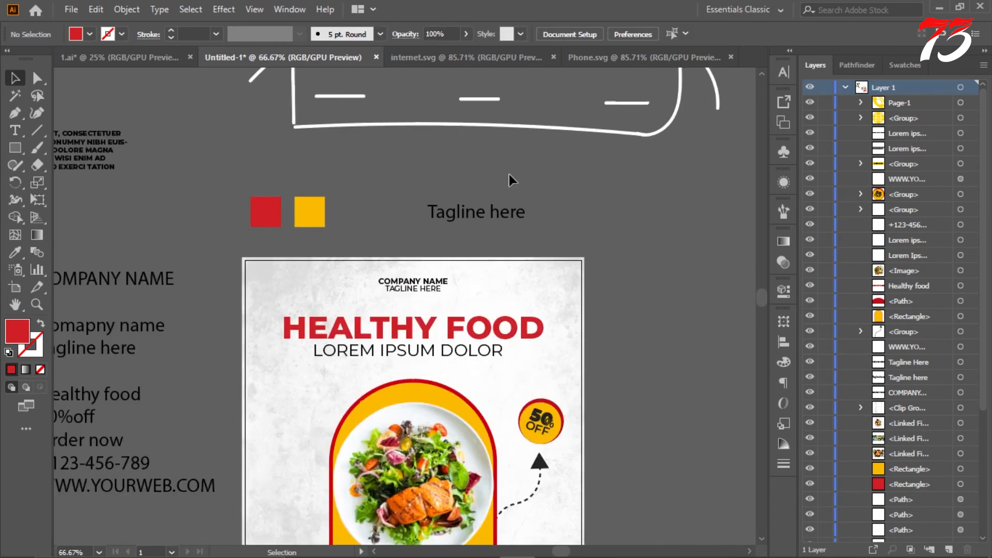
scroll(425, 283, up, 2)
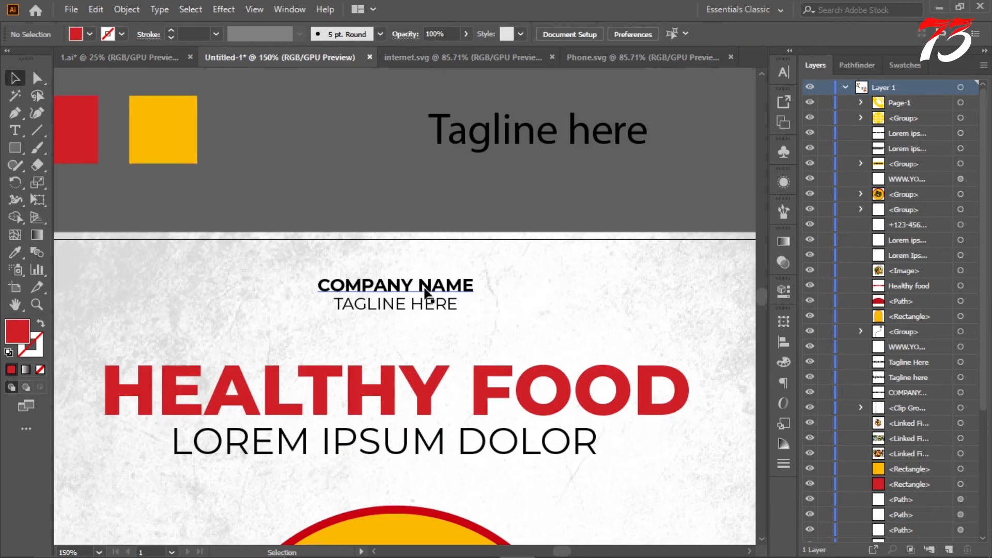
double_click(413, 305)
scroll(414, 305, up, 2)
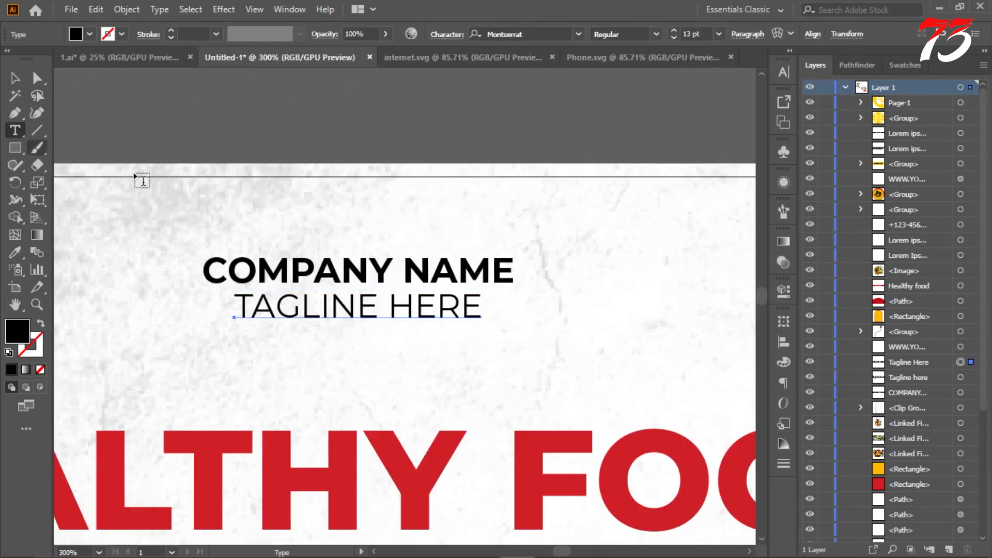
drag(239, 301, 528, 299)
key(ctrl+t)
click(737, 150)
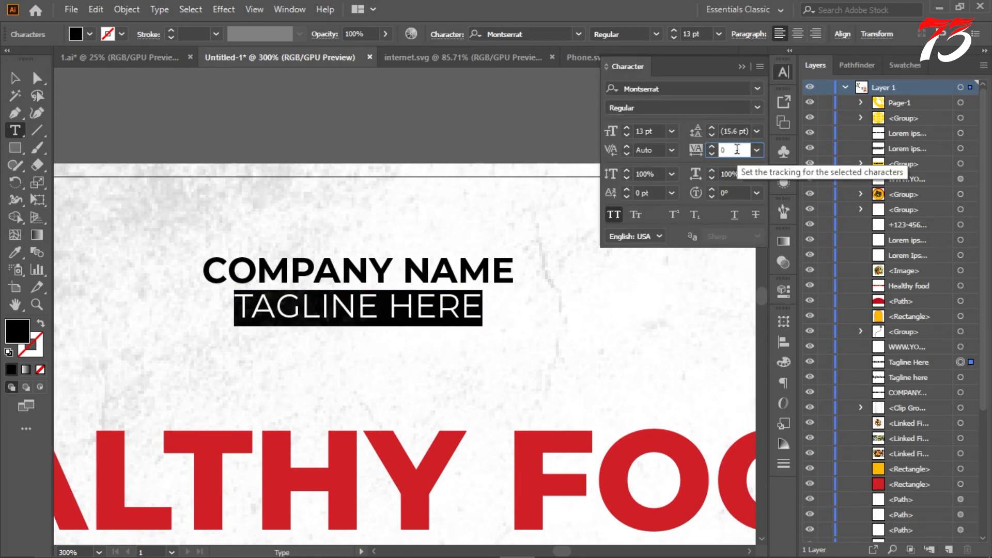
key(Up)
key(Up)
key(Up)
key(Up)
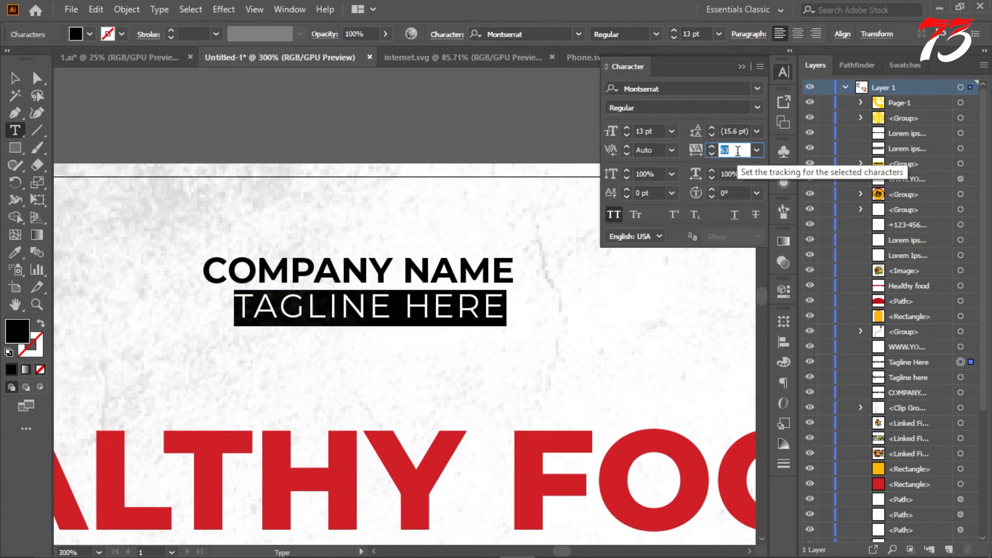
key(Up)
key(Up)
key(Up)
key(Up)
Step: Reduce the TAGLINE HERE text to a font size of 10 pt
click(671, 131)
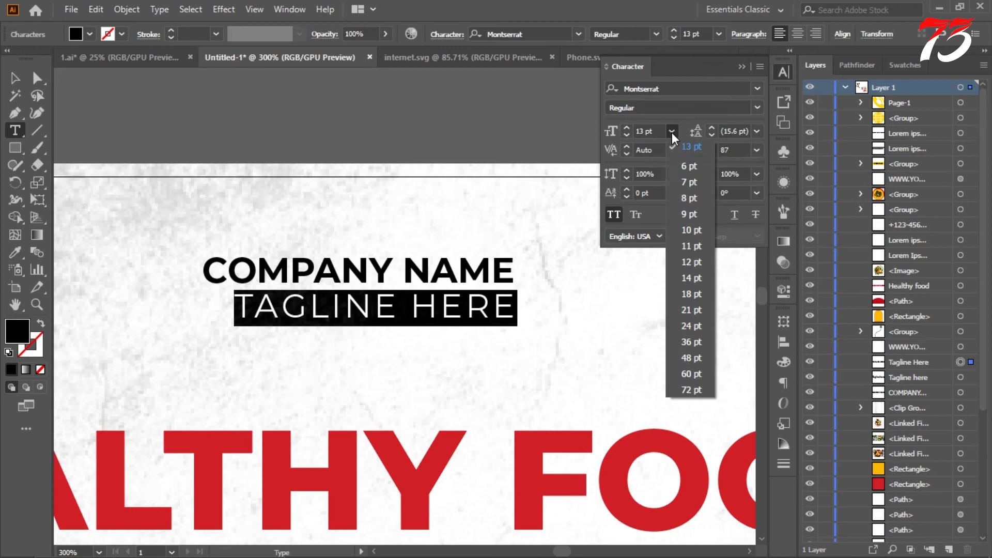
click(695, 207)
click(16, 79)
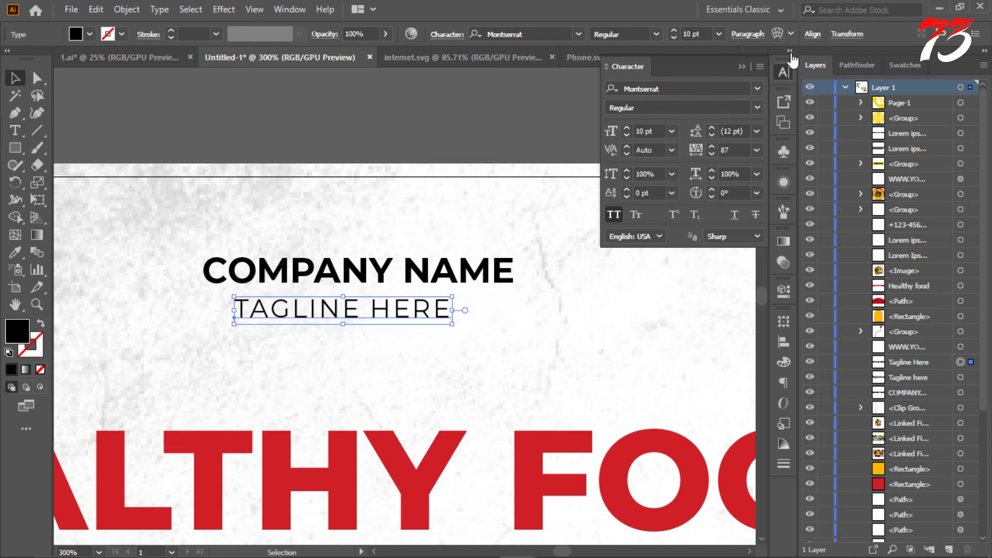
Step: Centre the tagline horizontally on the artboard
click(813, 34)
click(801, 157)
click(833, 207)
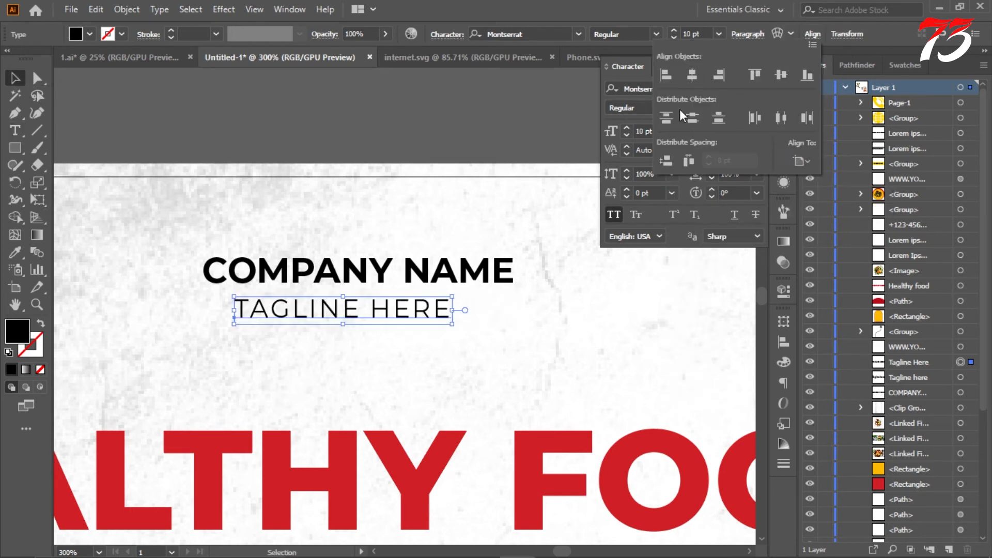
click(692, 75)
Step: Move the tagline slightly up, closer to the company name, and put the character settings away
click(370, 309)
scroll(361, 311, up, 3)
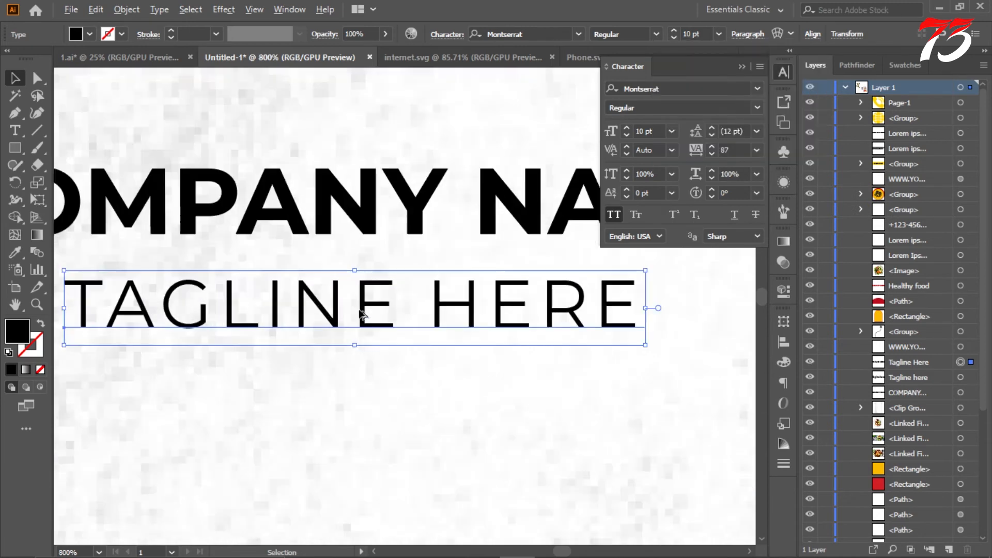
drag(361, 314, 366, 292)
scroll(364, 266, down, 4)
click(381, 144)
scroll(380, 144, down, 2)
scroll(380, 144, down, 3)
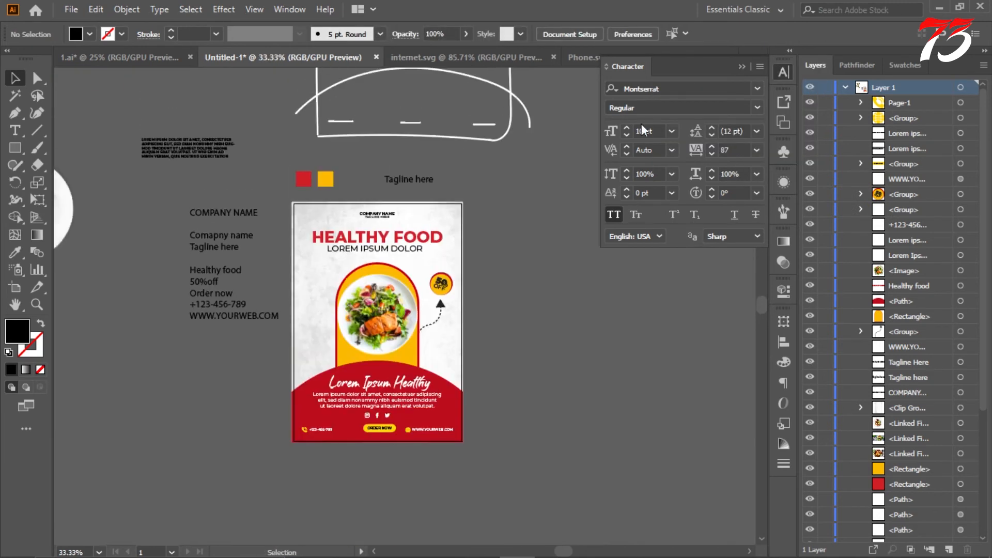
click(742, 66)
Step: Delete the white hand-drawn layout sketch above the flyer
scroll(561, 185, up, 5)
scroll(545, 187, down, 1)
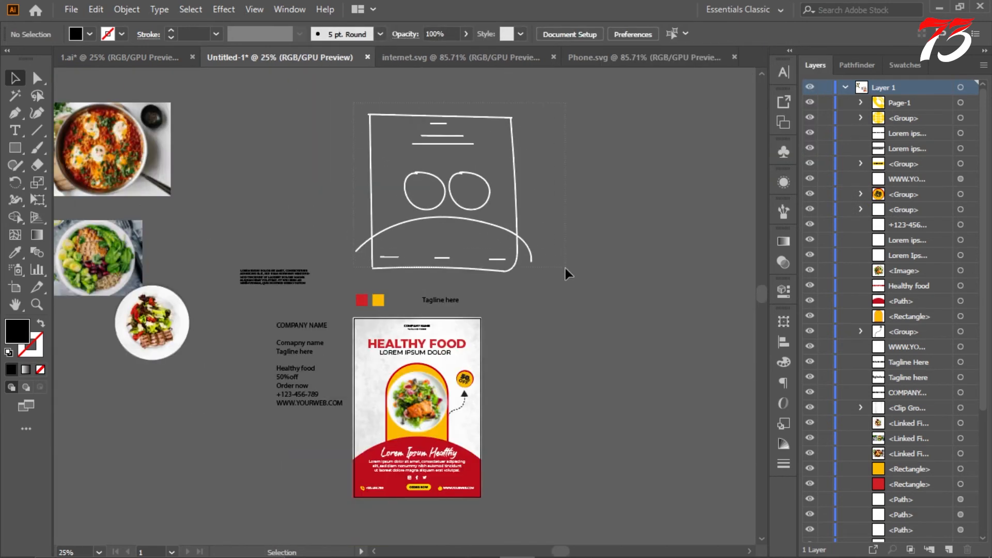
drag(565, 268, 565, 267)
key(Delete)
Step: Delete the leftover white curved line and the spare "Tagline here" text above the flyer
scroll(537, 251, down, 2)
scroll(464, 214, up, 2)
click(450, 179)
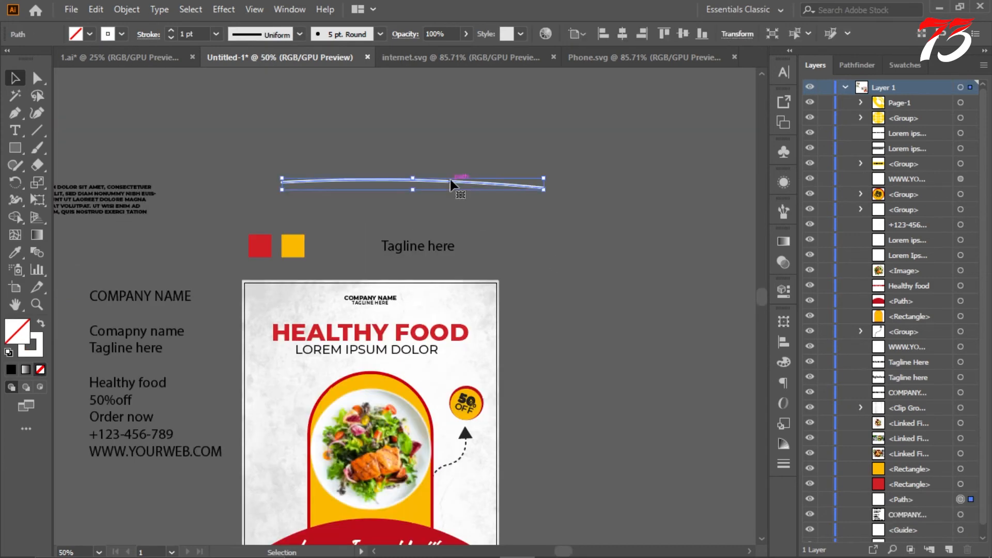
key(Delete)
click(419, 248)
key(Delete)
Step: Enlarge the company name and tagline together around their common centre
scroll(420, 210, down, 2)
scroll(373, 242, up, 3)
click(376, 256)
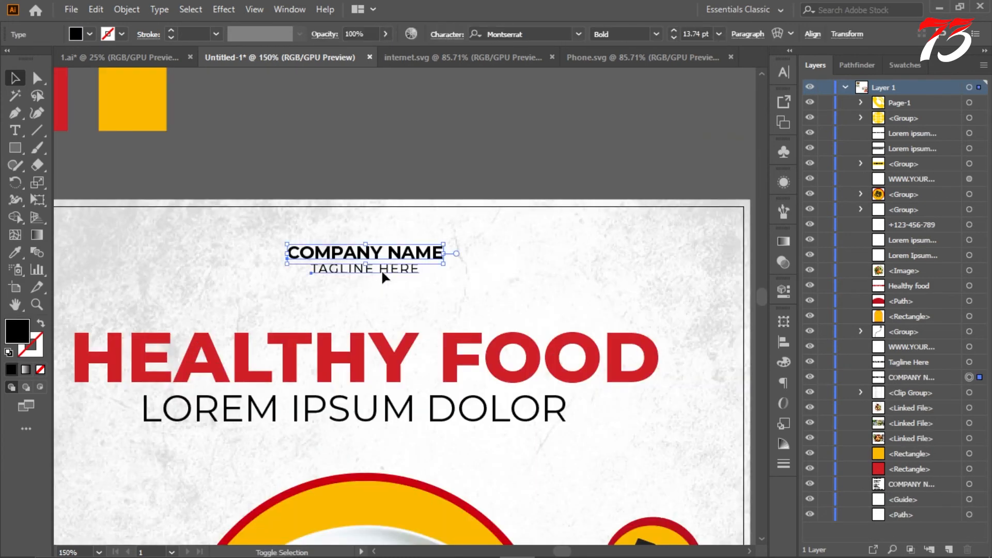
shift+click(382, 269)
drag(444, 275, 468, 282)
Step: Show the guides and group the company name with the tagline
right_click(417, 125)
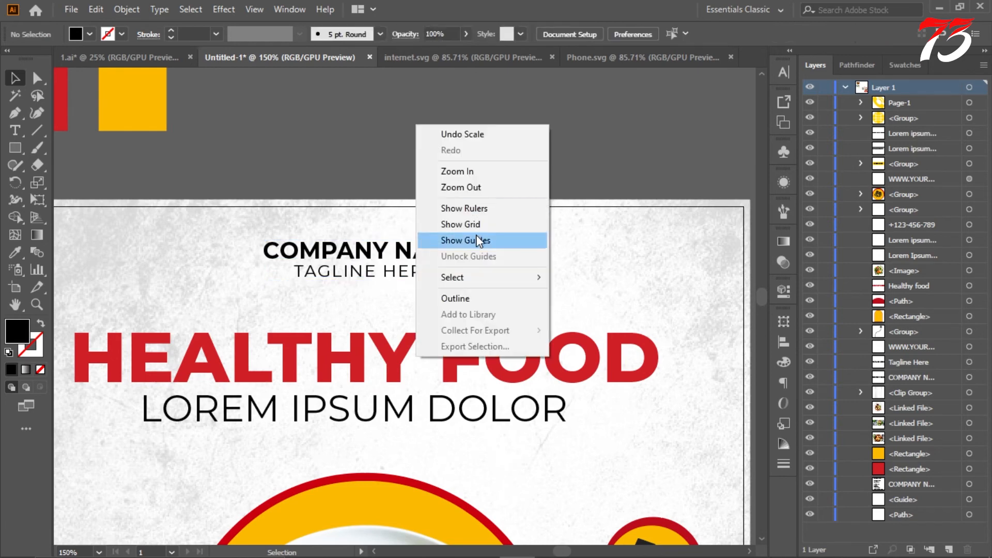
click(477, 240)
scroll(366, 274, up, 2)
click(368, 269)
shift+click(374, 239)
key(ctrl+g)
Step: Move the grouped company name and tagline down to the upper margin guide and deselect them
scroll(369, 236, up, 3)
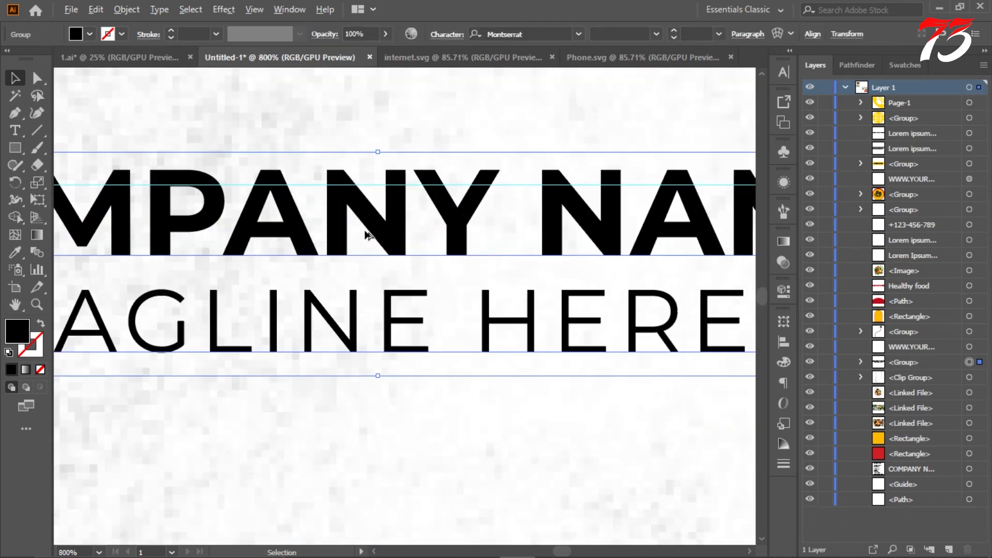
drag(381, 225, 380, 241)
scroll(382, 240, down, 6)
click(432, 147)
Step: Check the header against the margin guides and hide the guides again
scroll(432, 146, up, 1)
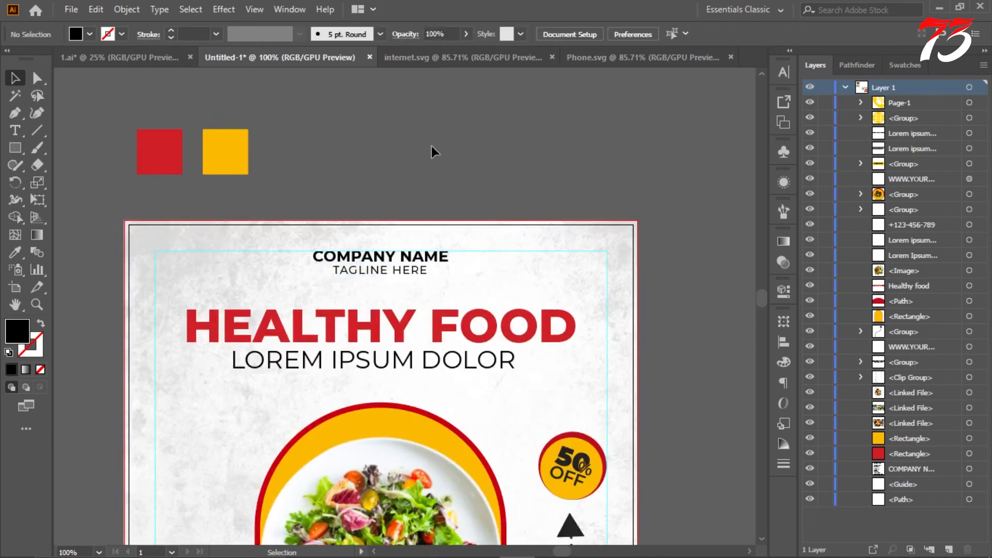
scroll(432, 146, up, 1)
scroll(432, 146, down, 2)
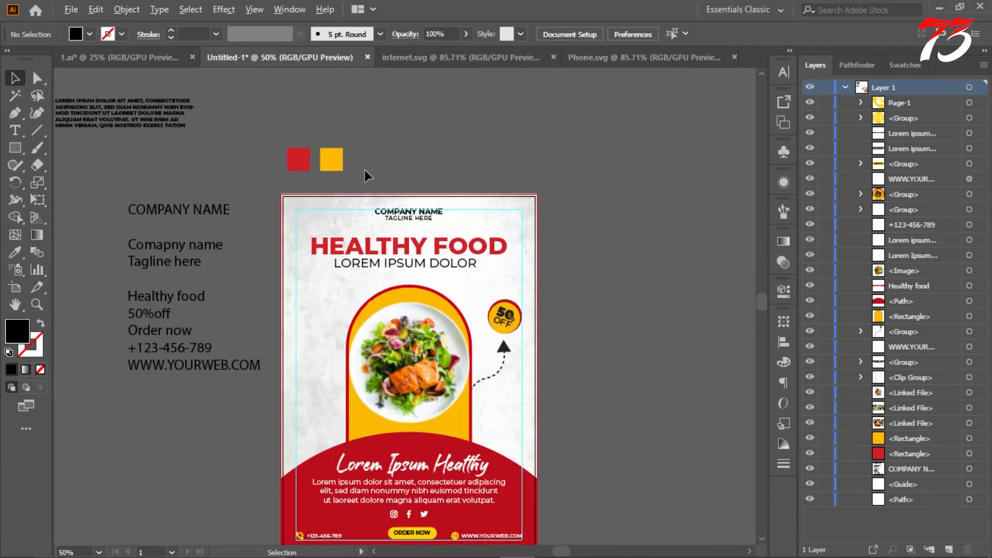
scroll(364, 169, down, 1)
scroll(321, 178, up, 1)
scroll(591, 170, down, 3)
right_click(627, 152)
click(671, 269)
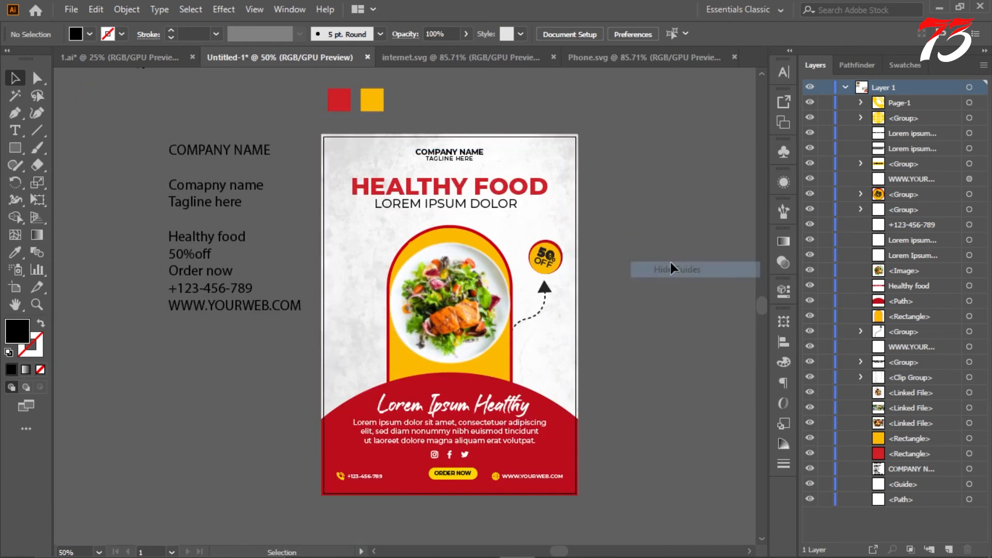
scroll(643, 247, down, 1)
scroll(650, 246, up, 1)
scroll(650, 248, up, 1)
drag(640, 284, 620, 228)
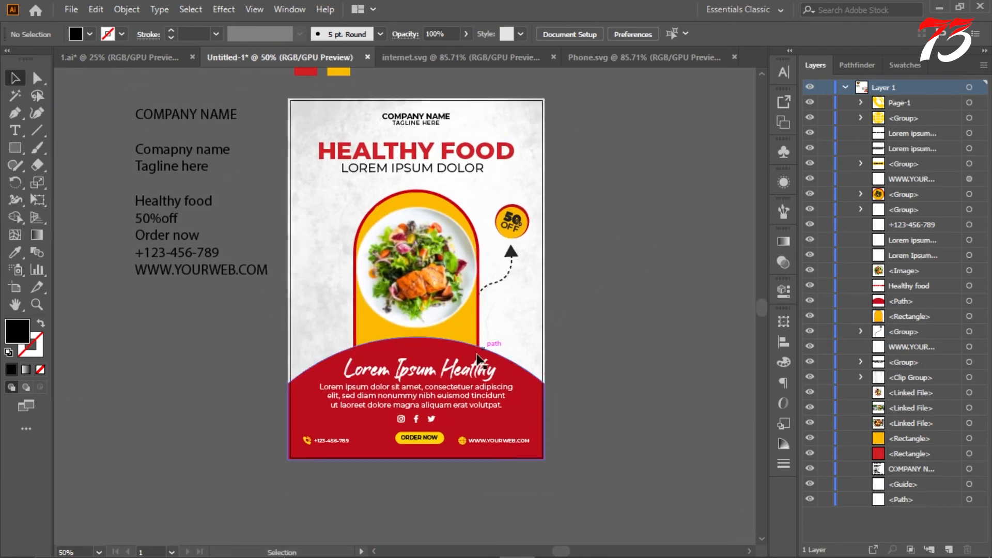
scroll(486, 341, up, 2)
scroll(452, 258, down, 4)
scroll(452, 262, up, 4)
scroll(433, 269, down, 3)
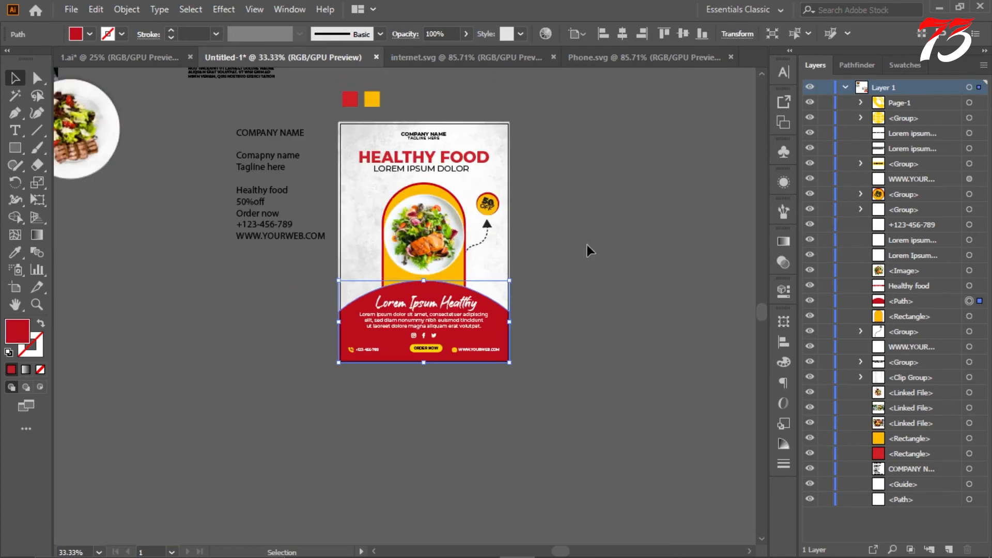
click(587, 245)
Step: Delete the reference text block with the company name, tagline and contact lines beside the flyer
scroll(587, 245, up, 3)
scroll(584, 246, down, 1)
scroll(583, 246, up, 1)
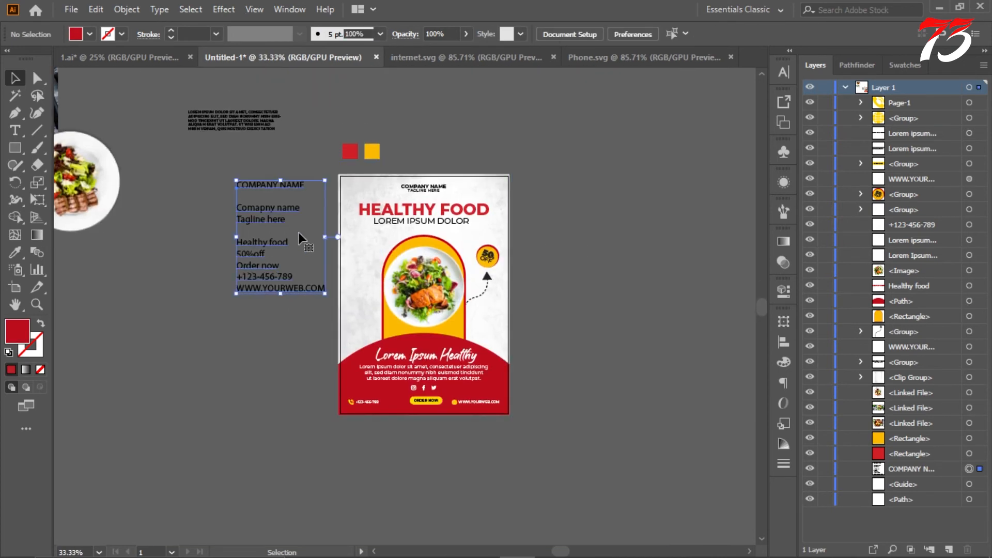
click(299, 233)
scroll(300, 233, up, 1)
key(Delete)
Step: Create a three-sided polygon with a 50 pt radius on the empty canvas beside the flyer
drag(15, 148, 78, 185)
click(202, 238)
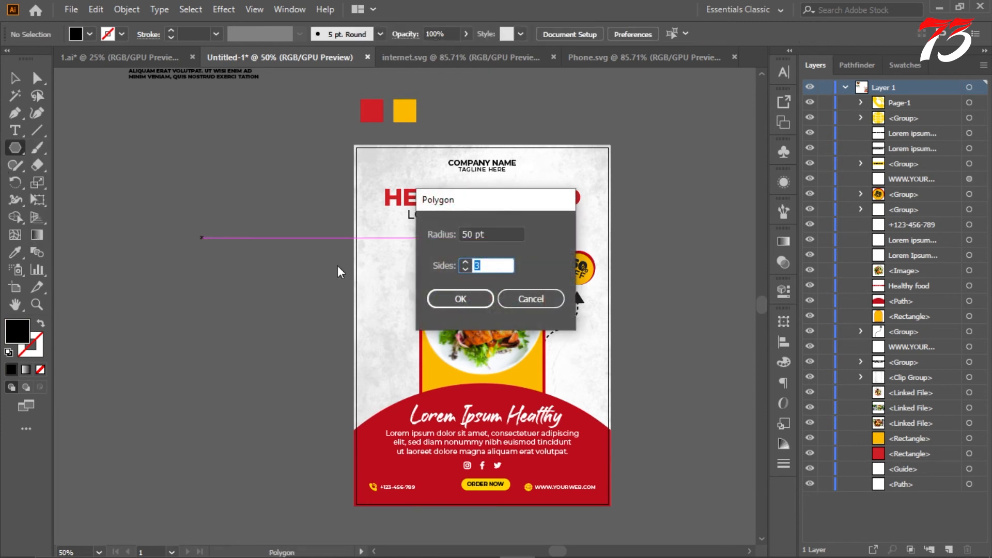
click(481, 299)
scroll(168, 236, up, 4)
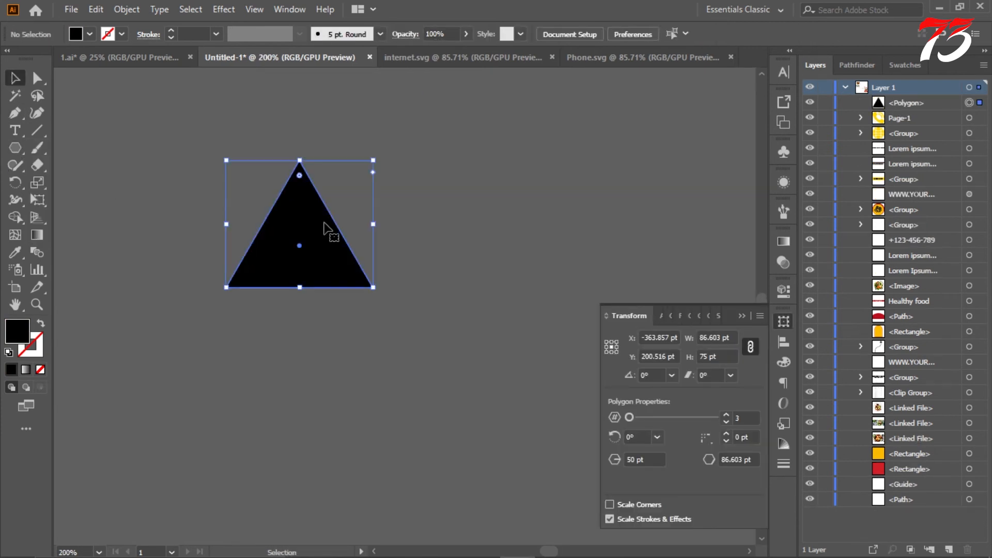
Step: Round the triangle's corners by about 5.3 pt and turn it into a 3 pt black outline without fill
drag(312, 183, 312, 185)
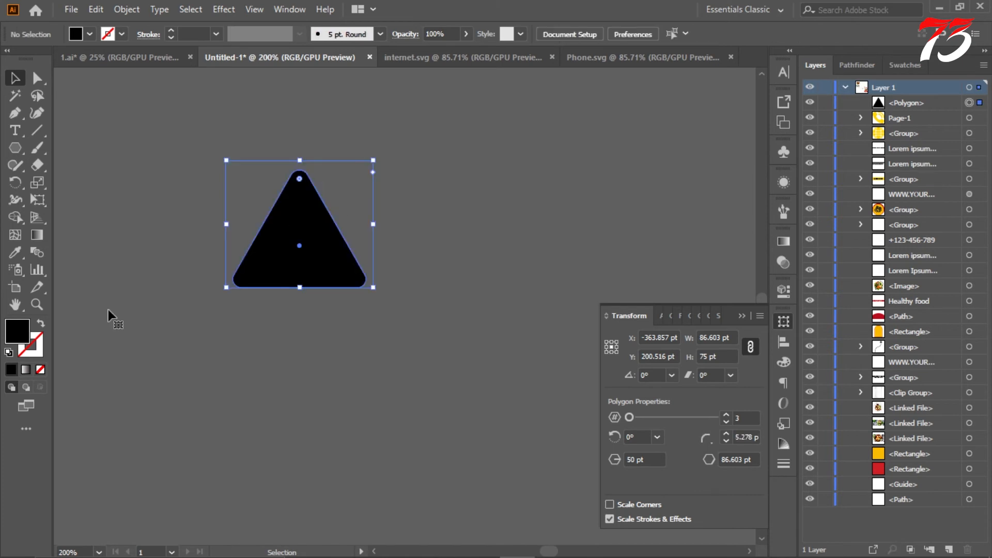
key(shift+x)
scroll(200, 34, up, 4)
scroll(199, 34, down, 3)
click(226, 147)
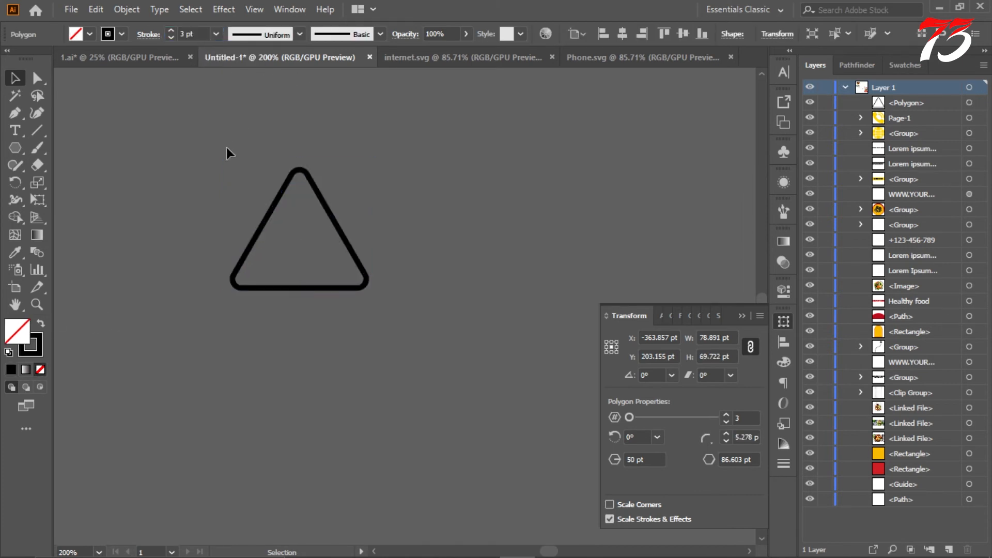
Step: Move the outlined triangle closer to the flyer
scroll(239, 181, down, 4)
drag(260, 195, 335, 274)
scroll(342, 250, up, 2)
Step: Draw a small circle with a 3 pt black outline above the triangle and put the transform settings away
mouse_move(15, 148)
mouse_down()
mouse_move(62, 197)
mouse_move(62, 177)
mouse_up()
scroll(328, 237, up, 3)
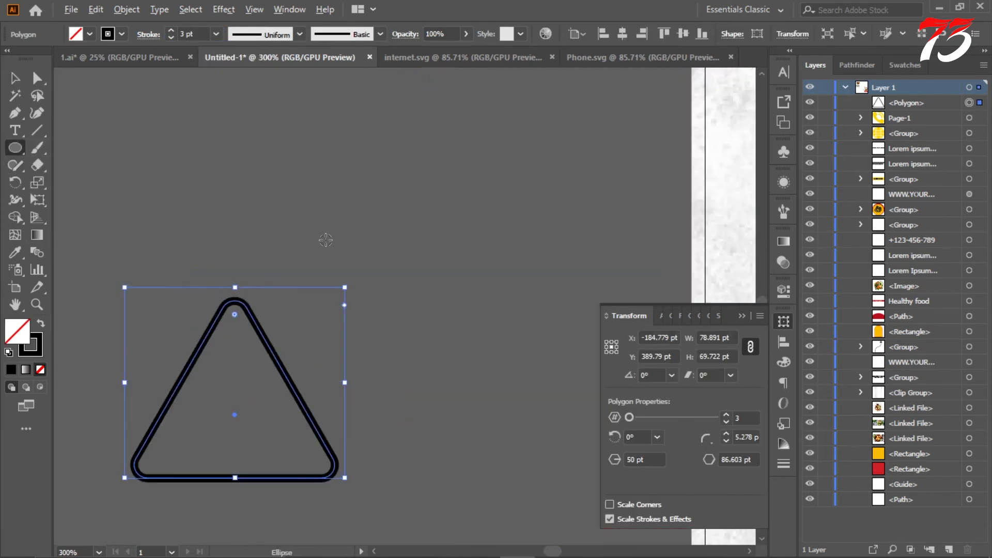
drag(252, 142, 336, 226)
scroll(354, 240, down, 3)
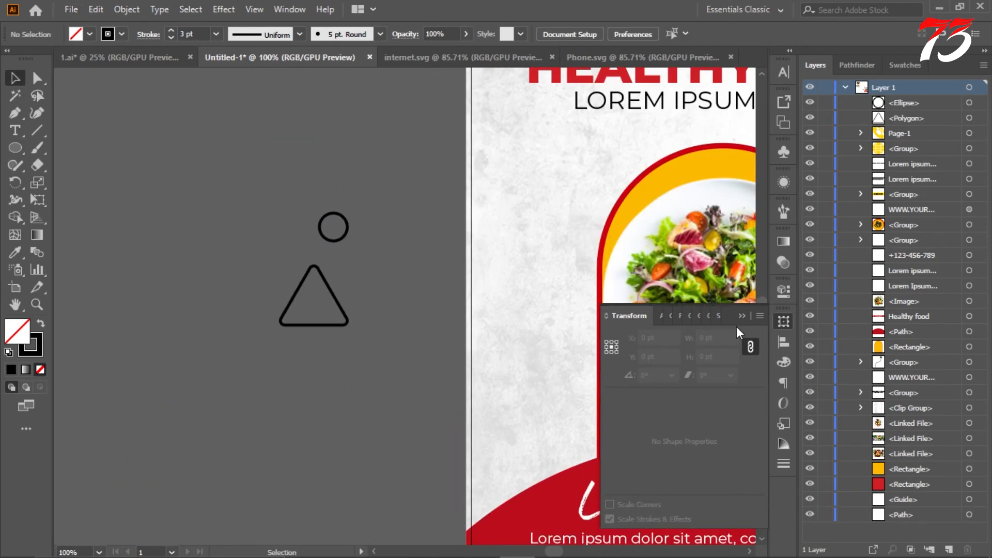
click(783, 322)
Step: Enlarge the outlined circle above the triangle and set its stroke weight to 2 pt
scroll(372, 229, up, 2)
scroll(370, 231, down, 2)
scroll(370, 231, down, 3)
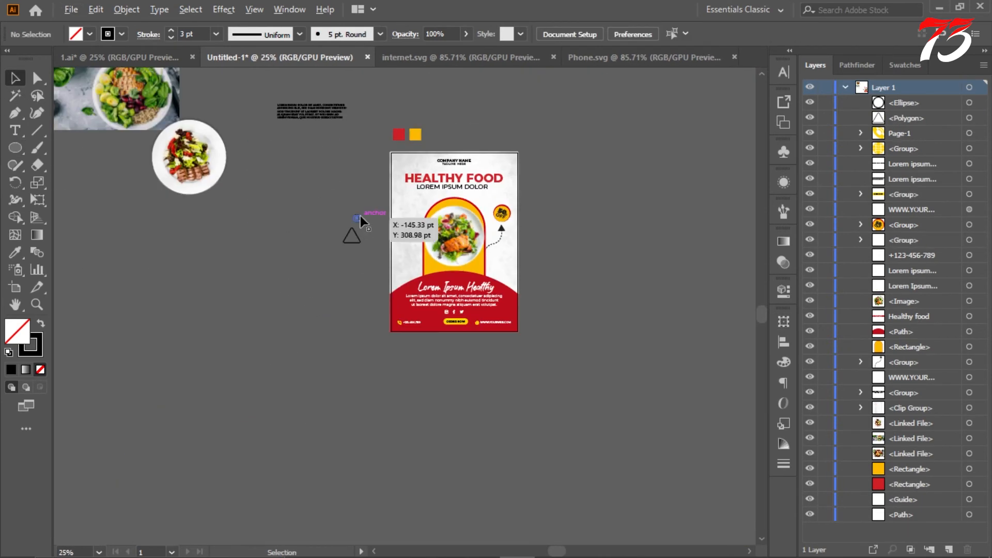
scroll(361, 216, up, 4)
click(358, 215)
scroll(360, 209, up, 2)
mouse_move(364, 210)
mouse_down()
mouse_move(391, 199)
mouse_move(361, 156)
mouse_up()
click(391, 200)
scroll(332, 199, down, 2)
click(337, 197)
scroll(191, 34, down, 1)
click(280, 154)
click(244, 243)
Step: Draw a circle about 29.5 pt wide beside the outlined one and give it a solid black fill without stroke
click(20, 149)
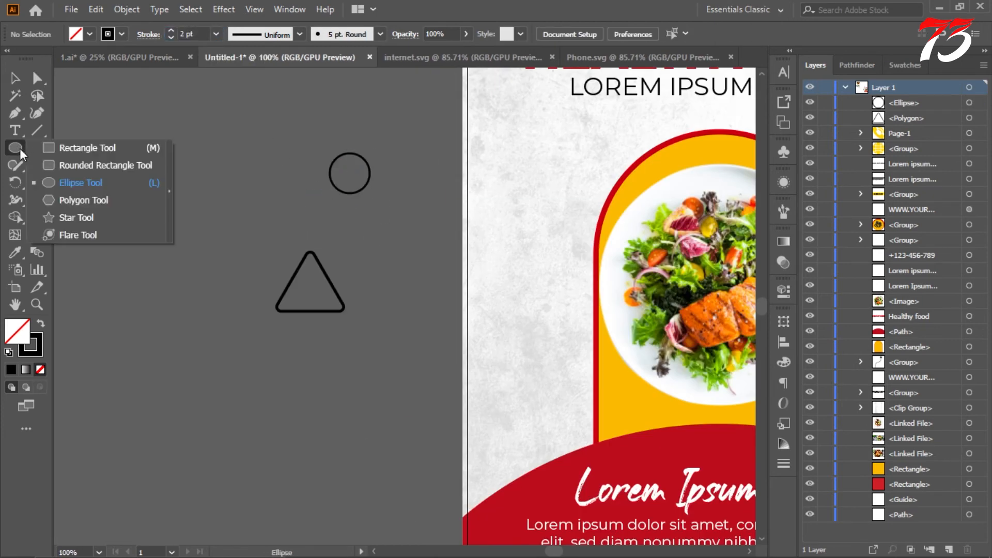
click(67, 183)
drag(228, 174, 253, 198)
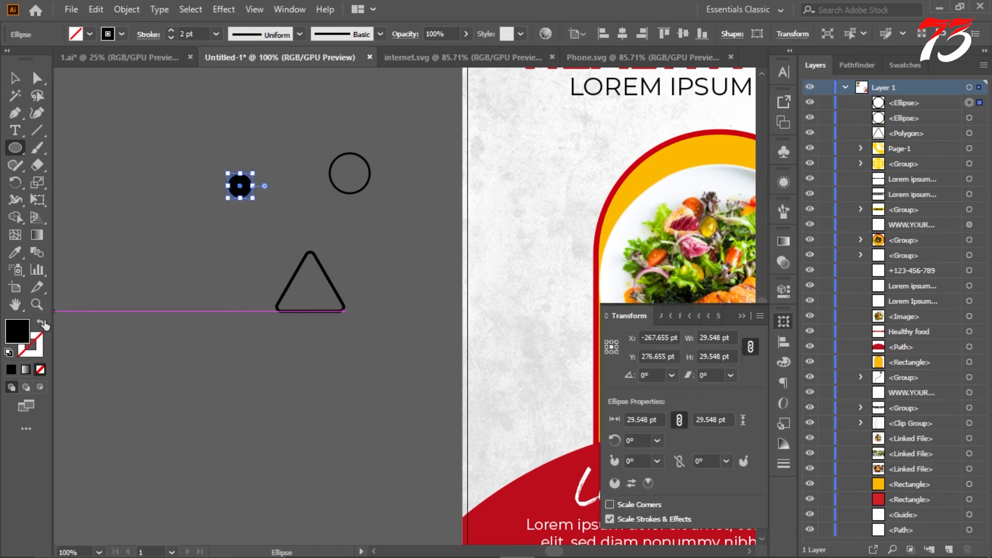
click(80, 112)
key(l)
scroll(310, 258, down, 4)
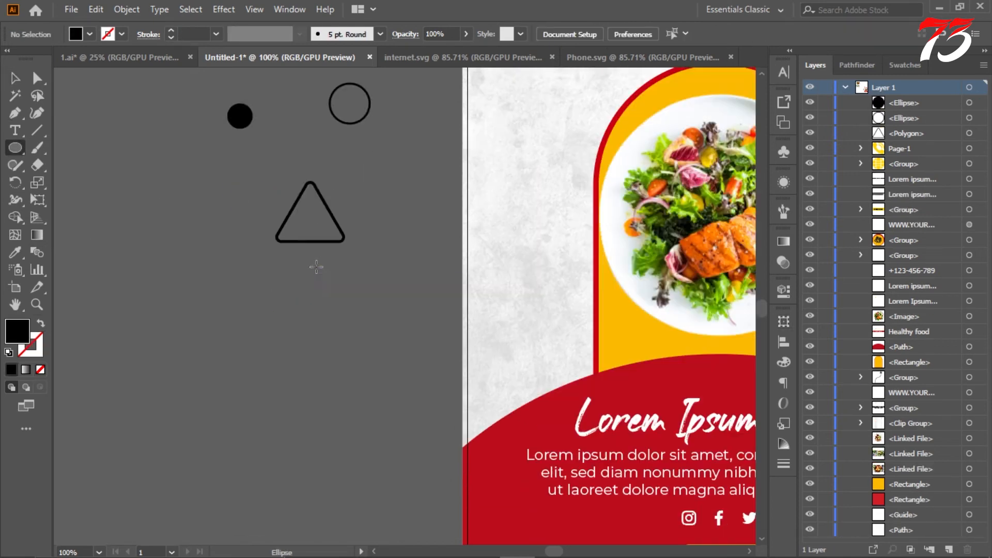
Step: Draw a solid black circle about 21.4 pt wide below the outlined triangle
drag(236, 289, 237, 290)
key(v)
scroll(232, 305, up, 3)
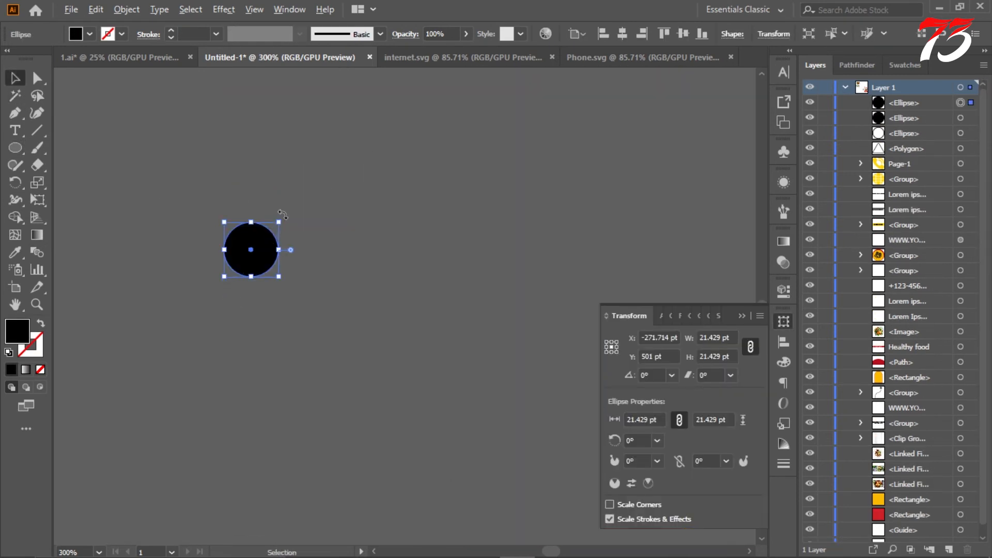
Step: Shrink the new black circle around its centre to a dot about 4.2 pt wide
drag(281, 221, 271, 231)
click(293, 248)
scroll(293, 250, down, 6)
scroll(293, 243, up, 10)
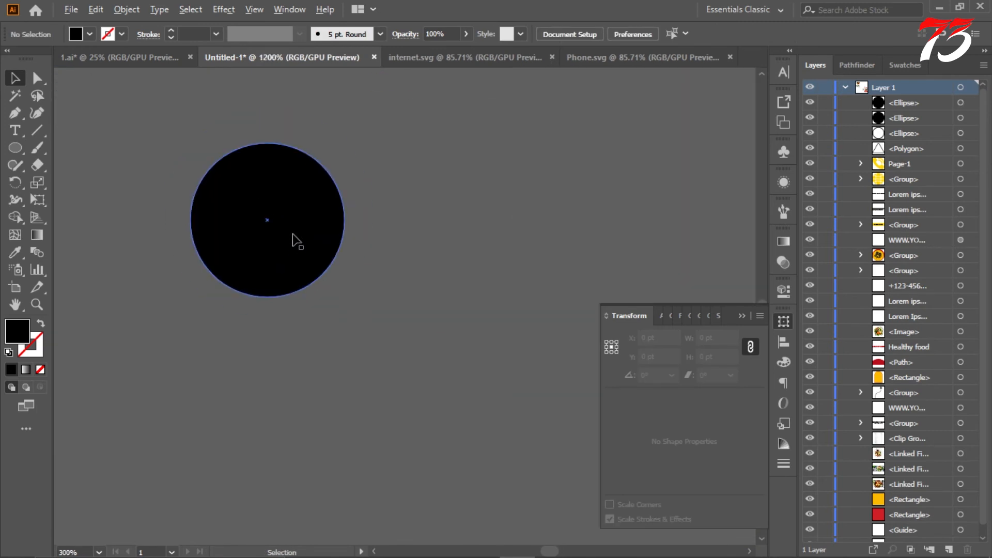
click(294, 239)
scroll(310, 232, up, 3)
drag(345, 214, 310, 246)
scroll(302, 218, down, 6)
scroll(314, 191, up, 8)
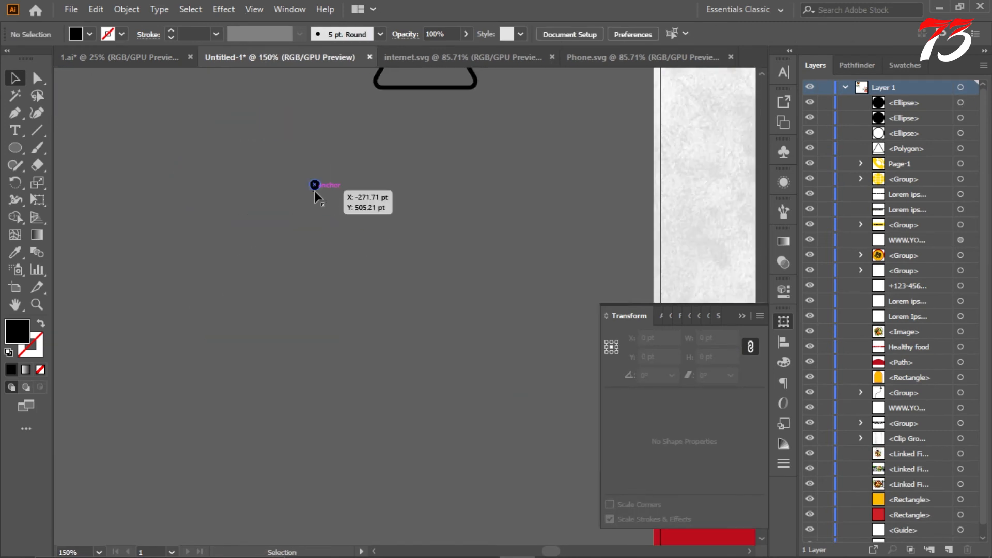
scroll(319, 181, up, 5)
drag(391, 227, 360, 286)
scroll(223, 250, down, 10)
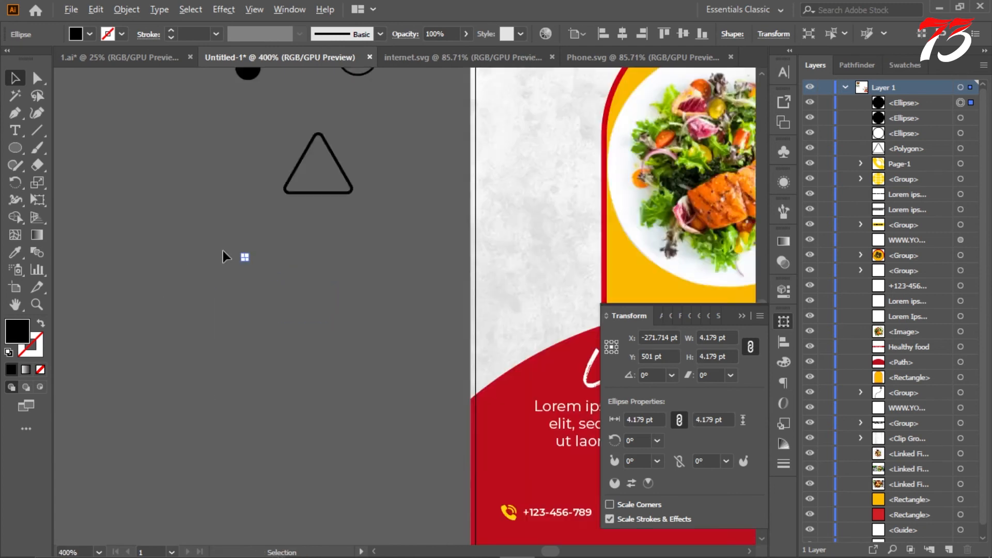
click(190, 261)
scroll(217, 258, up, 2)
drag(250, 250, 250, 277)
key(ctrl+d)
key(ctrl+d)
key(ctrl+d)
key(ctrl+z)
key(ctrl+z)
key(ctrl+z)
key(ctrl+z)
Step: Duplicate the small dot repeatedly into a vertical column of eight dots about 11.4 pt apart and group them
scroll(250, 258, up, 7)
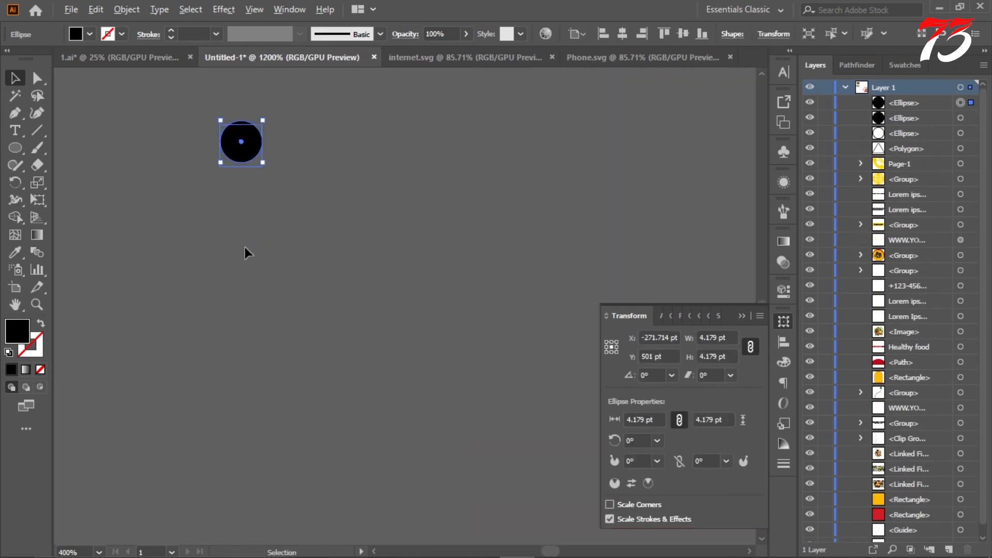
drag(242, 155, 243, 263)
scroll(311, 264, down, 6)
key(ctrl+d)
key(ctrl+d)
key(ctrl+d)
key(ctrl+d)
key(ctrl+d)
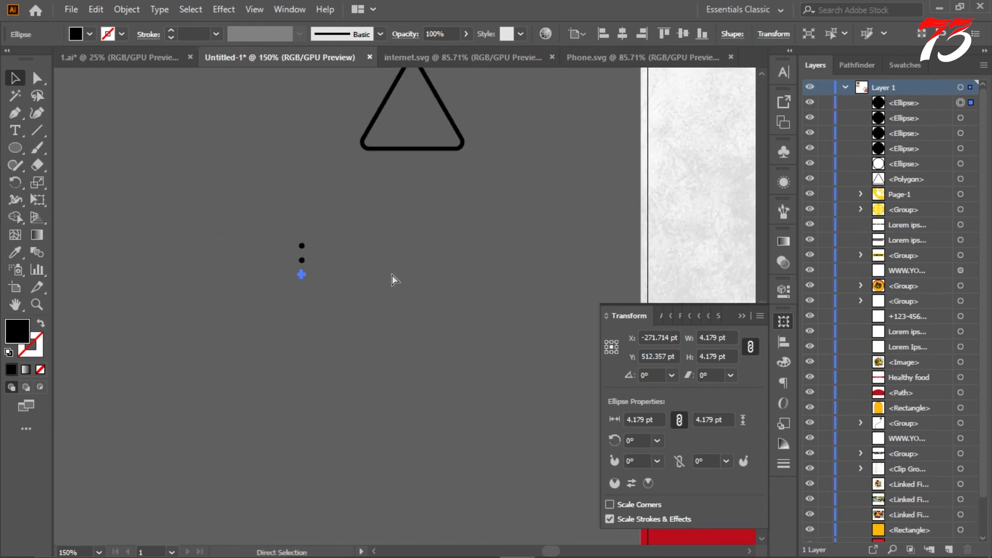
key(ctrl+d)
key(ctrl+g)
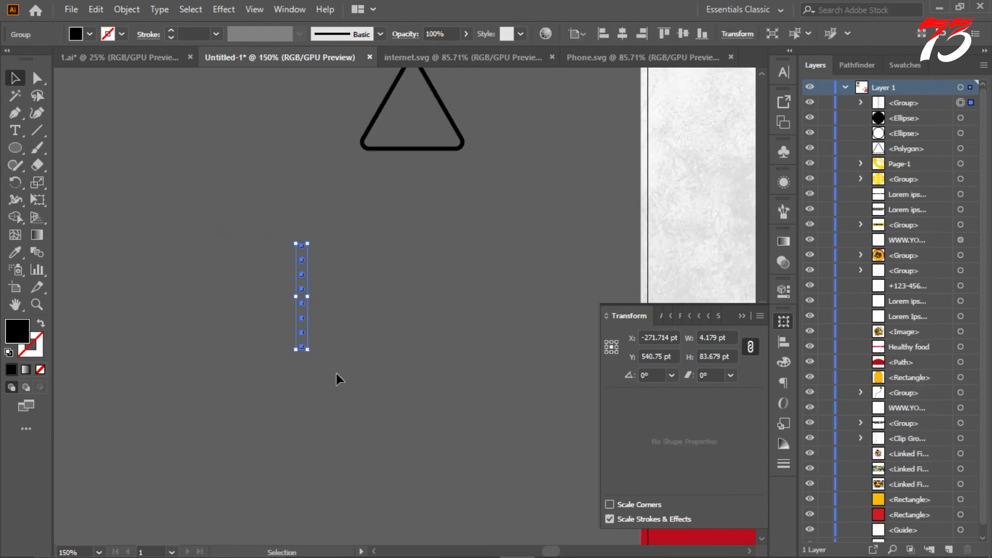
Step: Duplicate the dot column sideways into three columns about 15 pt apart, group them, and put the transform settings away
scroll(305, 287, up, 4)
drag(296, 298, 372, 303)
scroll(381, 297, down, 4)
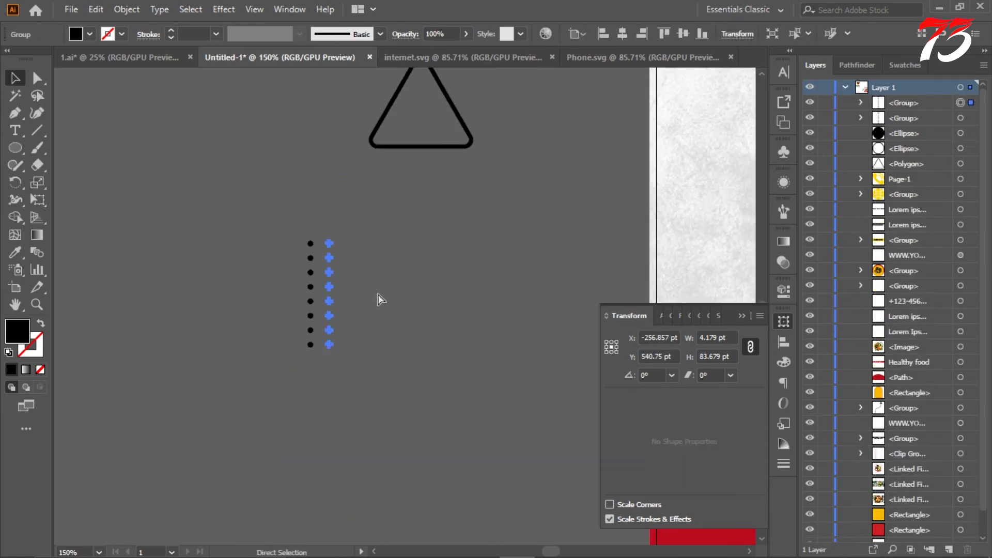
key(ctrl+d)
key(ctrl+d)
key(Delete)
drag(296, 230, 366, 377)
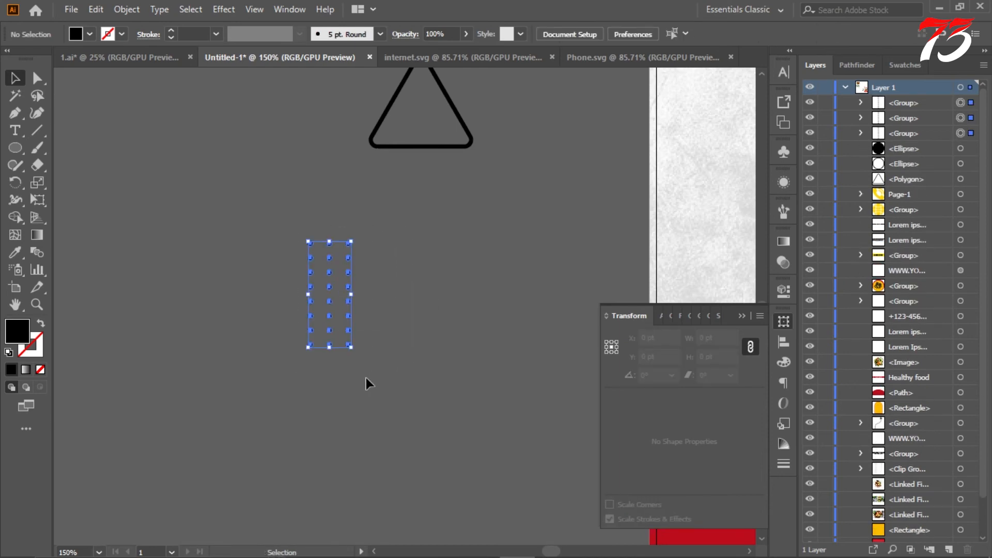
key(ctrl+g)
click(741, 315)
click(234, 294)
Step: Move the grouped dot columns above the outlined circle and ungroup them into separate columns
scroll(234, 292, down, 3)
drag(234, 293, 198, 141)
scroll(360, 253, up, 2)
scroll(198, 141, up, 1)
right_click(224, 239)
click(261, 358)
key(ctrl+shift+a)
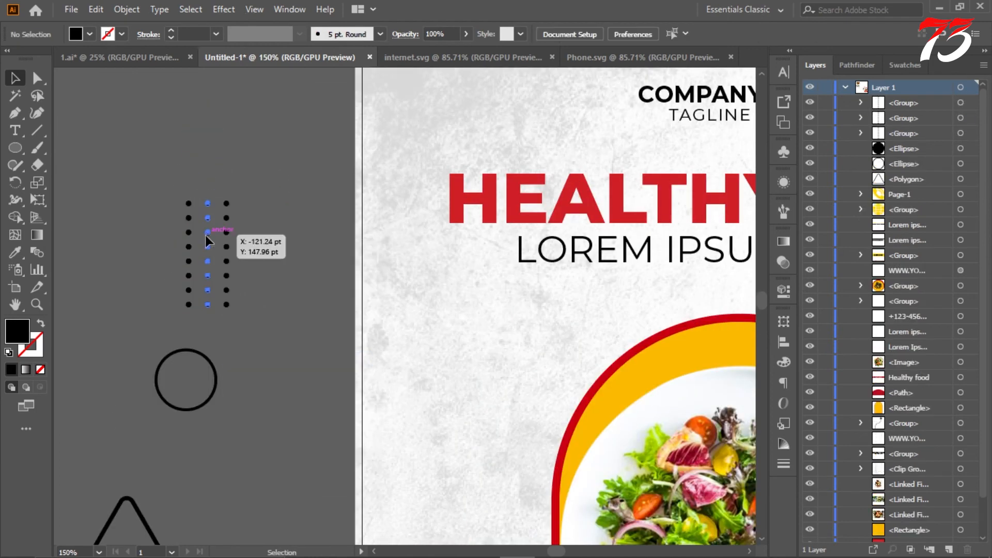
Step: Stagger the dots into a grouped pattern of four columns at different heights and move it onto the flyer beside the arch
drag(206, 234, 241, 224)
click(248, 235)
drag(269, 303, 269, 306)
drag(208, 263, 403, 422)
scroll(405, 419, down, 3)
click(277, 277)
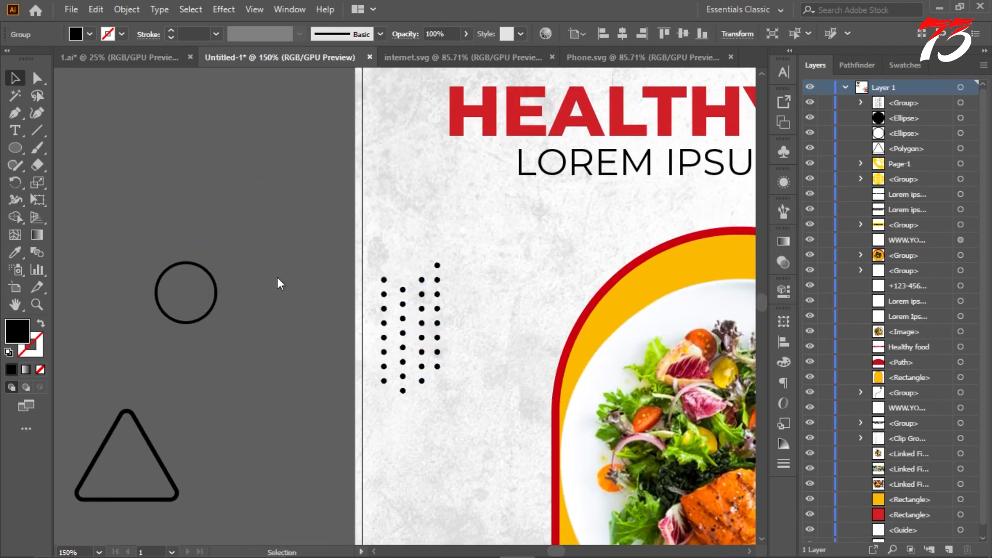
Step: Show the guides and shift the dot pattern slightly inward to the flyer's left margin guide
right_click(259, 269)
click(299, 386)
scroll(412, 322, up, 2)
drag(428, 316, 467, 322)
scroll(415, 312, down, 7)
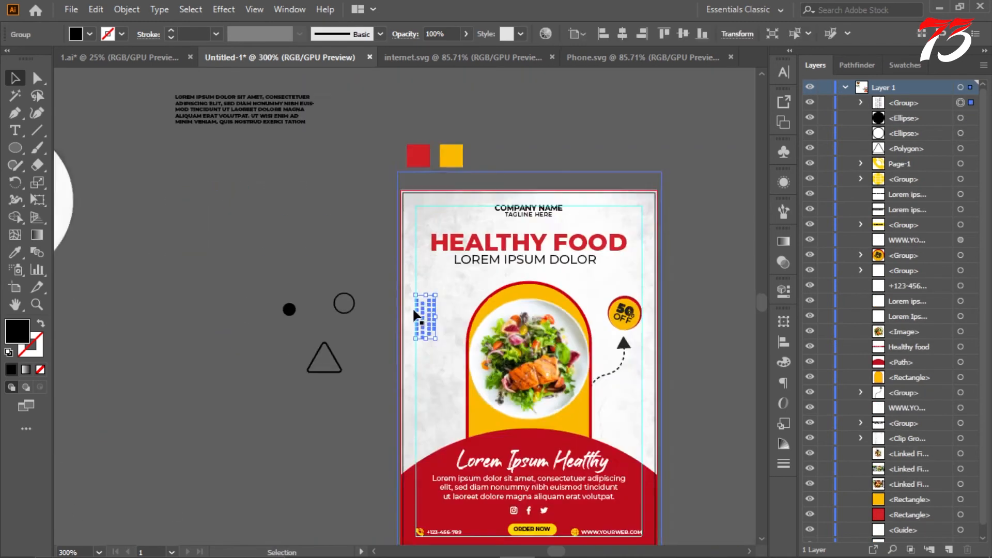
Step: Recolour the dot pattern with the dark red sampled from the flyer's curved base
click(16, 255)
scroll(473, 373, up, 2)
click(367, 396)
click(16, 78)
click(211, 129)
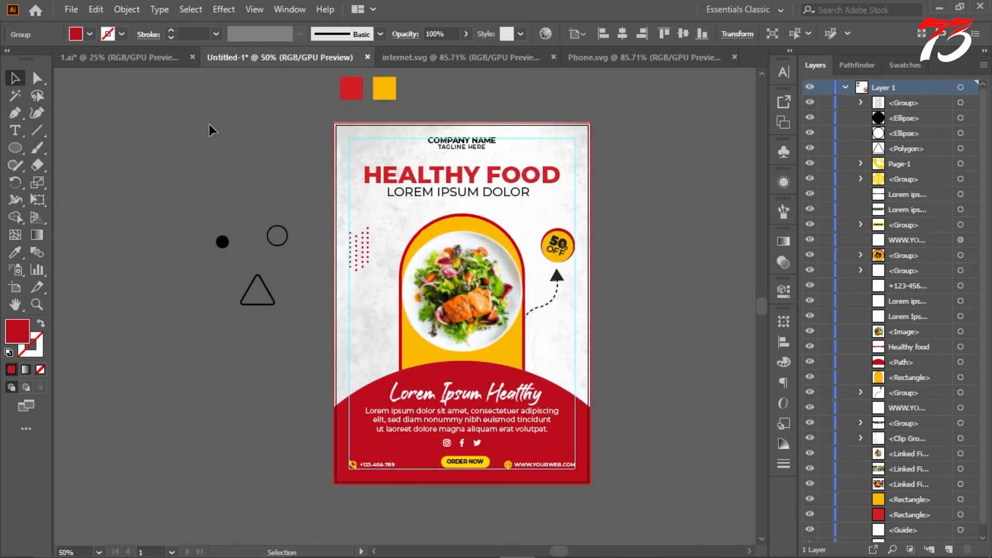
Step: Shrink the red dot pattern to about half its size and set it against the flyer's left margin guide
scroll(334, 145, up, 1)
click(373, 283)
scroll(373, 277, up, 4)
drag(401, 197, 375, 265)
drag(335, 317, 304, 322)
scroll(335, 258, down, 3)
click(227, 176)
scroll(228, 176, down, 4)
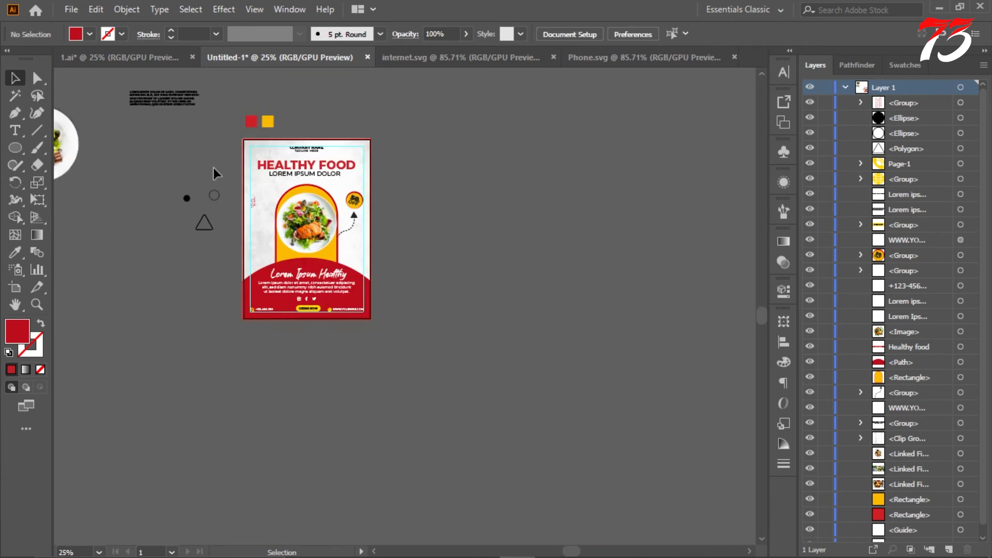
Step: Scale down the outlined and black circles, placing the outlined one below the subtitle's left end and the black one below the dashed arrow
scroll(217, 168, up, 3)
mouse_move(351, 222)
mouse_down()
mouse_move(369, 216)
mouse_move(357, 228)
mouse_up()
scroll(339, 216, up, 3)
scroll(345, 222, down, 3)
click(280, 203)
drag(142, 267, 594, 392)
scroll(588, 395, up, 4)
scroll(610, 380, down, 4)
click(638, 315)
scroll(310, 310, up, 1)
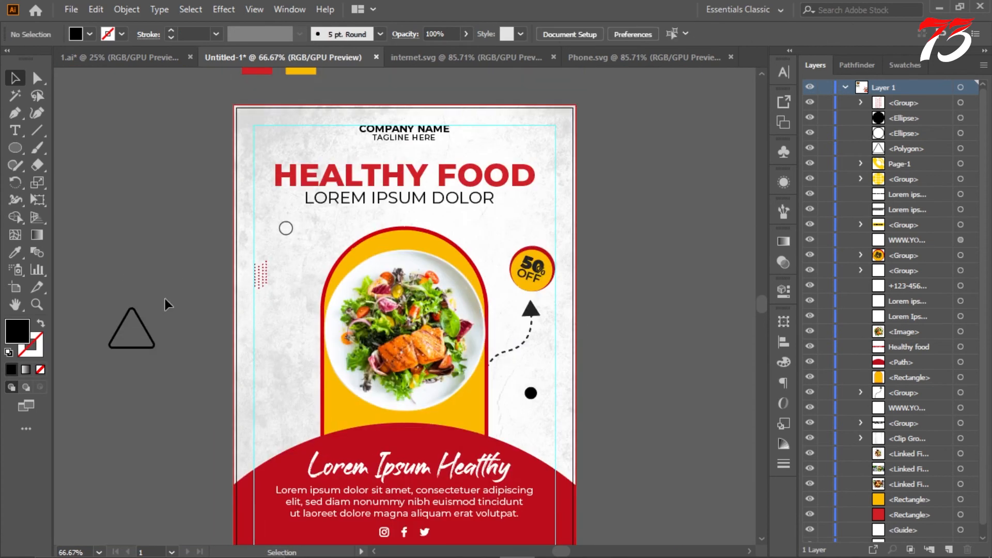
Step: Place the outlined triangle on the flyer to the lower left of the plate, scaled down and tilted
drag(292, 353, 299, 361)
scroll(292, 360, up, 4)
drag(398, 281, 372, 329)
drag(288, 356, 290, 360)
drag(345, 342, 327, 363)
drag(333, 435, 335, 411)
scroll(281, 365, down, 4)
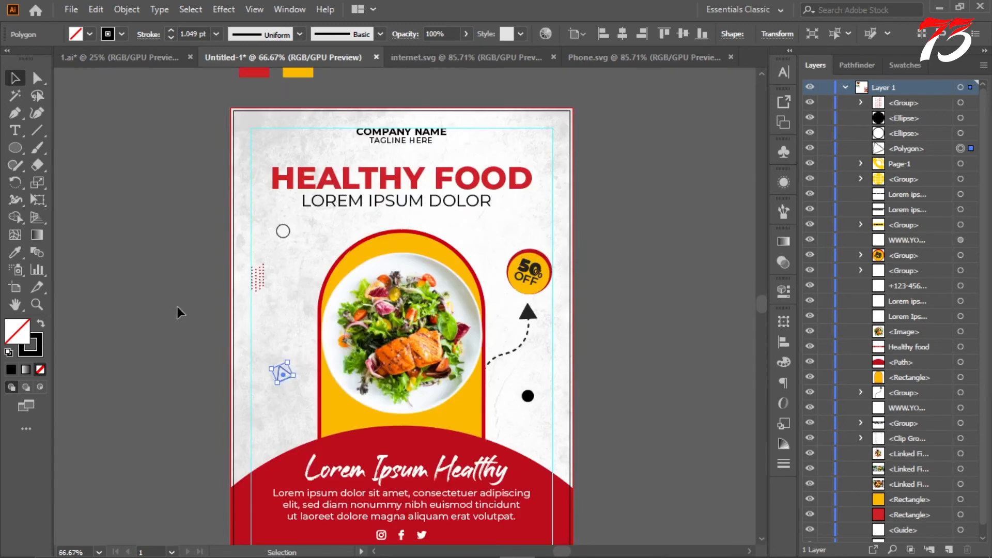
Step: Shrink the tilted triangle on the flyer to about half its size
click(177, 306)
scroll(258, 376, up, 5)
click(364, 345)
scroll(364, 345, up, 2)
mouse_move(354, 240)
mouse_down()
mouse_move(354, 295)
mouse_move(336, 308)
mouse_up()
scroll(351, 367, down, 4)
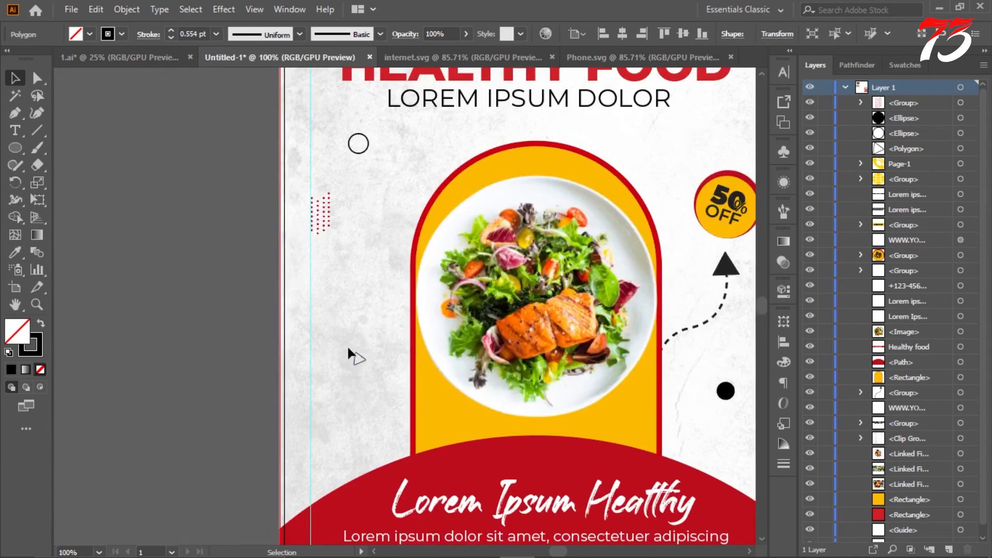
click(346, 345)
scroll(233, 269, down, 2)
scroll(265, 246, up, 1)
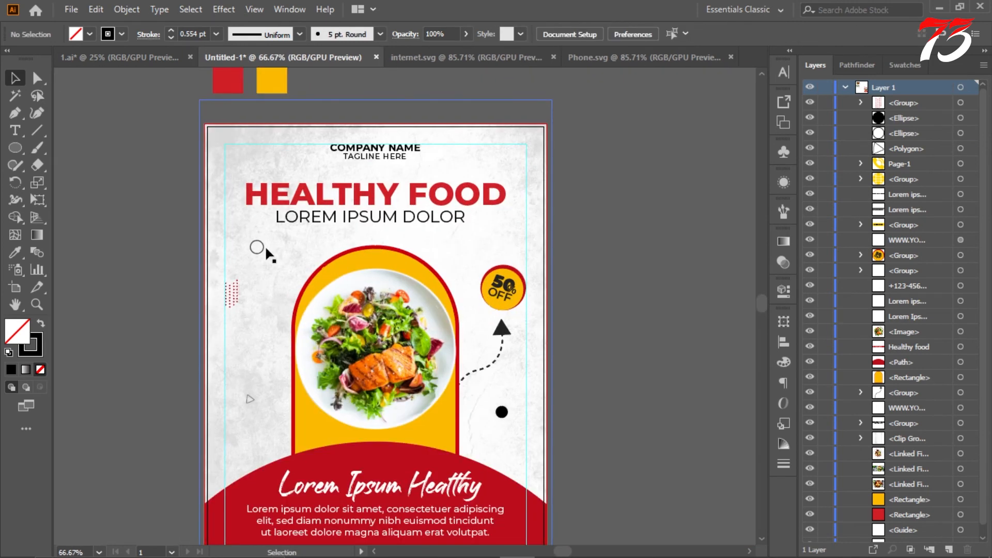
Step: Shrink the outlined circle on the flyer and place a copy below the right end of the headline
click(265, 247)
scroll(265, 247, up, 5)
drag(312, 257, 597, 212)
scroll(305, 273, down, 6)
click(218, 252)
scroll(325, 276, up, 2)
click(496, 222)
scroll(492, 222, down, 2)
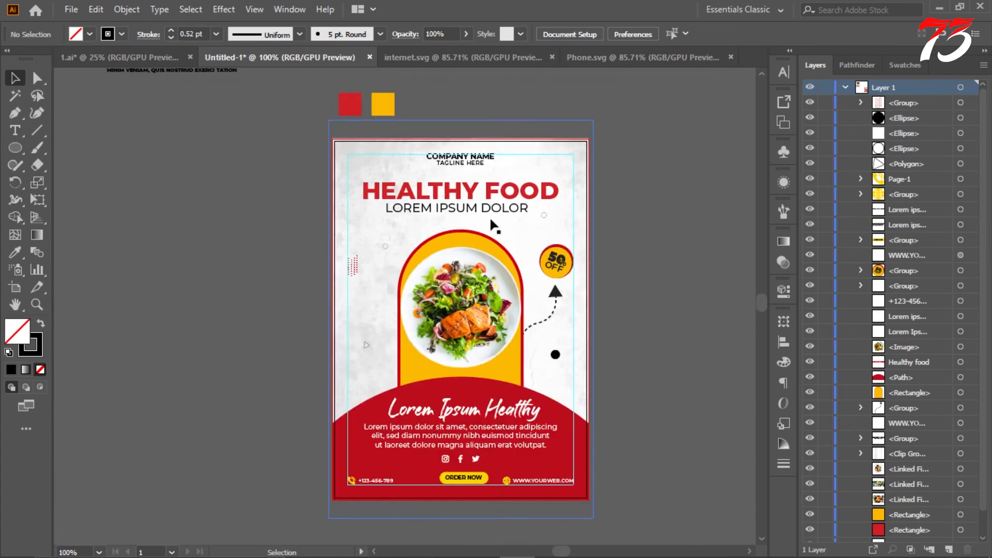
Step: Shrink the black circle below the dashed arrow and place a copy above the headline's left end
scroll(513, 246, up, 1)
click(575, 401)
scroll(577, 401, up, 4)
drag(557, 368, 554, 377)
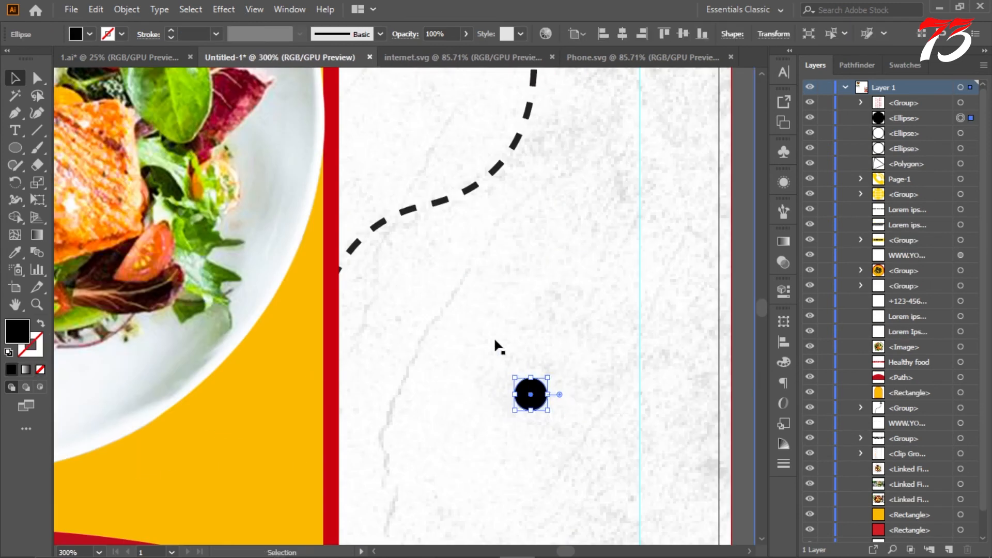
scroll(496, 344, down, 4)
click(588, 330)
scroll(568, 337, up, 1)
drag(504, 421, 252, 176)
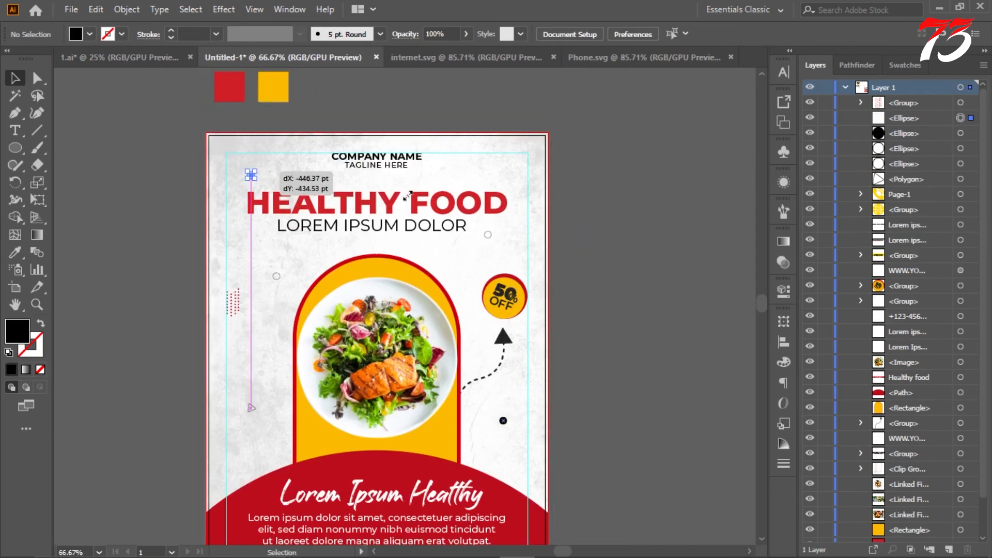
click(147, 285)
Step: Copy the small triangle to the space between the arch's top and the discount badge
drag(251, 403, 461, 274)
click(585, 265)
scroll(584, 265, down, 2)
scroll(577, 265, up, 2)
scroll(577, 265, down, 2)
Step: Copy the red dot pattern below the lower black circle and turn the copy horizontal near the right margin guide
drag(245, 256, 451, 396)
scroll(531, 415, up, 3)
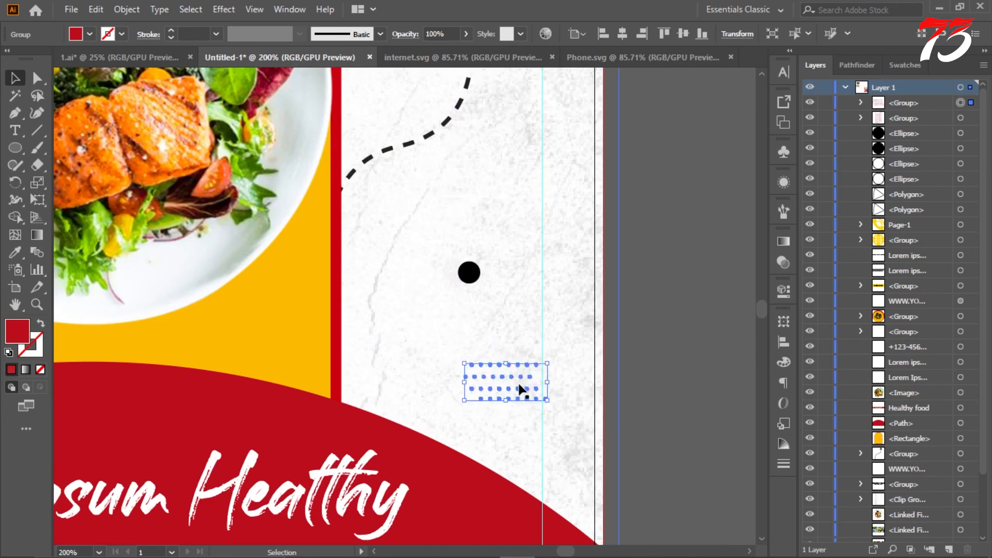
drag(523, 383, 515, 380)
click(648, 345)
scroll(660, 338, down, 3)
scroll(661, 337, up, 1)
Step: Undo the last move and the rotation of the copied dot pattern
right_click(661, 241)
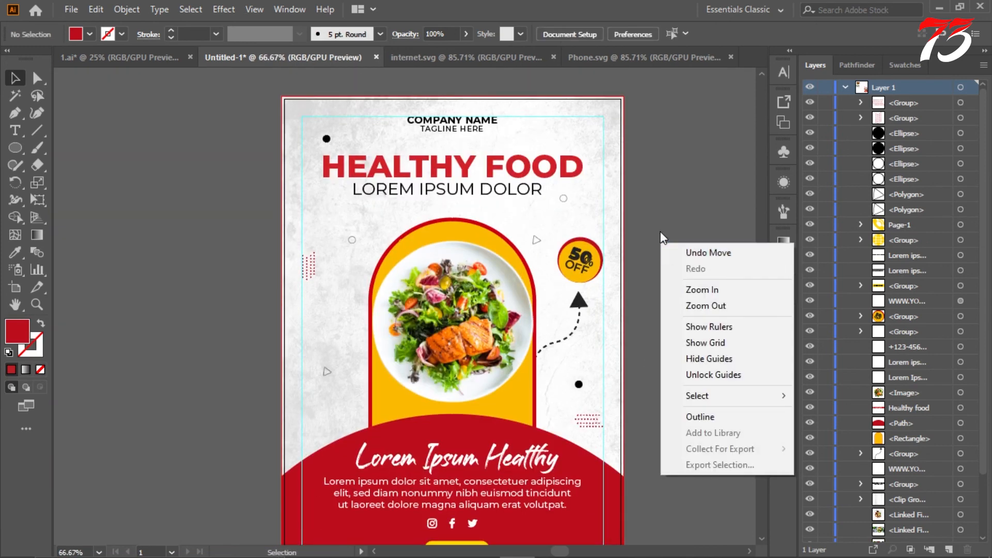
click(659, 225)
key(ctrl+z)
key(ctrl+z)
scroll(656, 248, down, 2)
scroll(628, 230, up, 2)
right_click(603, 206)
click(585, 177)
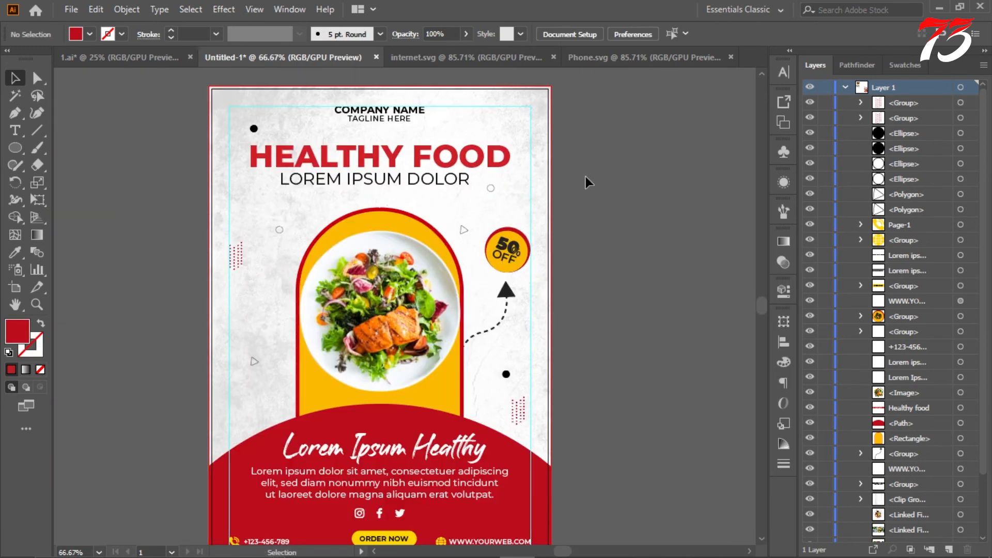
Step: Shift the copied triangle closer to the discount badge and shrink the black circle above the headline
scroll(563, 191, up, 1)
drag(475, 238, 476, 239)
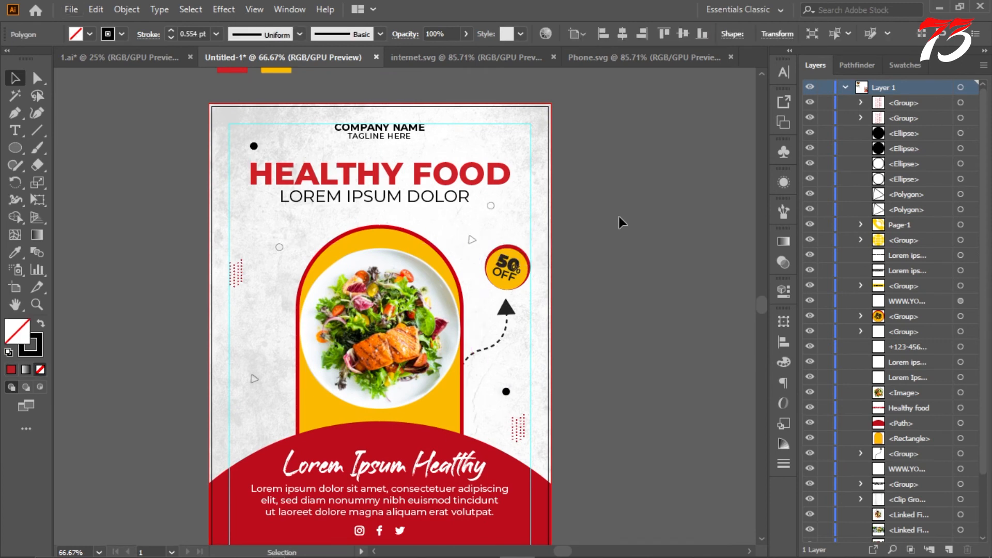
scroll(620, 215, up, 1)
drag(242, 155, 243, 155)
scroll(243, 154, up, 5)
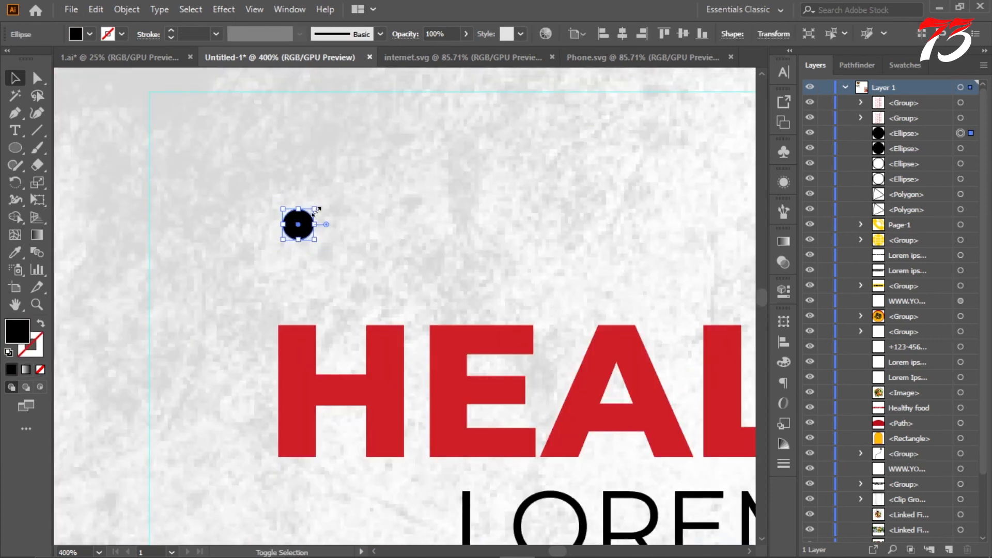
Step: Recolour the circle above the headline with the headline's red
scroll(317, 212, down, 2)
click(20, 253)
click(331, 290)
click(119, 132)
scroll(177, 167, down, 4)
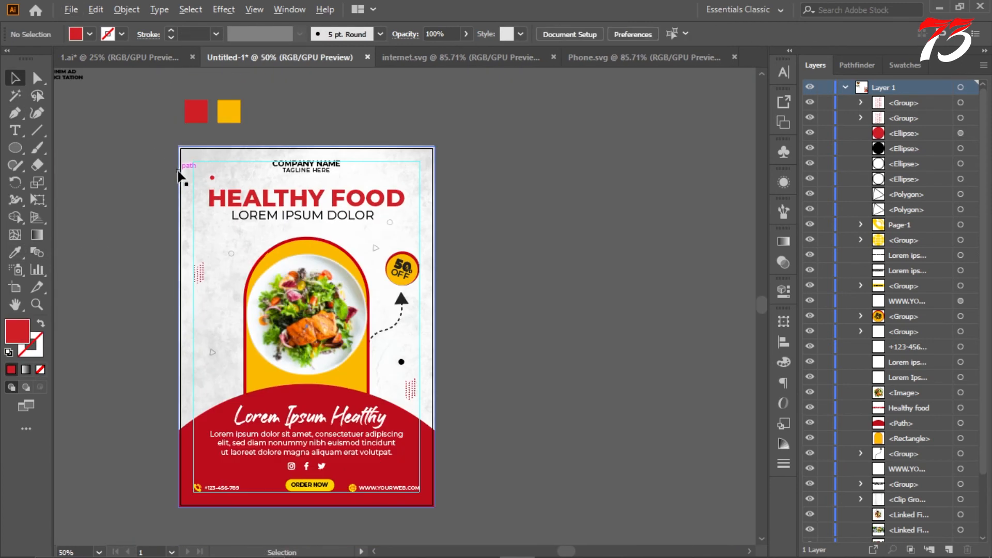
Step: Shrink the red circle above the headline a little further
scroll(180, 162, up, 5)
scroll(328, 216, up, 2)
drag(318, 227, 324, 222)
scroll(324, 235, down, 6)
scroll(314, 232, down, 3)
click(210, 197)
Step: Copy the small red circle to the space between the subtitle and the arch's upper left curve
drag(570, 388, 529, 391)
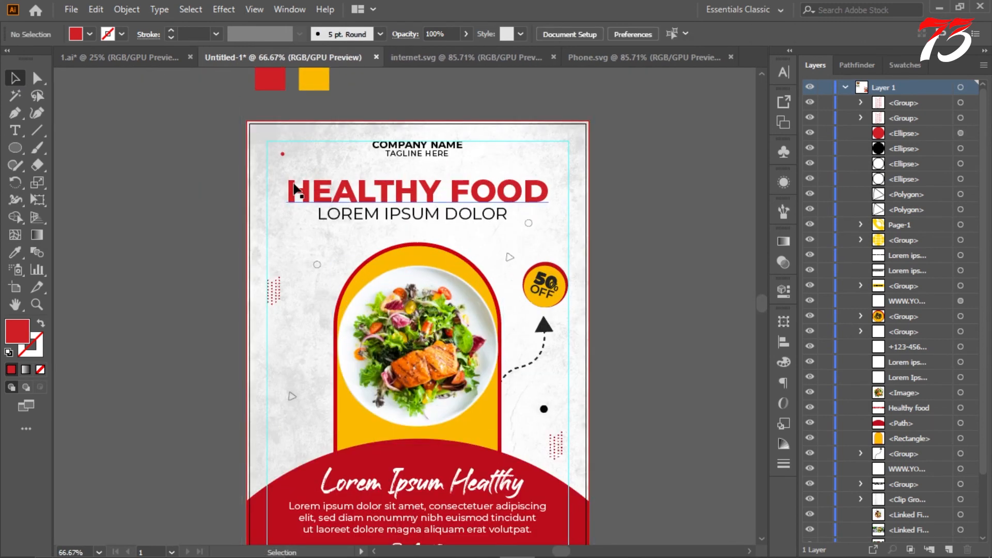
drag(284, 154, 541, 217)
scroll(650, 317, down, 2)
scroll(641, 279, up, 2)
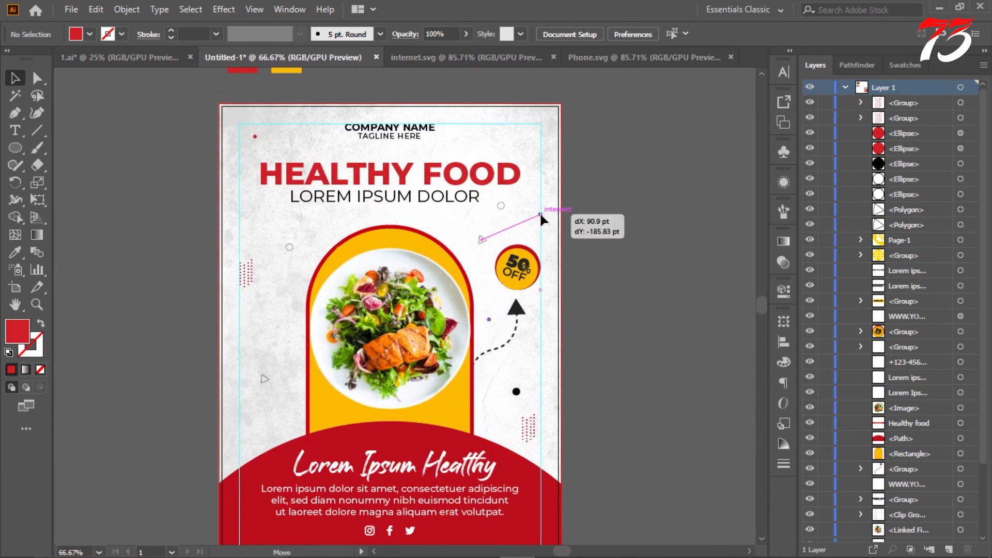
drag(463, 223, 275, 219)
click(619, 225)
Step: Delete the small red circle between the subtitle and the arch's upper left curve
scroll(619, 225, down, 1)
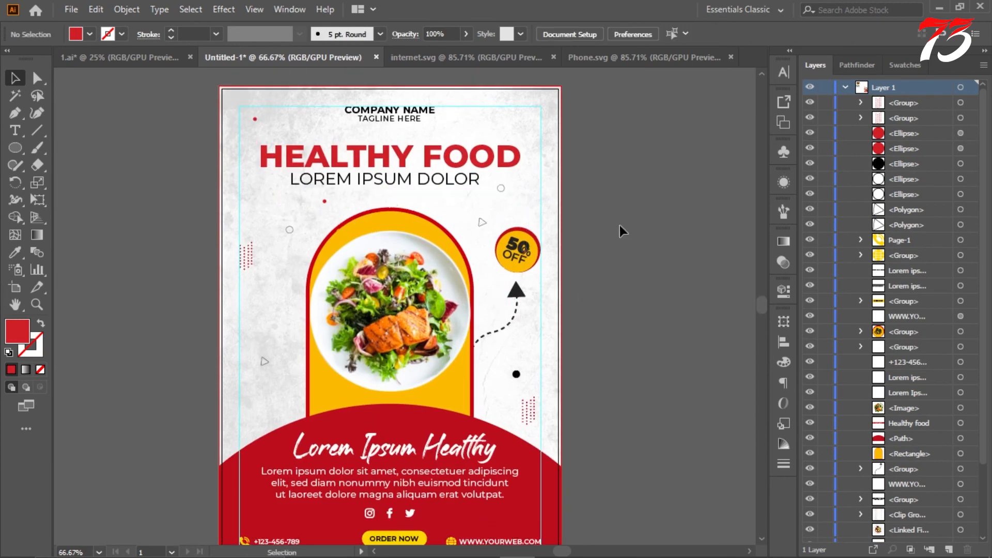
scroll(619, 225, up, 1)
click(323, 218)
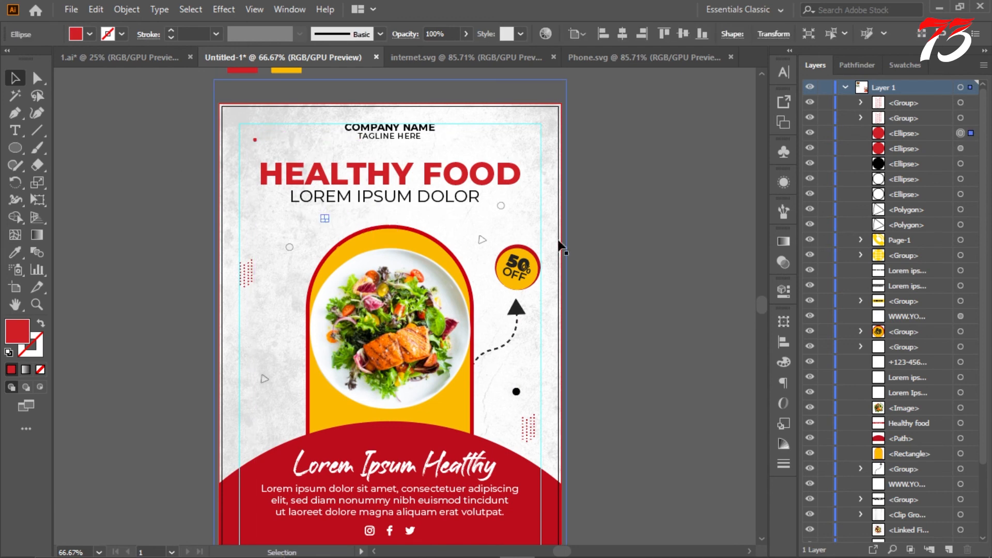
key(Delete)
Step: Look over the whole flyer, examining how the decorative shapes are balanced around the arch, headline and base
scroll(583, 212, down, 2)
scroll(570, 183, up, 2)
scroll(548, 175, down, 3)
scroll(544, 173, up, 2)
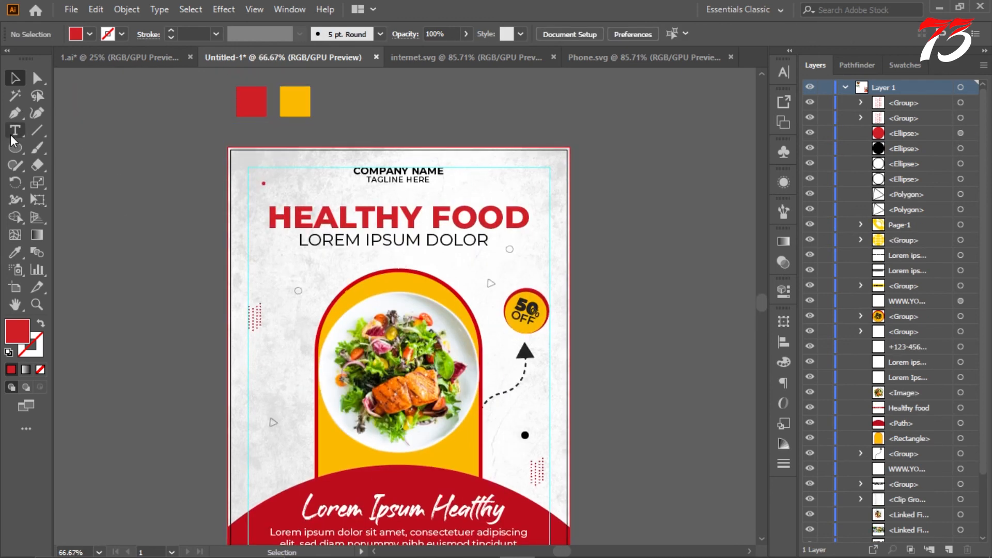
click(15, 133)
click(17, 79)
scroll(258, 153, down, 2)
scroll(213, 221, up, 3)
scroll(206, 210, down, 3)
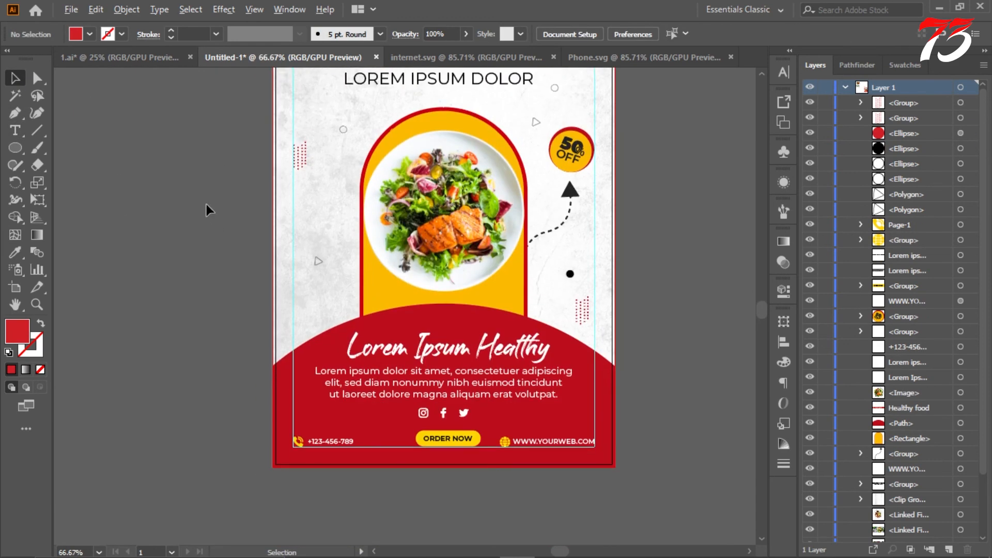
scroll(204, 200, down, 3)
scroll(449, 189, down, 2)
scroll(450, 189, up, 3)
scroll(461, 186, down, 3)
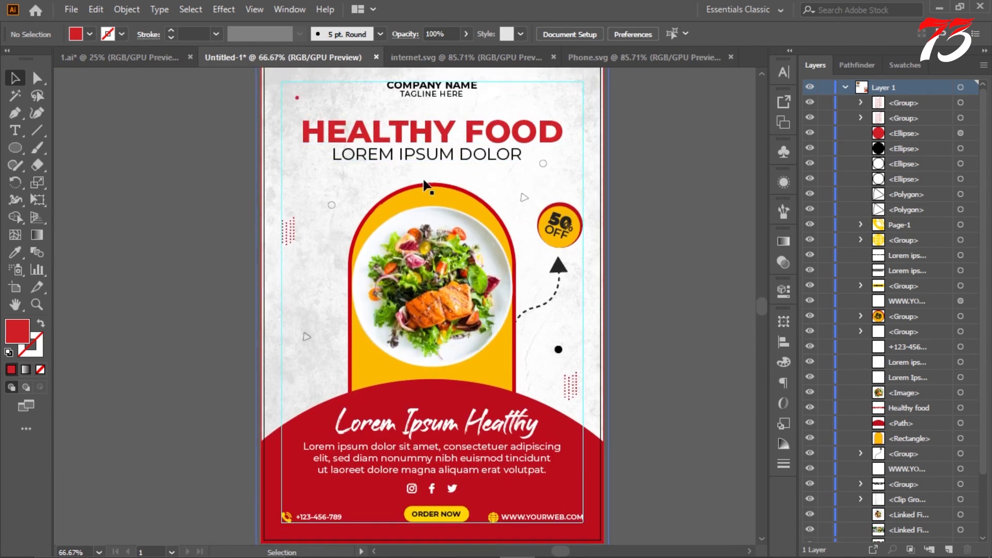
scroll(583, 403, up, 4)
scroll(539, 320, up, 2)
drag(492, 347, 561, 345)
scroll(541, 341, down, 5)
click(619, 297)
scroll(577, 301, down, 3)
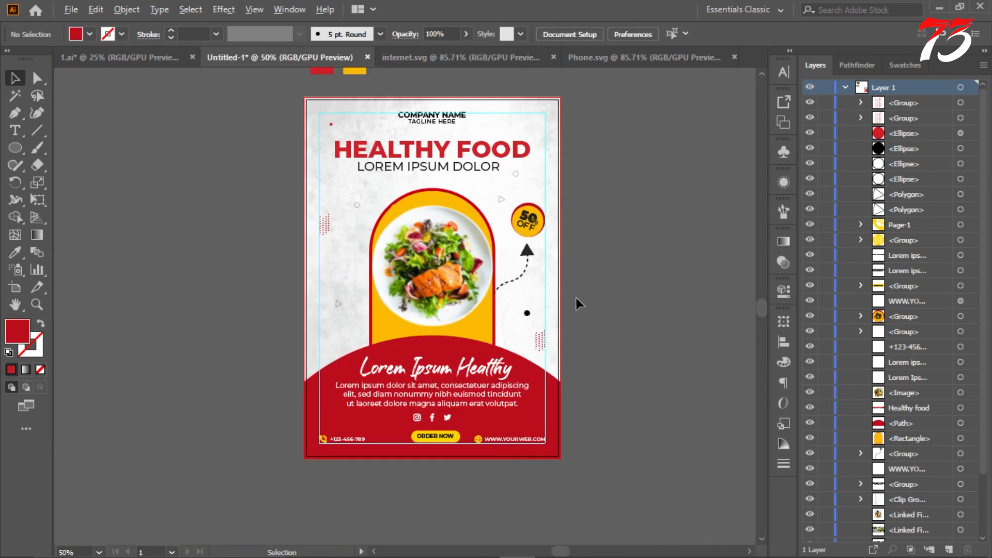
Step: Draw a straight horizontal line above the artboard with a red stroke and no fill
scroll(568, 294, up, 3)
key(p)
scroll(301, 168, up, 4)
click(403, 177)
click(500, 180)
scroll(501, 181, up, 4)
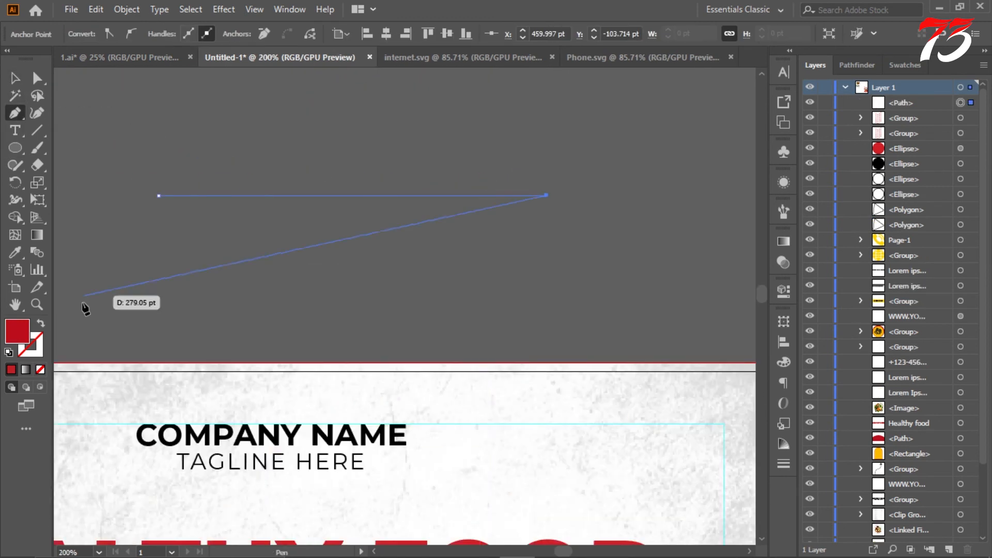
key(shift+x)
Step: Apply a Zig Zag effect to the red line with smooth points, 9 ridges per segment and an absolute size below 9 pt
click(224, 9)
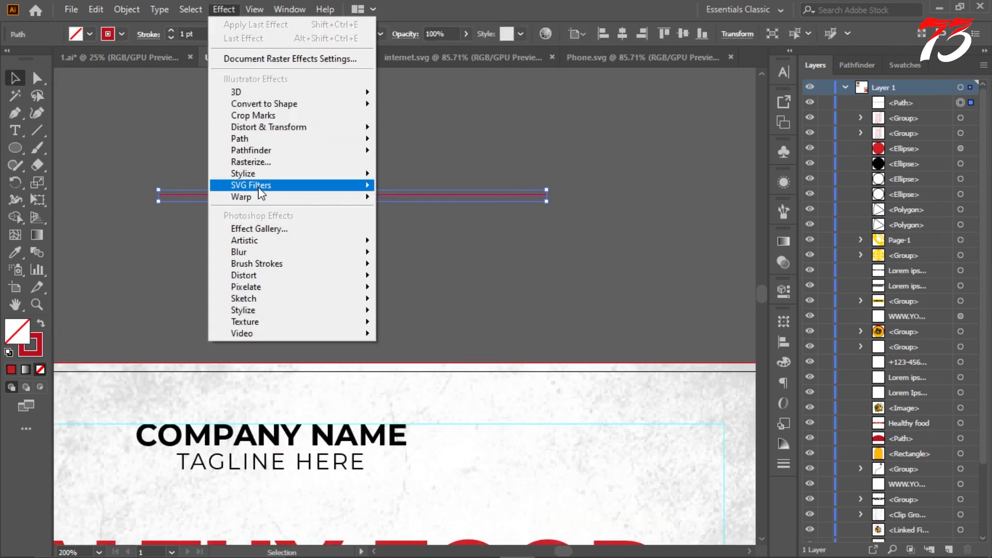
click(417, 226)
click(562, 467)
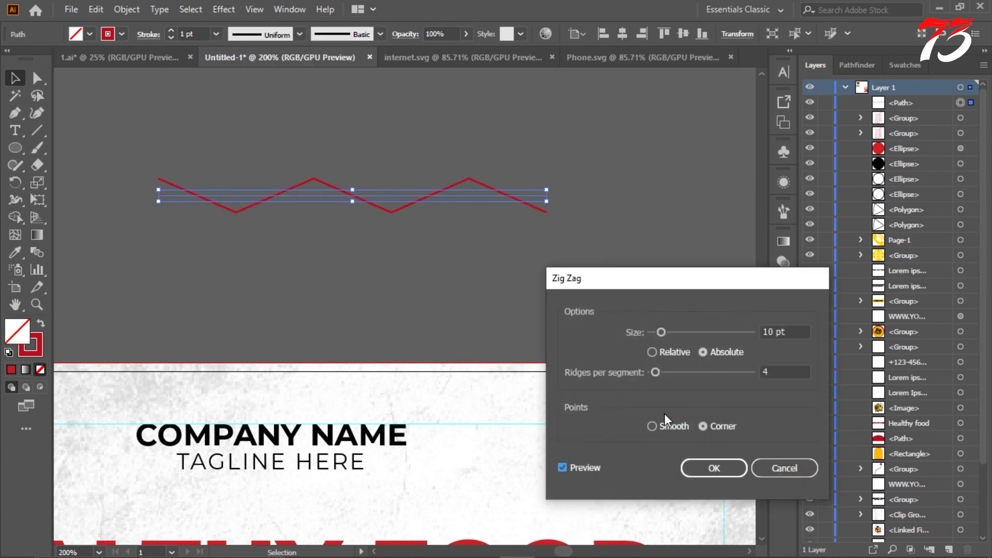
click(652, 426)
double_click(766, 371)
click(779, 333)
key(Down)
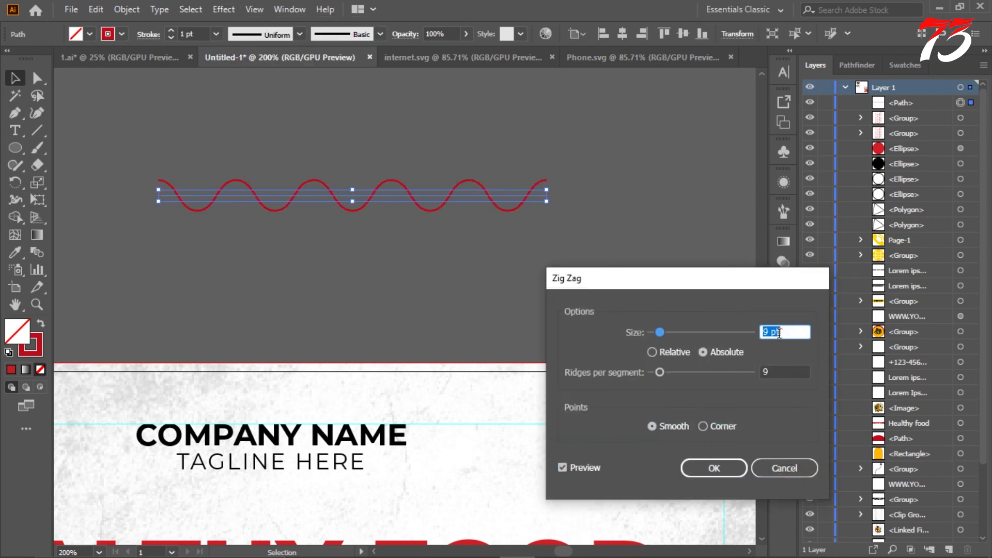
click(713, 468)
Step: Expand the wavy line's appearance and stack four evenly spaced copies of it underneath
click(126, 10)
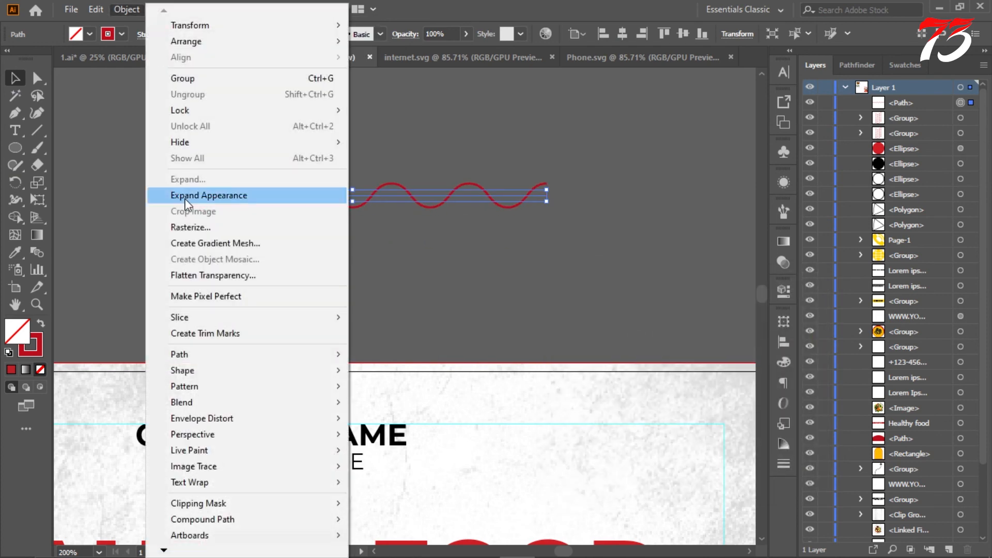
click(221, 194)
drag(365, 207, 363, 234)
key(ctrl+d)
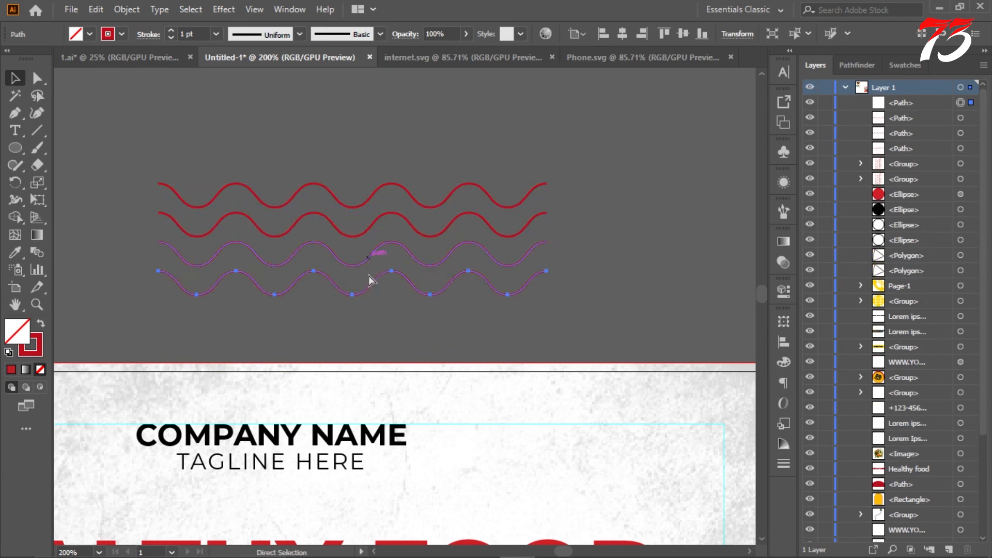
key(ctrl+d)
key(ctrl+d)
Step: Group the five stacked wavy lines above the artboard into one pattern
click(210, 184)
drag(526, 336, 580, 336)
key(ctrl+g)
scroll(392, 156, down, 4)
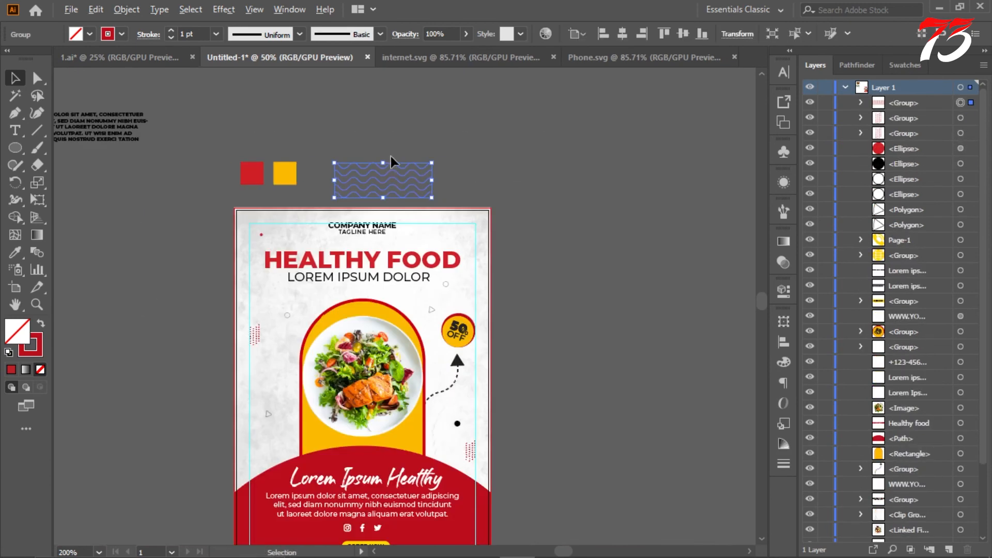
Step: Delete the red dotted pattern at the flyer's right edge above the red base
click(482, 161)
click(472, 444)
key(Delete)
Step: Bring the wavy-line group onto the flyer, shrink it and turn it upright beside the dashed arrow on the right margin
drag(399, 188, 486, 336)
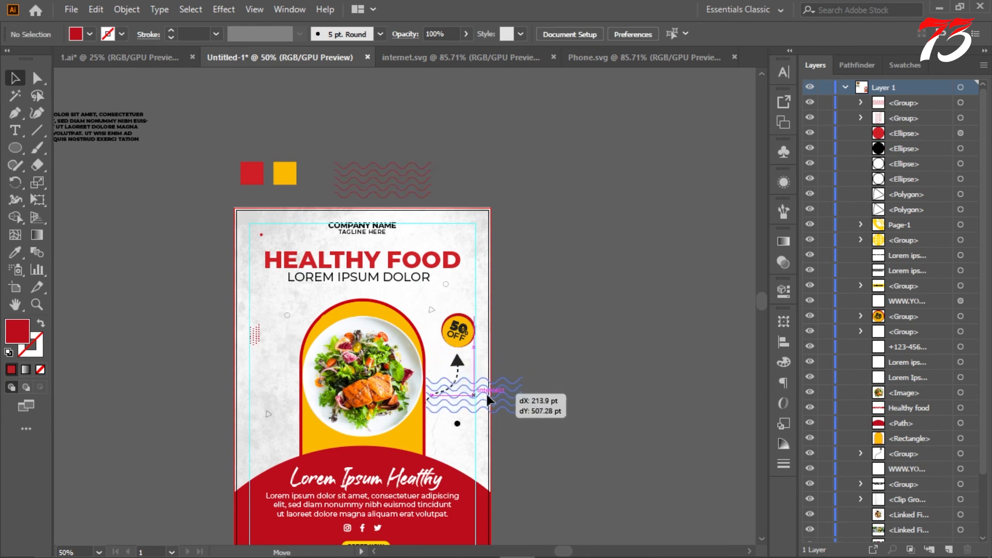
scroll(486, 336, up, 2)
drag(560, 351, 434, 425)
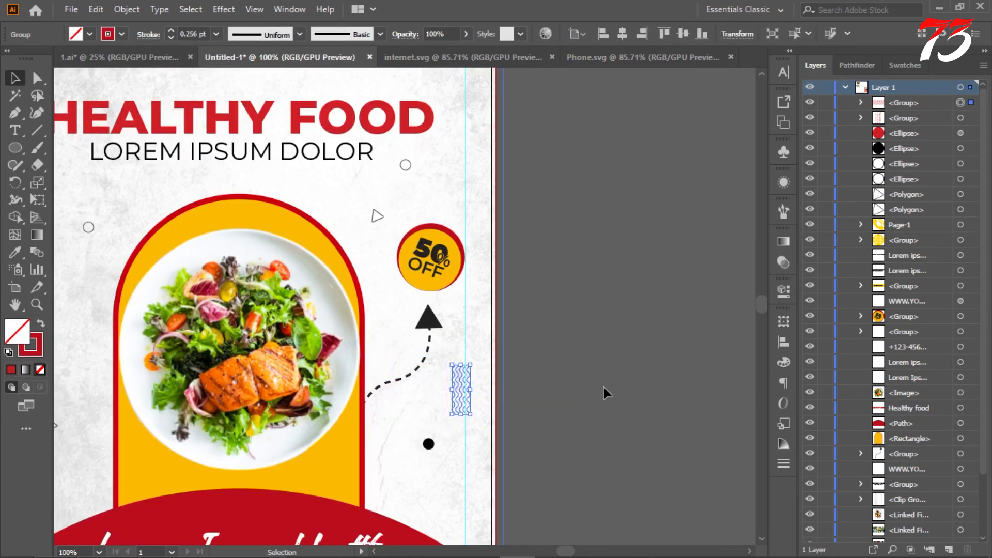
scroll(599, 380, down, 1)
click(584, 324)
Step: Move the wavy-line group down to just above the red base near the right margin
scroll(597, 336, down, 2)
scroll(531, 338, up, 2)
drag(529, 341, 522, 445)
scroll(589, 285, down, 2)
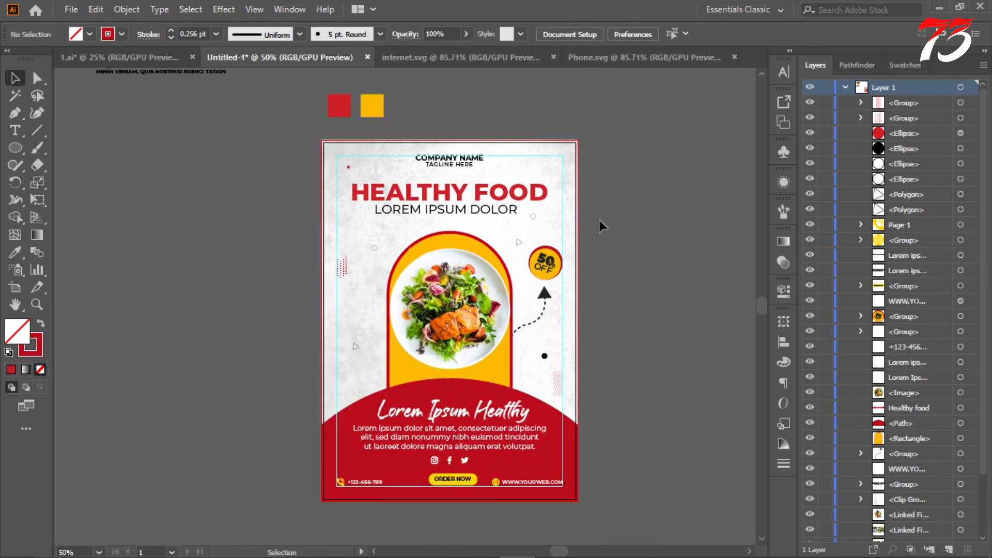
Step: Recolour the arrowhead below the discount badge with the dark red of the curved base
scroll(601, 232, up, 1)
click(523, 317)
click(14, 254)
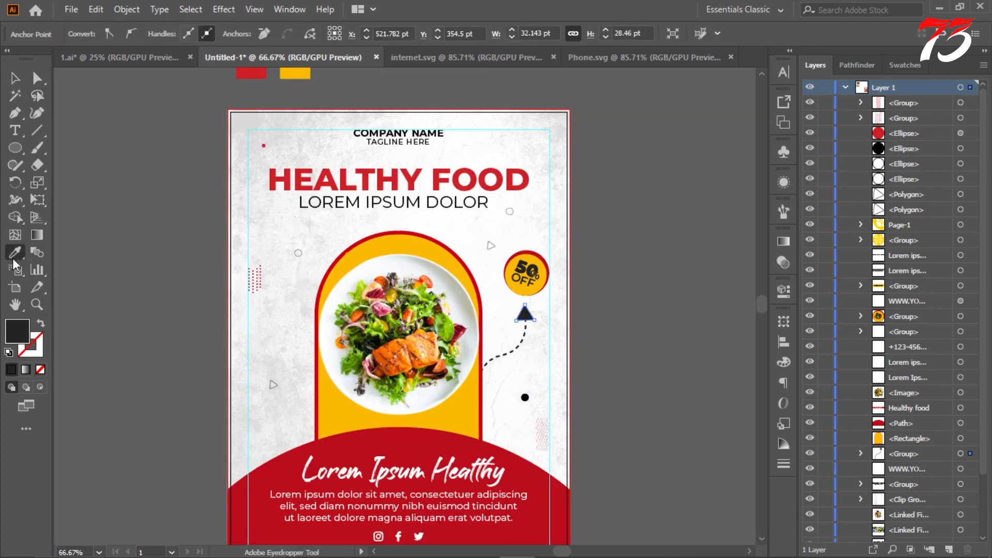
click(15, 78)
click(177, 155)
scroll(497, 373, up, 1)
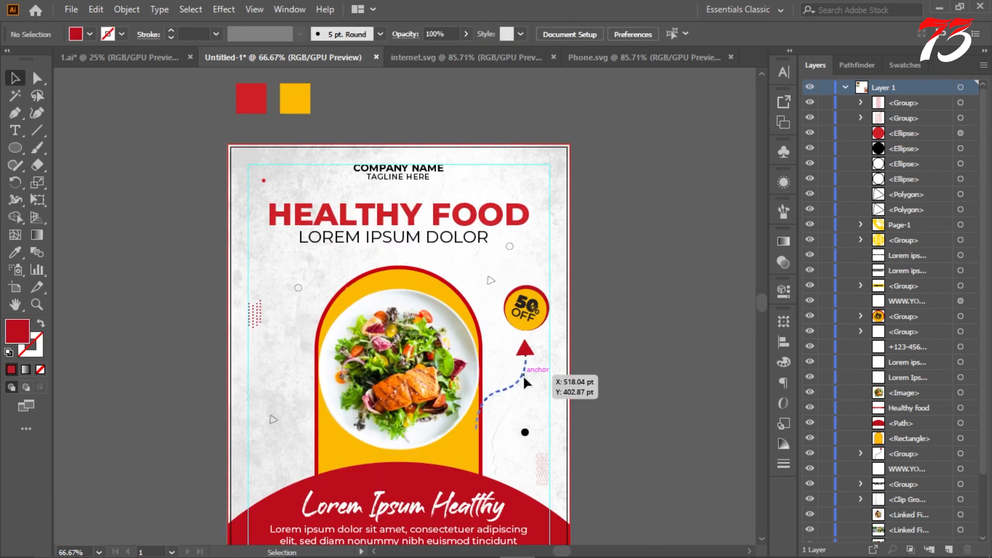
Step: Recolour the arrow's dashed curve with the same dark red as the curved base
click(524, 376)
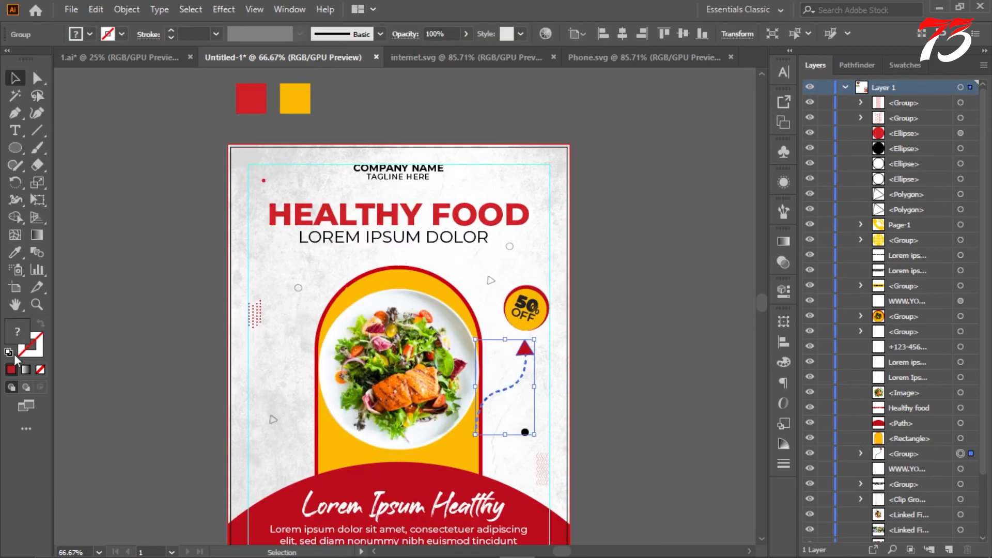
click(15, 253)
click(273, 498)
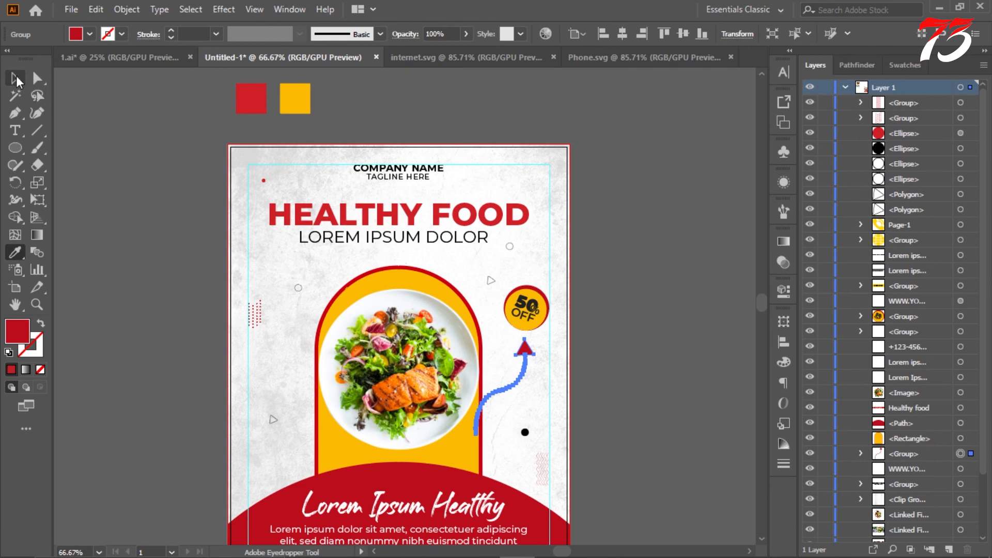
click(15, 79)
click(135, 150)
scroll(680, 219, down, 1)
scroll(672, 213, up, 2)
scroll(634, 160, down, 2)
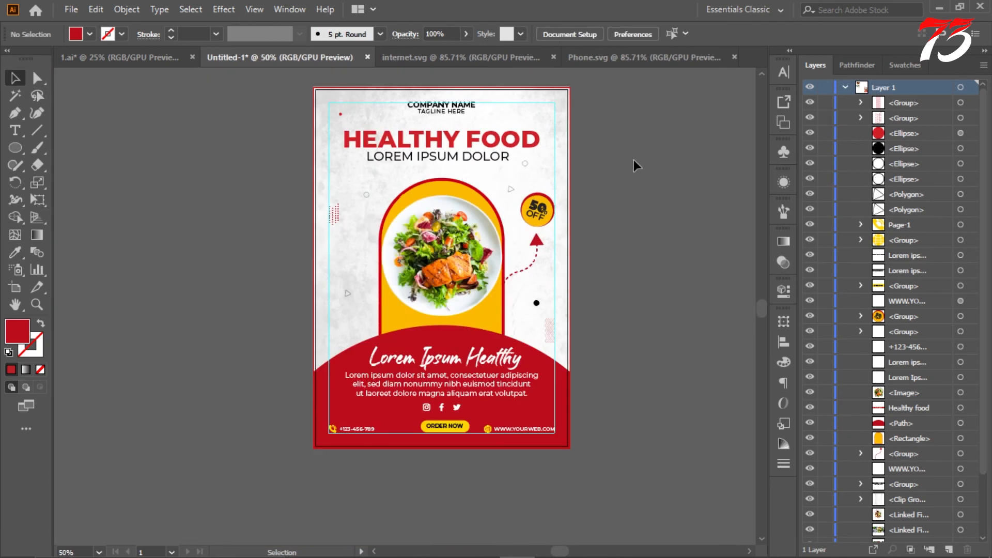
Step: Hide the guides so the flyer can be viewed without margin lines
scroll(570, 186, up, 2)
right_click(623, 172)
click(686, 283)
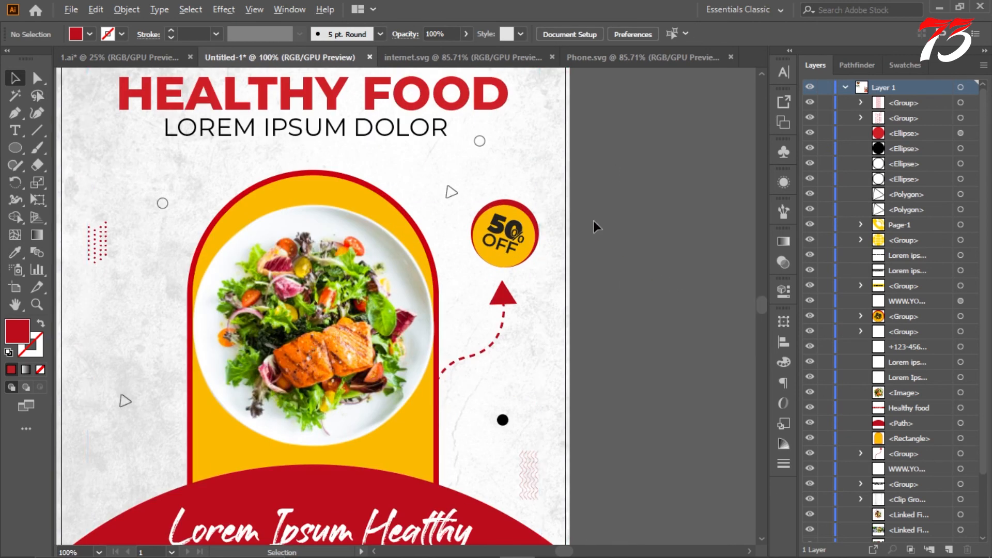
scroll(635, 222, down, 2)
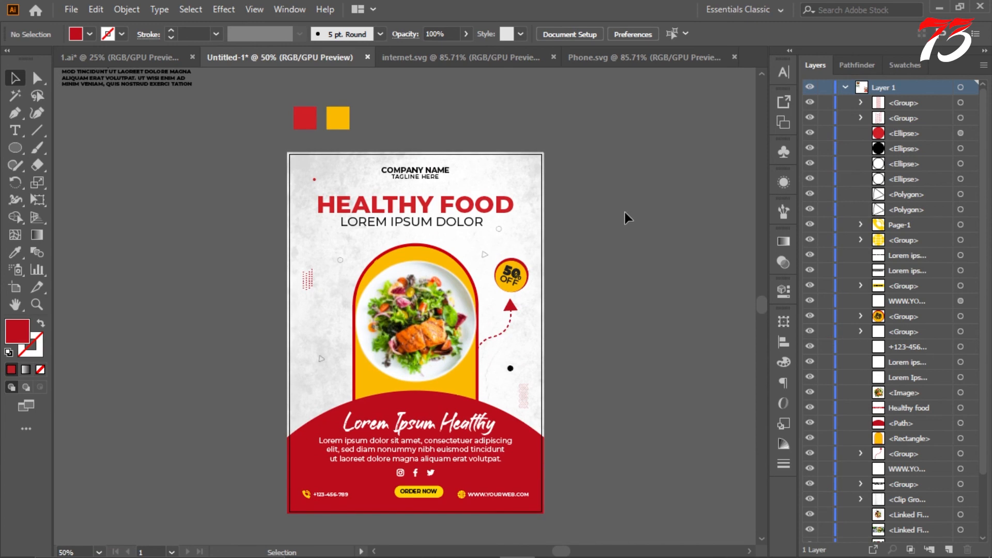
Step: Copy the outlined circle beside the arch's upper left curve to below the lower left triangle, and shrink the copy
scroll(388, 417, up, 1)
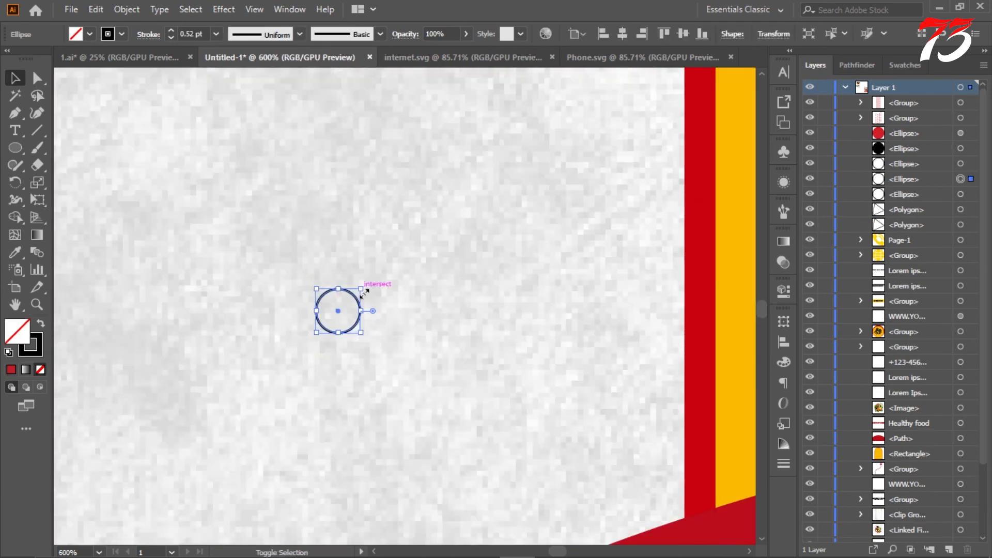
scroll(363, 295, down, 7)
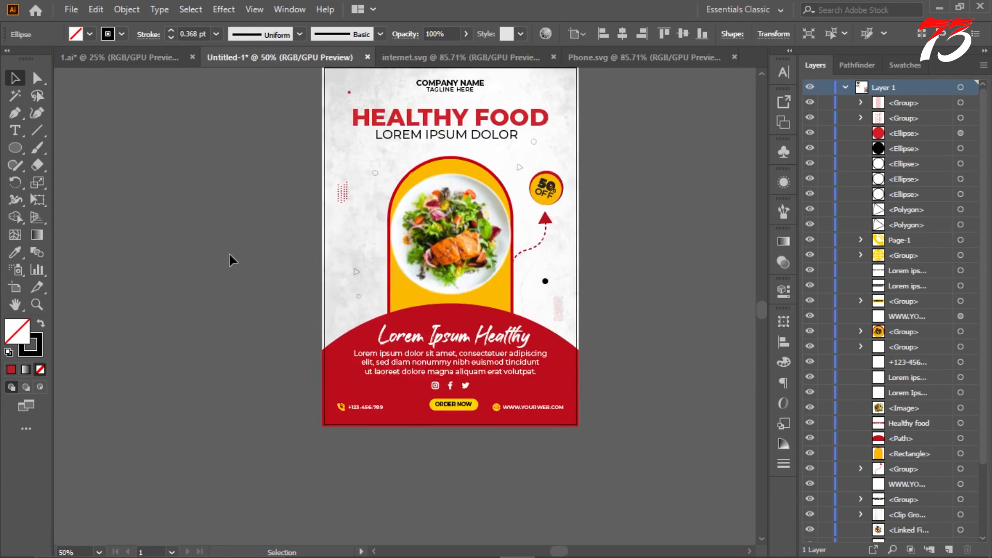
click(231, 255)
scroll(238, 254, up, 5)
scroll(243, 252, down, 1)
scroll(266, 223, up, 1)
Step: Set the opacity of the flyer's grey textured background to 80%
click(505, 188)
scroll(890, 454, down, 3)
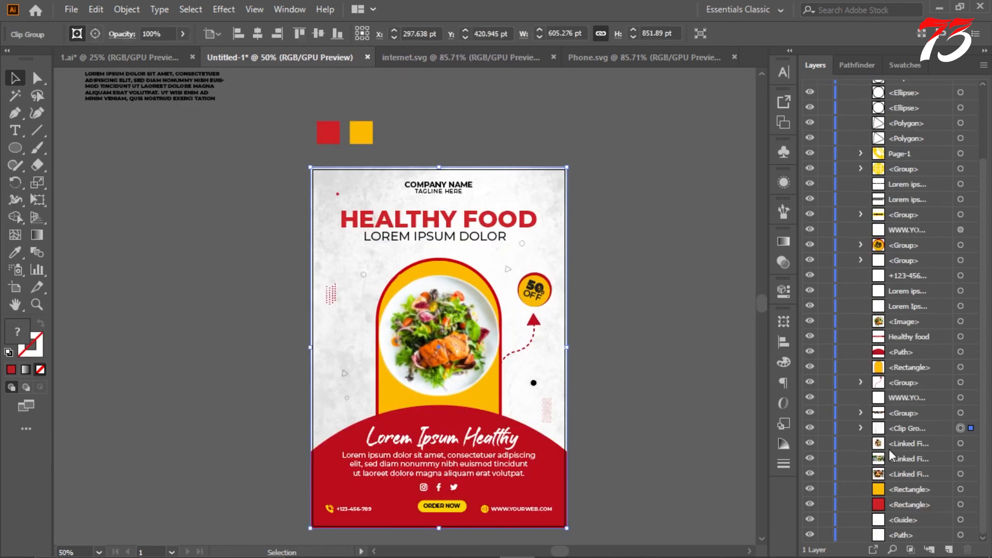
click(783, 263)
click(717, 274)
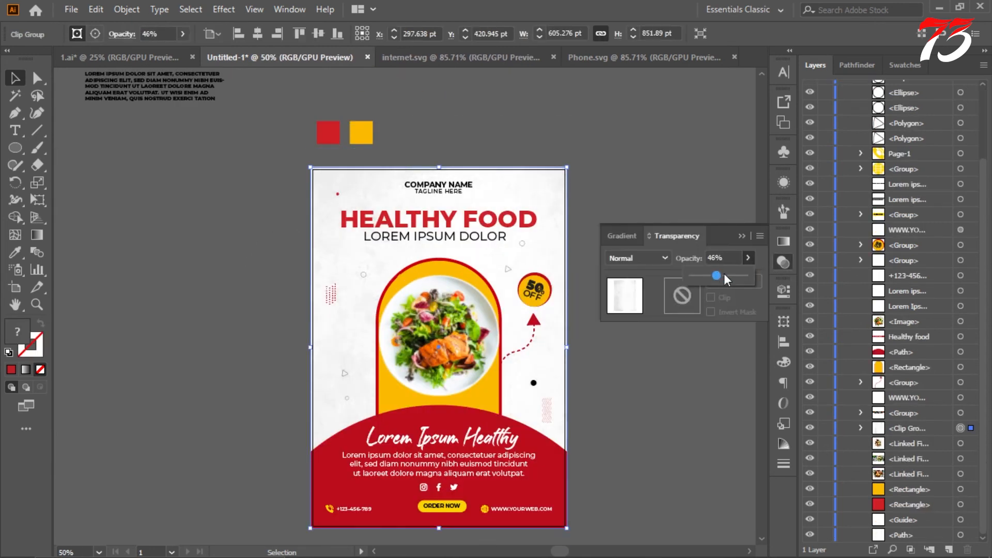
drag(727, 274, 734, 275)
click(722, 256)
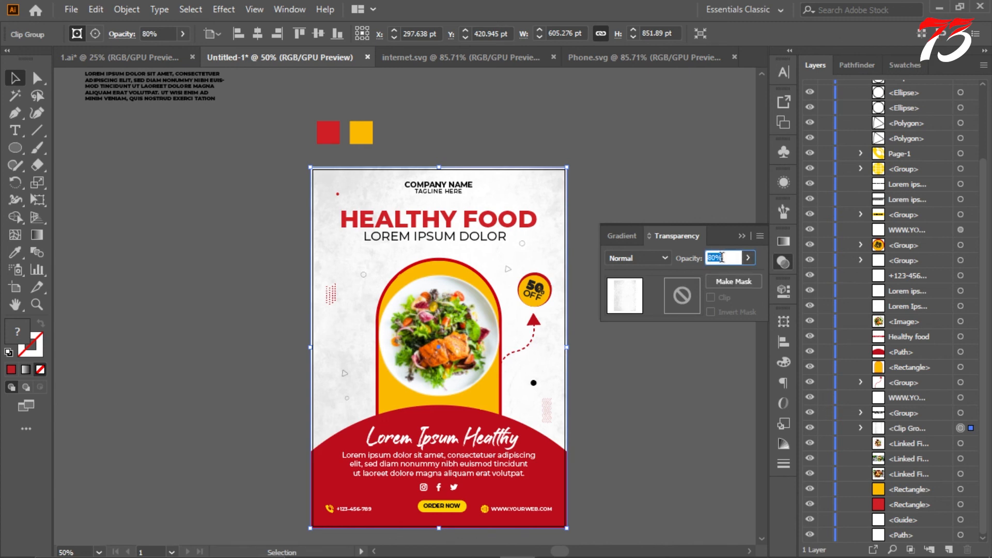
click(742, 237)
click(653, 244)
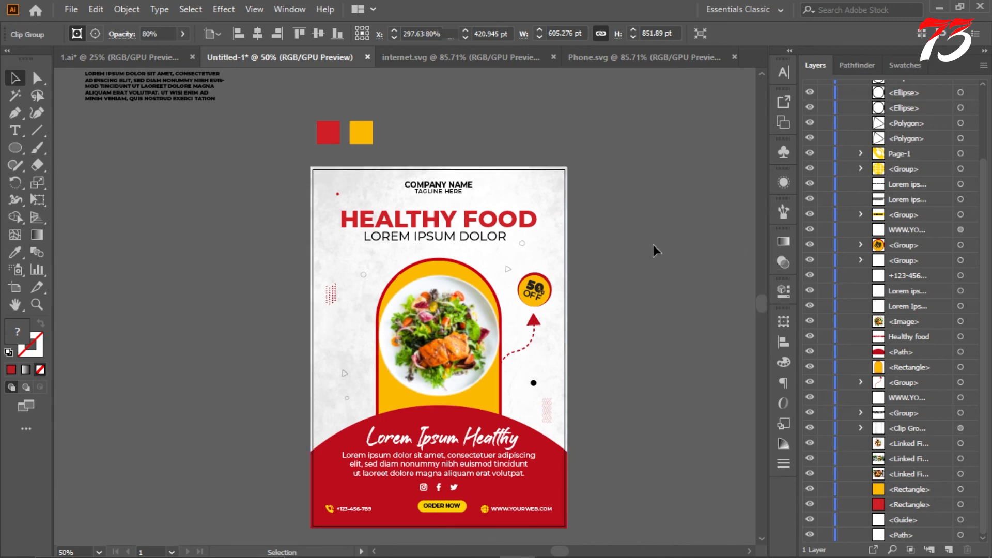
Step: Delete the red and yellow colour swatches and the leftover placeholder paragraph outside the artboard
scroll(397, 166, up, 5)
scroll(397, 165, down, 2)
scroll(397, 170, up, 2)
scroll(398, 178, down, 3)
click(332, 168)
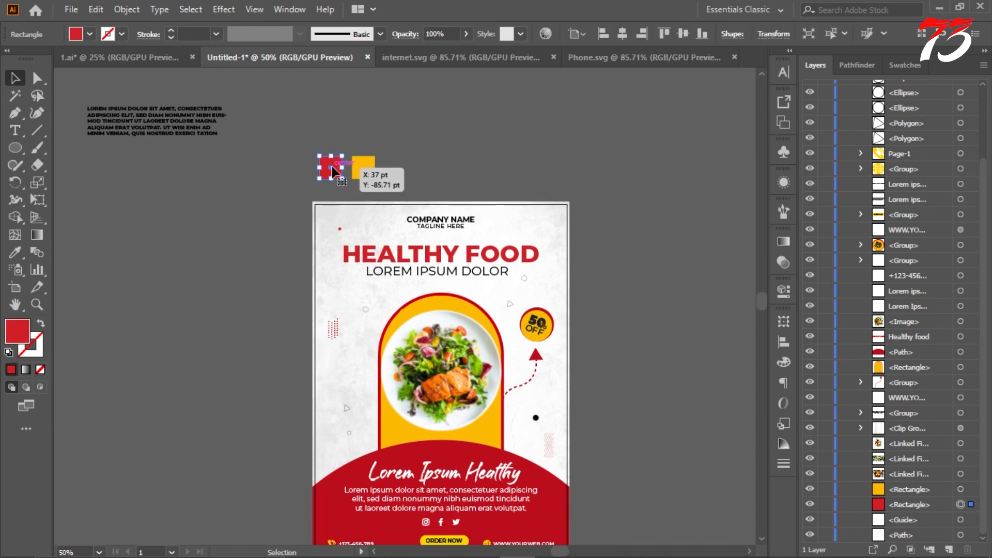
key(Delete)
click(363, 167)
key(Delete)
click(222, 130)
key(Delete)
scroll(433, 140, down, 4)
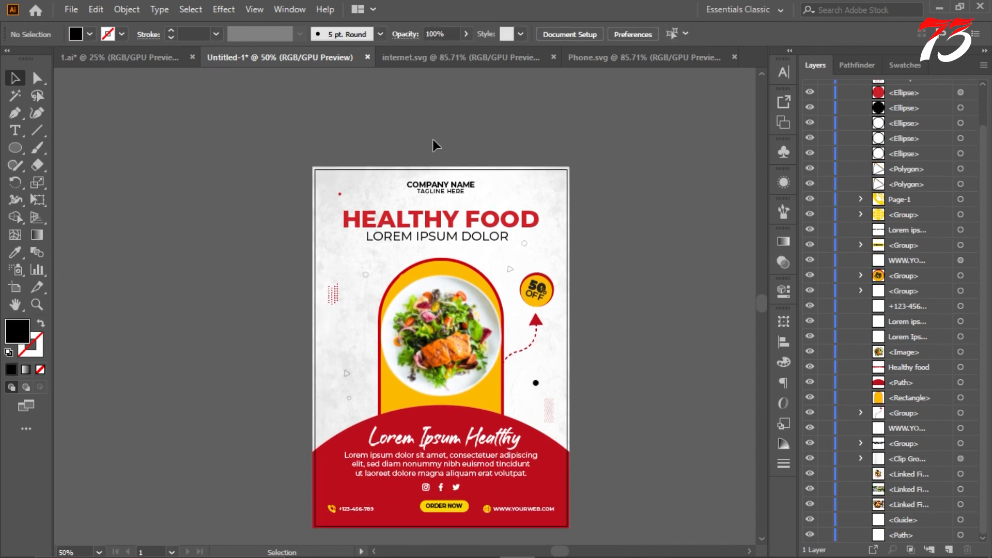
Step: Delete the three unused food images lying outside the artboard
scroll(455, 170, up, 5)
scroll(444, 173, down, 3)
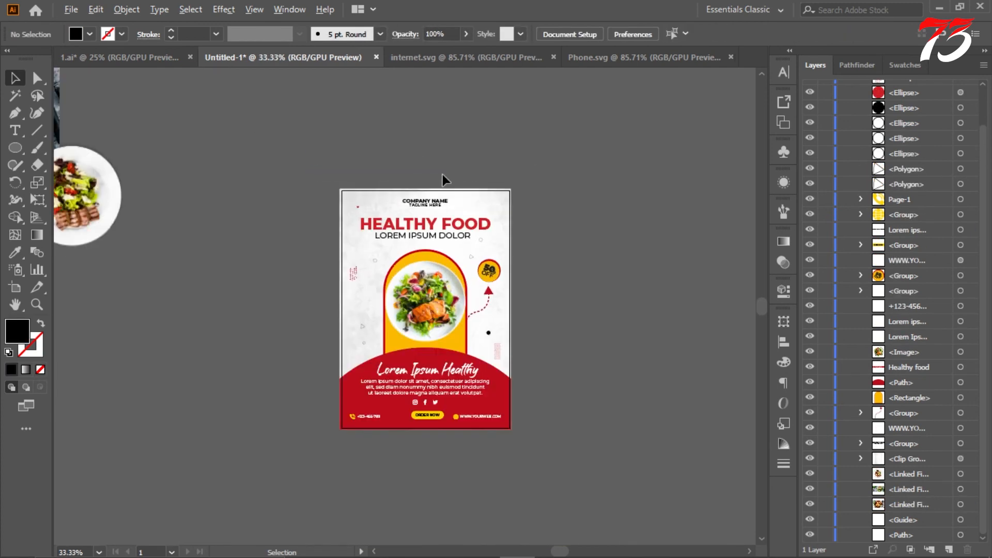
click(249, 192)
key(Delete)
click(245, 156)
key(Delete)
drag(237, 109, 330, 230)
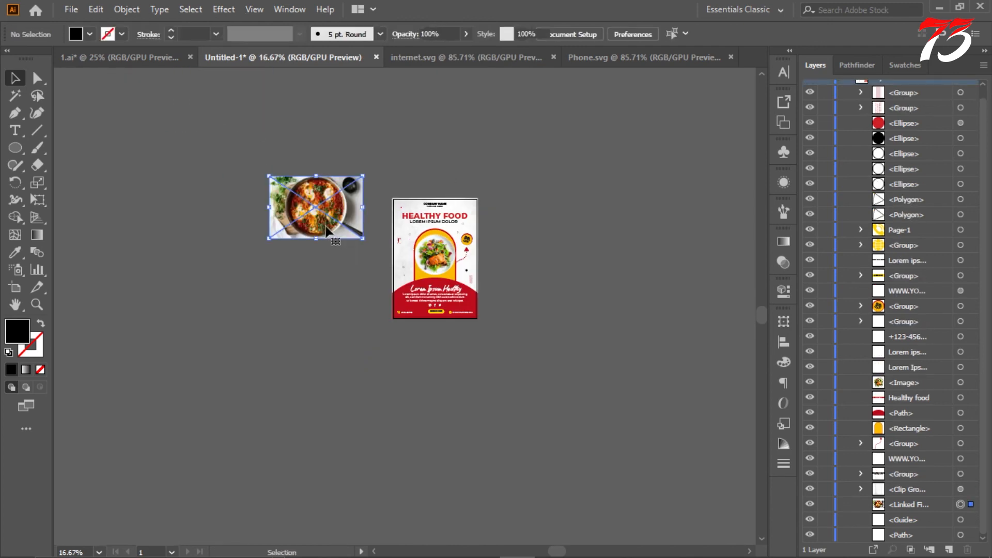
key(Delete)
scroll(553, 253, up, 4)
scroll(599, 233, down, 3)
scroll(600, 240, down, 2)
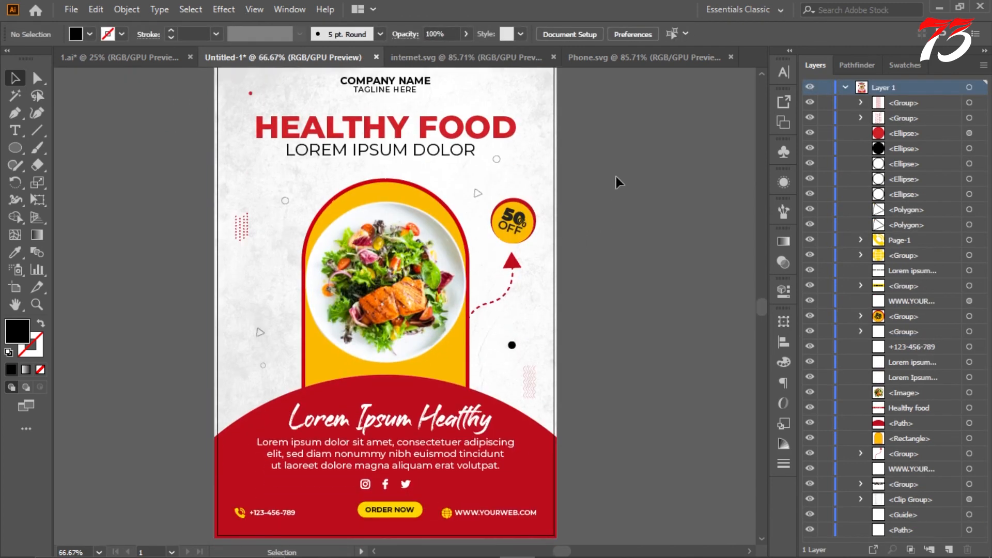
Step: Show the guides to check the flyer's margins, hide them again and look over the finished layout
right_click(661, 154)
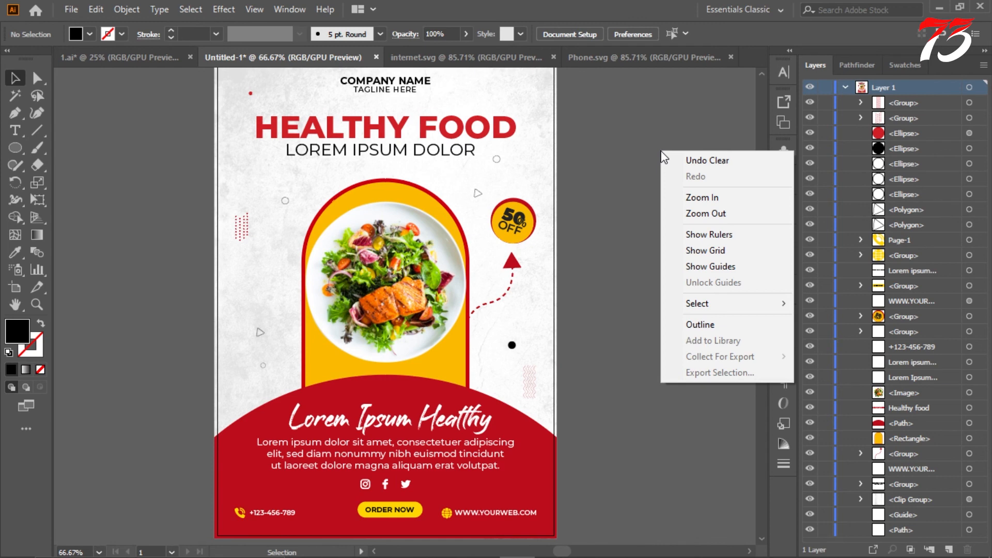
click(709, 267)
scroll(672, 232, up, 3)
right_click(665, 226)
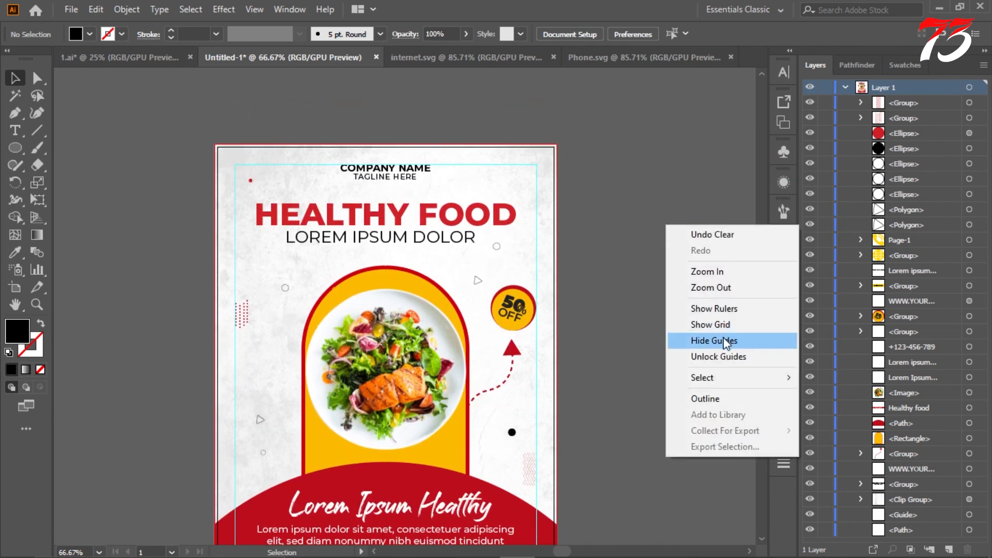
click(726, 341)
scroll(640, 252, down, 3)
scroll(658, 281, up, 4)
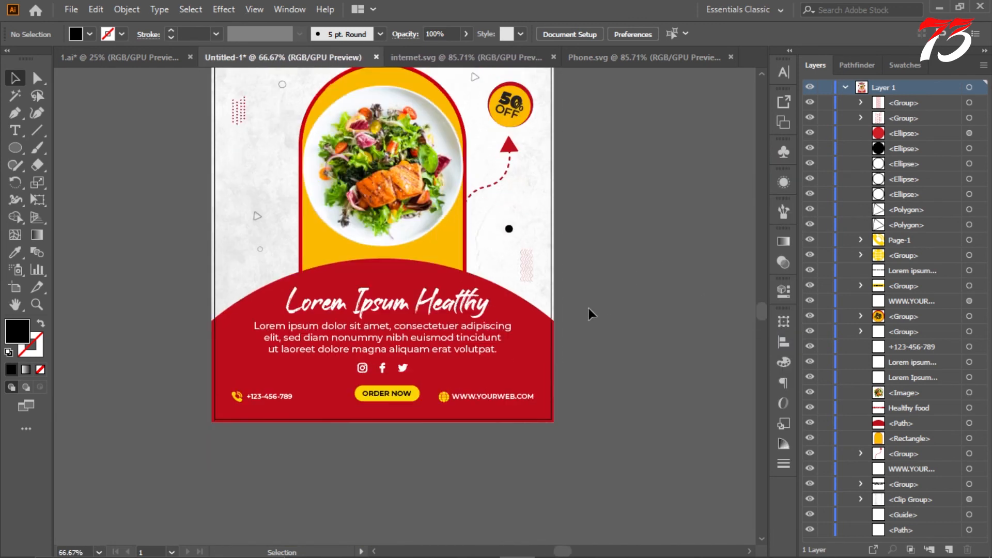
scroll(537, 321, up, 5)
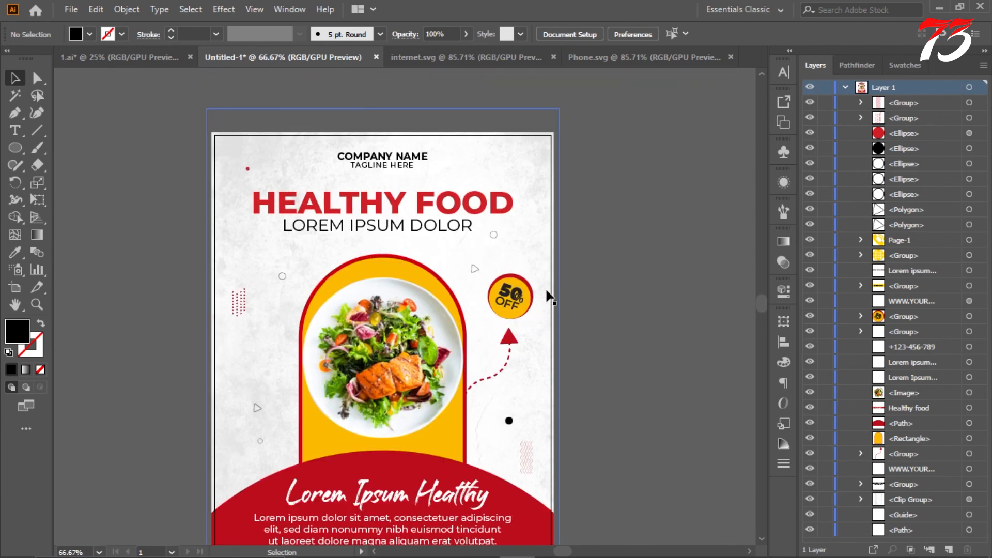
scroll(604, 264, down, 2)
scroll(606, 262, up, 1)
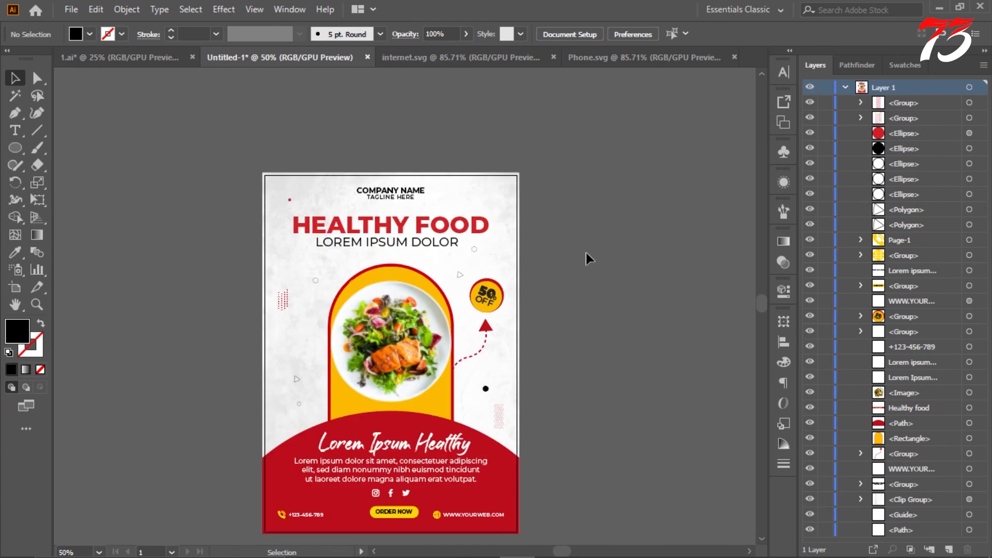